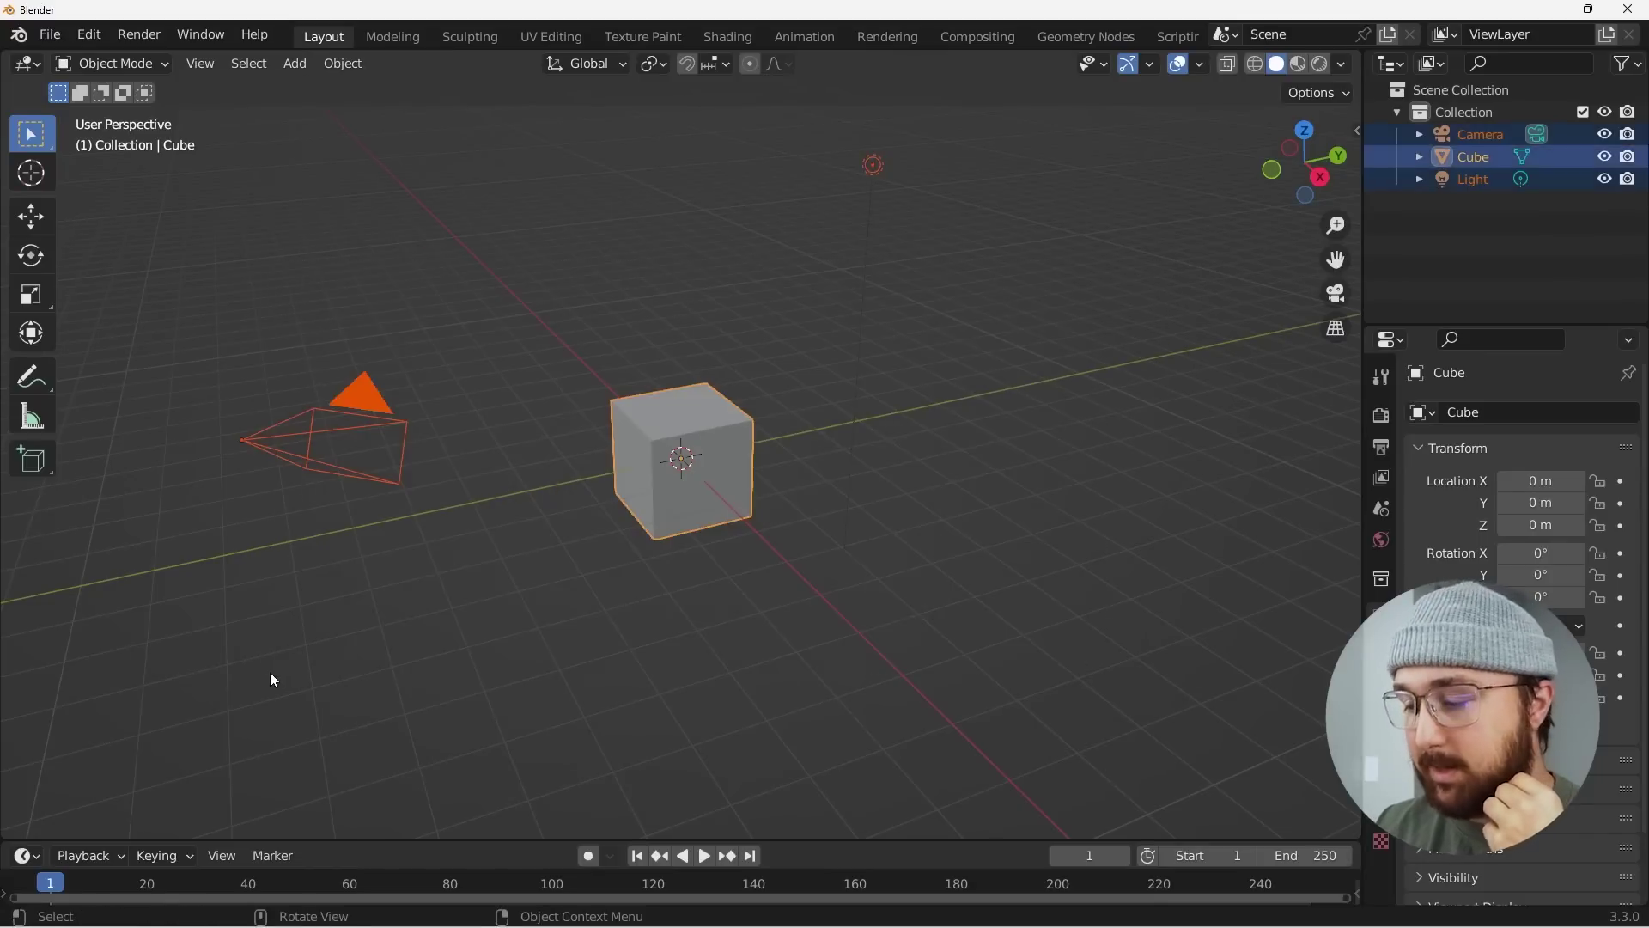
Delete the default camera, cube and light, and check the Cycles render devices in the preferences.
key(Delete)
click(90, 34)
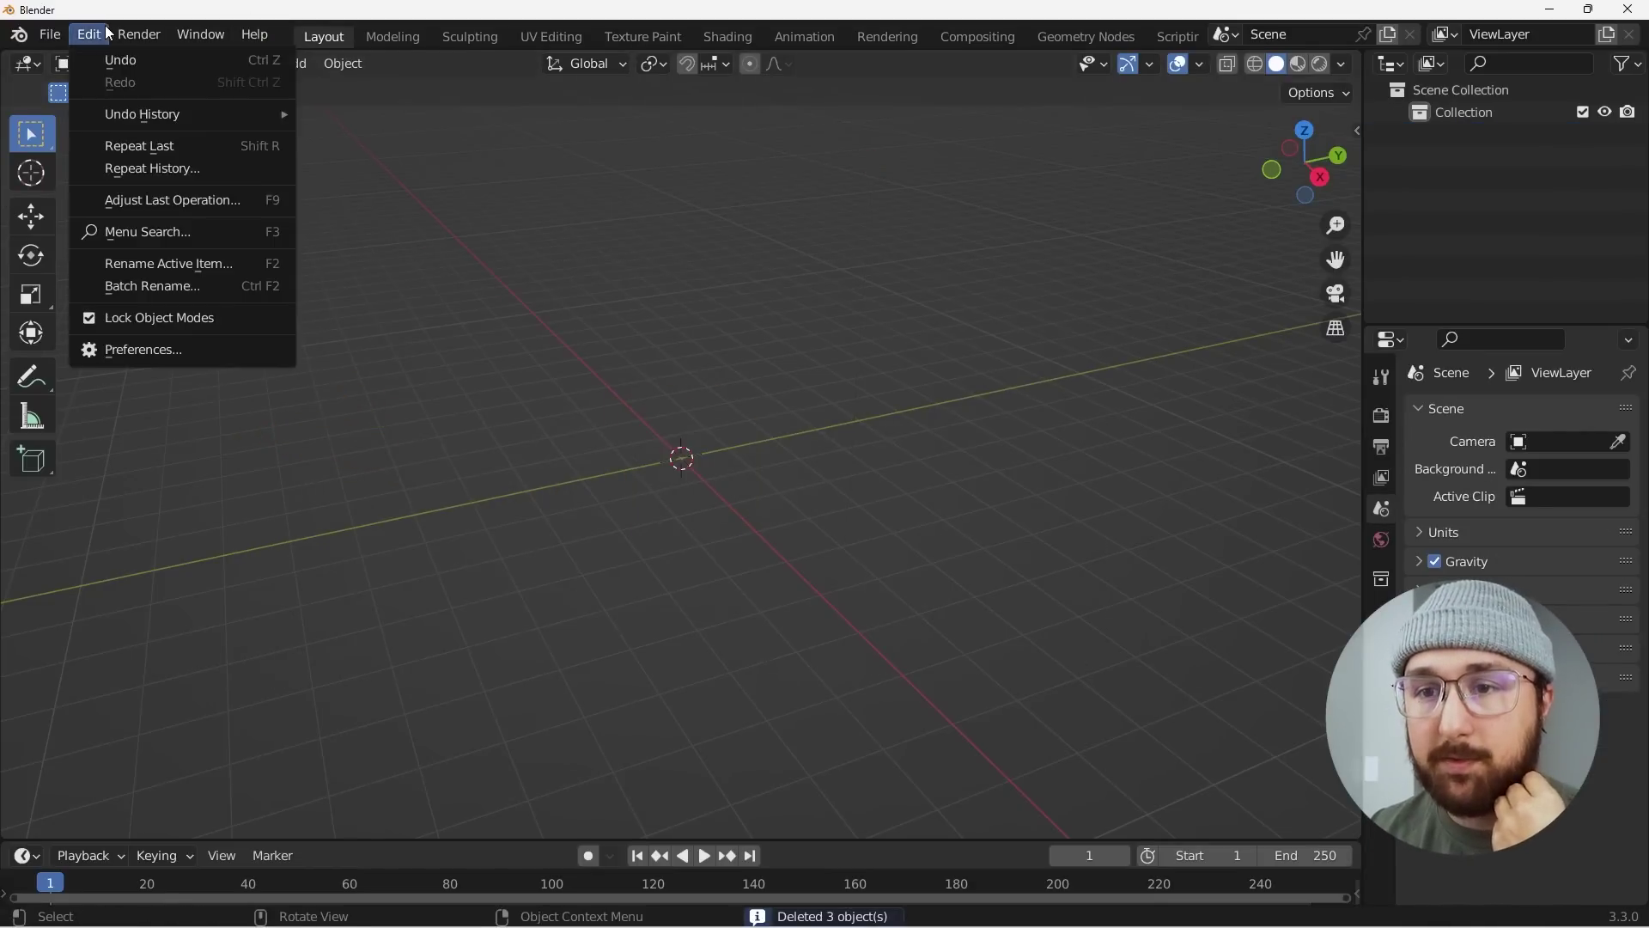
click(187, 348)
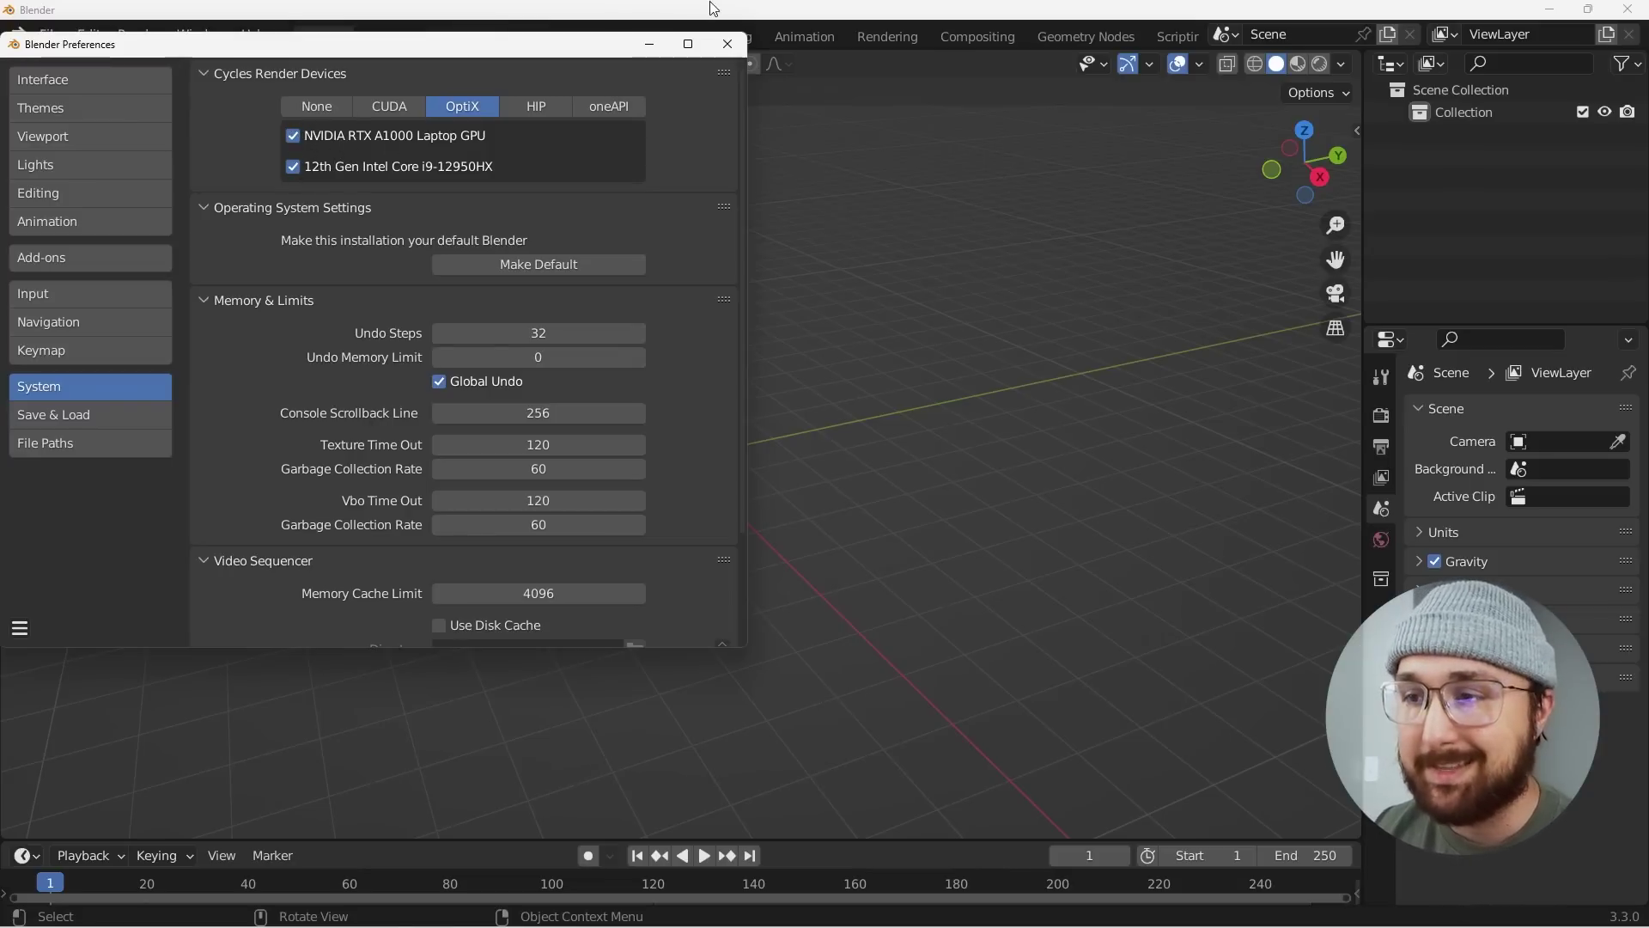
click(727, 44)
key(shift+a)
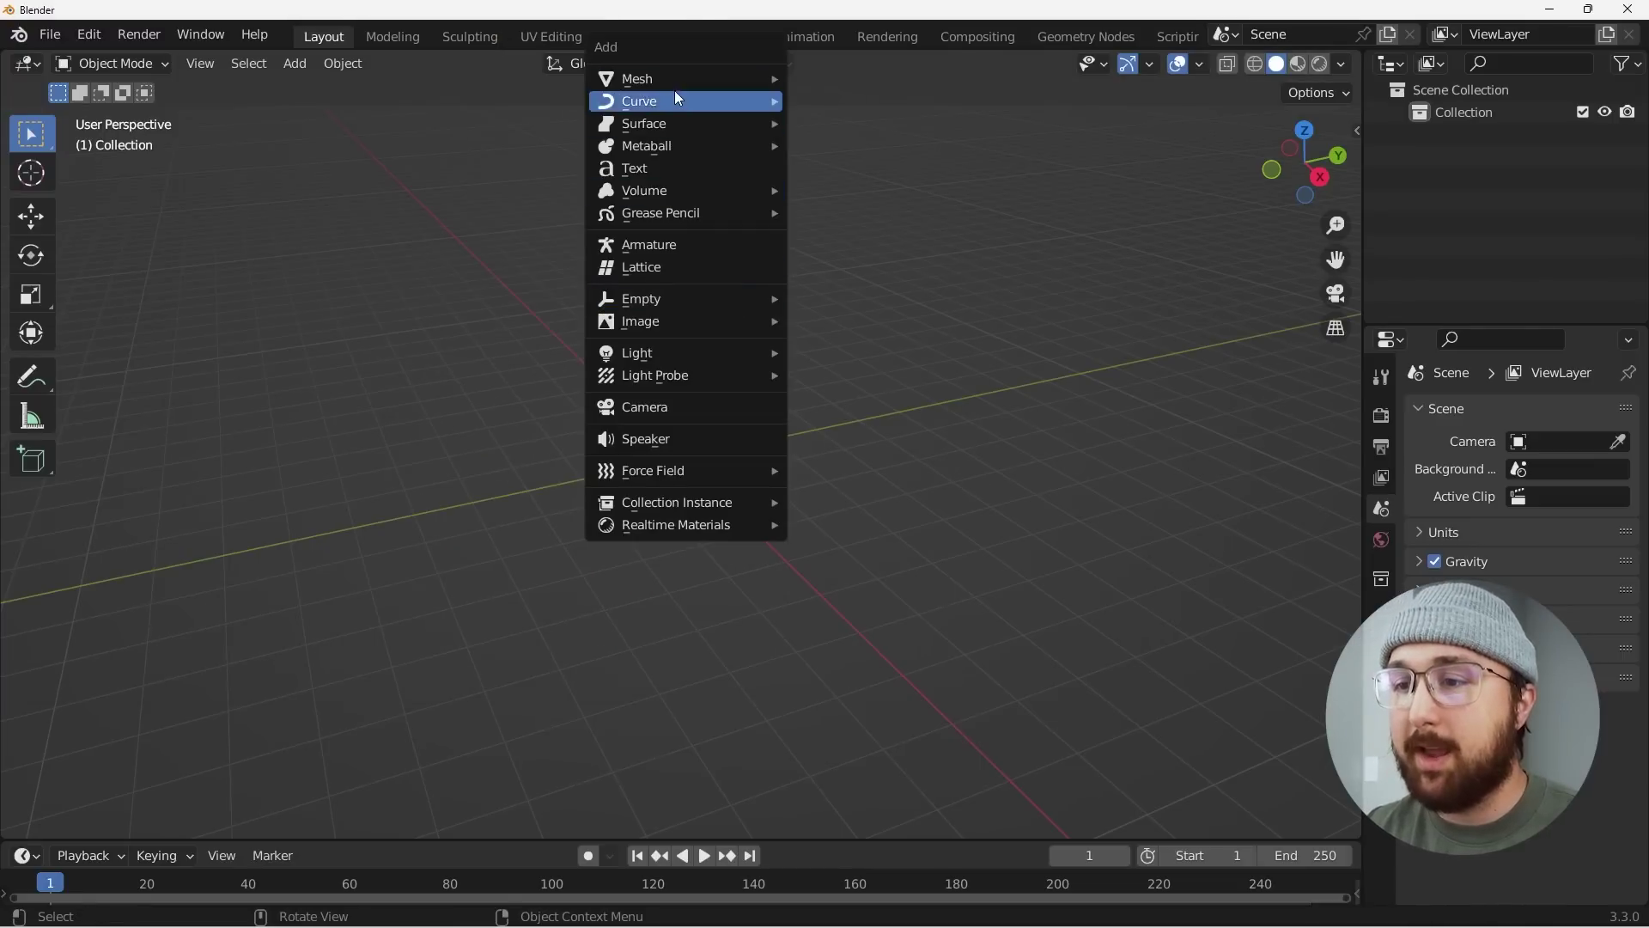
mouse_move(773, 79)
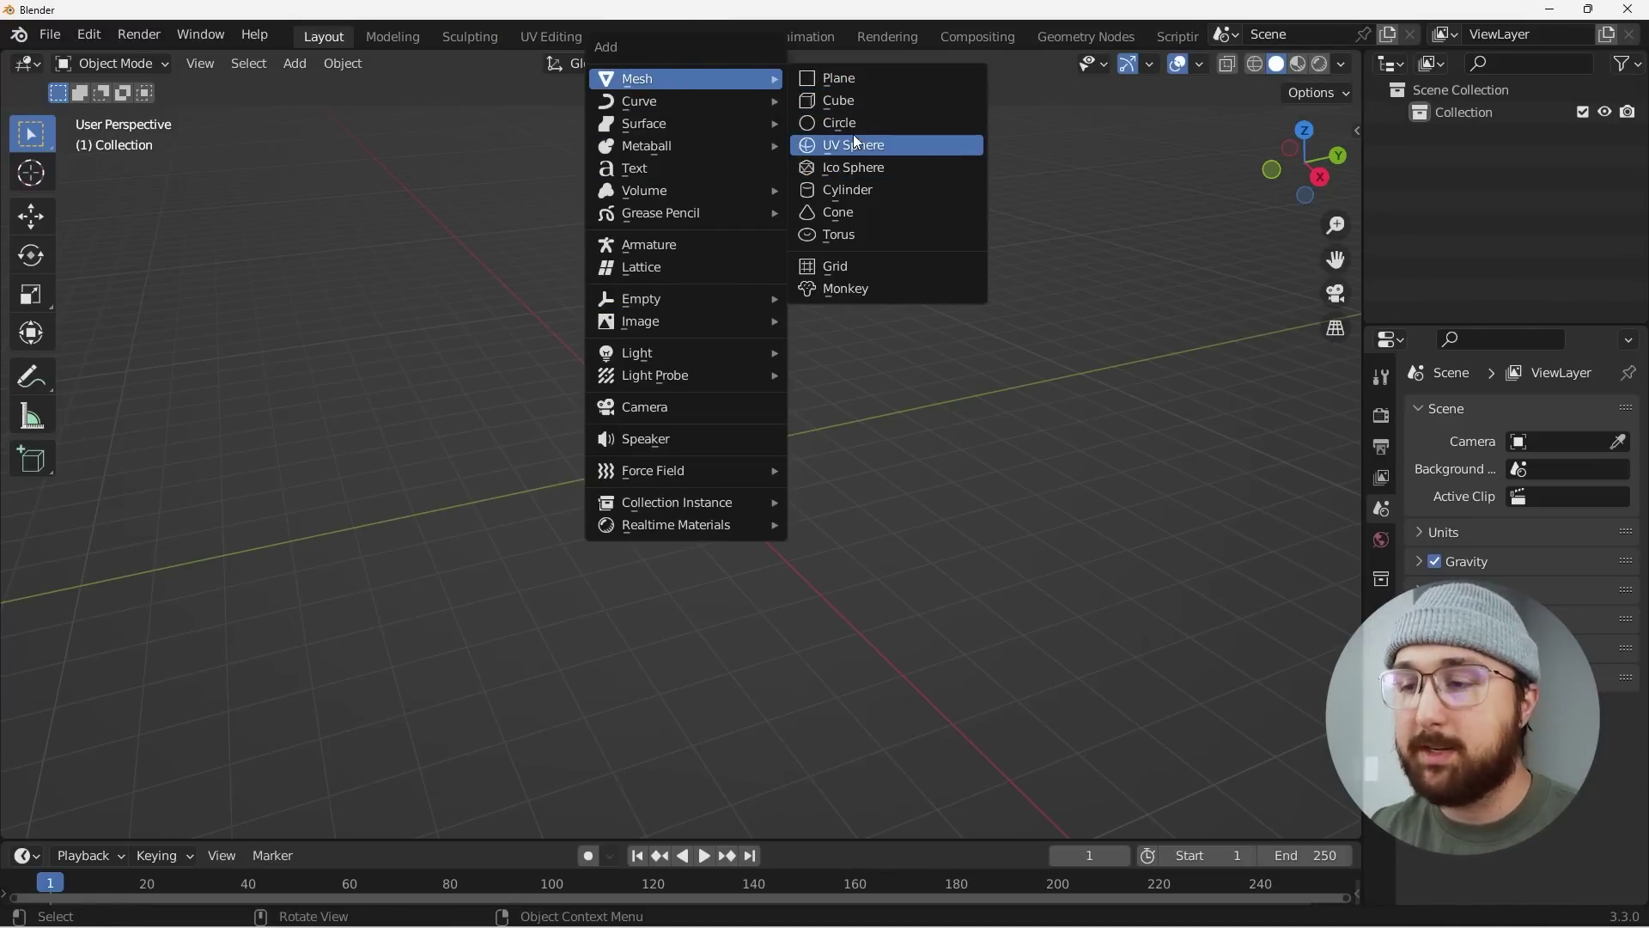
click(846, 167)
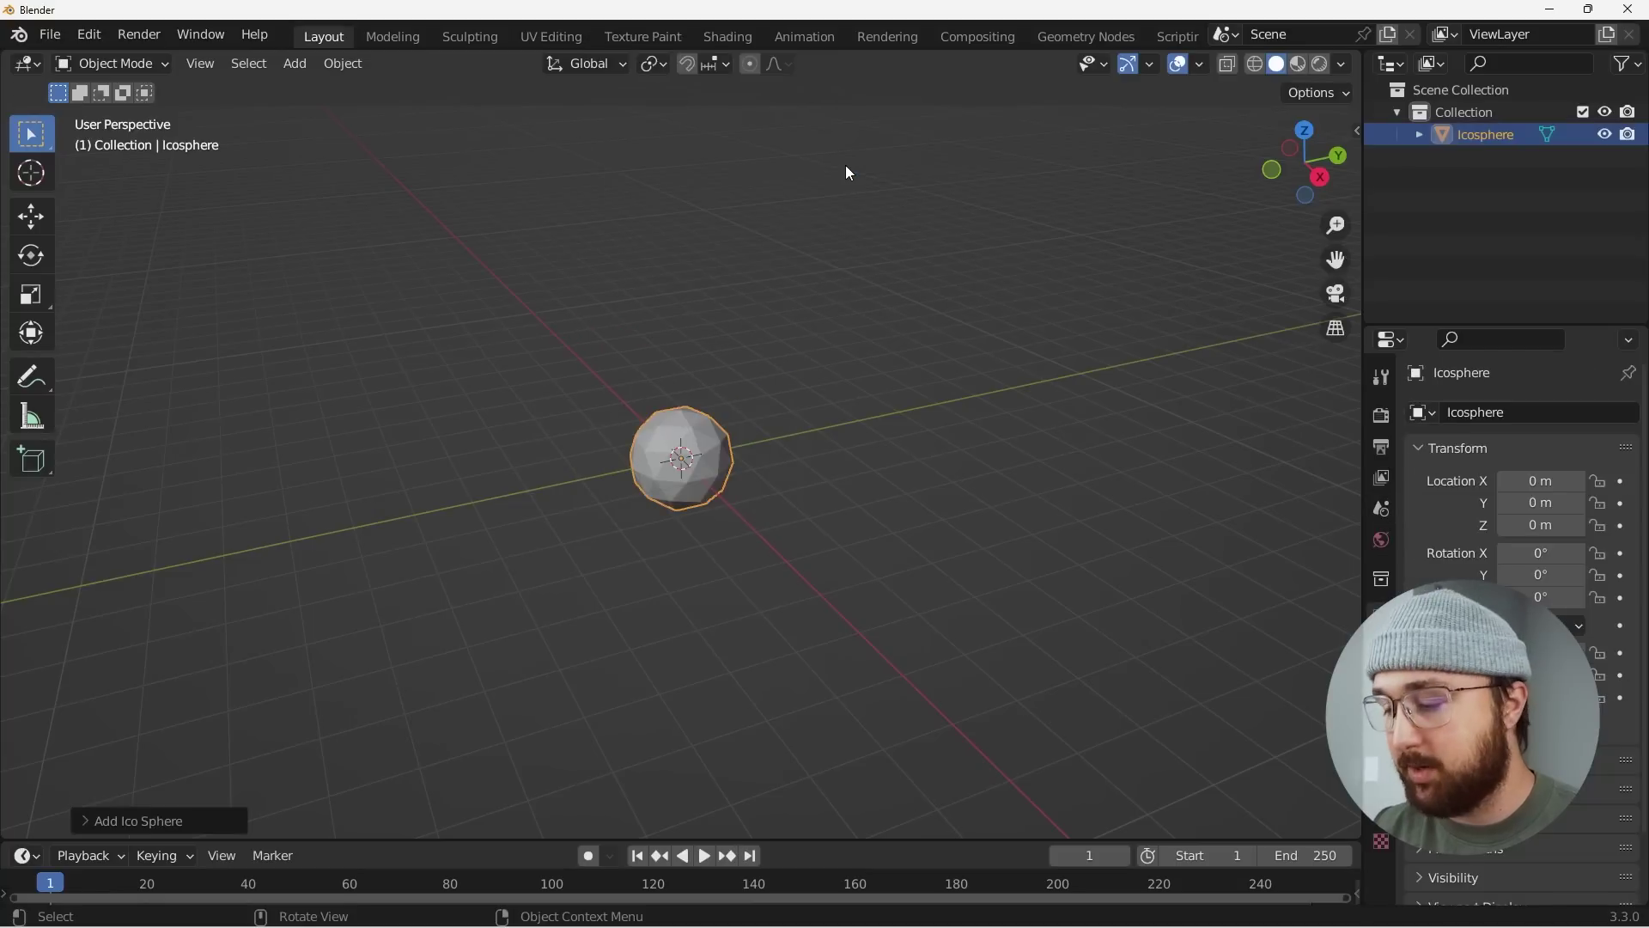
key(Delete)
Add a cube mesh at the world origin.
key(shift+a)
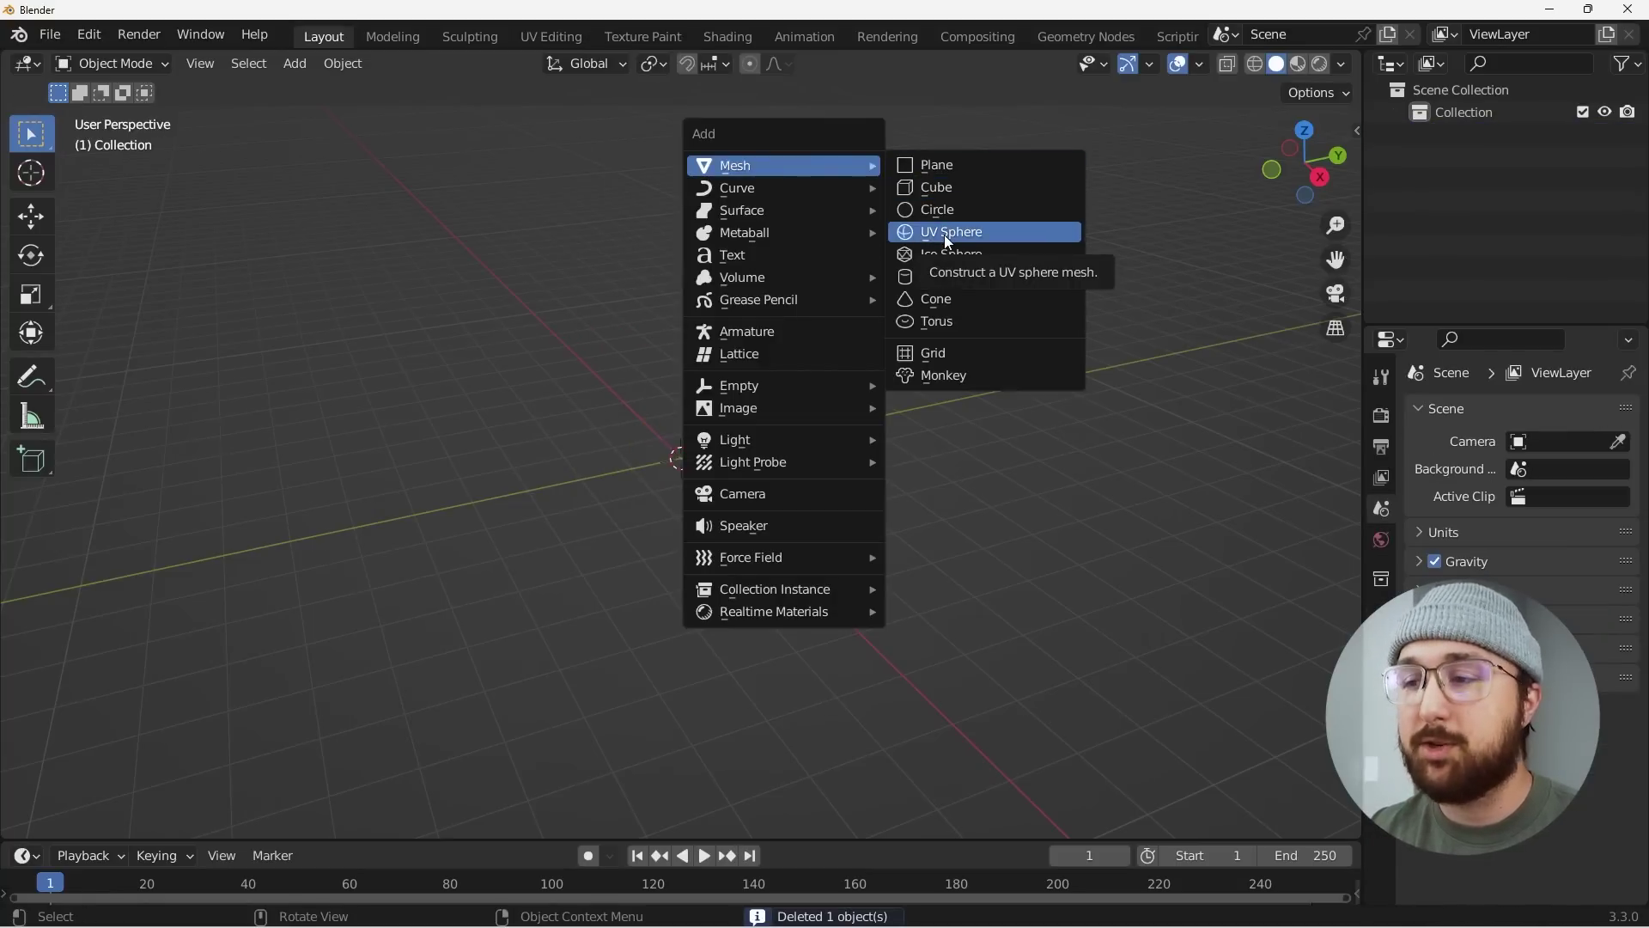
click(951, 184)
scroll(864, 406, up, 3)
middle_drag(864, 406, 813, 401)
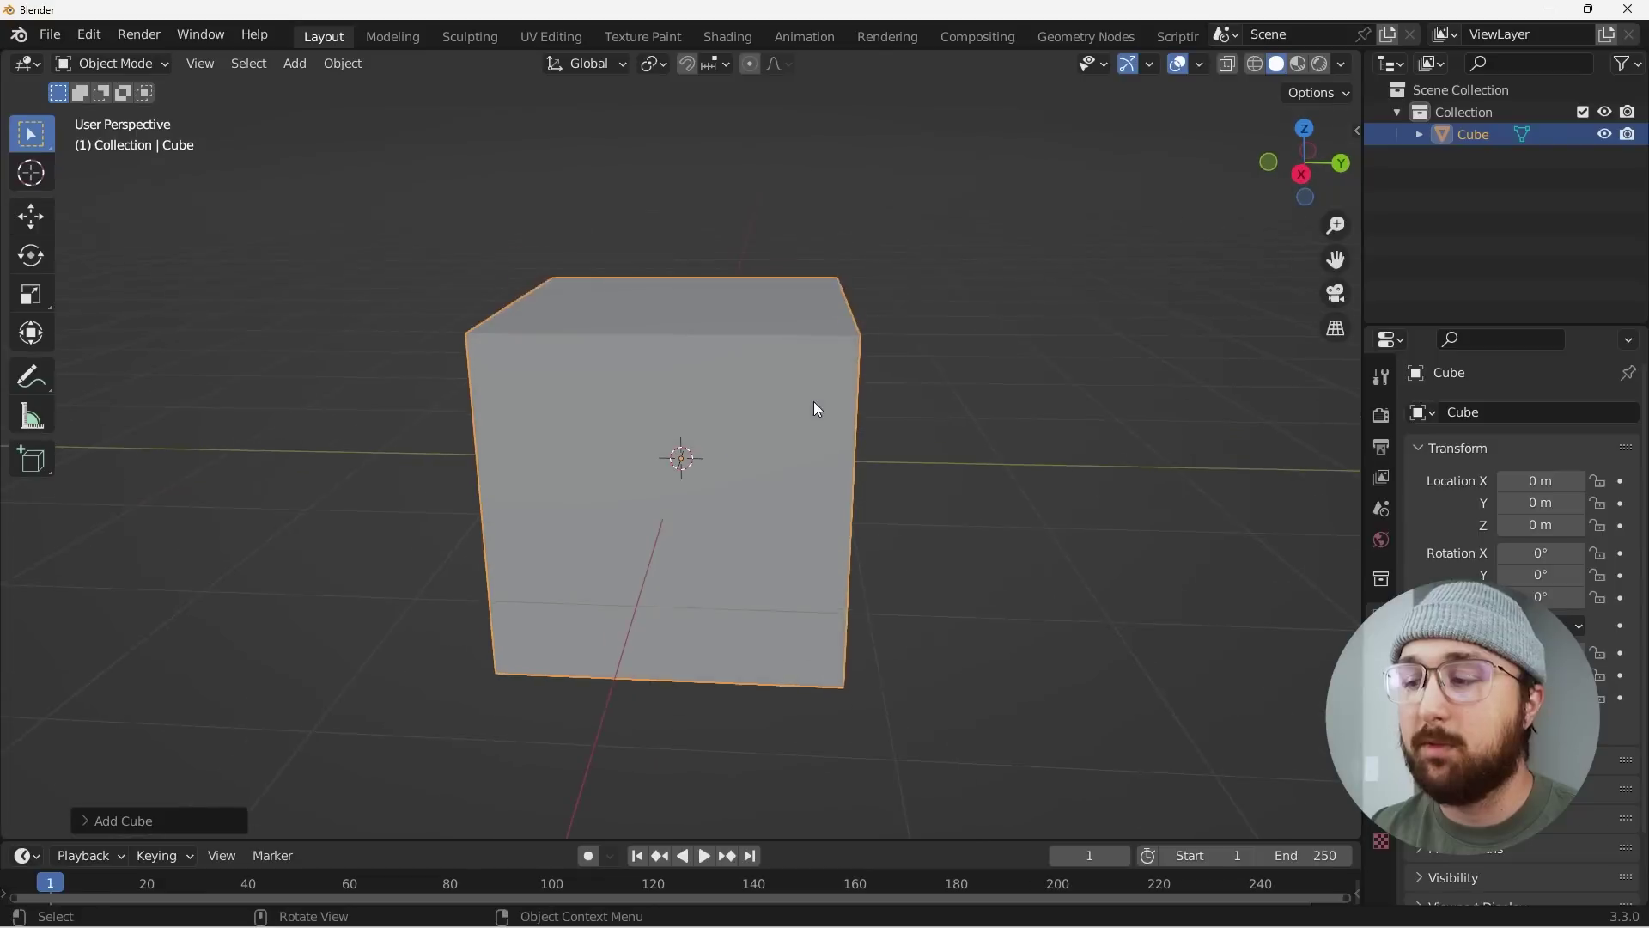
Add a Subdivision Surface modifier with viewport level 5 to the cube, and round it into a sphere with a Cast modifier.
click(1380, 640)
click(1520, 412)
click(1207, 814)
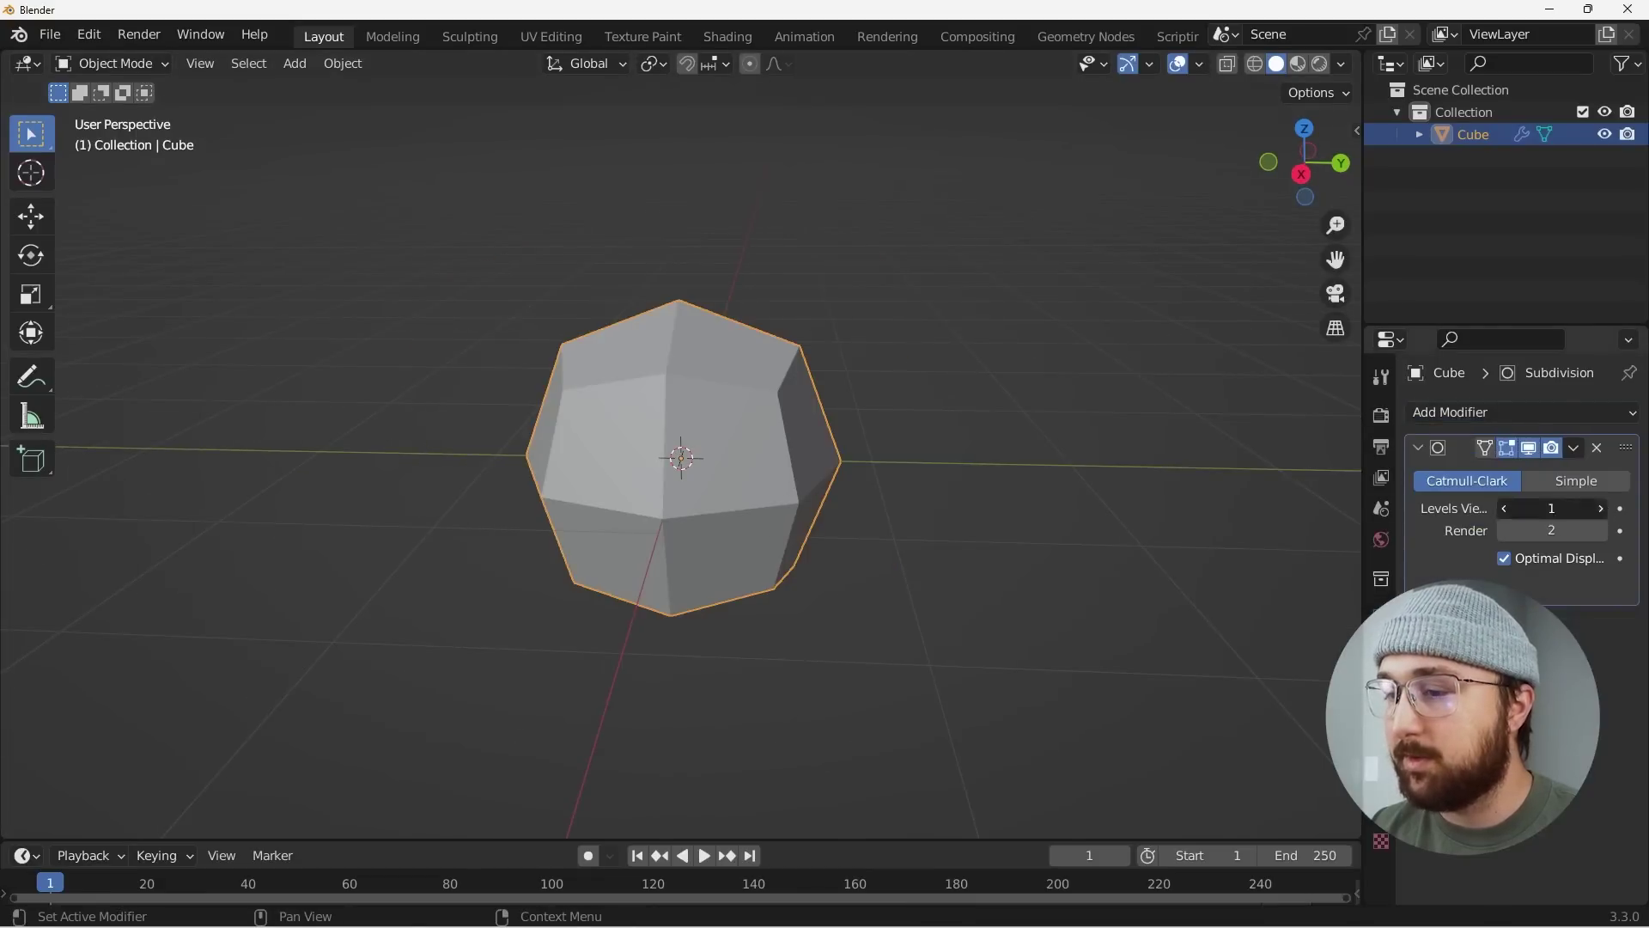
click(1601, 507)
click(1601, 507)
click(1601, 508)
click(1601, 507)
middle_drag(854, 423, 778, 394)
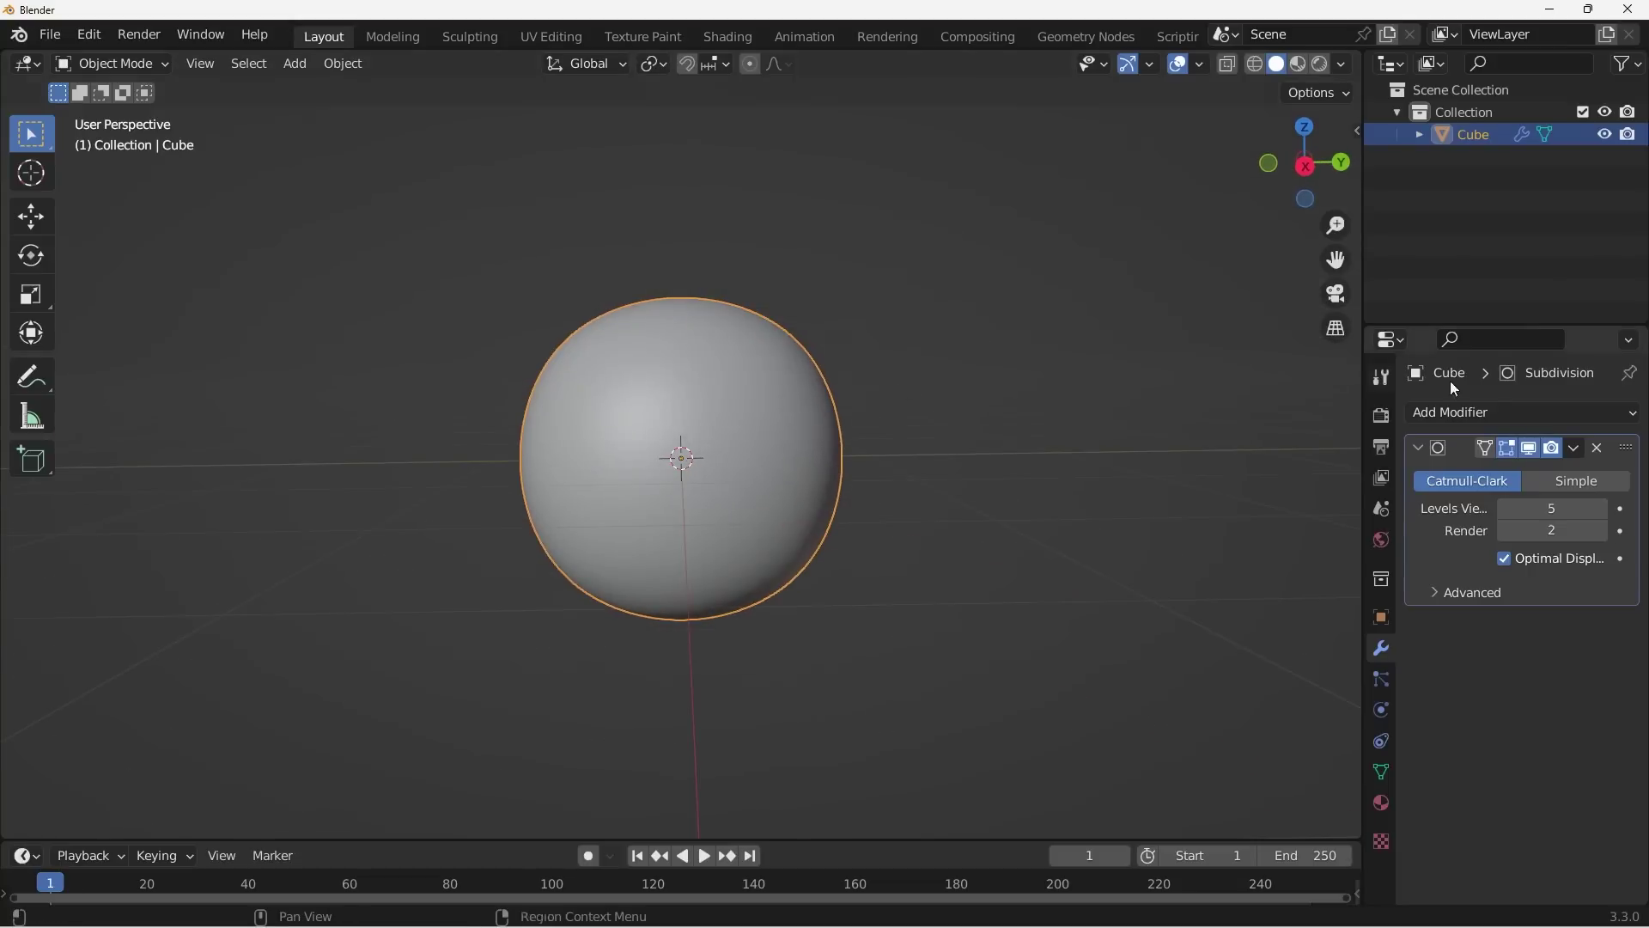
click(1490, 412)
click(1374, 498)
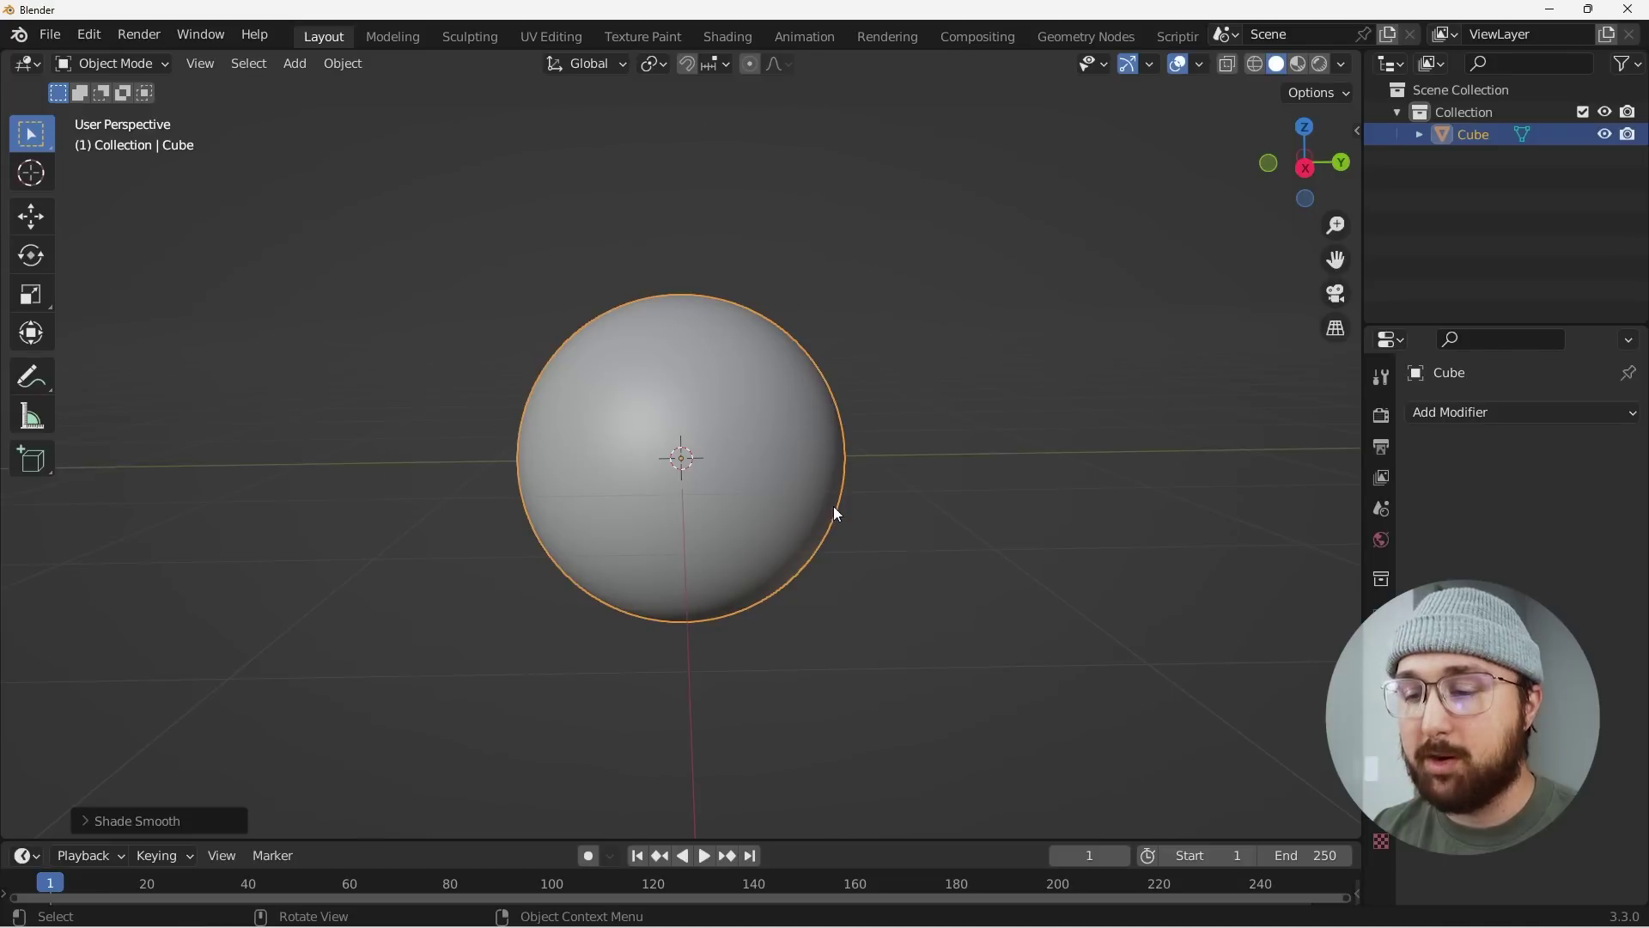
Add a plane mesh to the scene.
key(shift+a)
mouse_move(894, 311)
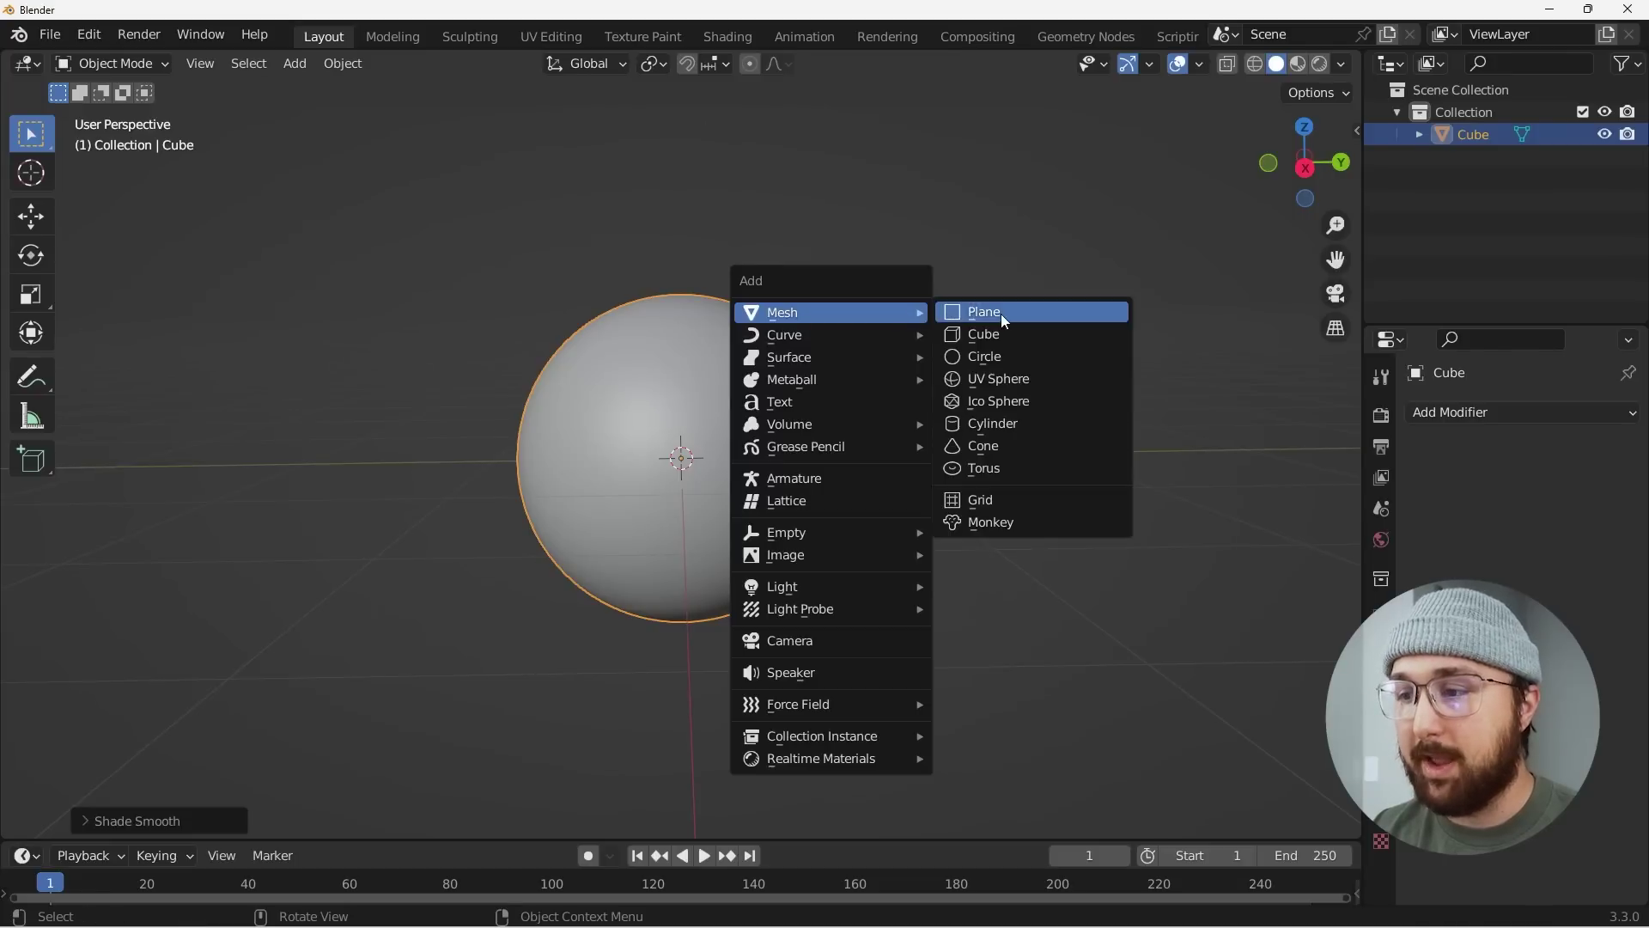
click(1002, 312)
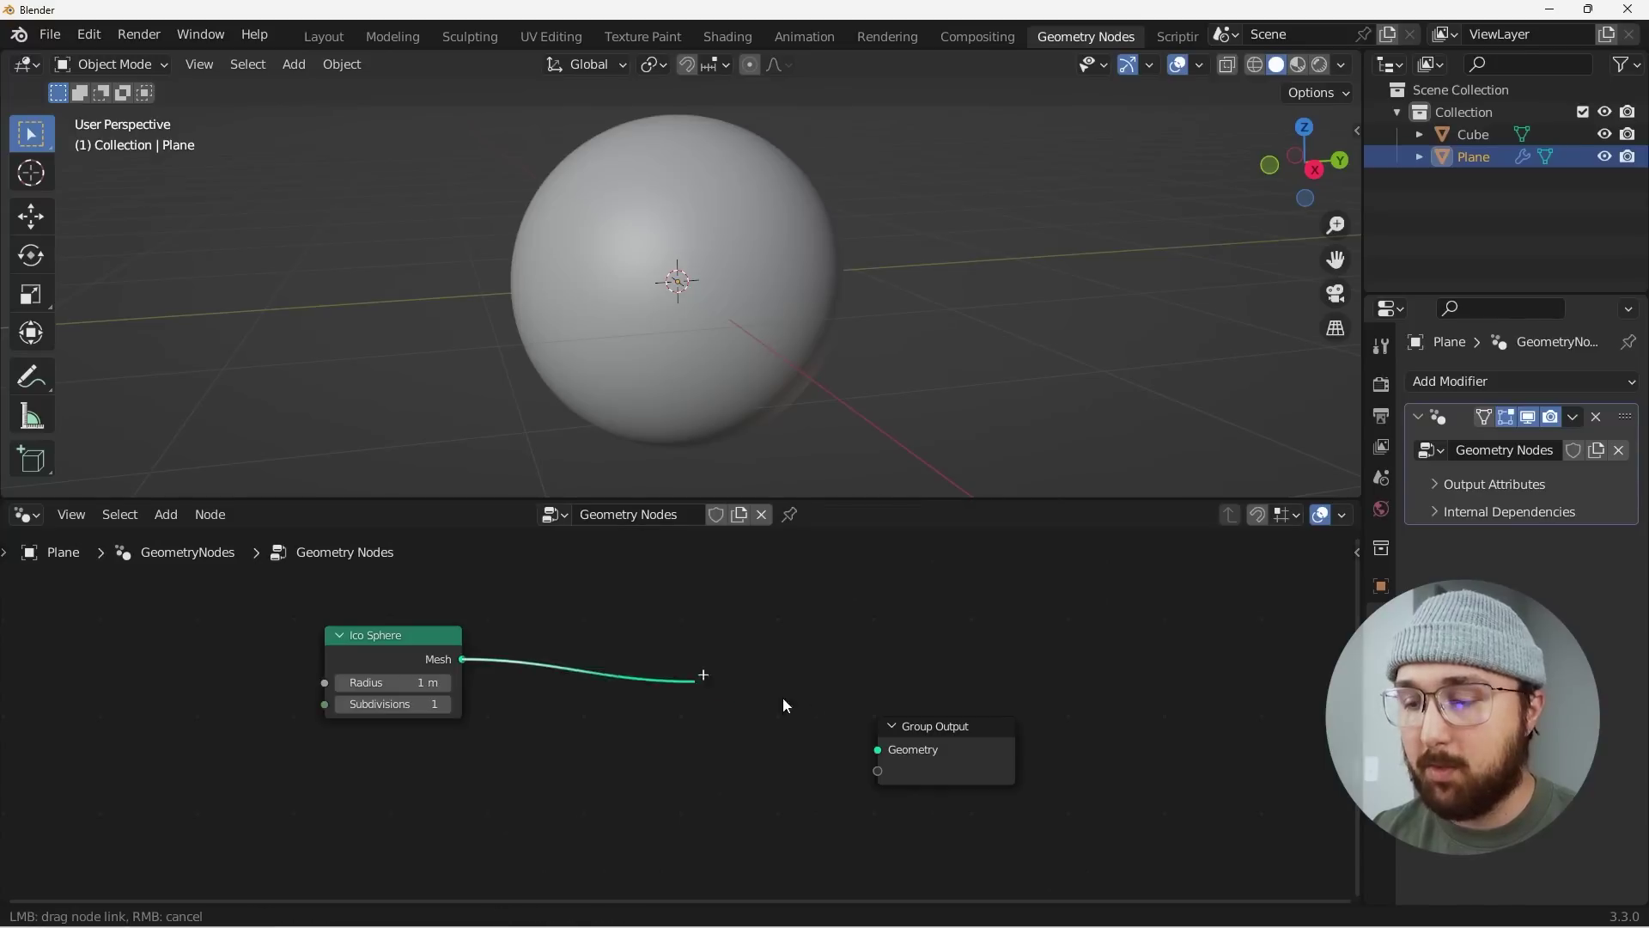
Link the Ico Sphere node to the Group Output, and set its radius to 1.1 m and subdivisions to 2.
drag(873, 753, 871, 750)
drag(389, 638, 365, 691)
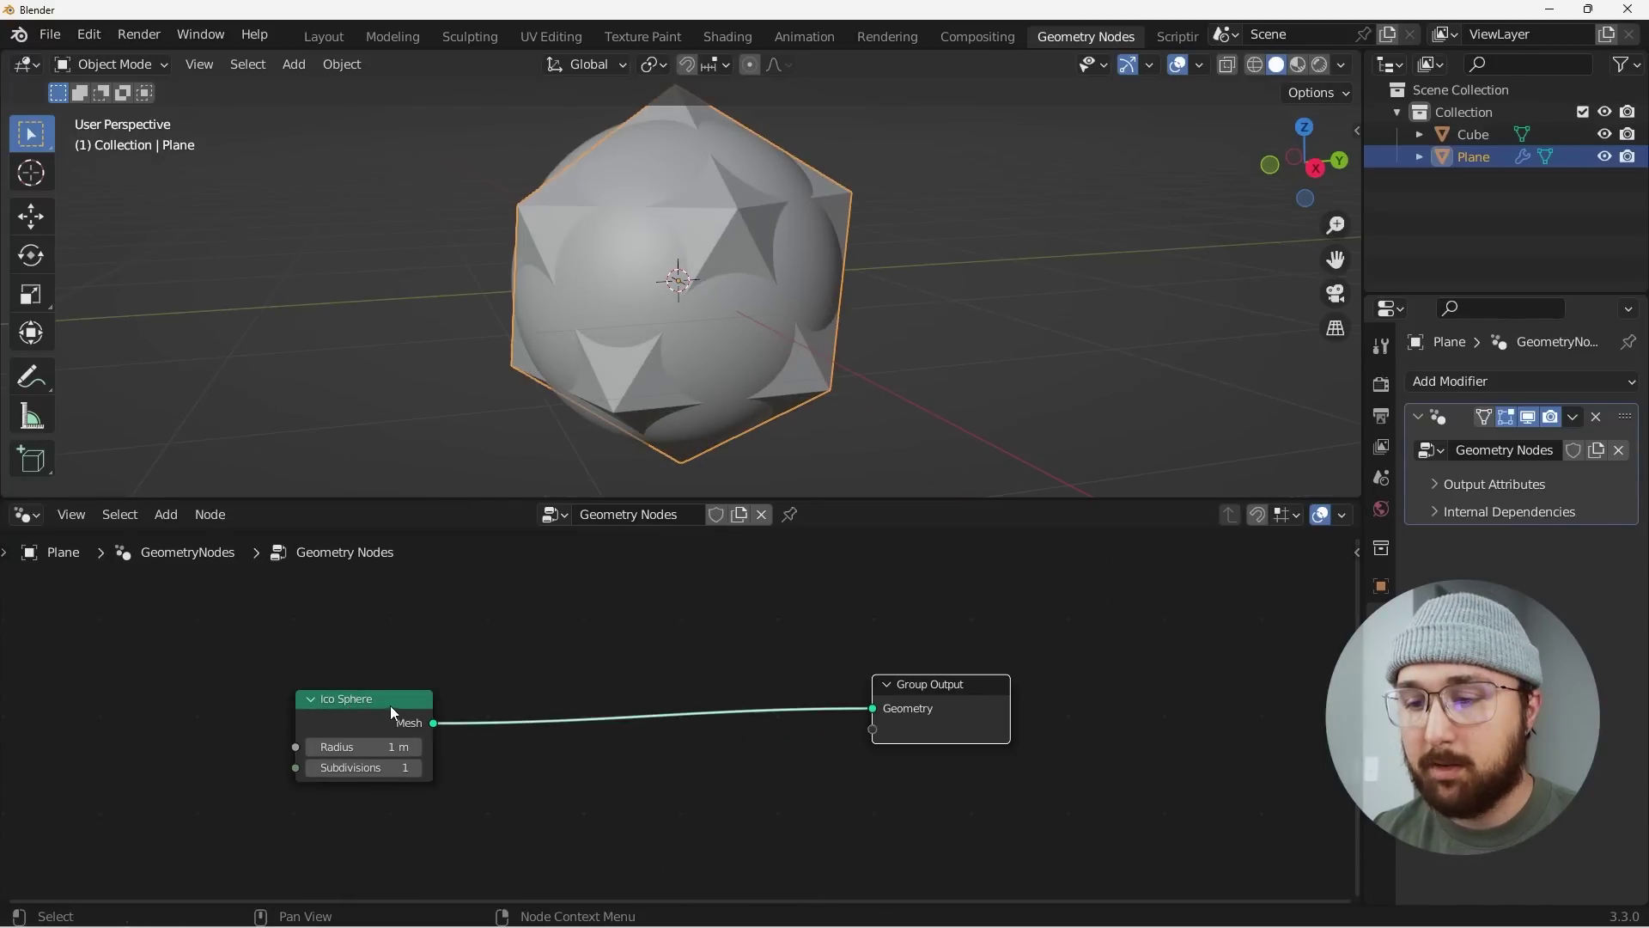
drag(391, 713, 370, 672)
click(402, 713)
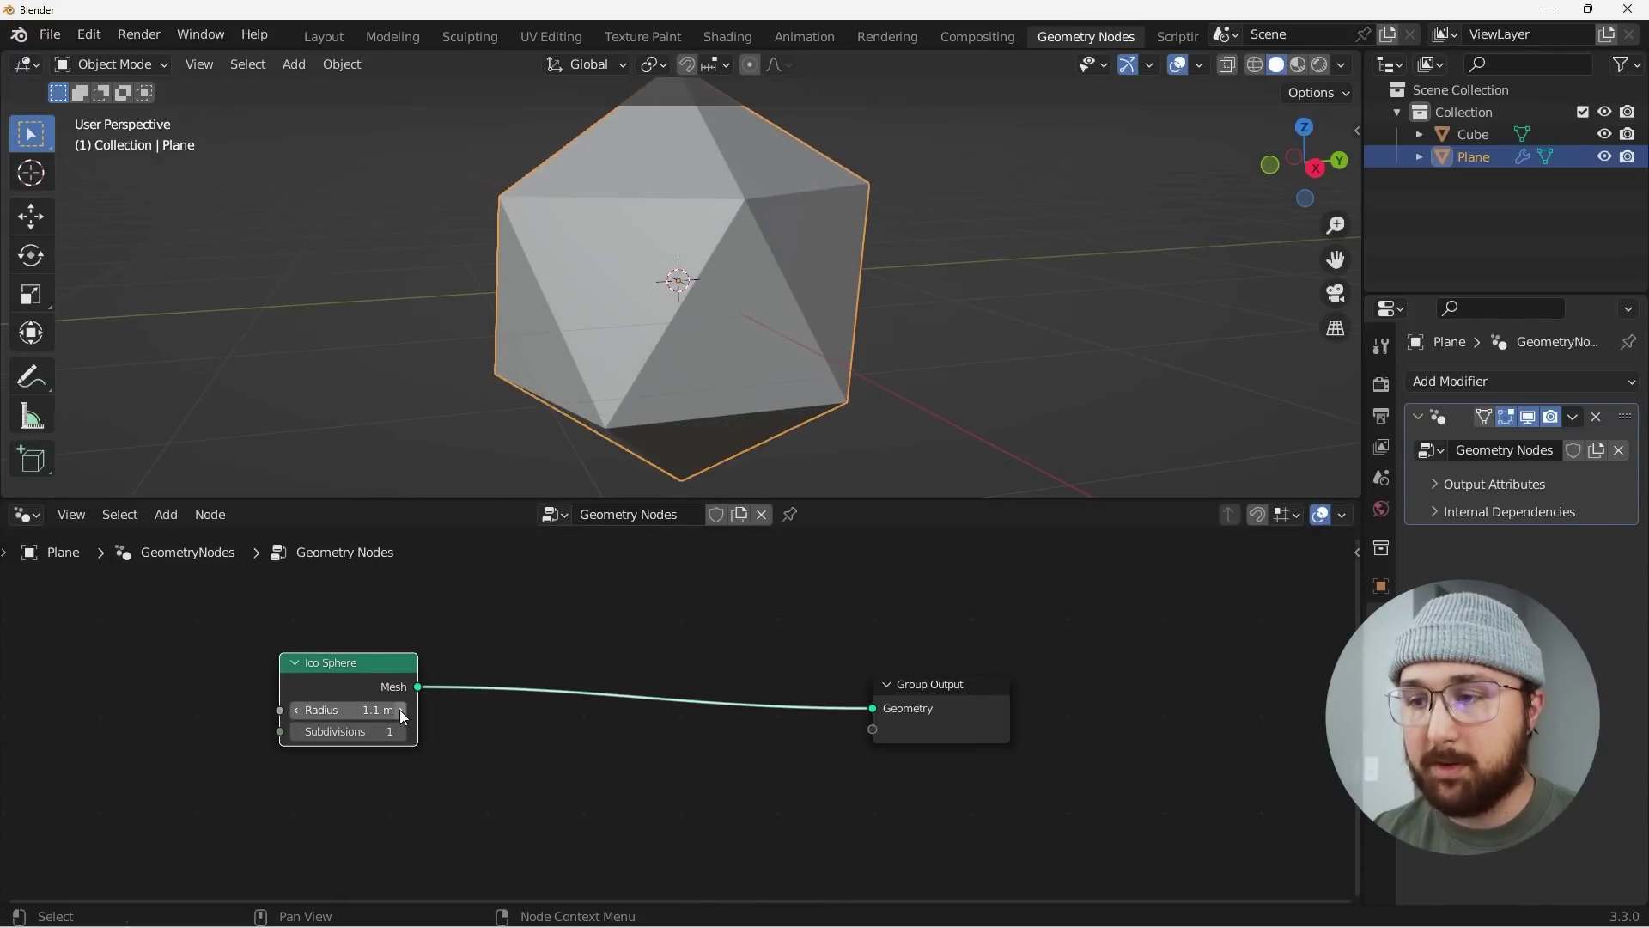
click(401, 731)
Insert an Instance on Points node between the Ico Sphere node and the Group Output.
key(shift+a)
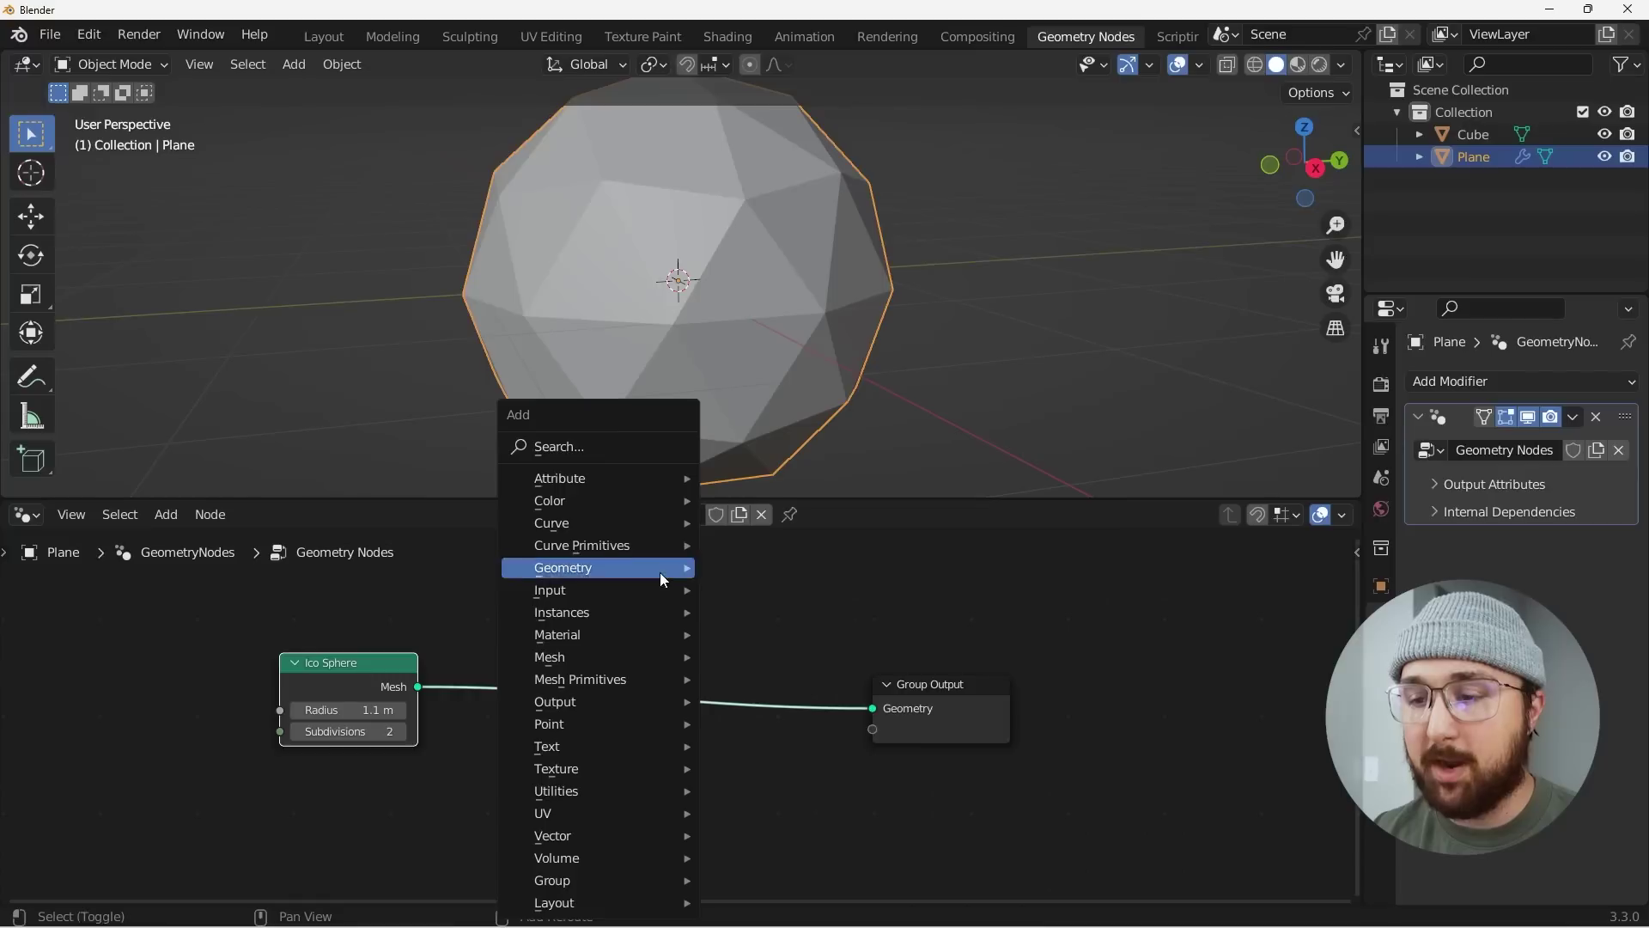
click(607, 443)
text(ins)
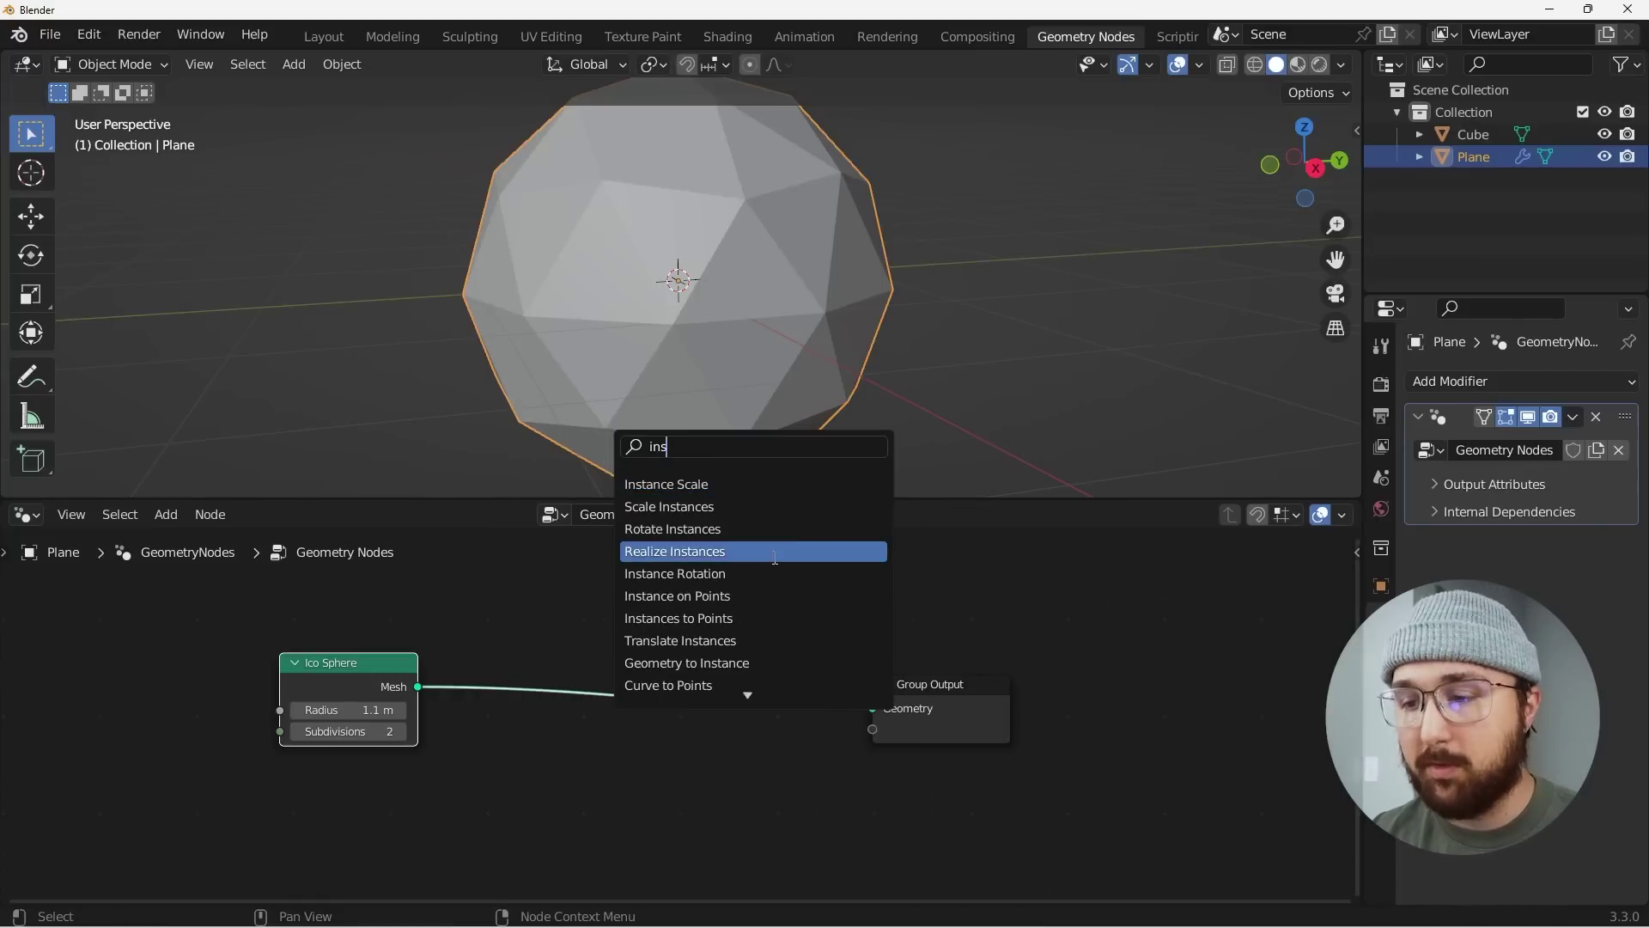
key(BackSpace)
key(BackSpace)
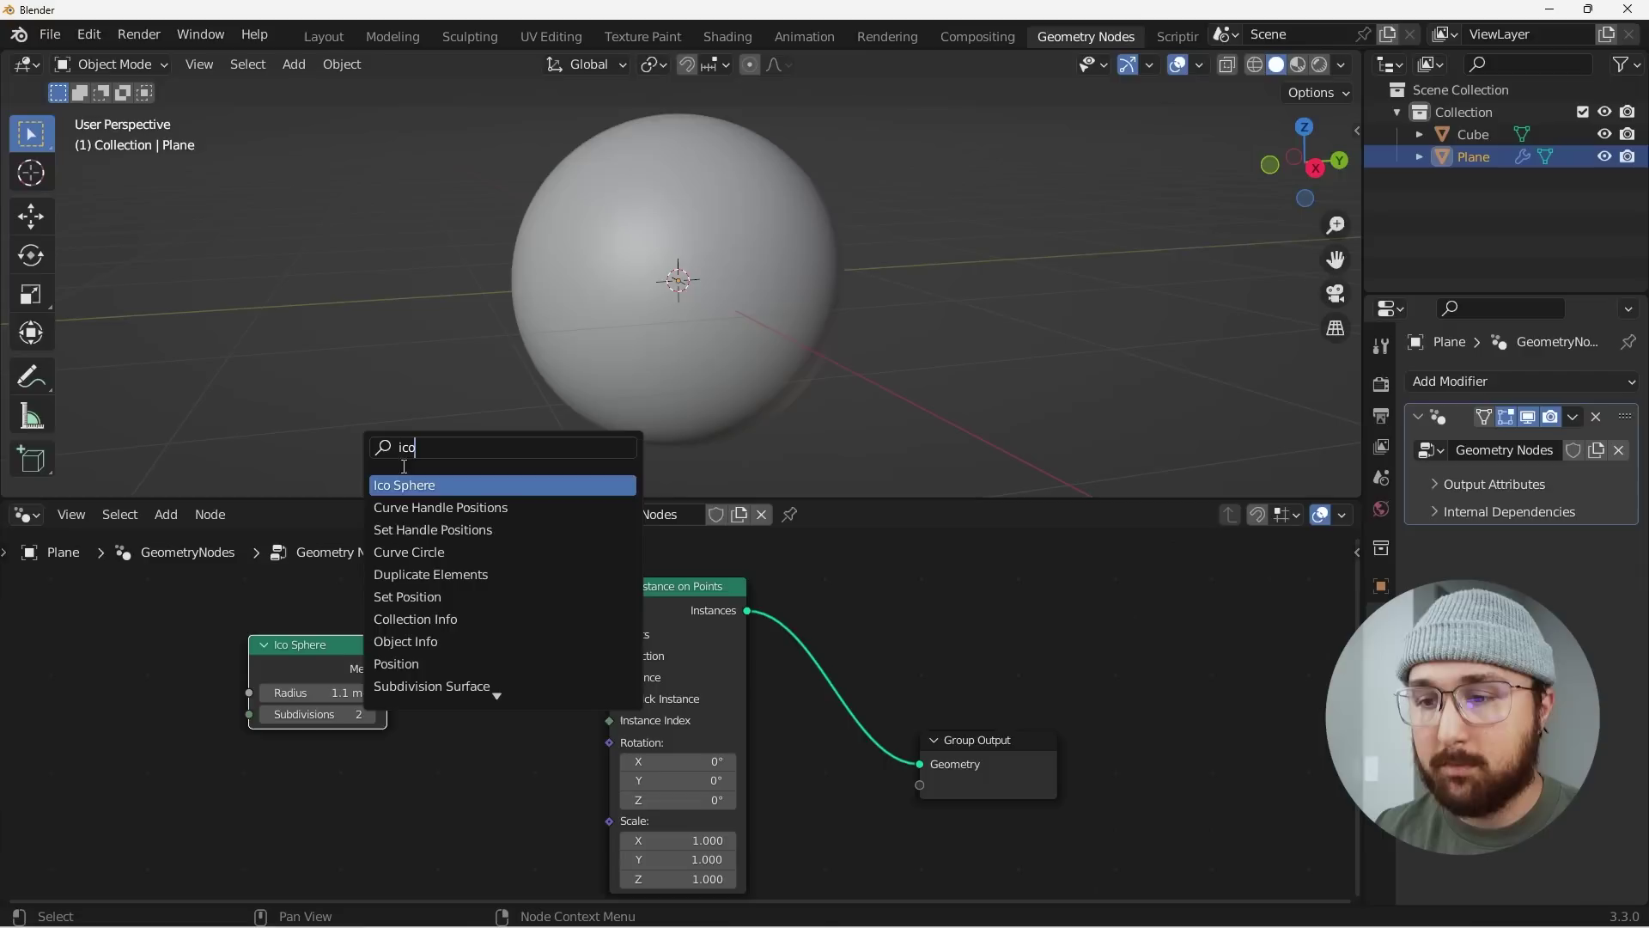
Add a second Ico Sphere node and link its mesh to the Instance input of the Instance on Points node.
key(Return)
click(384, 767)
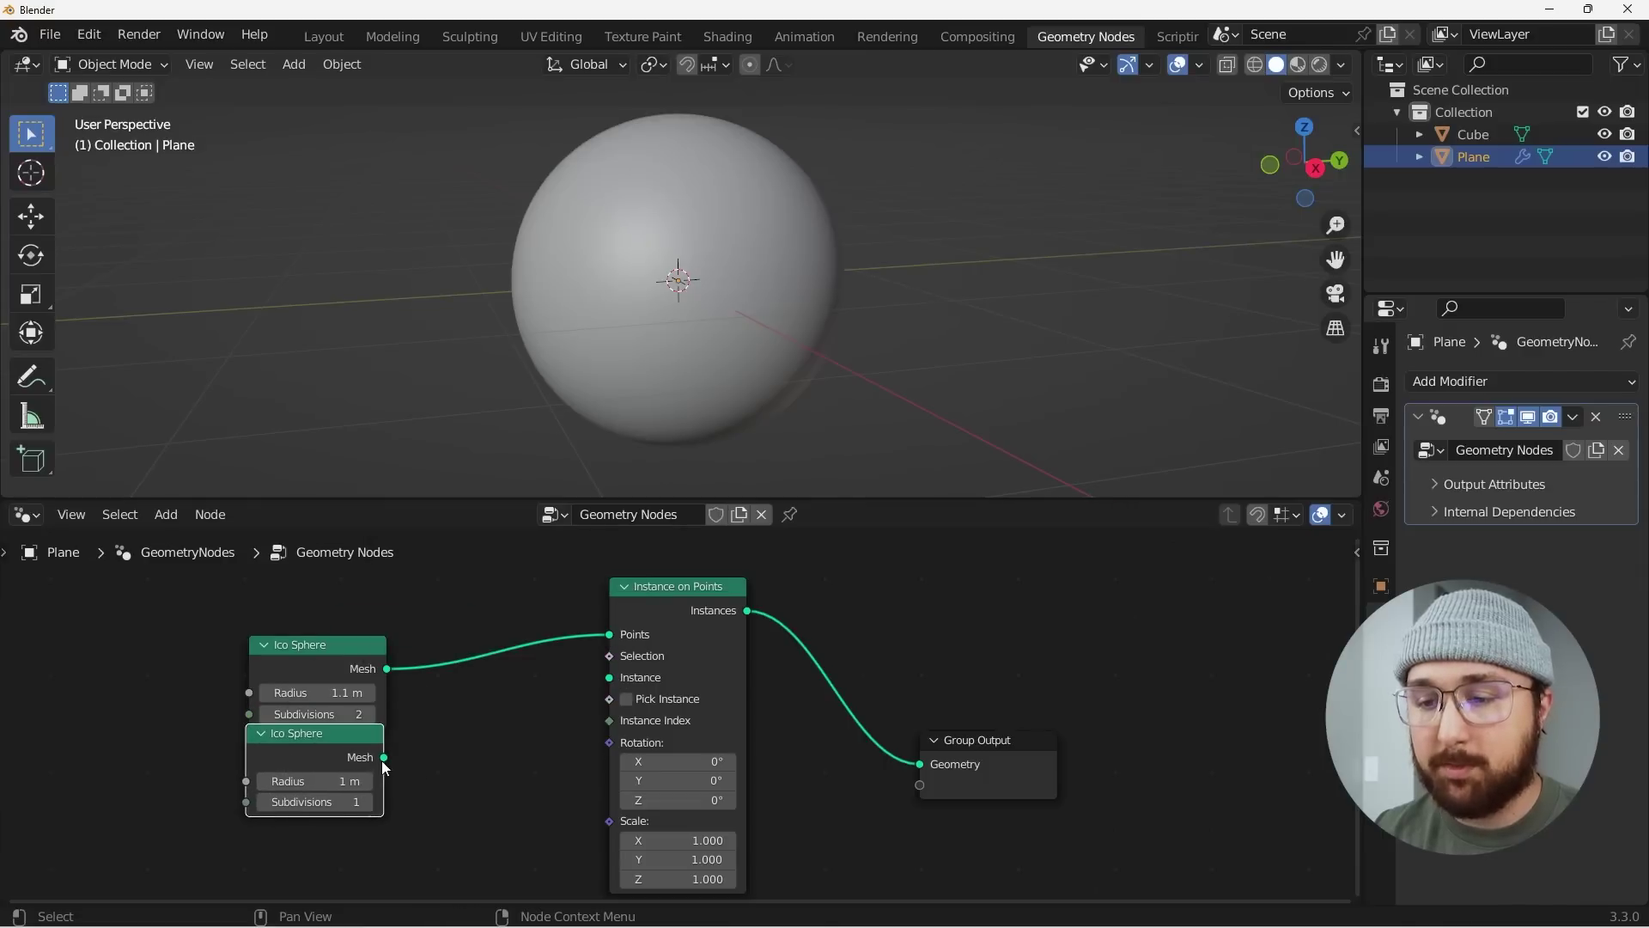
drag(630, 680, 629, 680)
scroll(343, 666, down, 1)
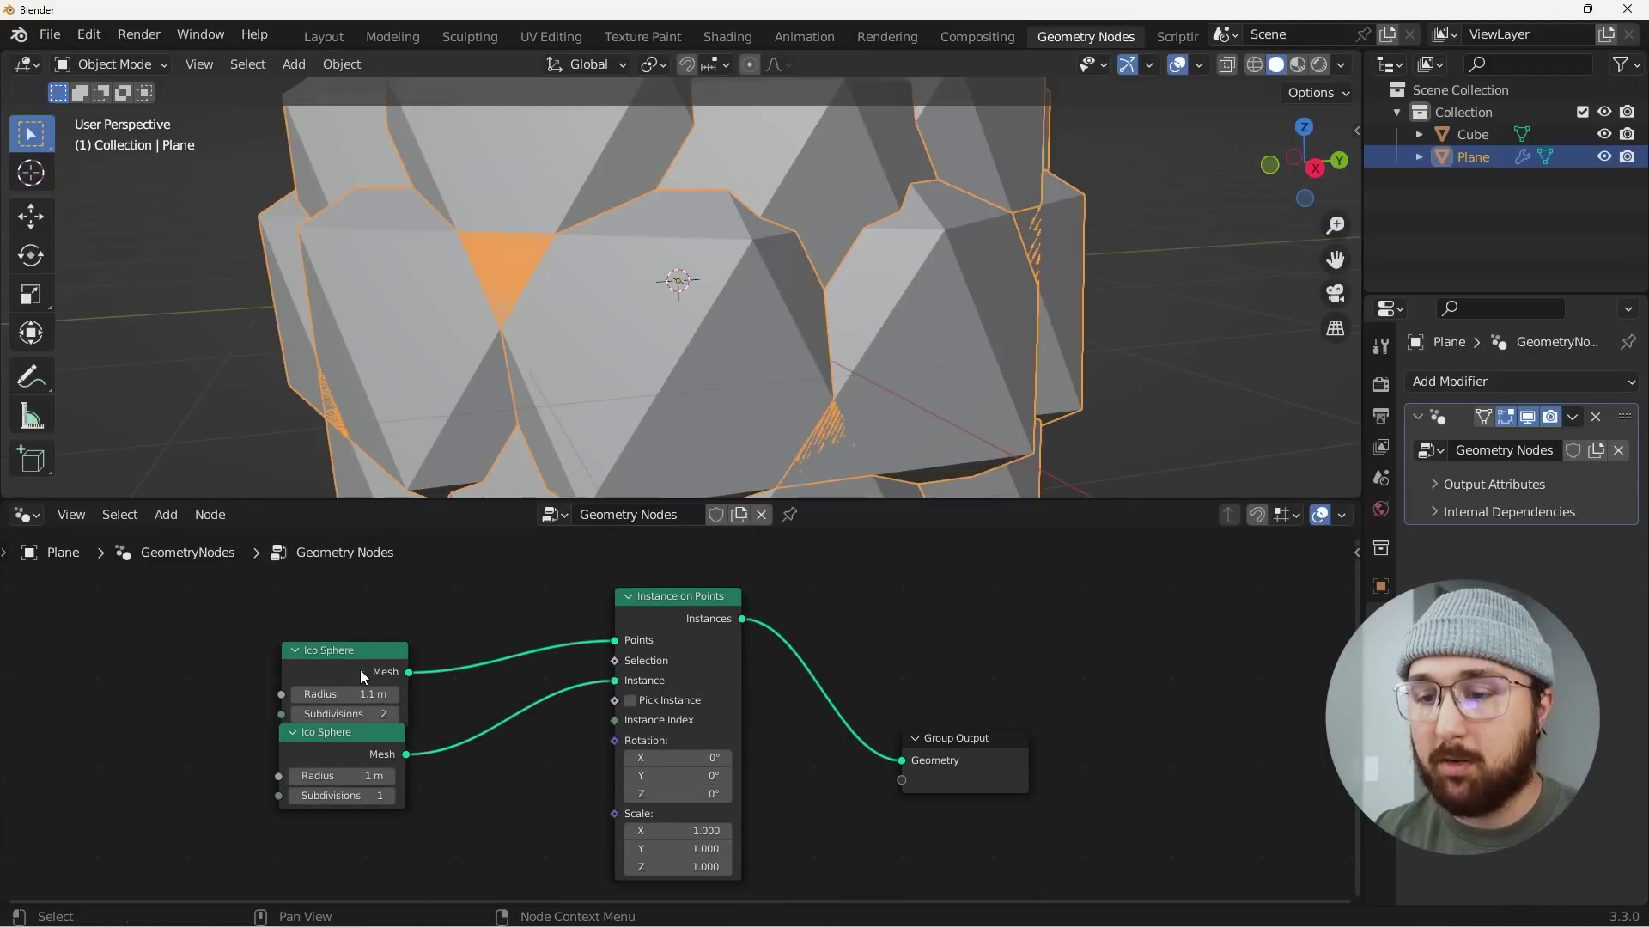
Move the first Ico Sphere node clear of the second, and set the second one's radius to 0.18 m and subdivisions to 4.
drag(363, 678, 292, 653)
key(ctrl+z)
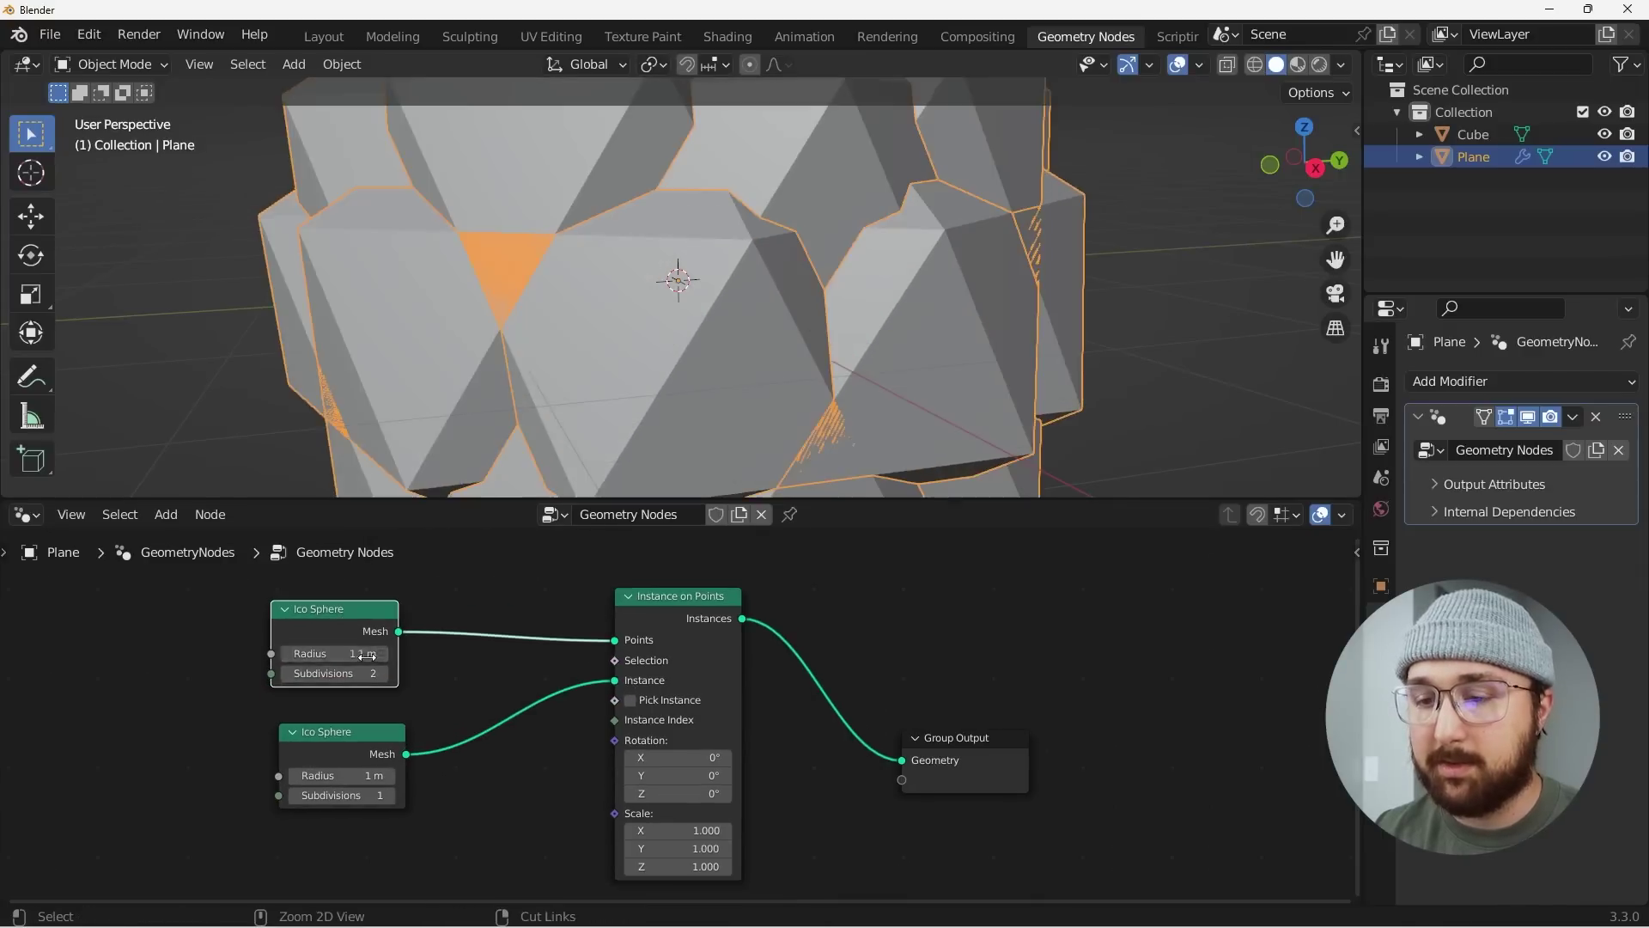
click(286, 673)
click(384, 672)
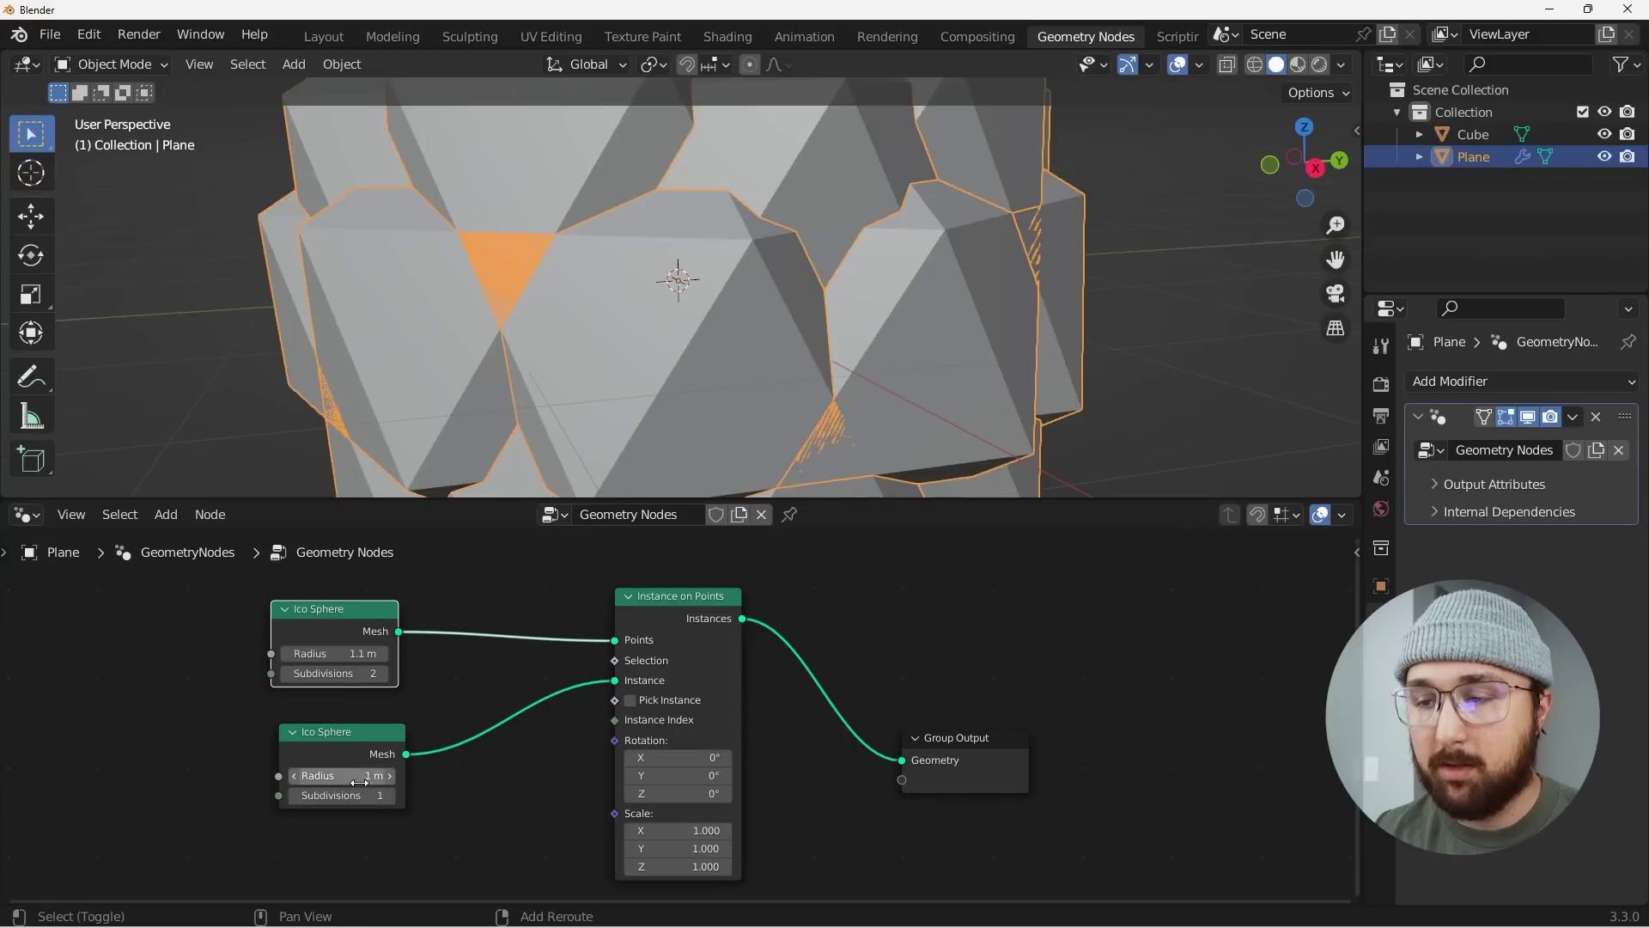
drag(359, 775, 292, 775)
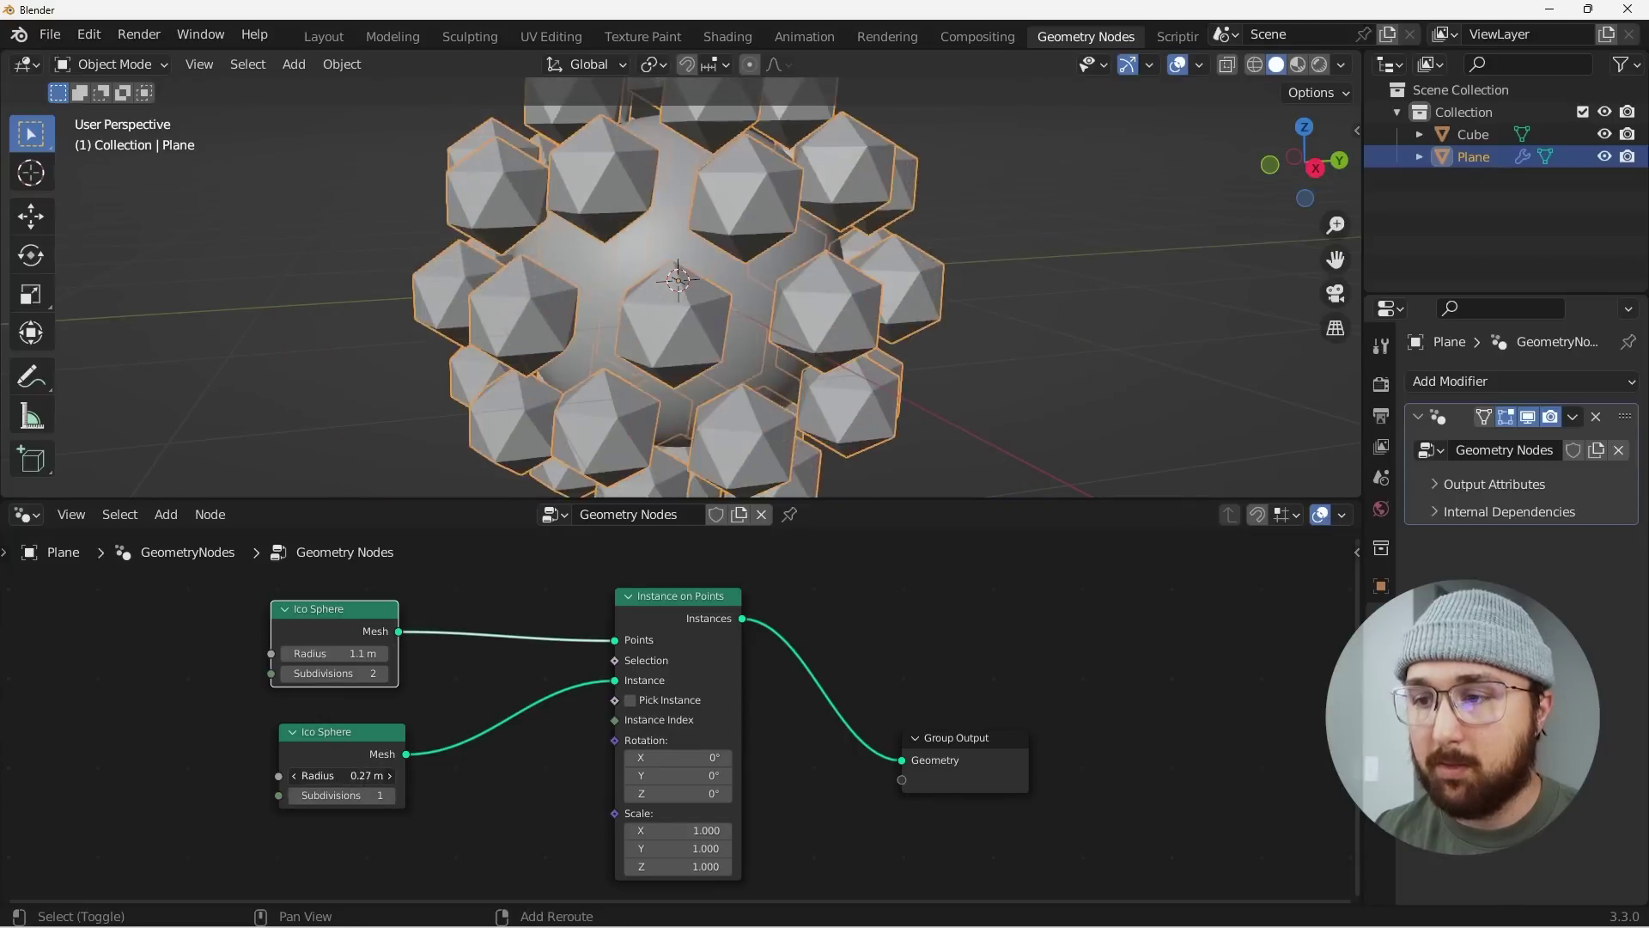
click(390, 797)
click(390, 797)
click(390, 797)
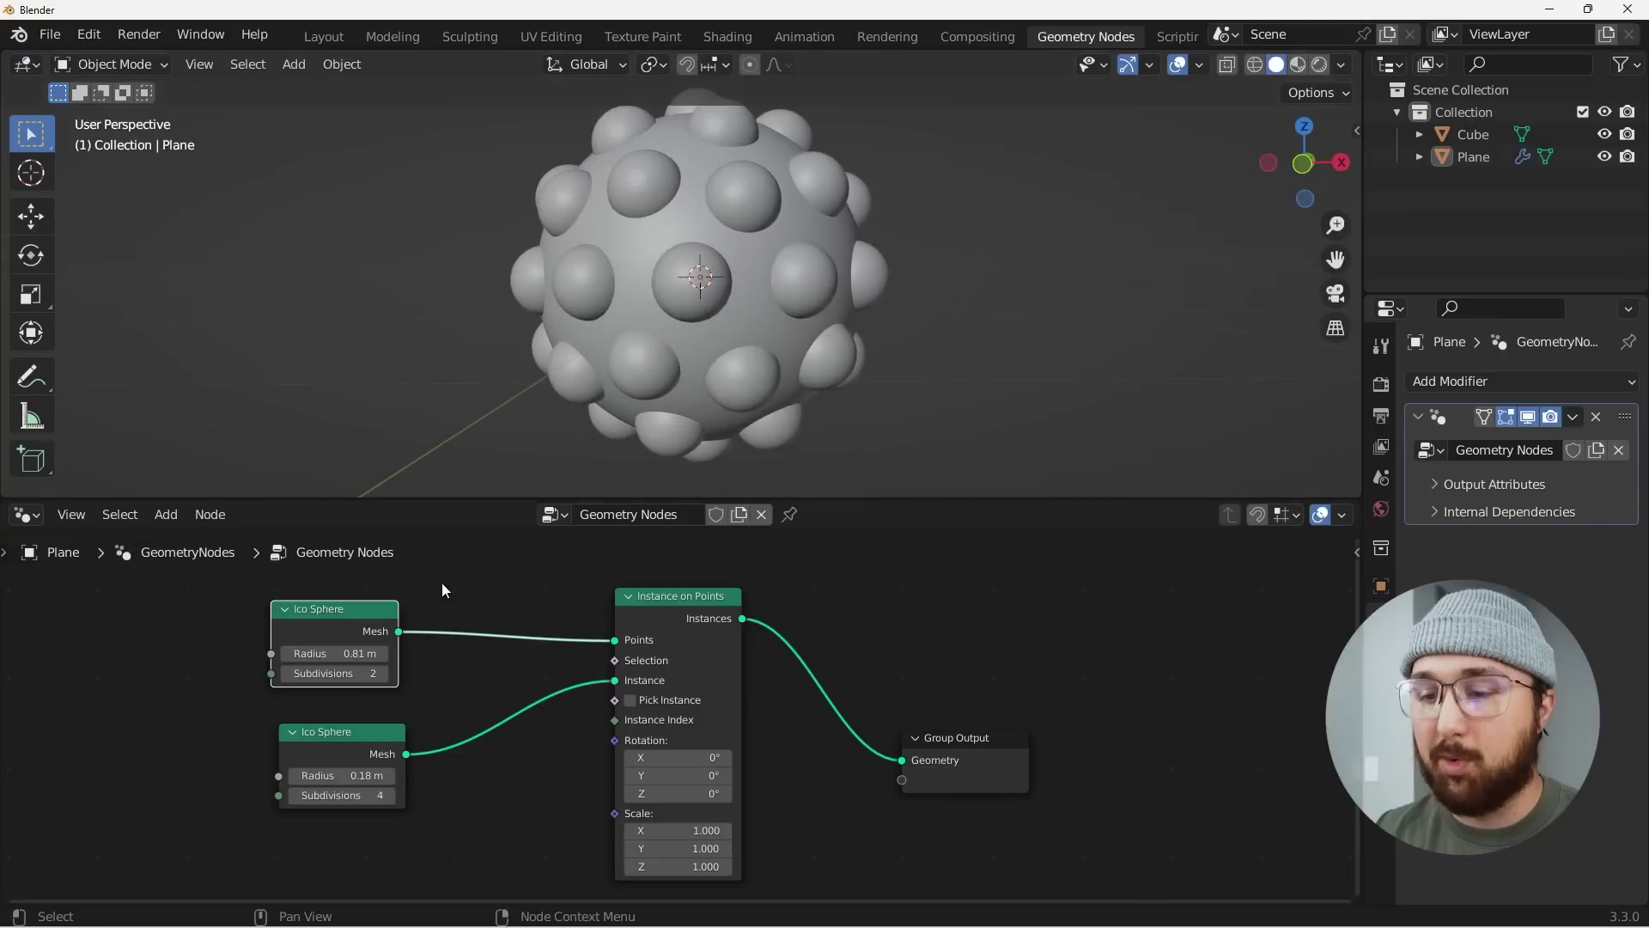
Enlarge the node editor area and move the Instance on Points node lower in the node tree.
middle_drag(515, 679, 565, 683)
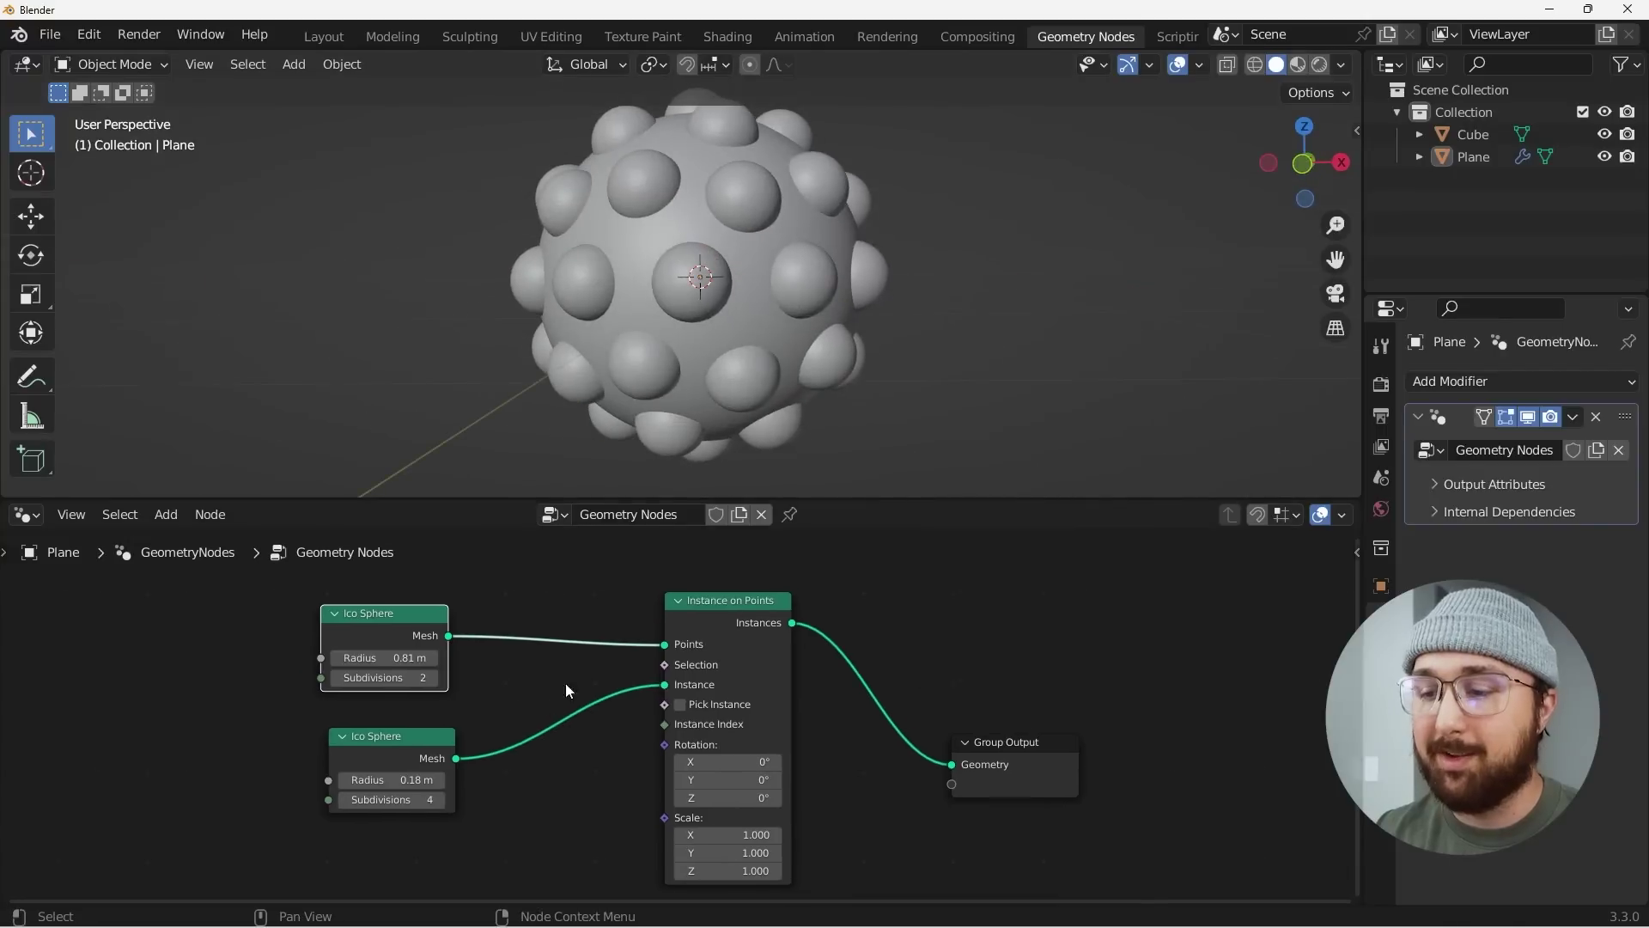
scroll(565, 683, down, 2)
drag(902, 498, 902, 348)
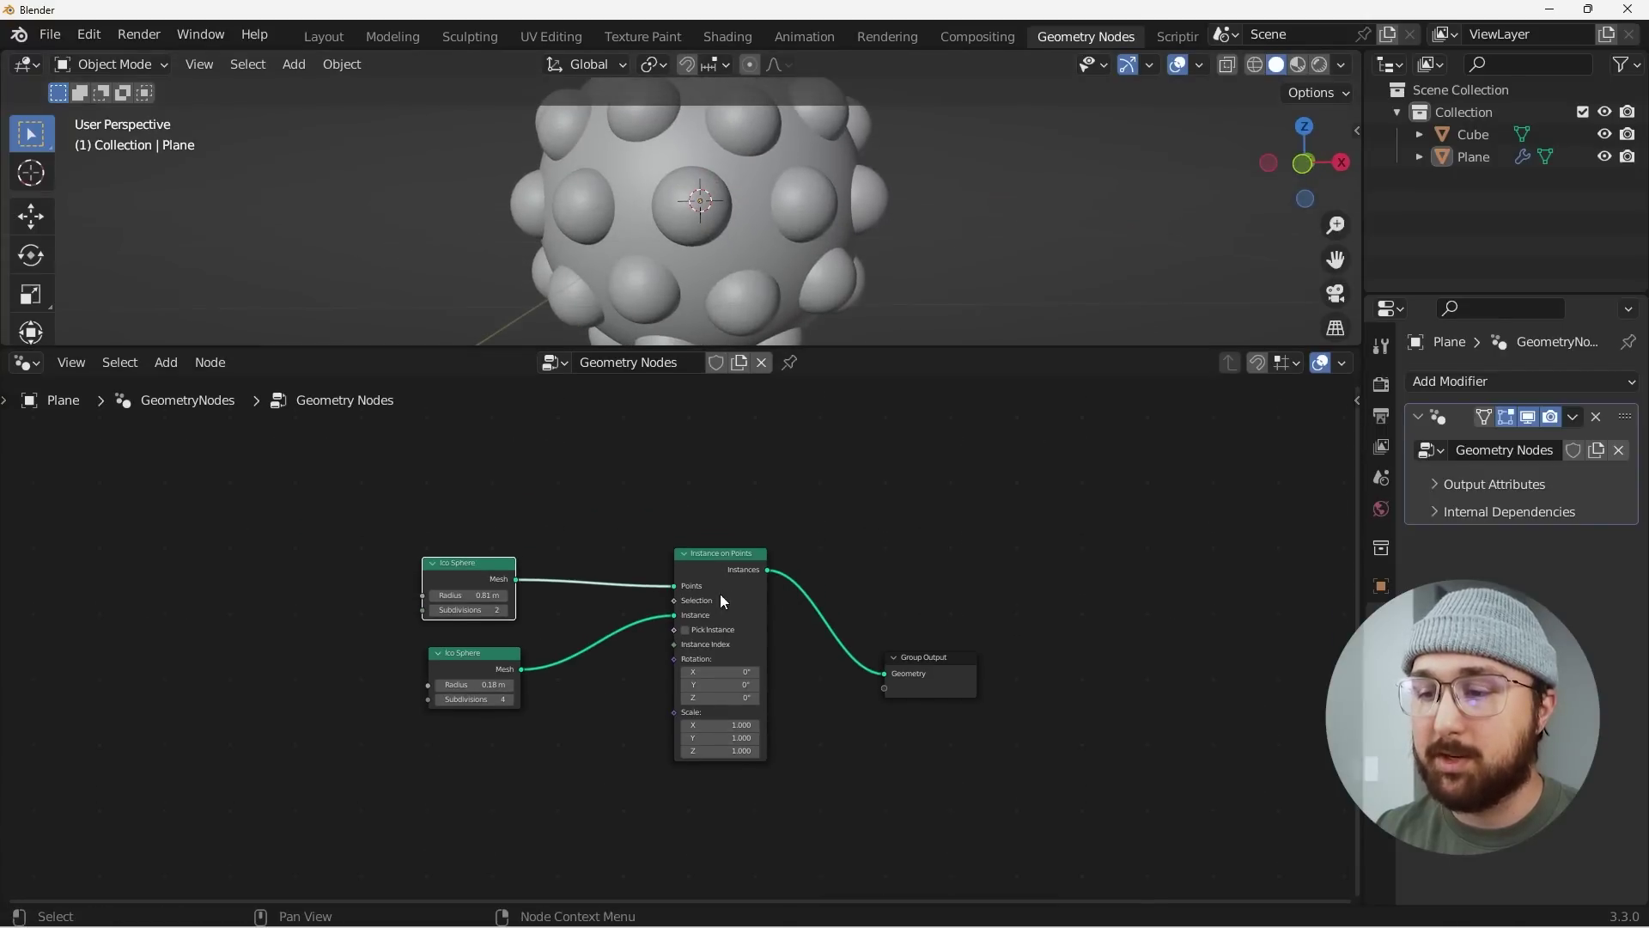
drag(726, 601, 722, 694)
scroll(722, 703, up, 2)
key(Home)
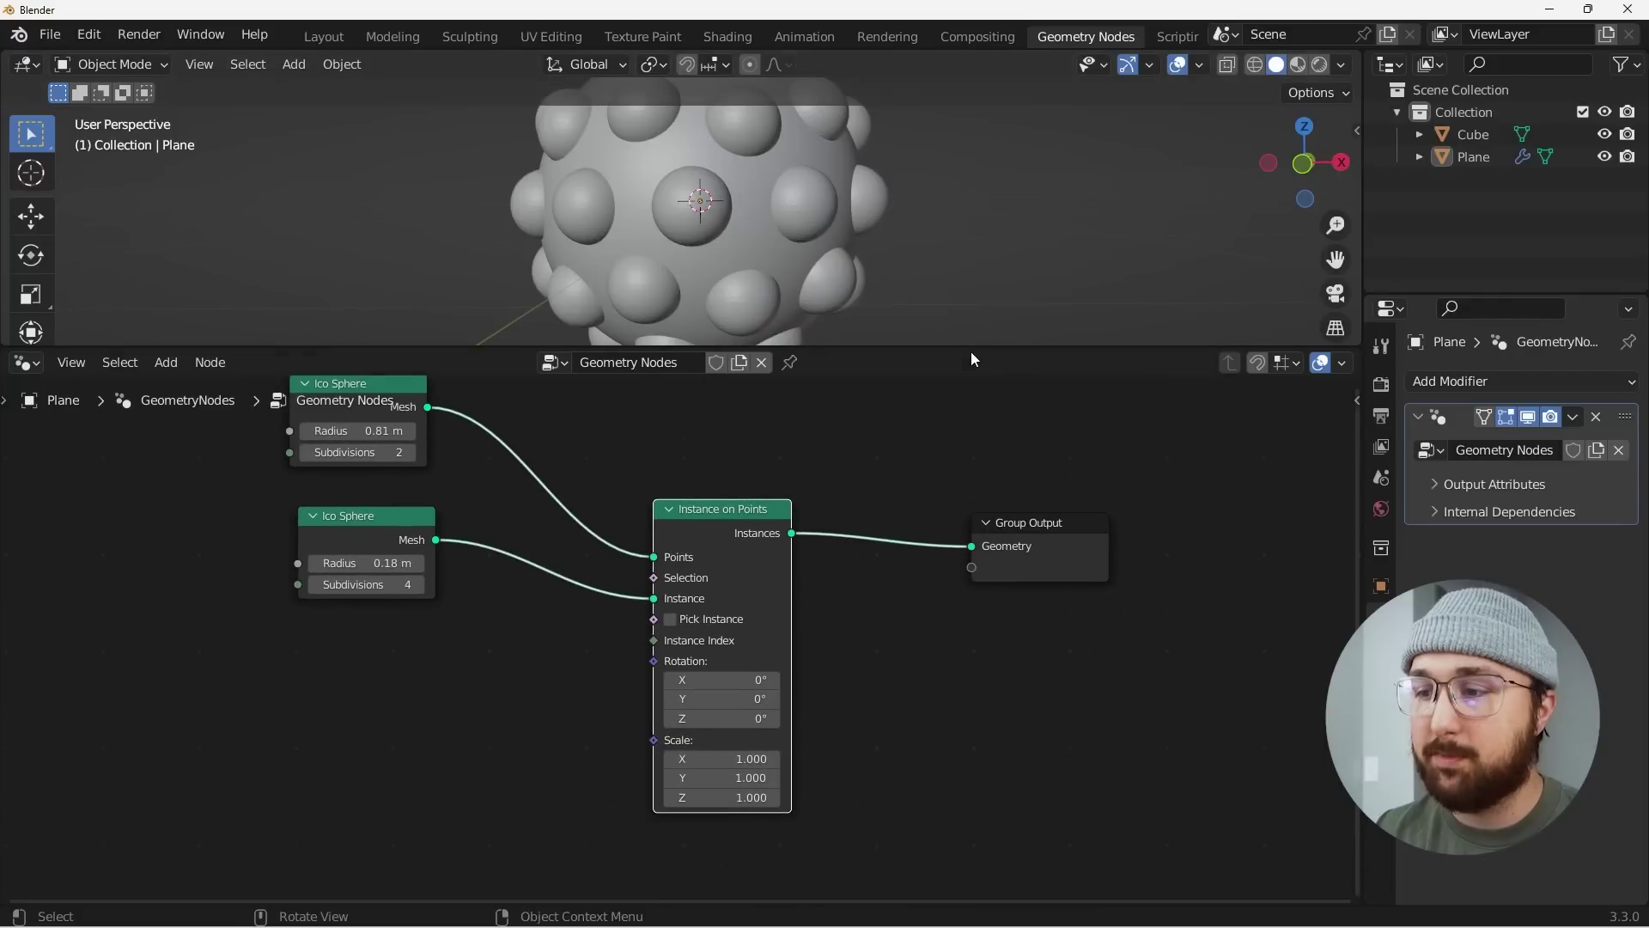
drag(971, 348, 971, 406)
scroll(640, 268, down, 3)
scroll(681, 211, up, 5)
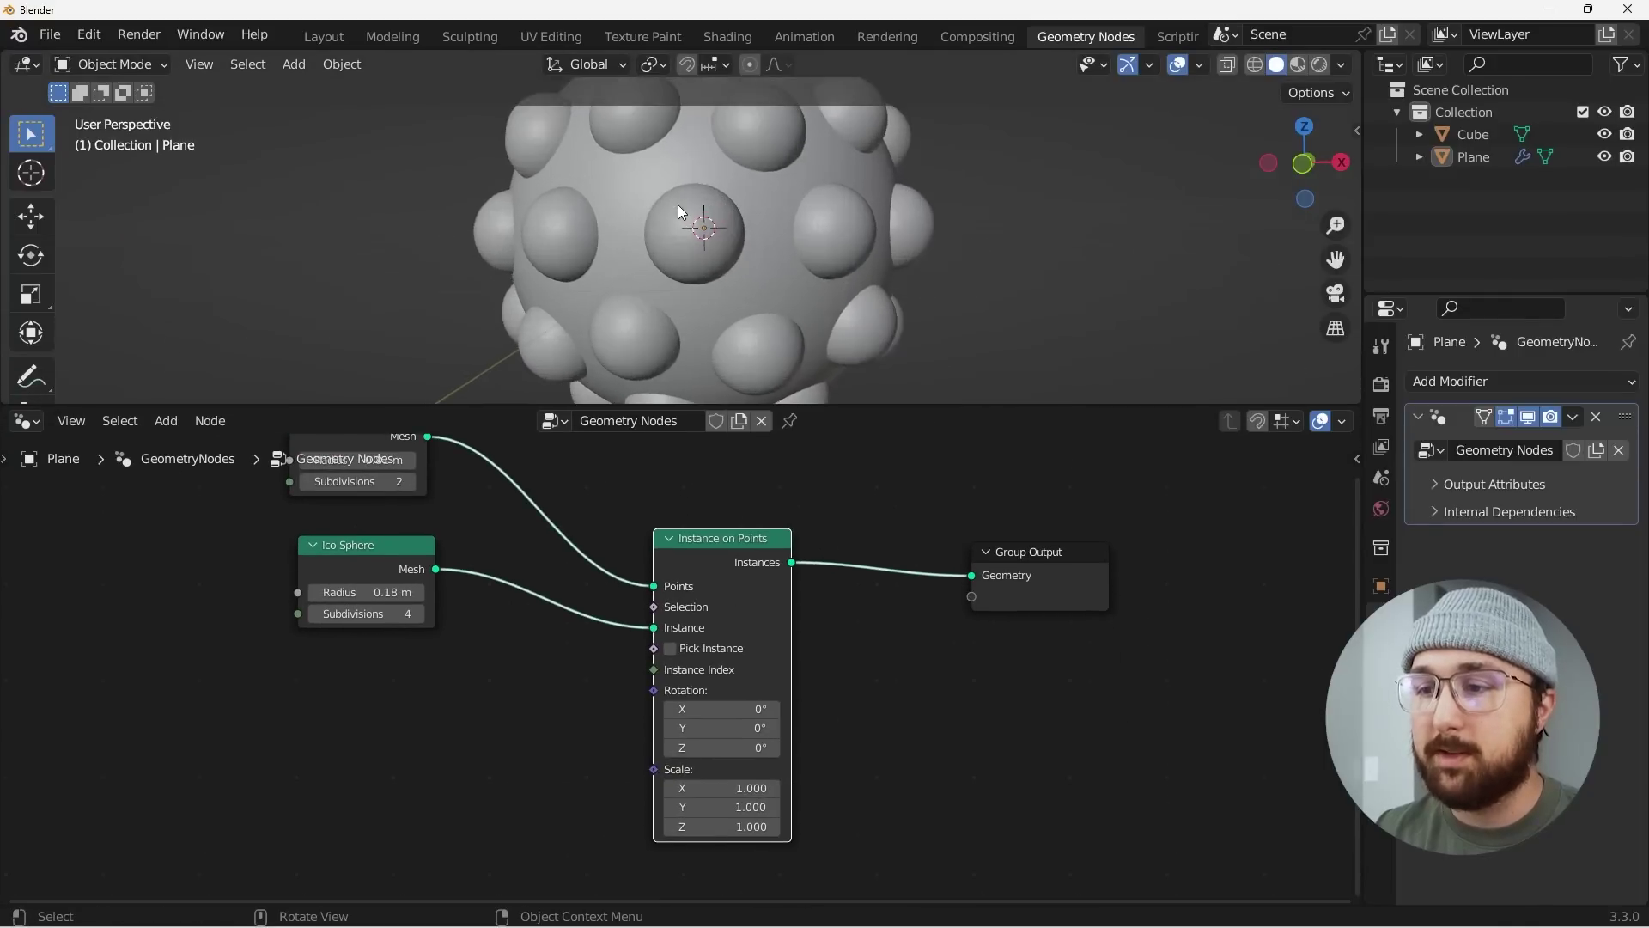
shift+middle_drag(680, 211, 701, 256)
scroll(614, 663, up, 2)
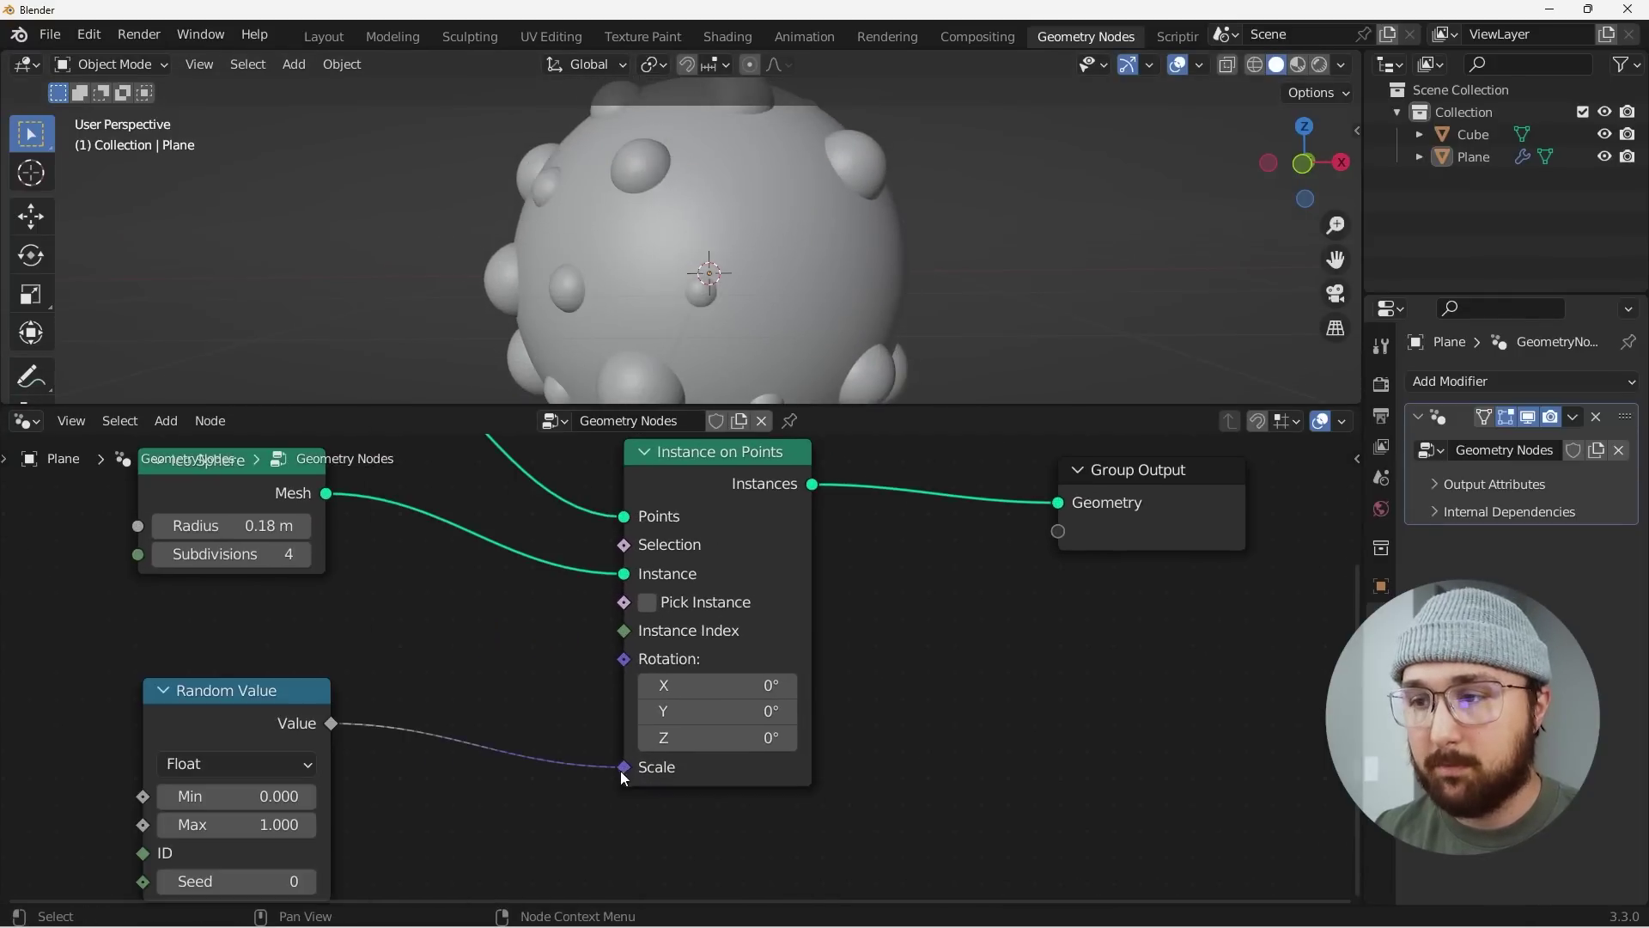
Set the Random Value node driving the instance scale to a minimum of 0.430 and a maximum of 1.130.
scroll(749, 362, down, 2)
middle_drag(749, 362, 719, 327)
scroll(720, 327, up, 3)
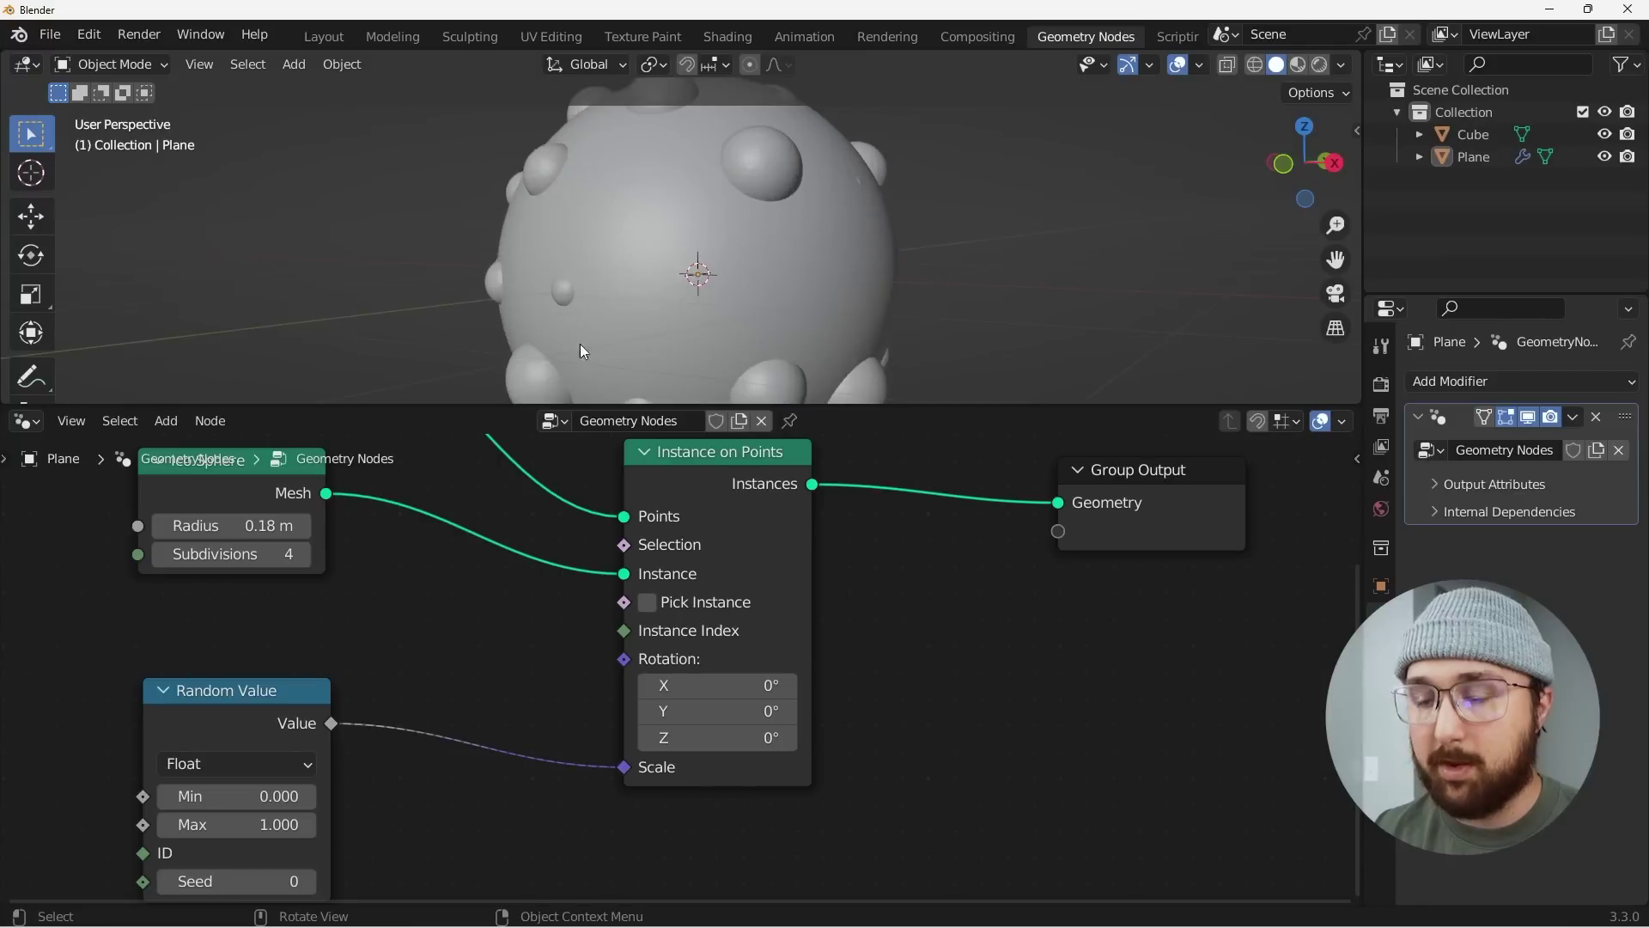
middle_drag(387, 633, 459, 537)
shift+drag(343, 700, 369, 700)
middle_drag(615, 360, 893, 309)
middle_drag(646, 302, 558, 344)
drag(342, 729, 361, 729)
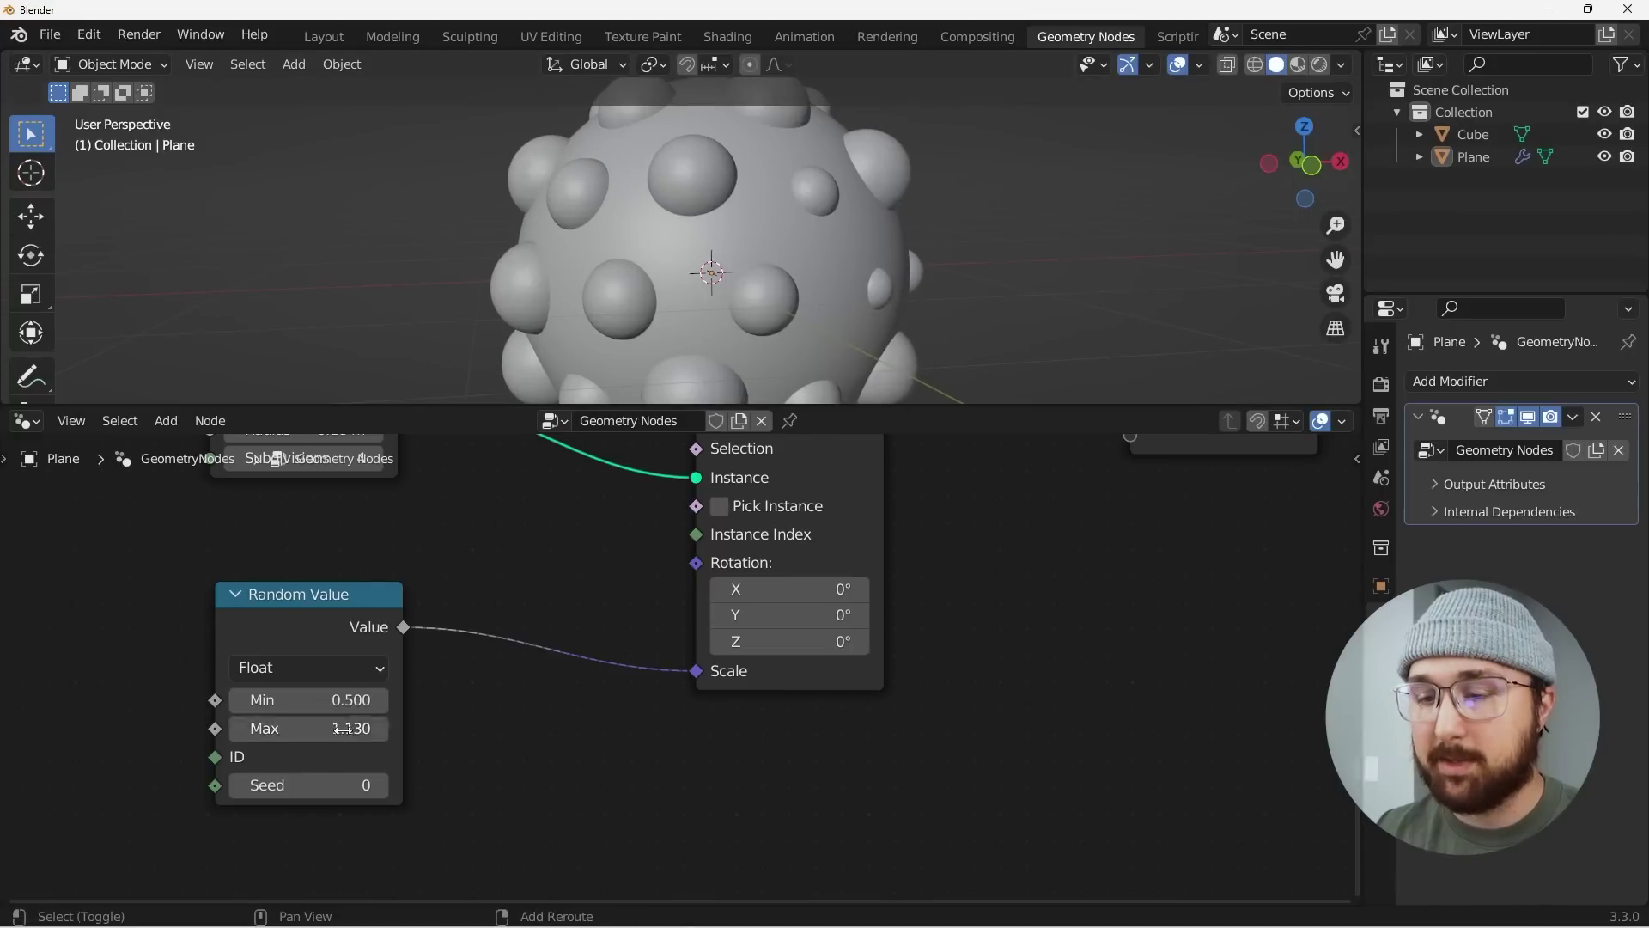
middle_drag(601, 301, 773, 296)
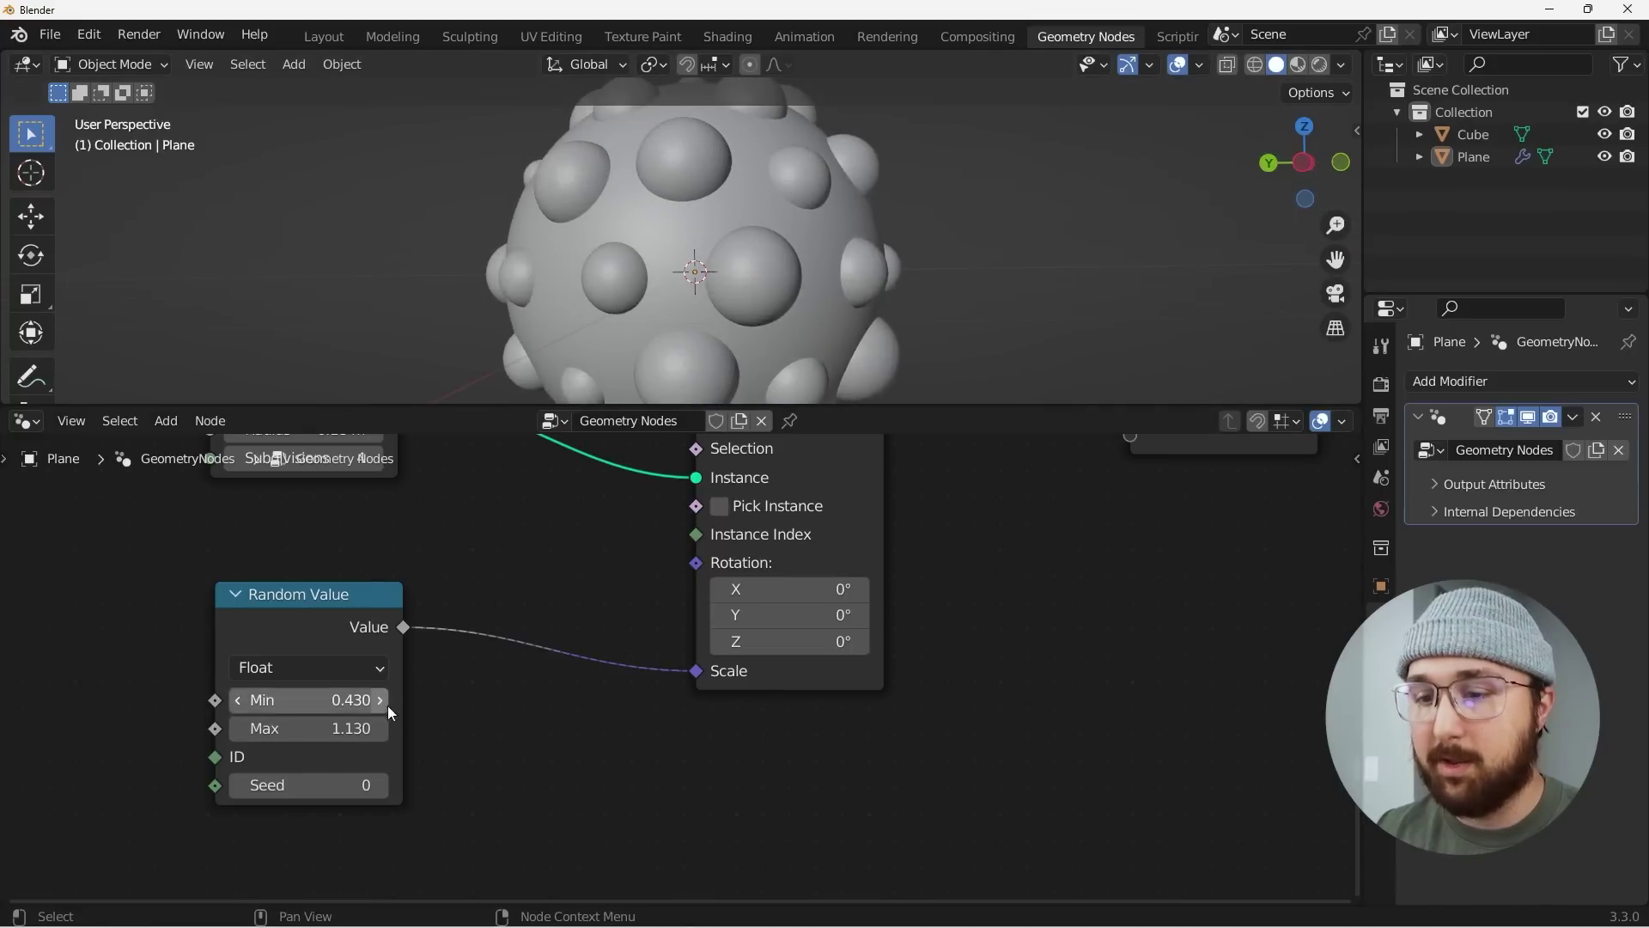
Change the Random Value node's seed to 6 to vary the sizes of the instanced spheres.
click(379, 785)
click(378, 785)
click(379, 785)
click(379, 785)
click(379, 785)
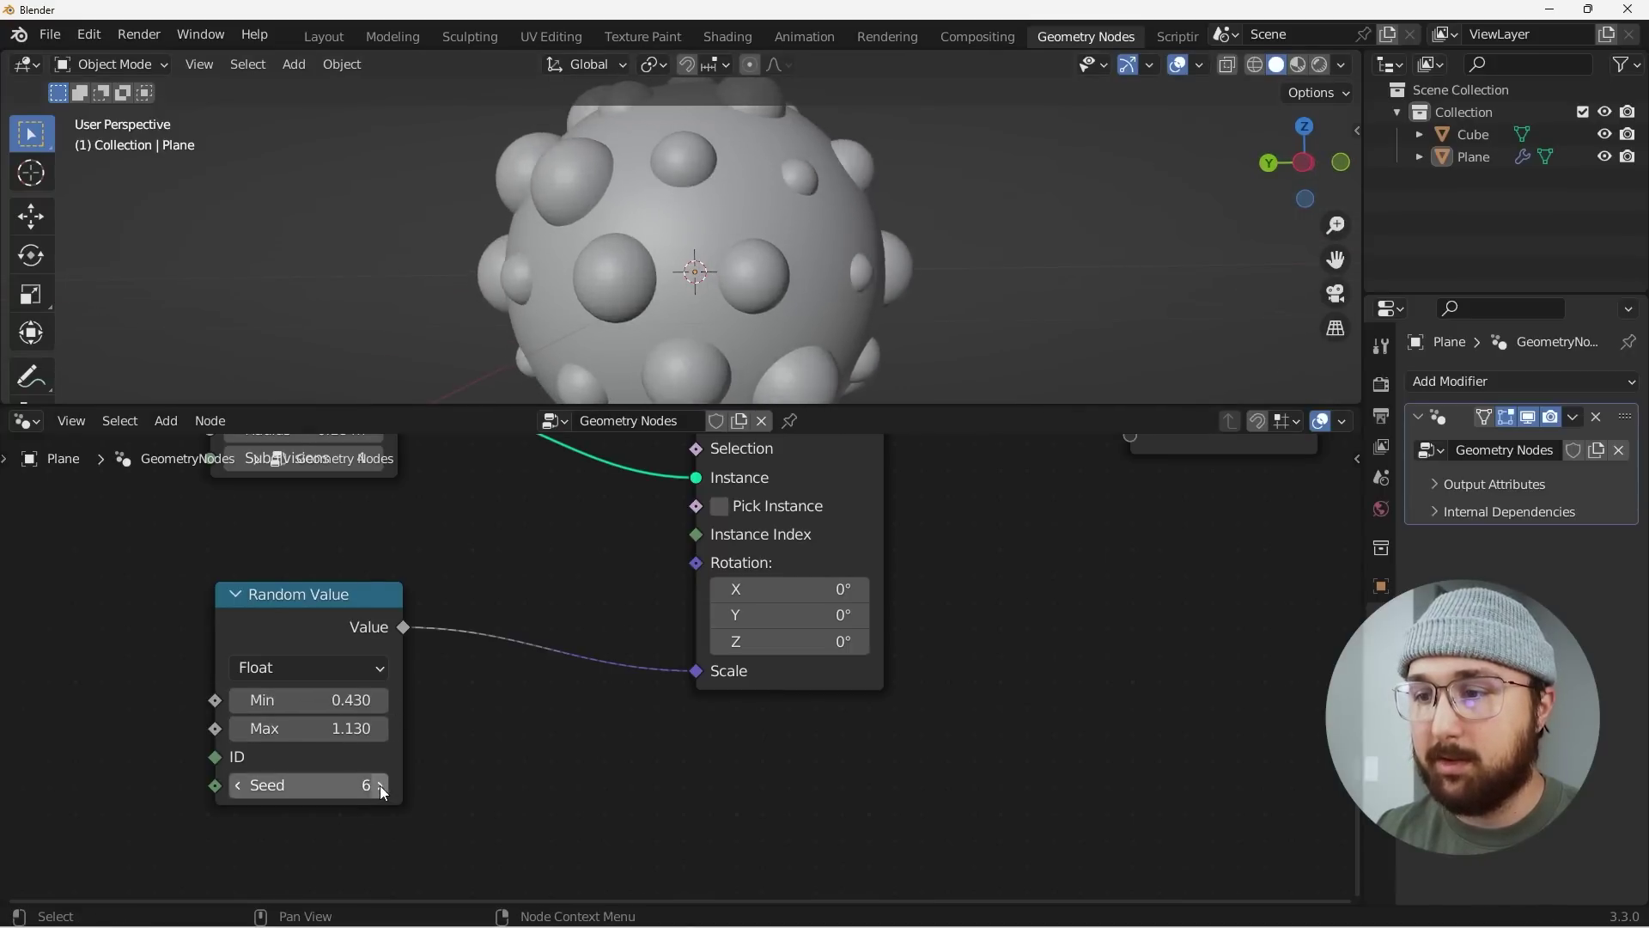
click(379, 785)
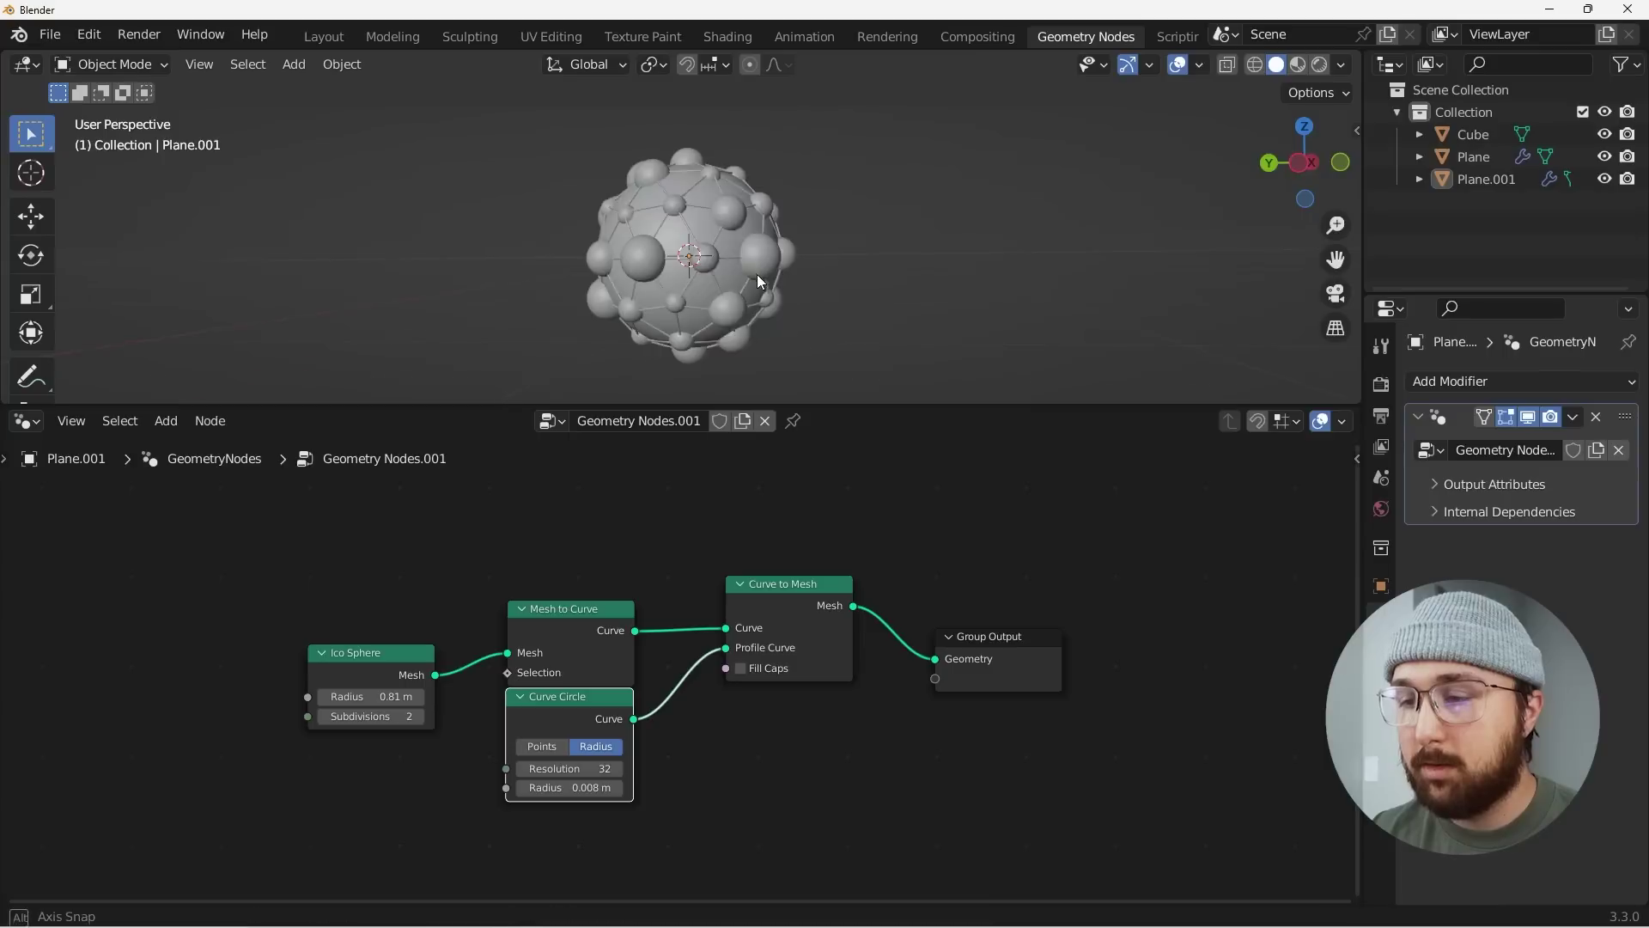
scroll(756, 275, up, 6)
middle_drag(886, 276, 793, 287)
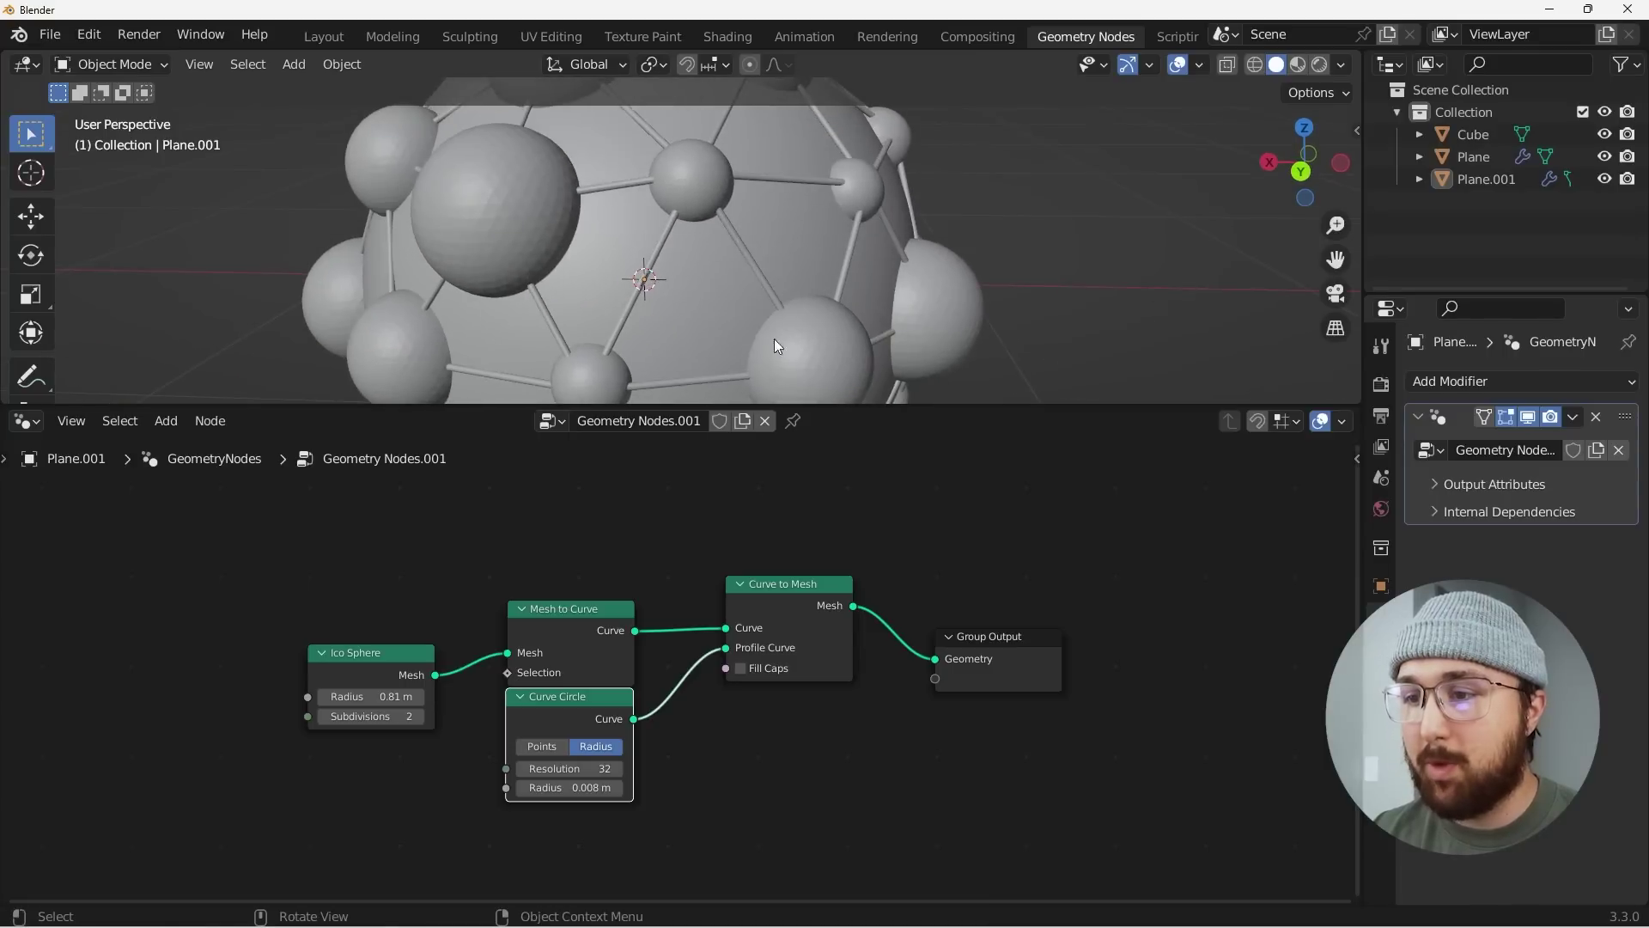
scroll(775, 338, down, 5)
scroll(714, 311, up, 5)
scroll(741, 280, down, 5)
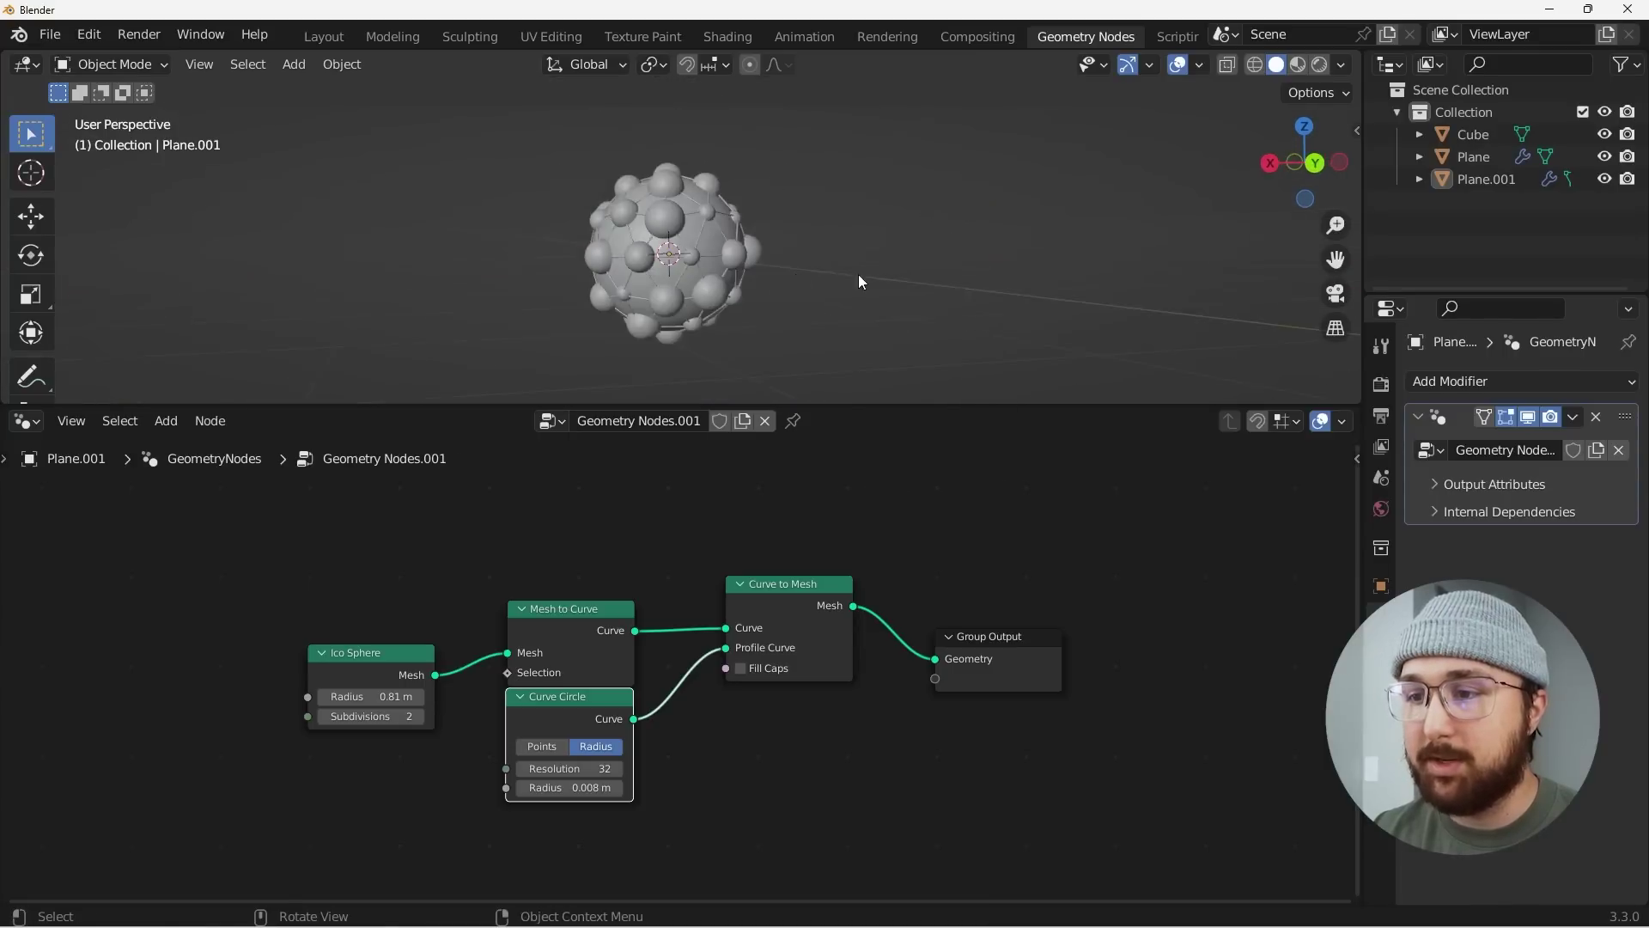
Add a Boolean modifier to the large central sphere, set to Difference with the bool object as its cutter.
scroll(688, 292, up, 5)
scroll(730, 261, down, 4)
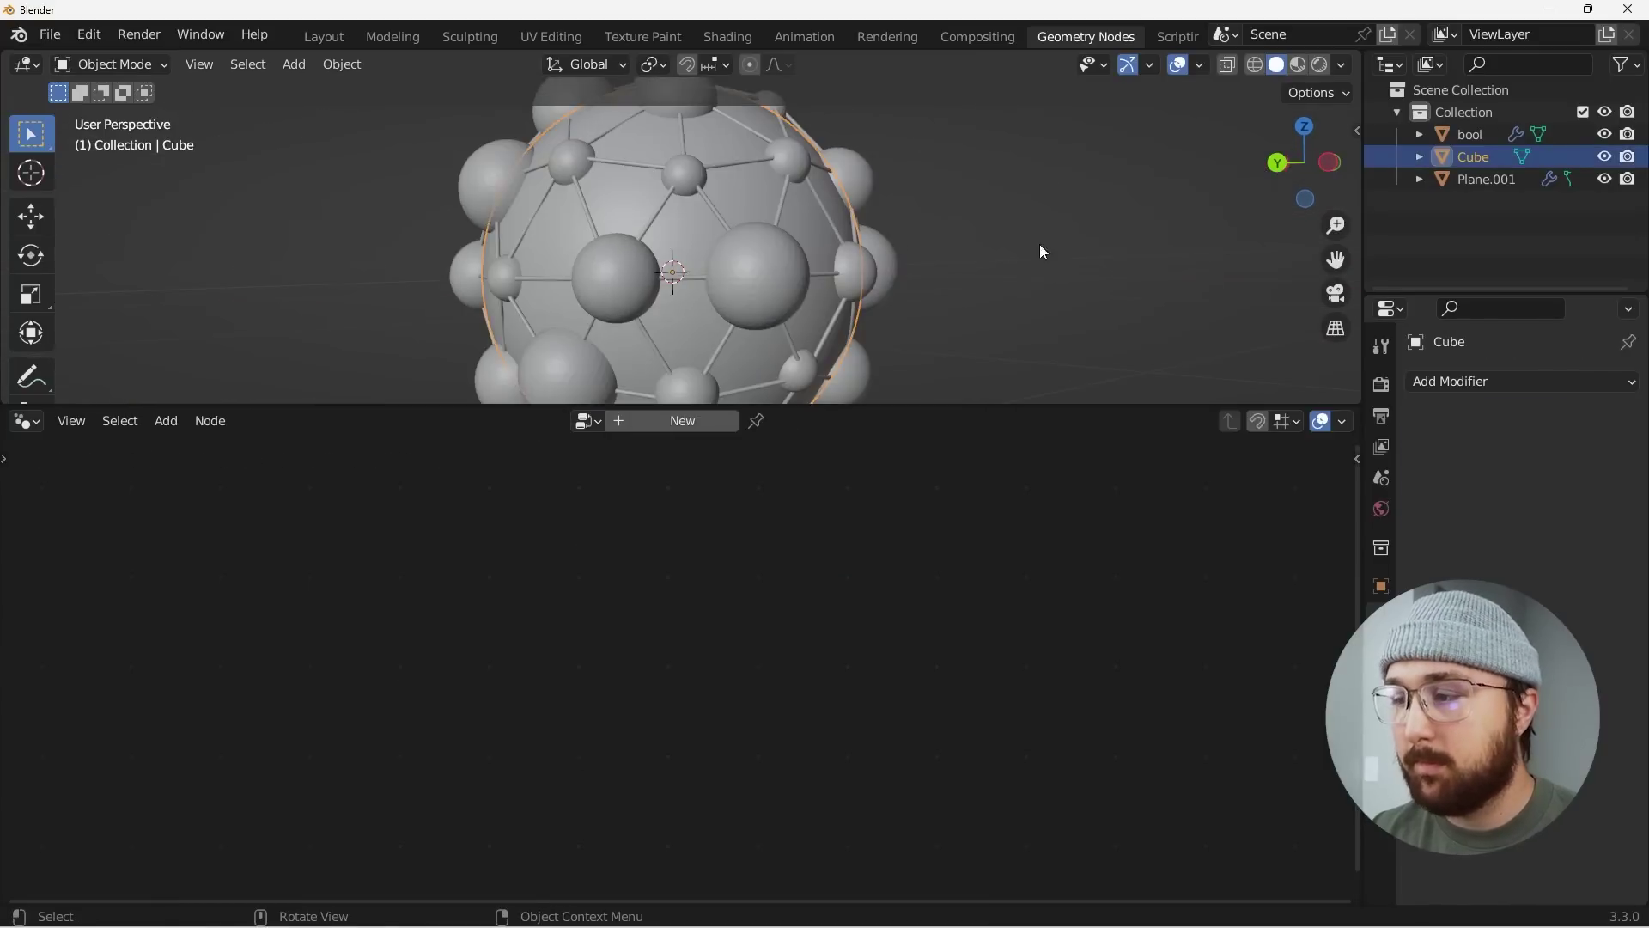
click(1479, 381)
click(1196, 493)
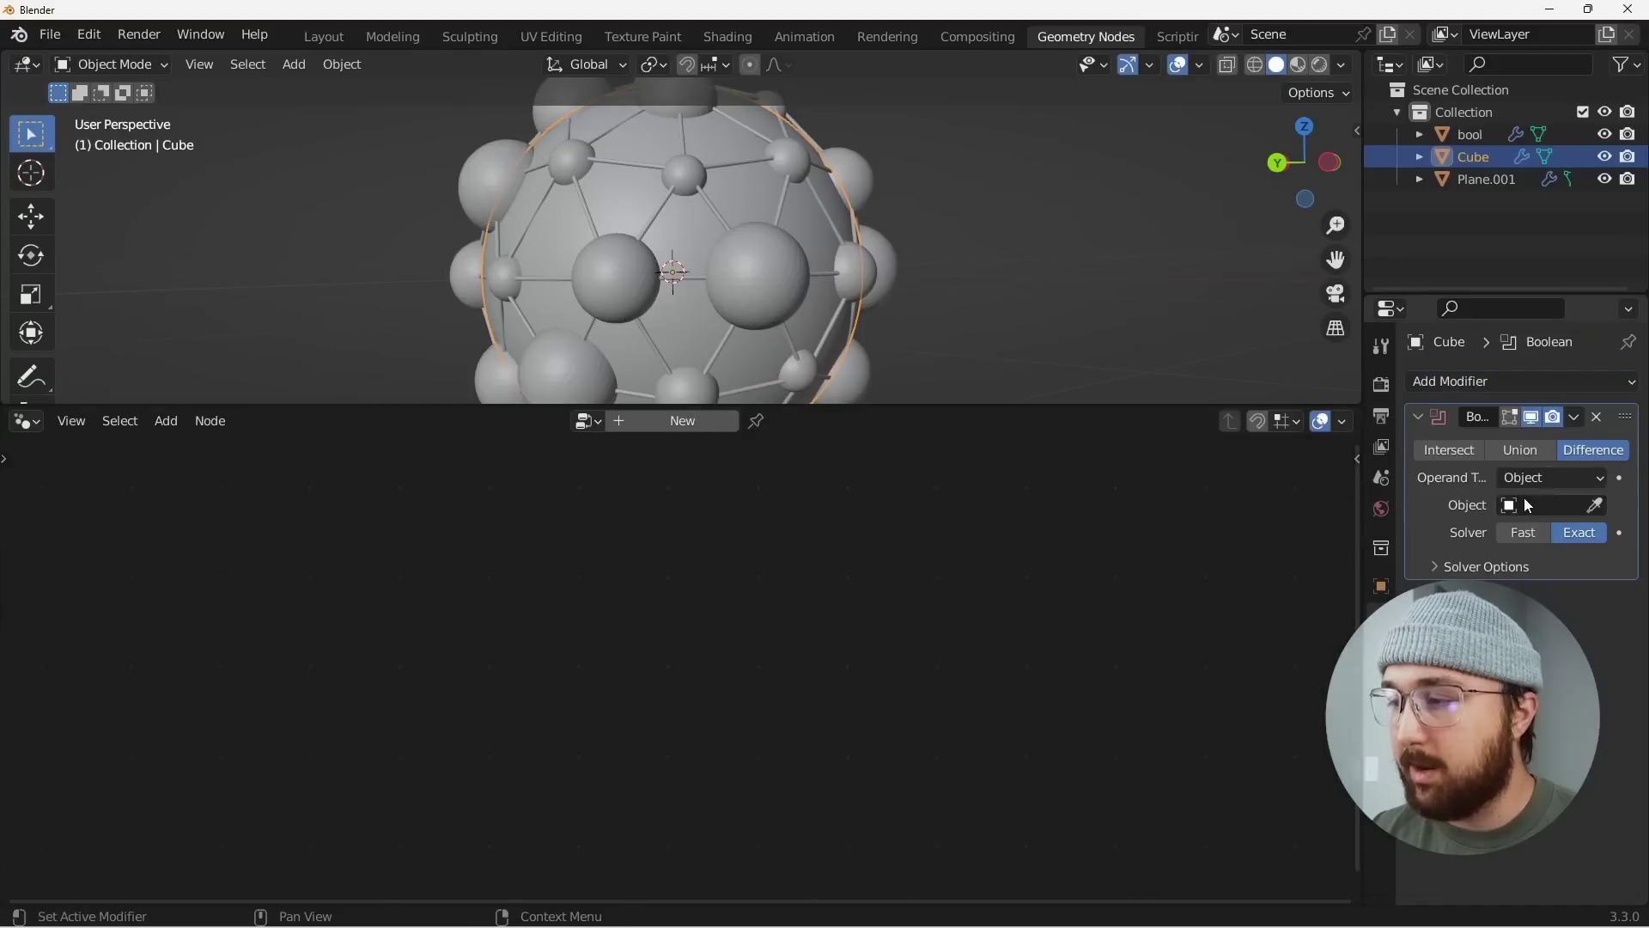
click(1550, 505)
key(Return)
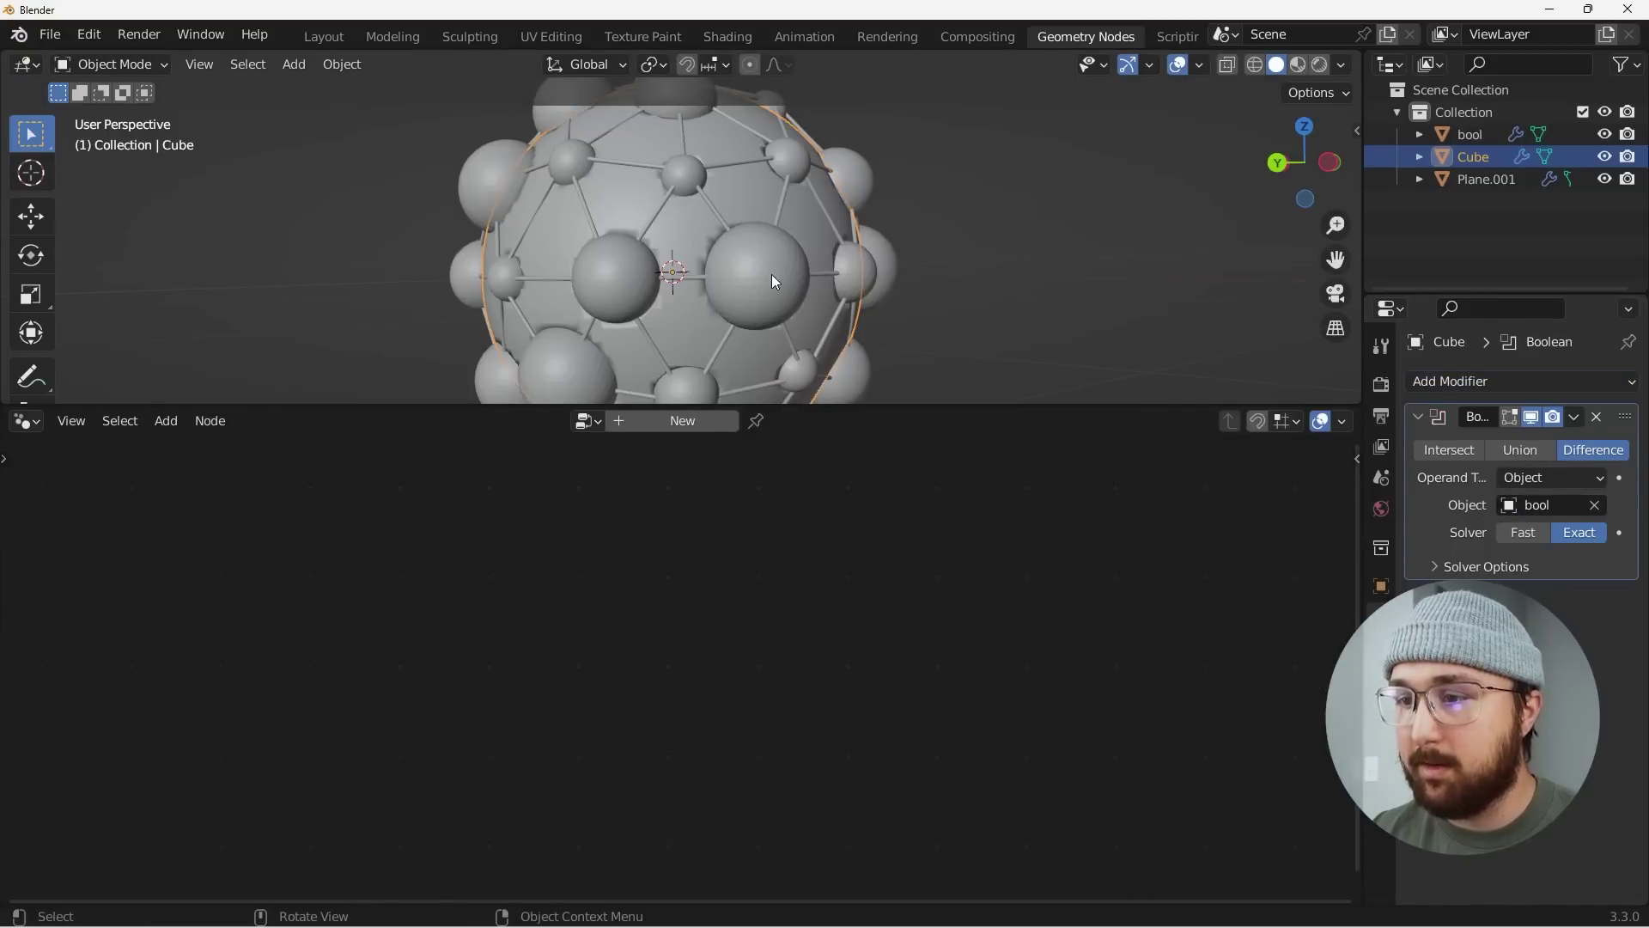
Hide the bool object and enable Auto Smooth at 30° in its mesh normals.
click(771, 274)
key(h)
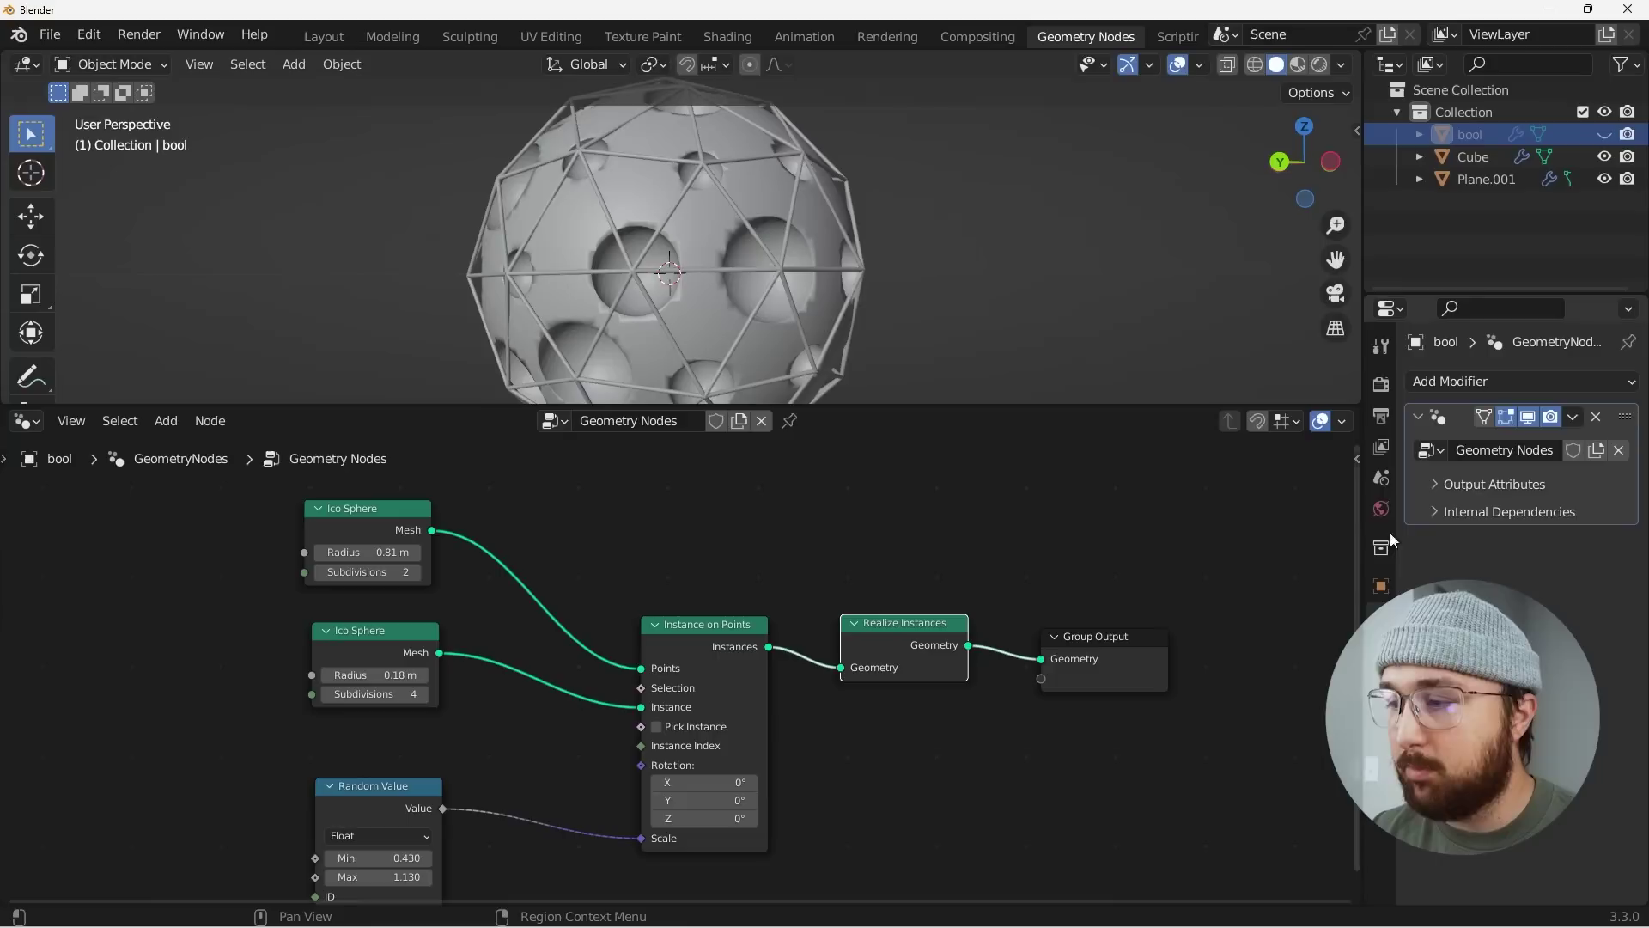
click(1380, 739)
scroll(1471, 737, down, 1)
click(1473, 773)
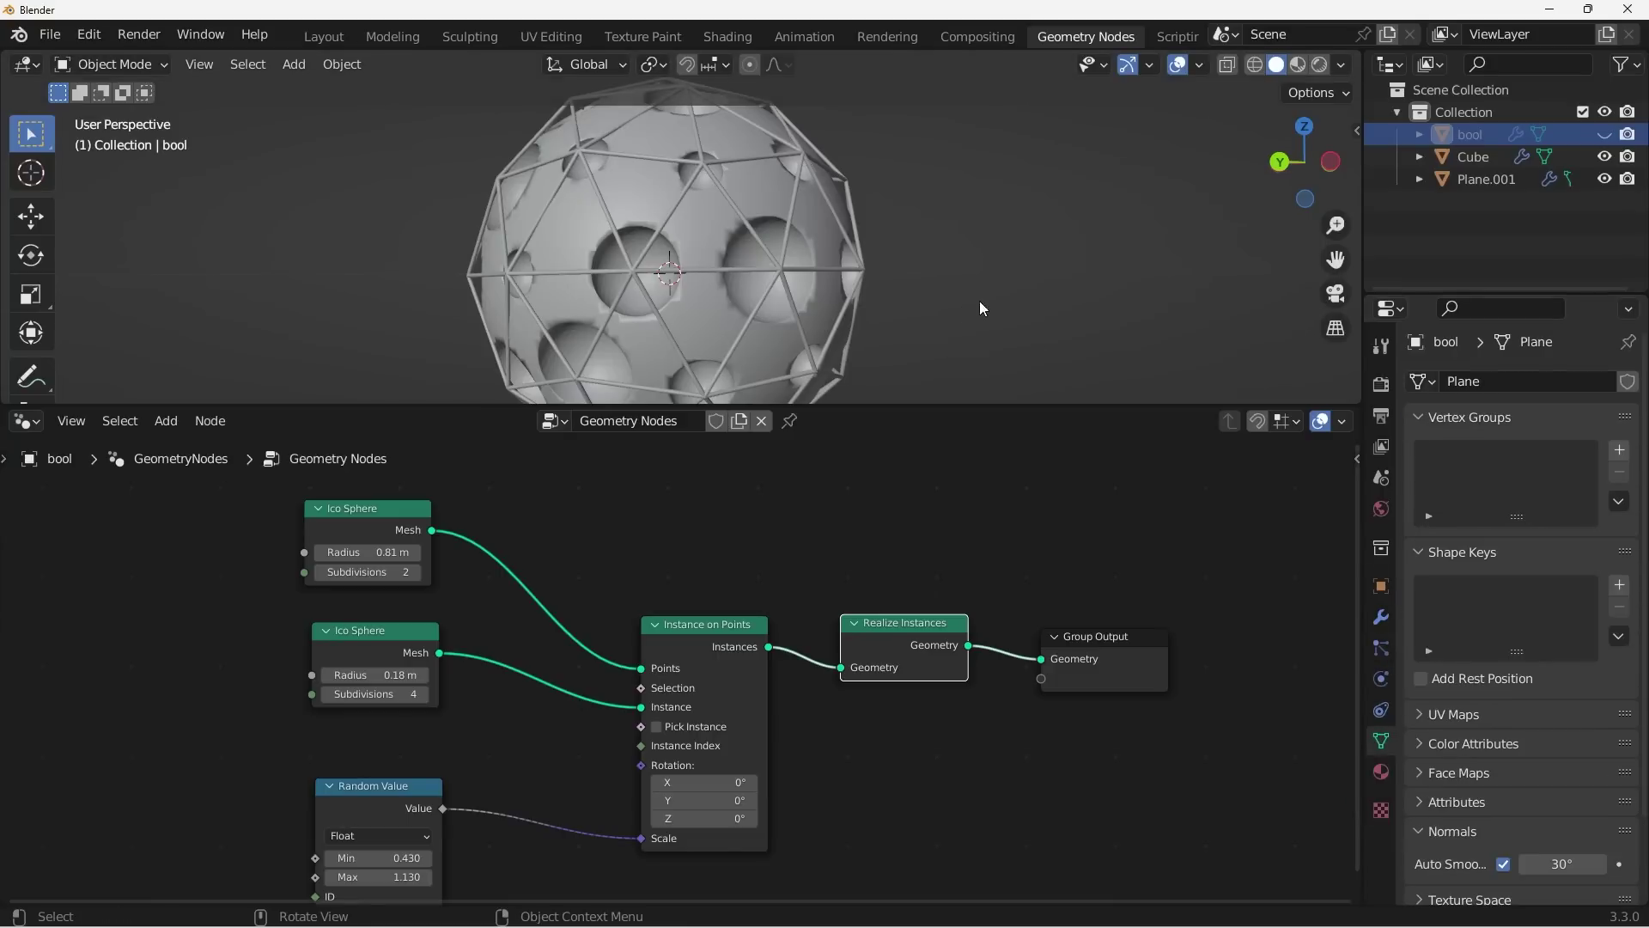
Insert a Set Shade Smooth node between Realize Instances and Group Output in the bool object's node tree.
scroll(769, 260, up, 3)
click(749, 260)
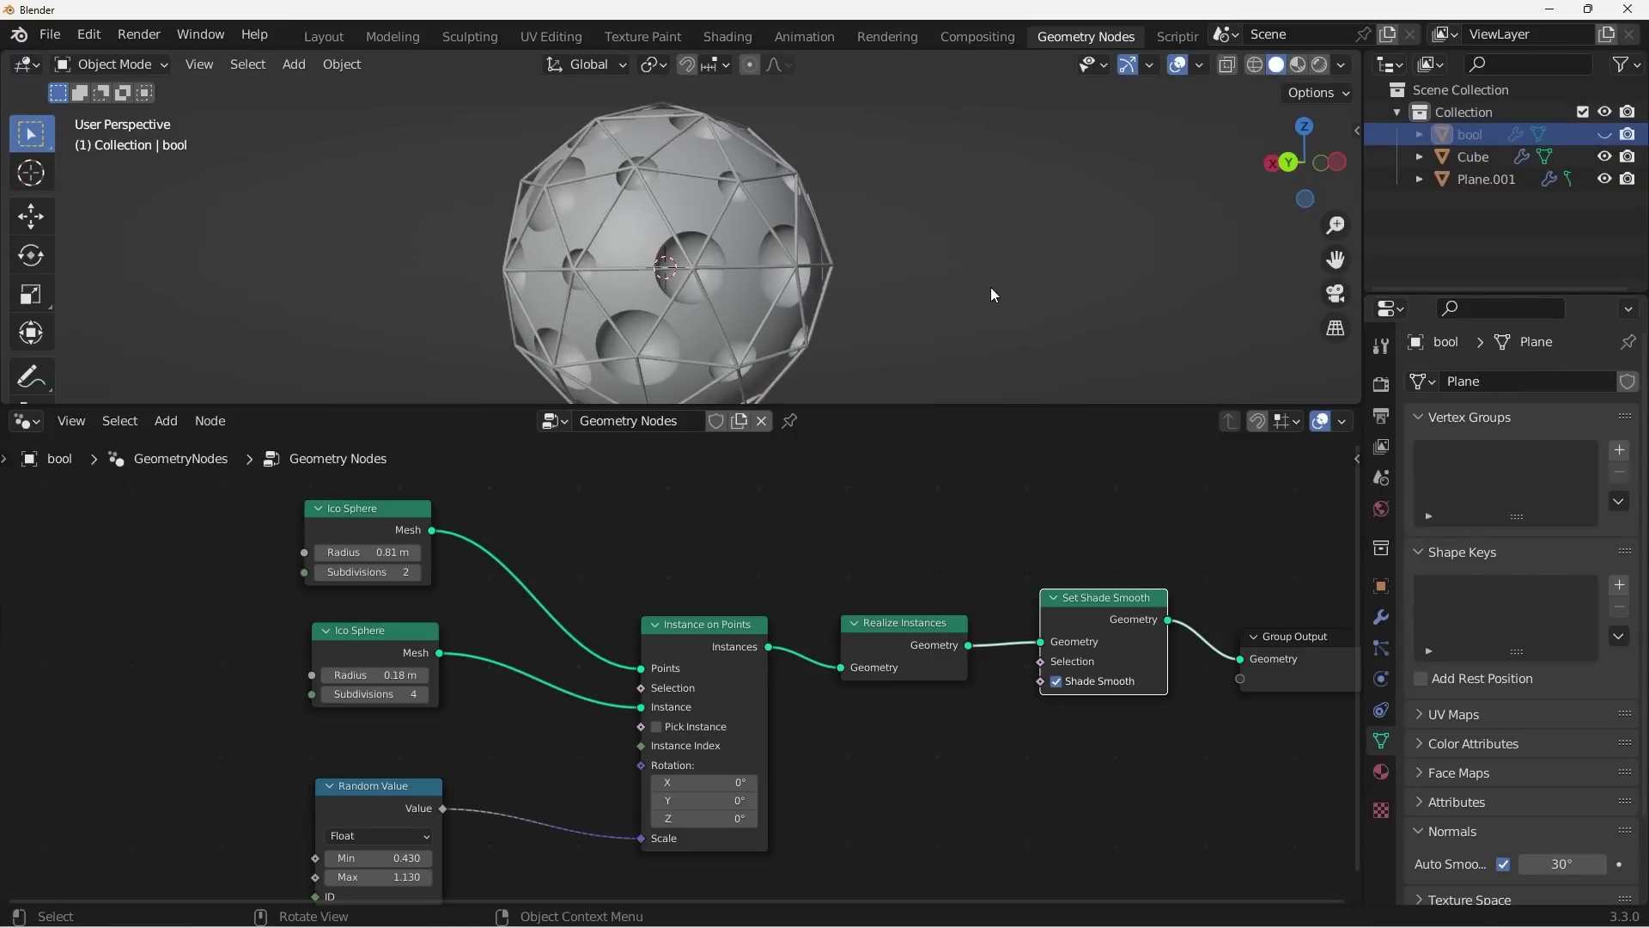
scroll(991, 295, up, 3)
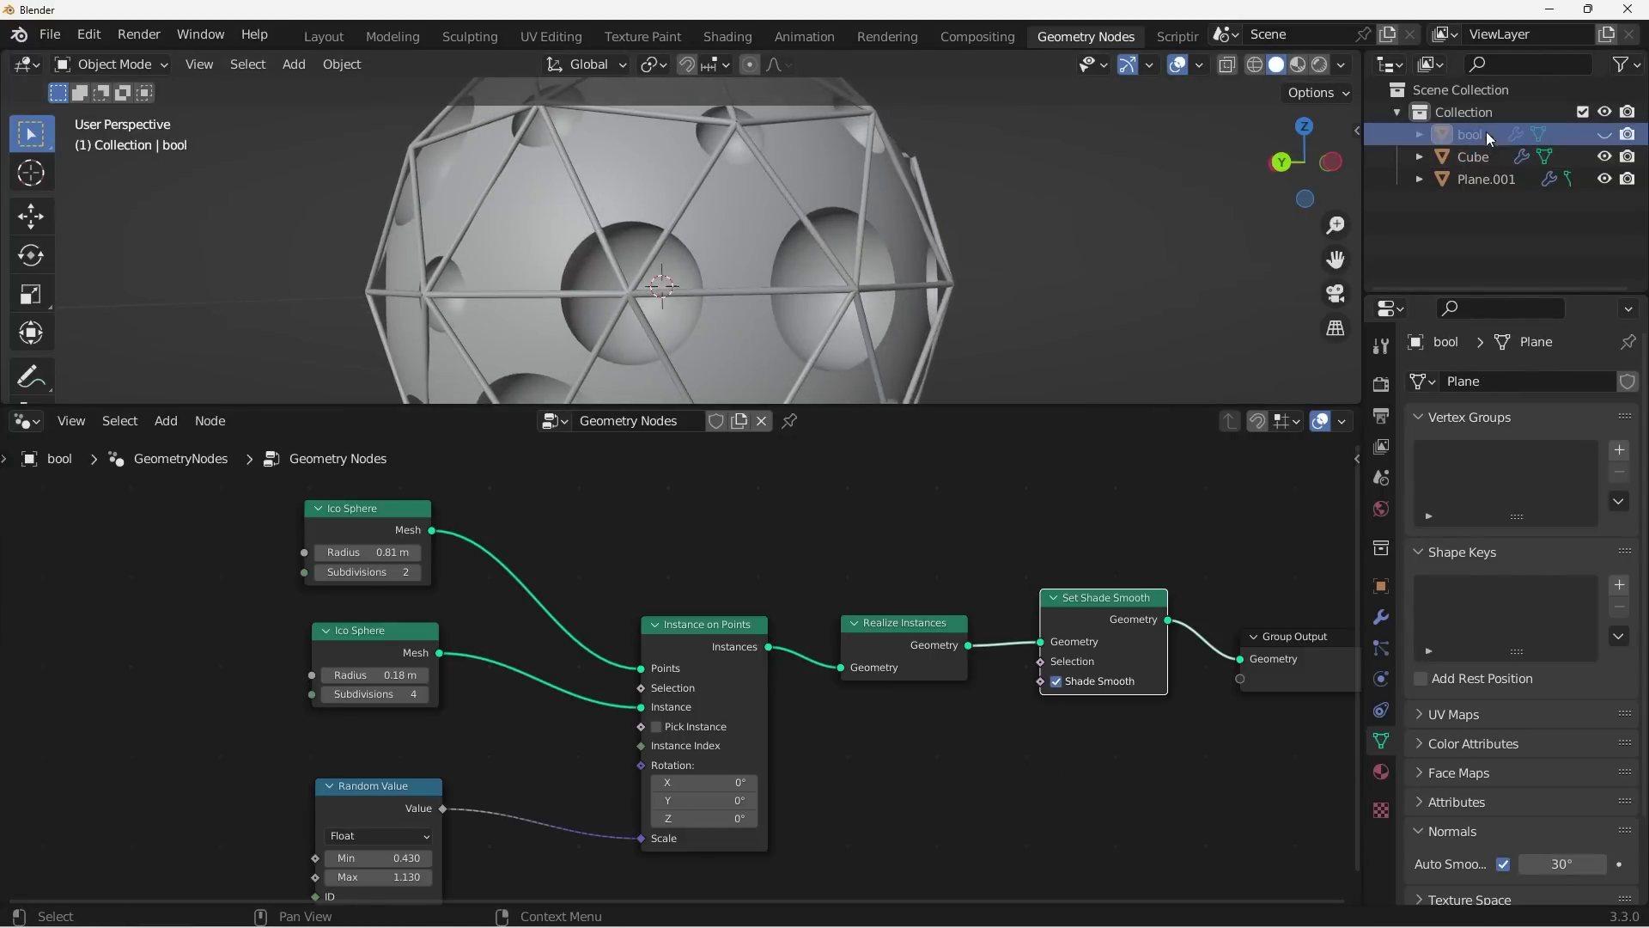
Unhide the bool object and duplicate it in place as "small", with its own copy of the node tree.
click(1605, 134)
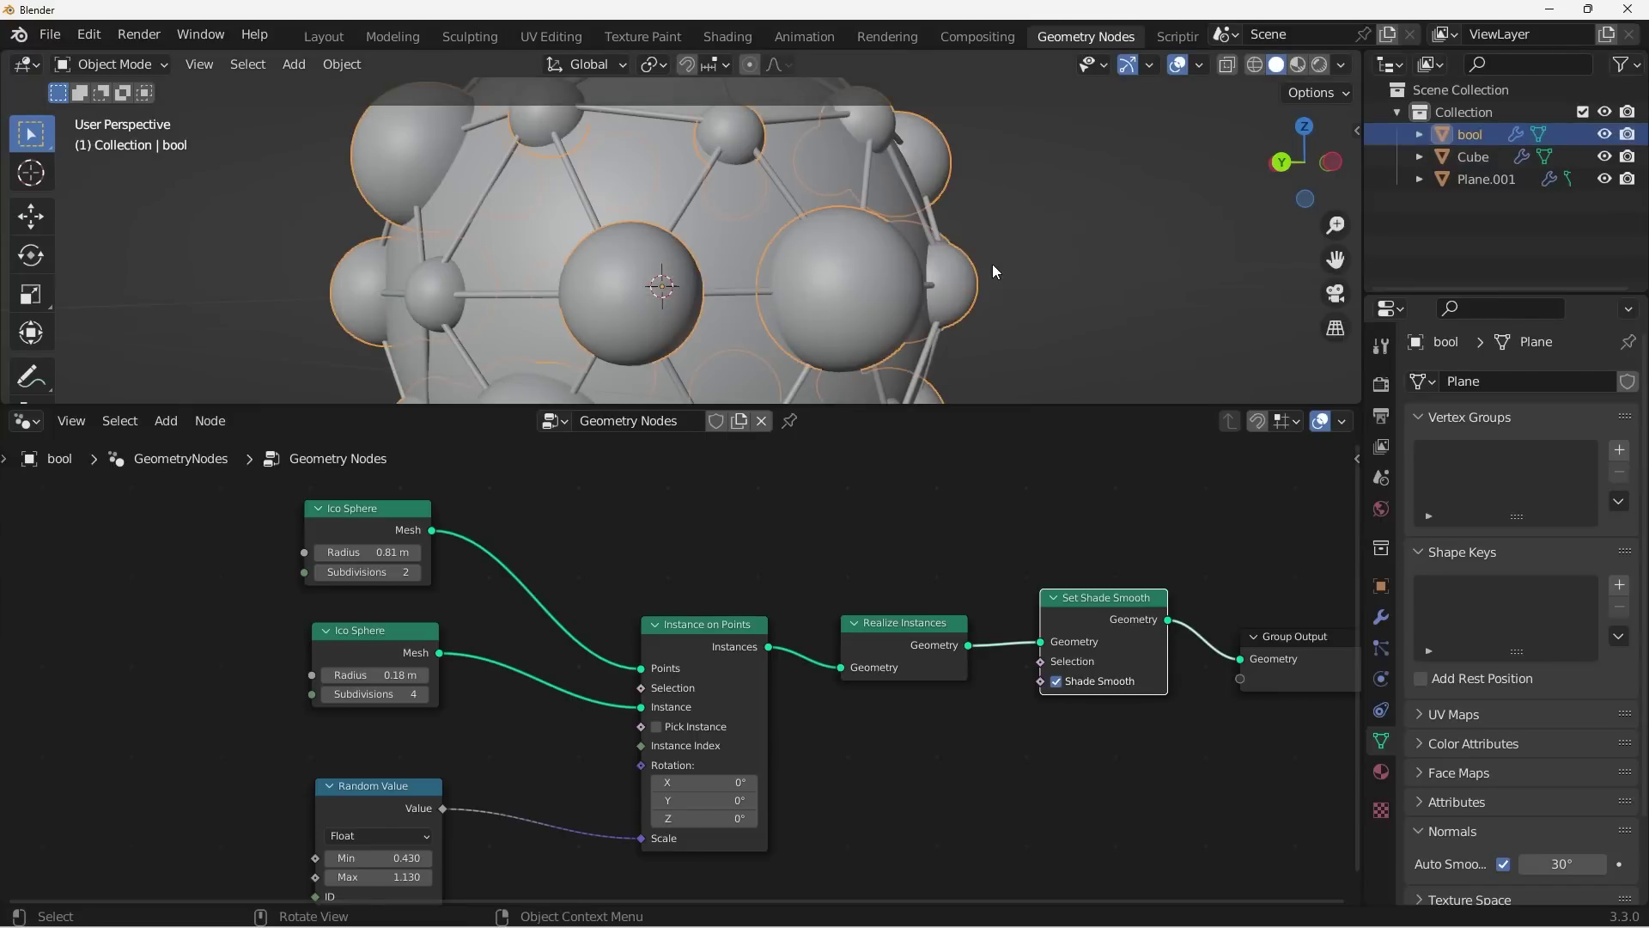
key(shift+d)
right_click(1019, 257)
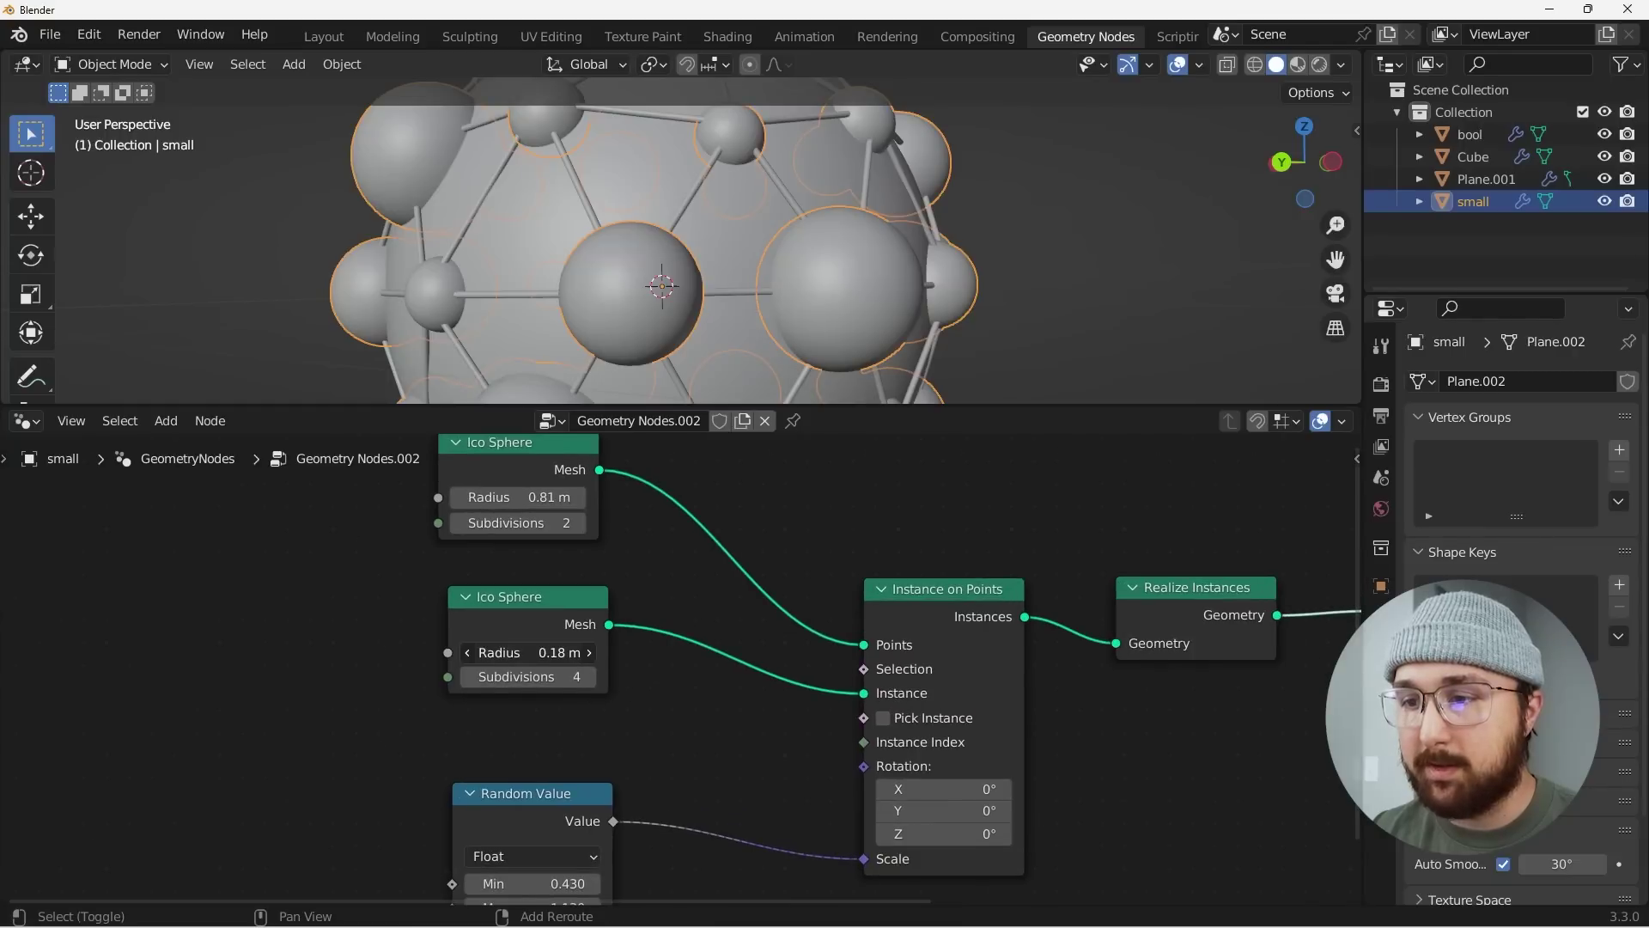
Set the radius of the instanced Ico Sphere in the small object's node tree to 0.15 m, and hide the bool object.
drag(533, 651, 520, 652)
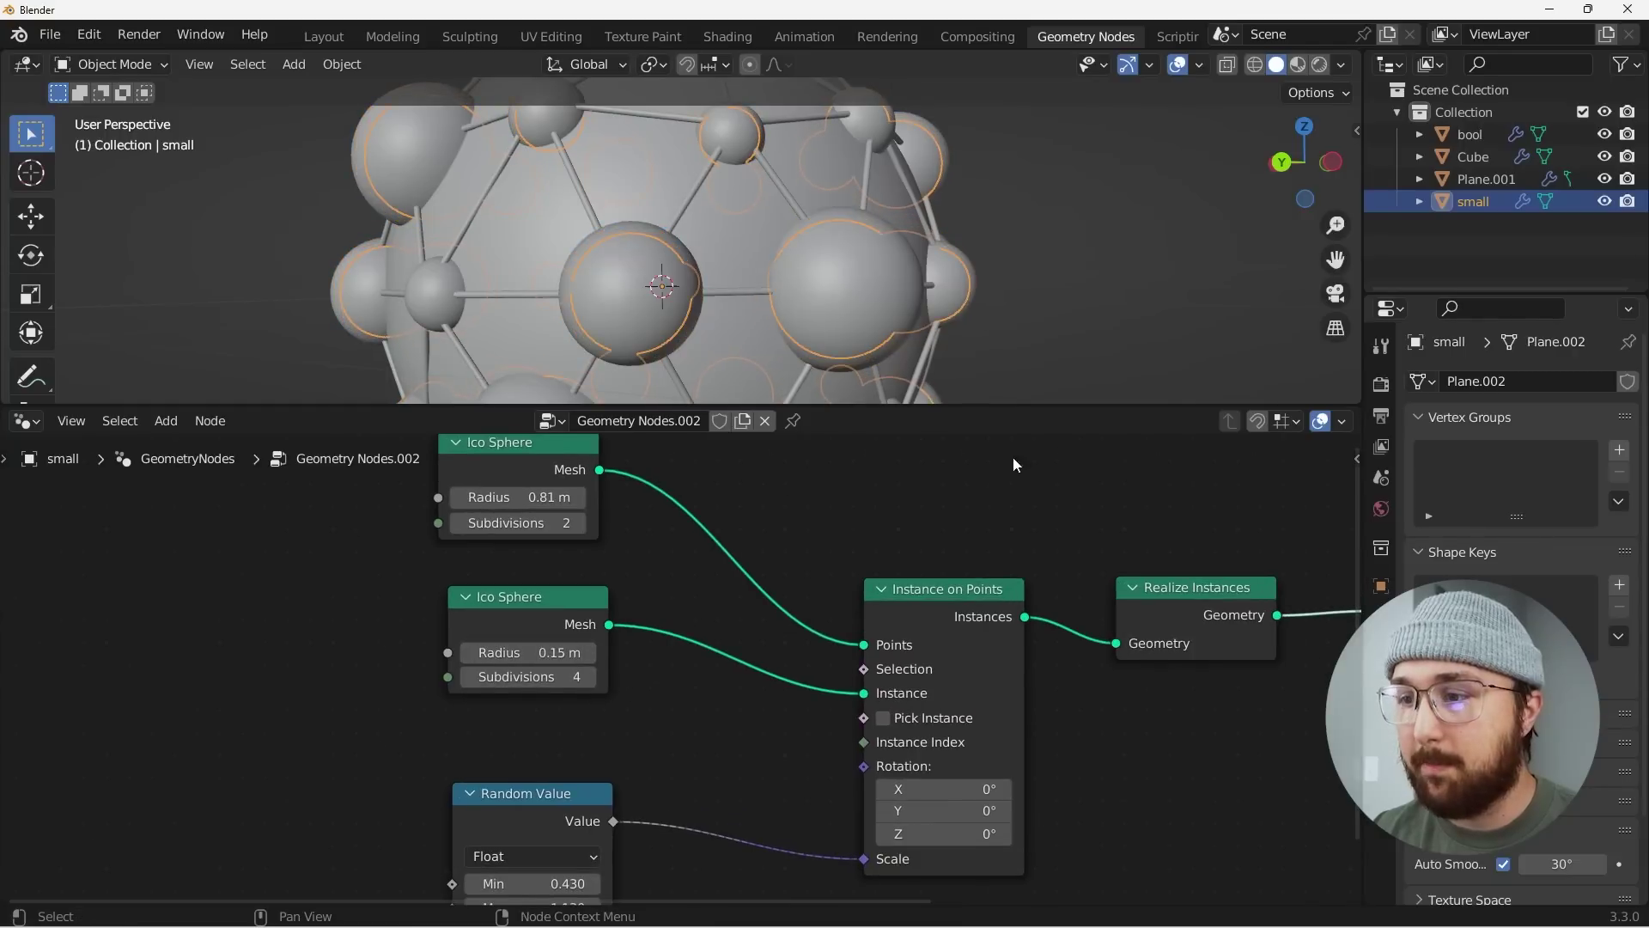
click(886, 282)
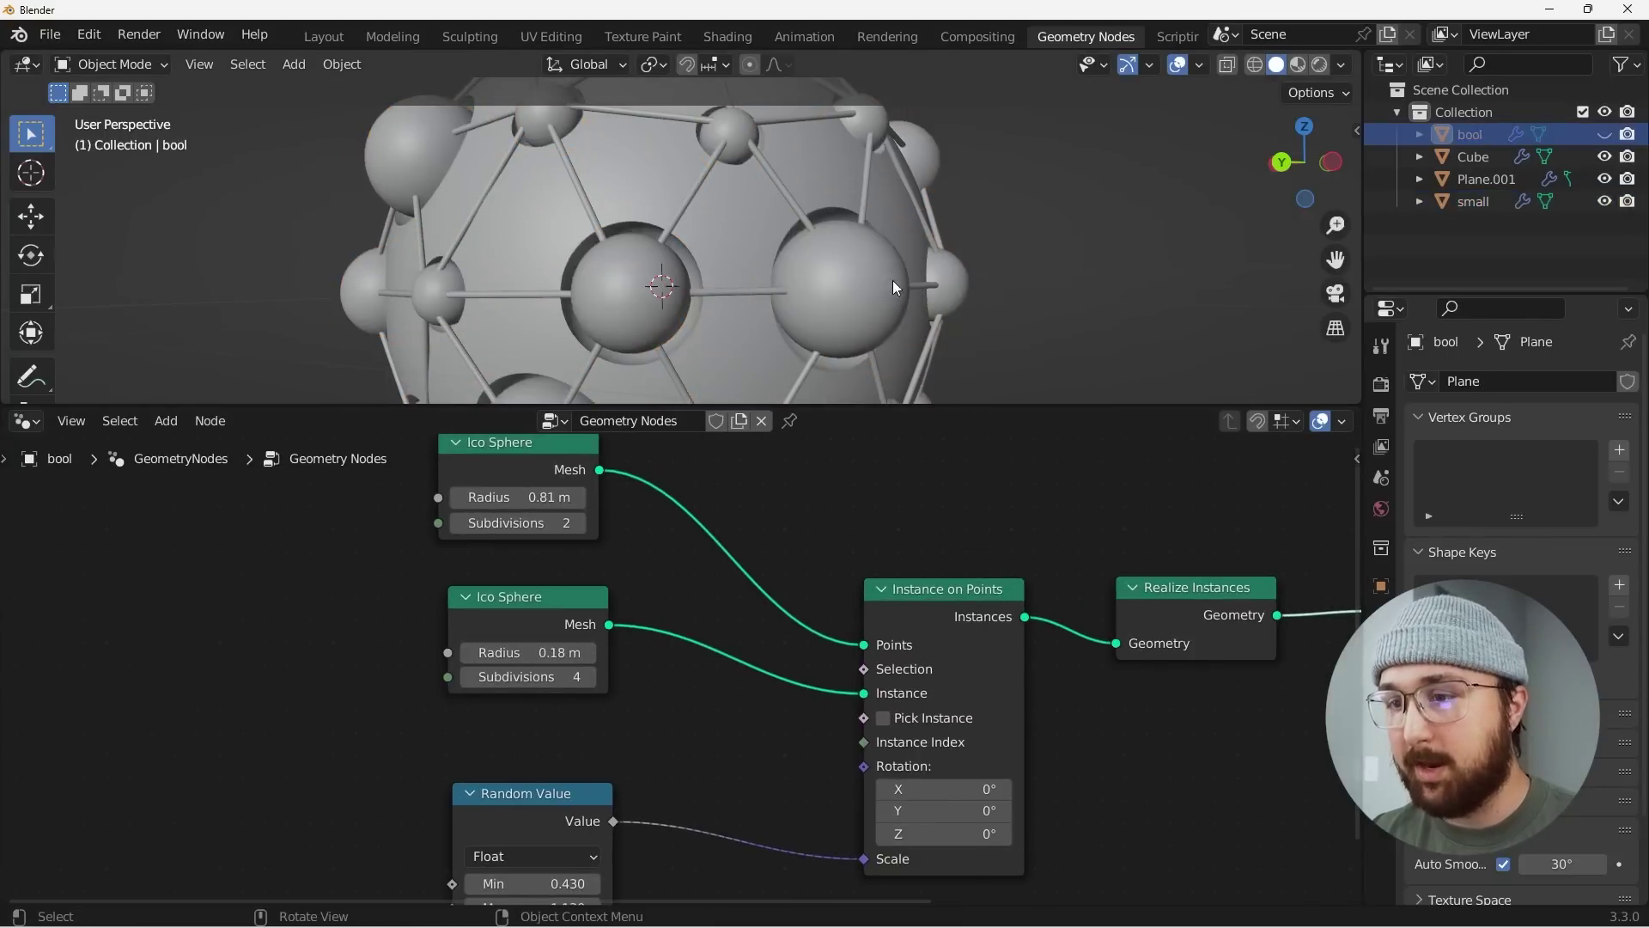
key(h)
Examine the small spheres, their recesses and the connecting struts from several sides and distances.
middle_drag(893, 281, 667, 271)
scroll(749, 301, down, 3)
scroll(775, 270, down, 3)
scroll(766, 313, up, 4)
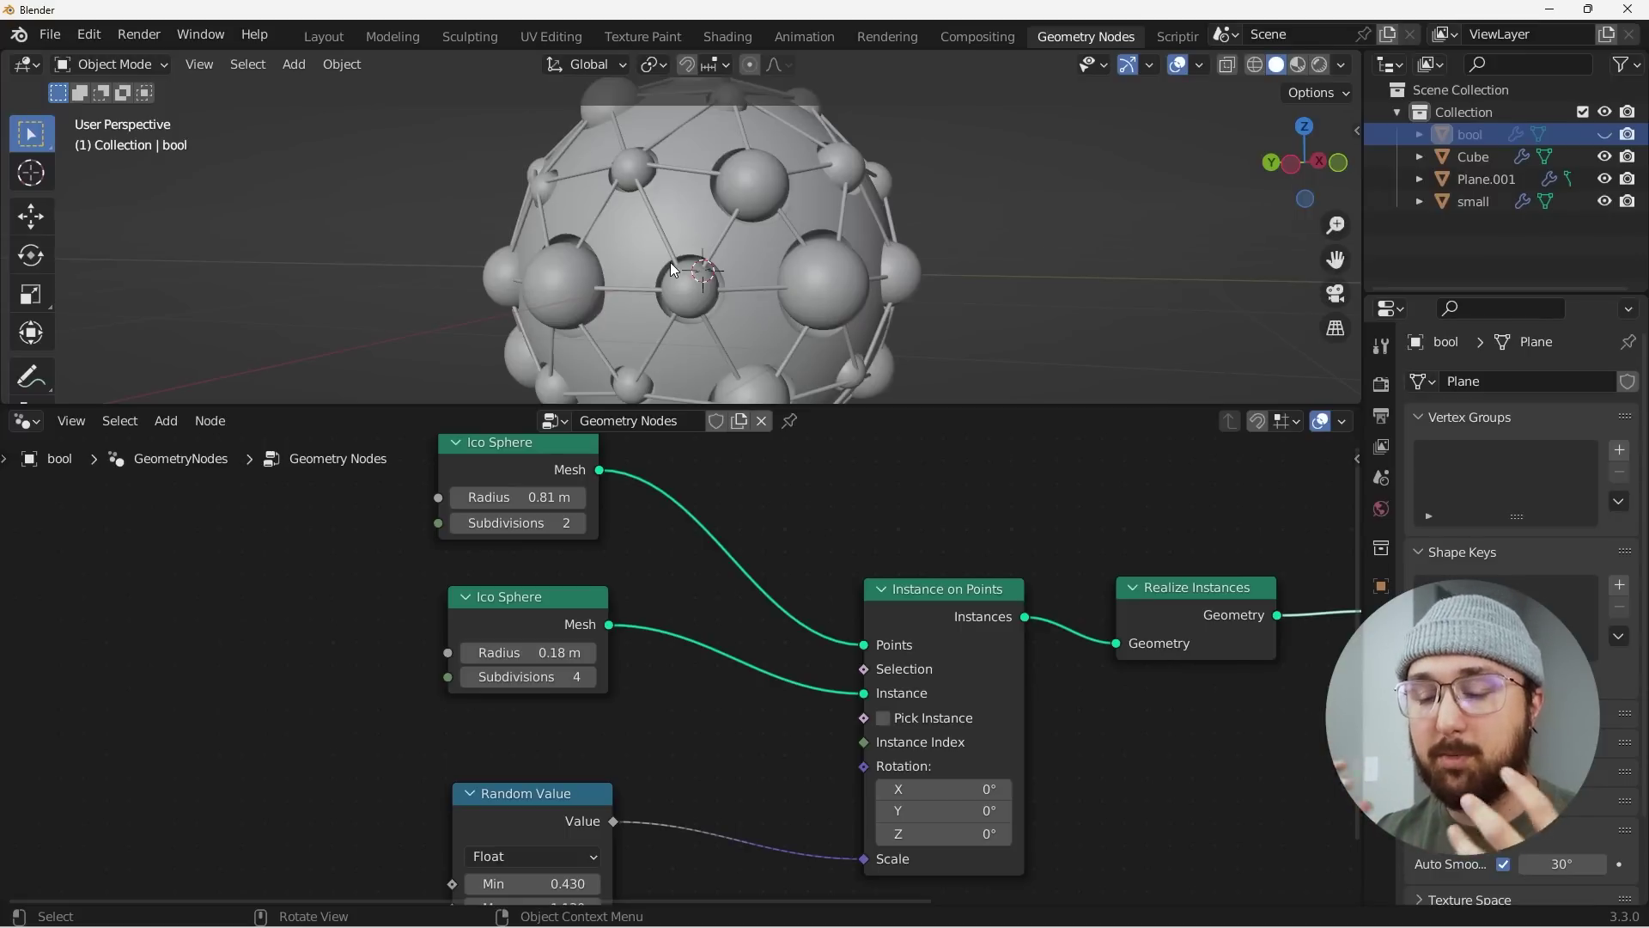
scroll(744, 280, down, 3)
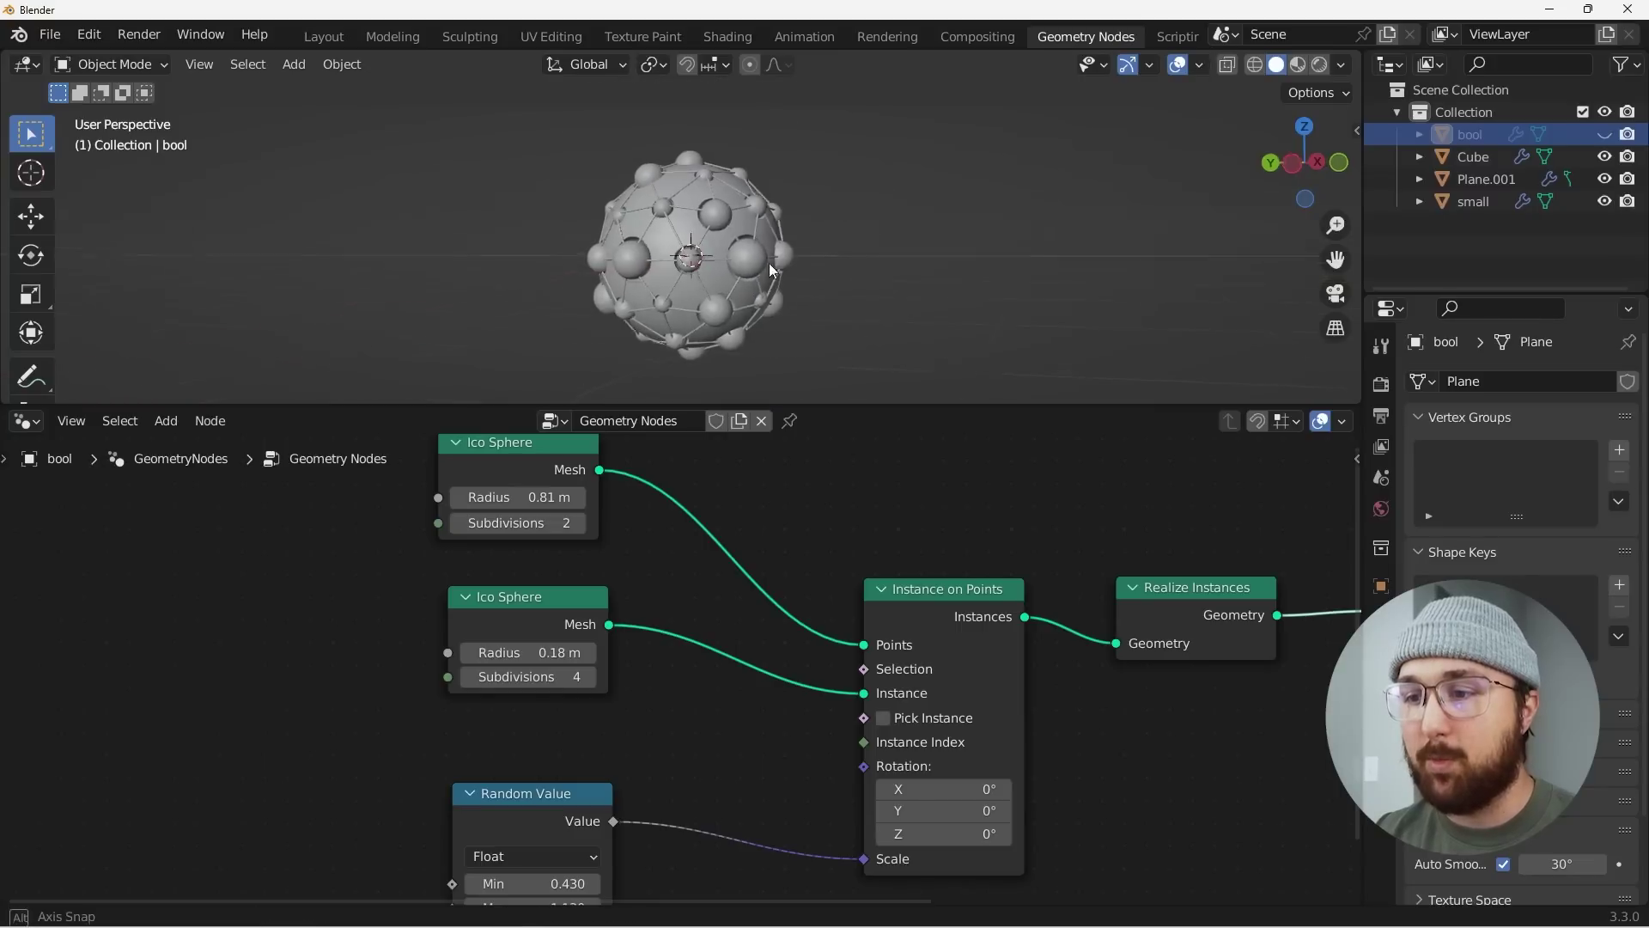
middle_drag(770, 263, 797, 265)
scroll(798, 264, up, 4)
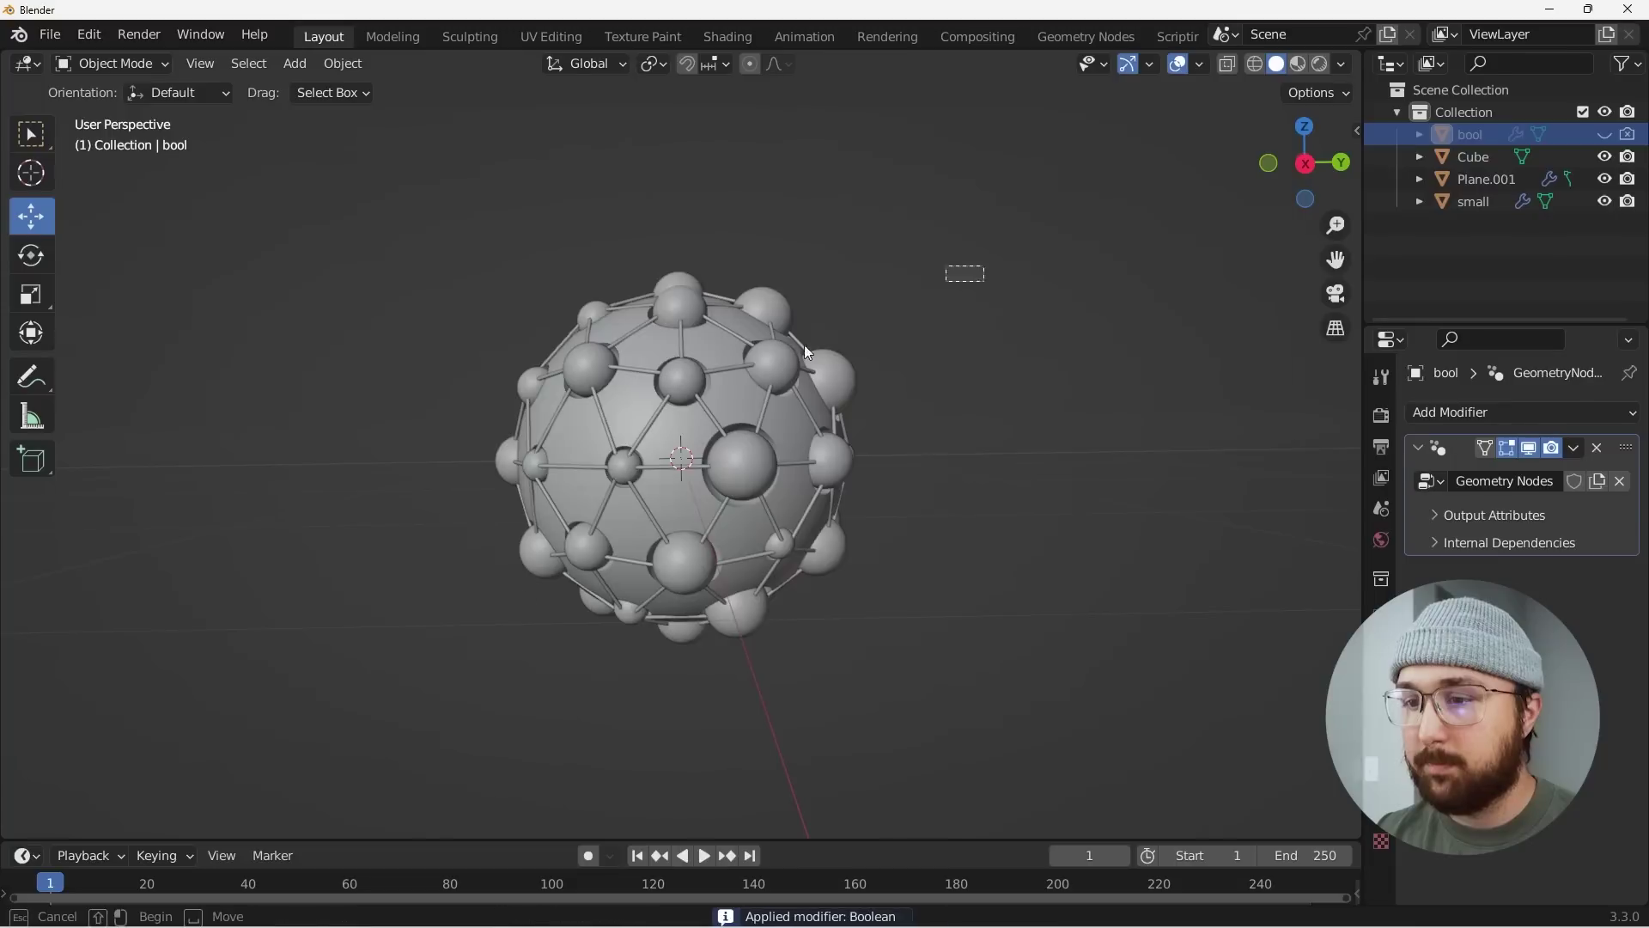
Move all visible sphere parts together straight up along Z until they rest on the ground level, and deselect them.
key(a)
key(g)
key(z)
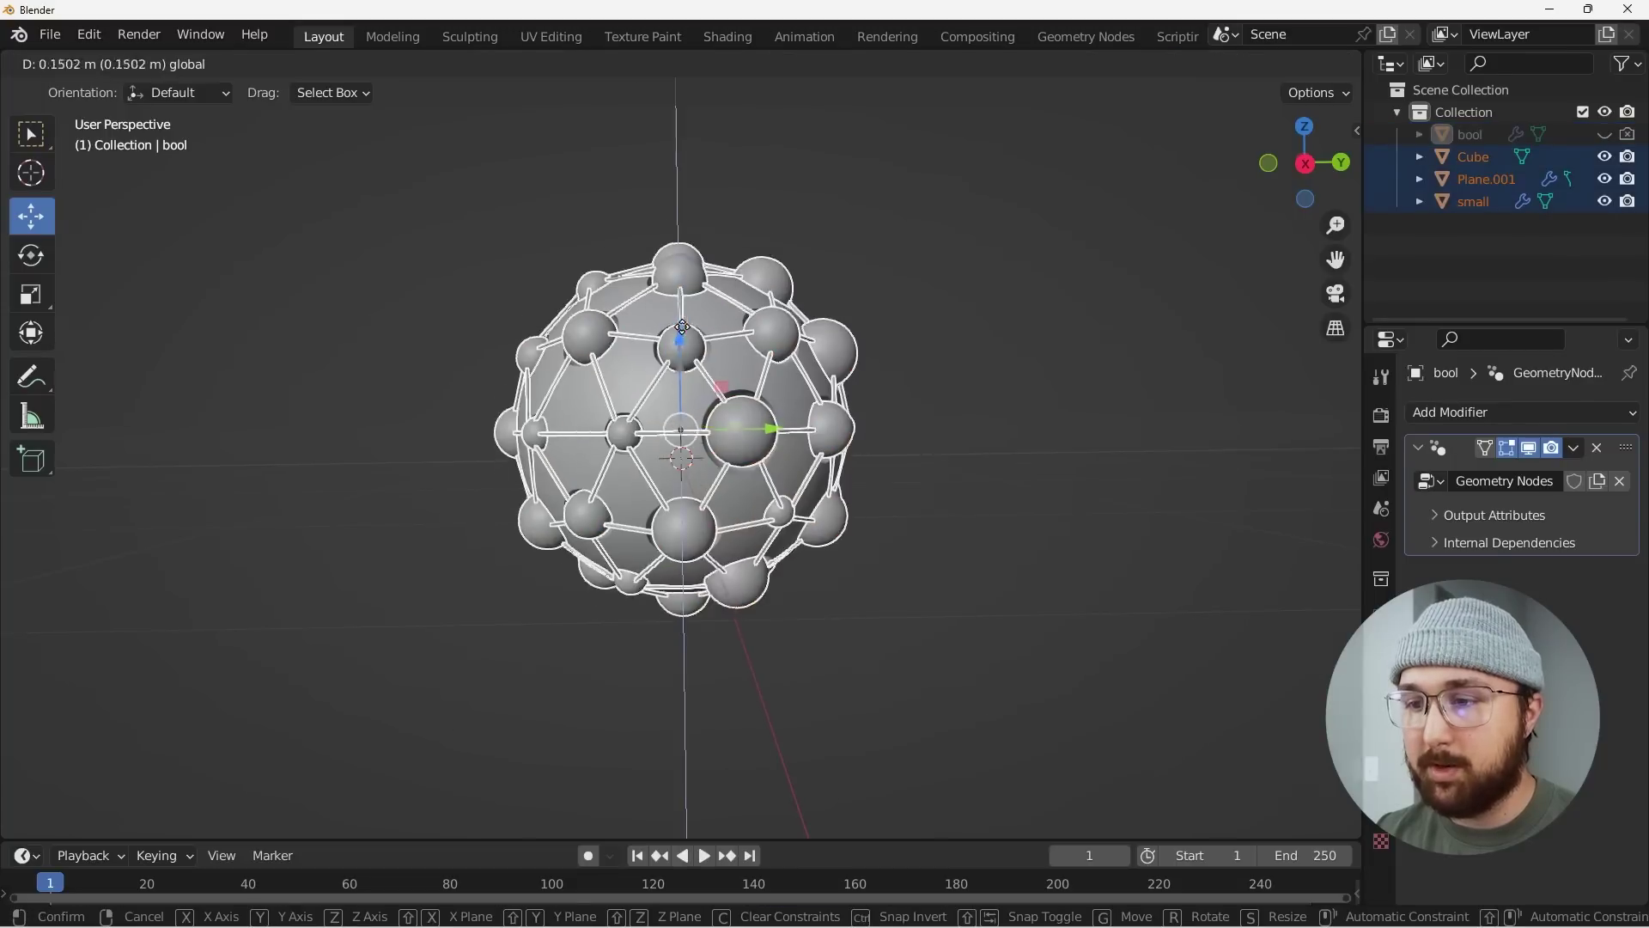
click(715, 175)
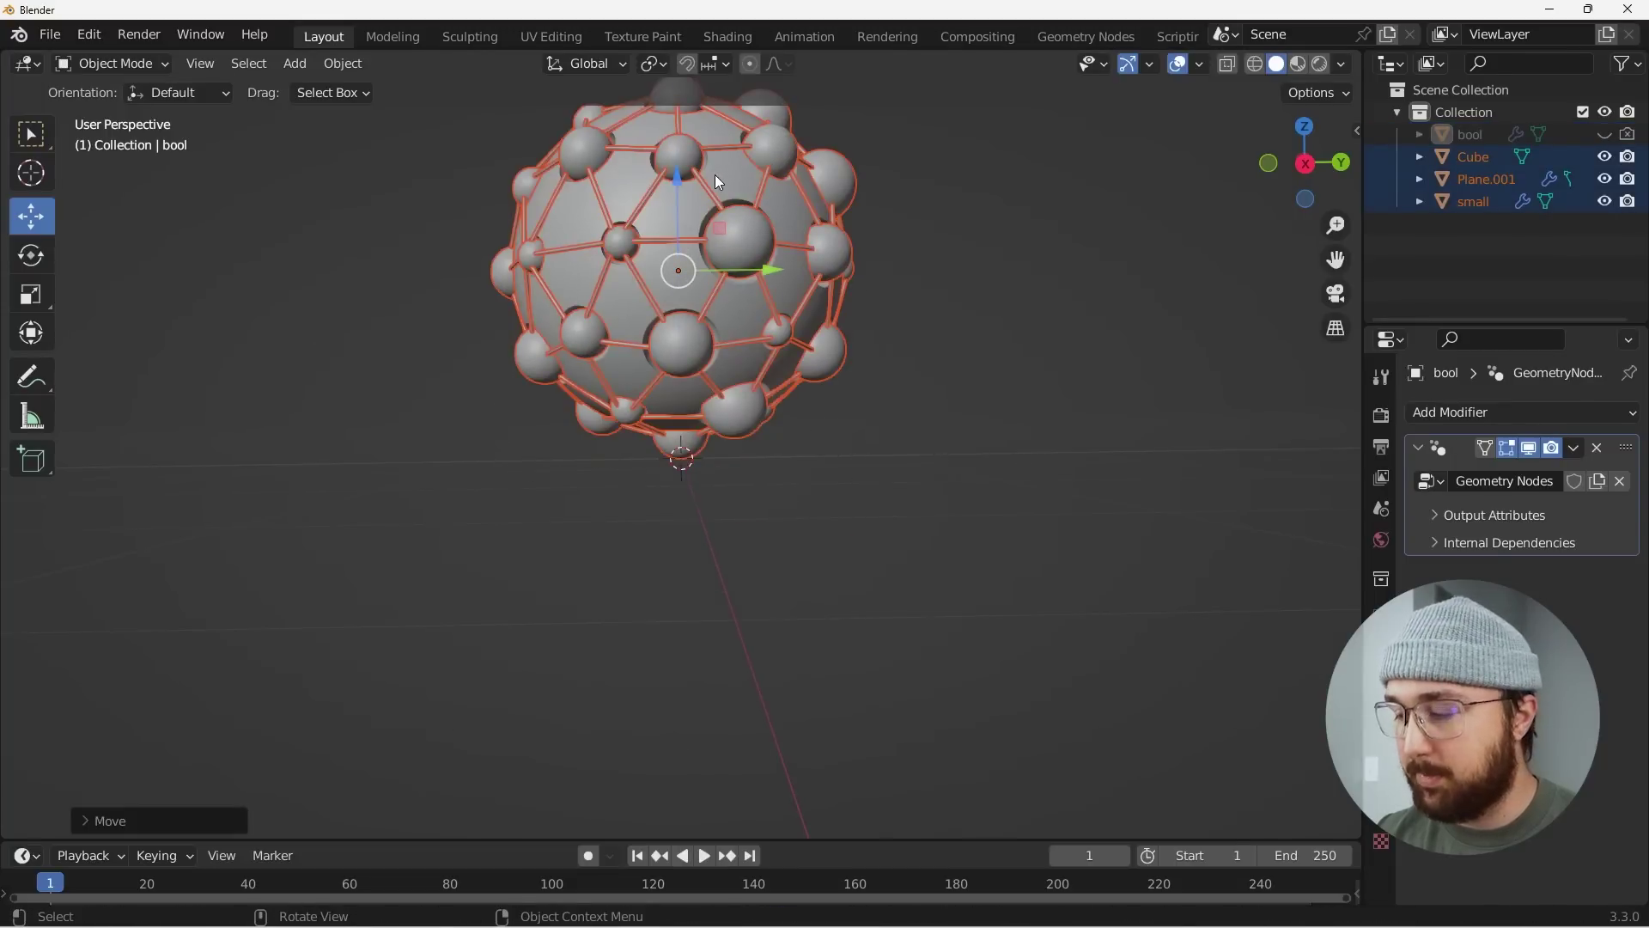
key(KP_Decimal)
key(alt+a)
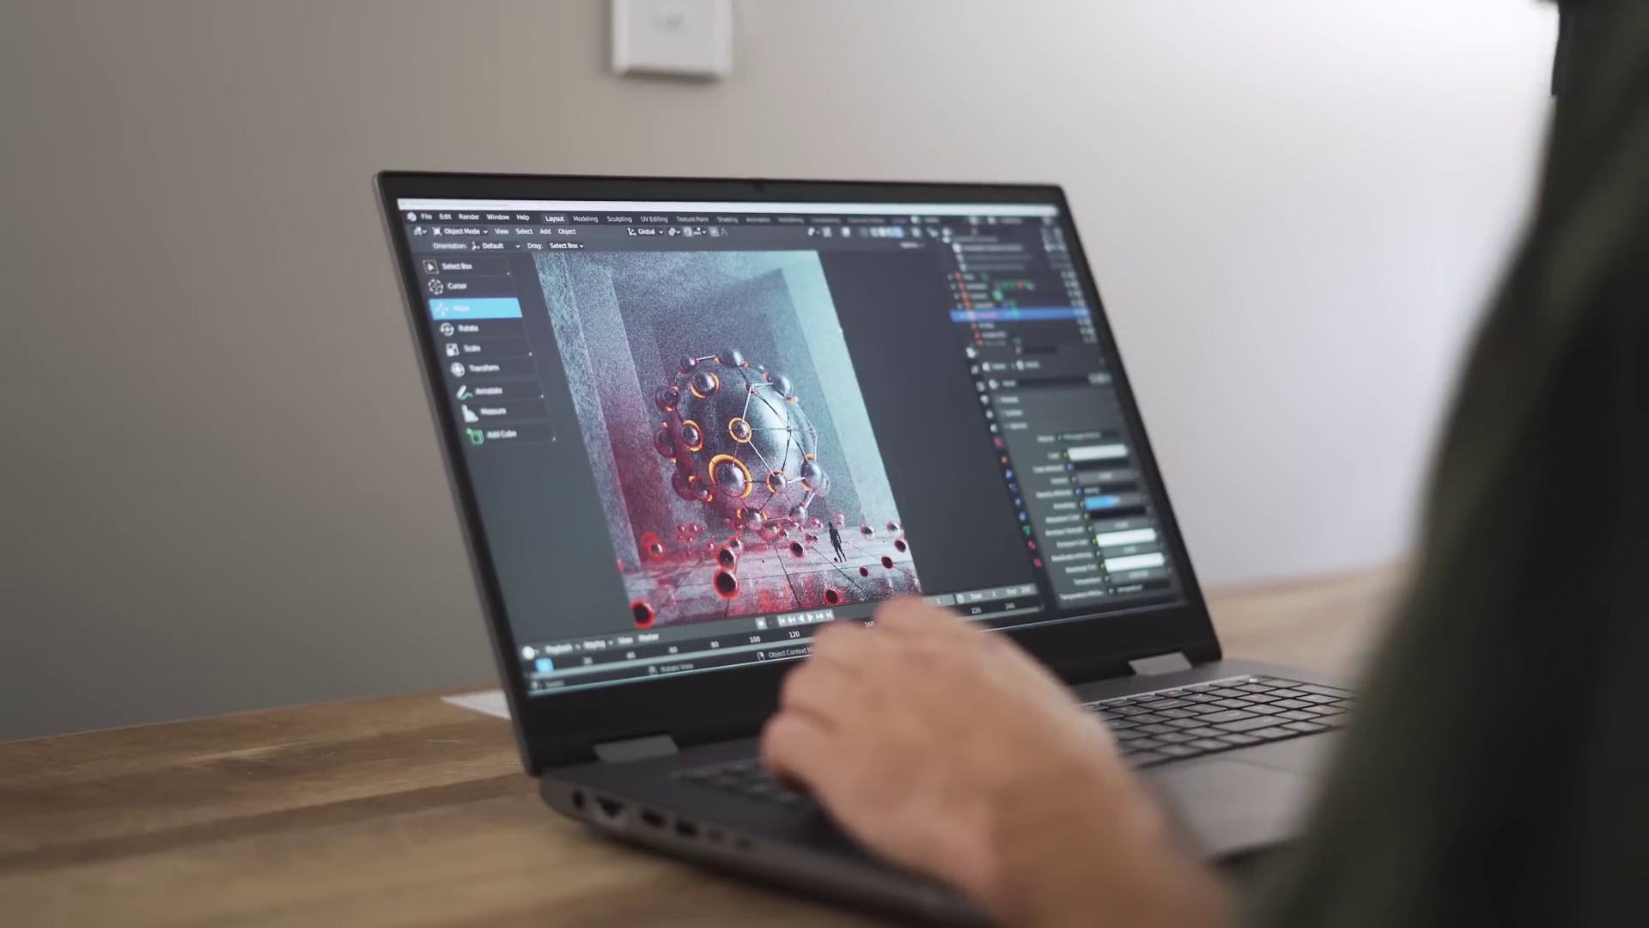
key(KP_0)
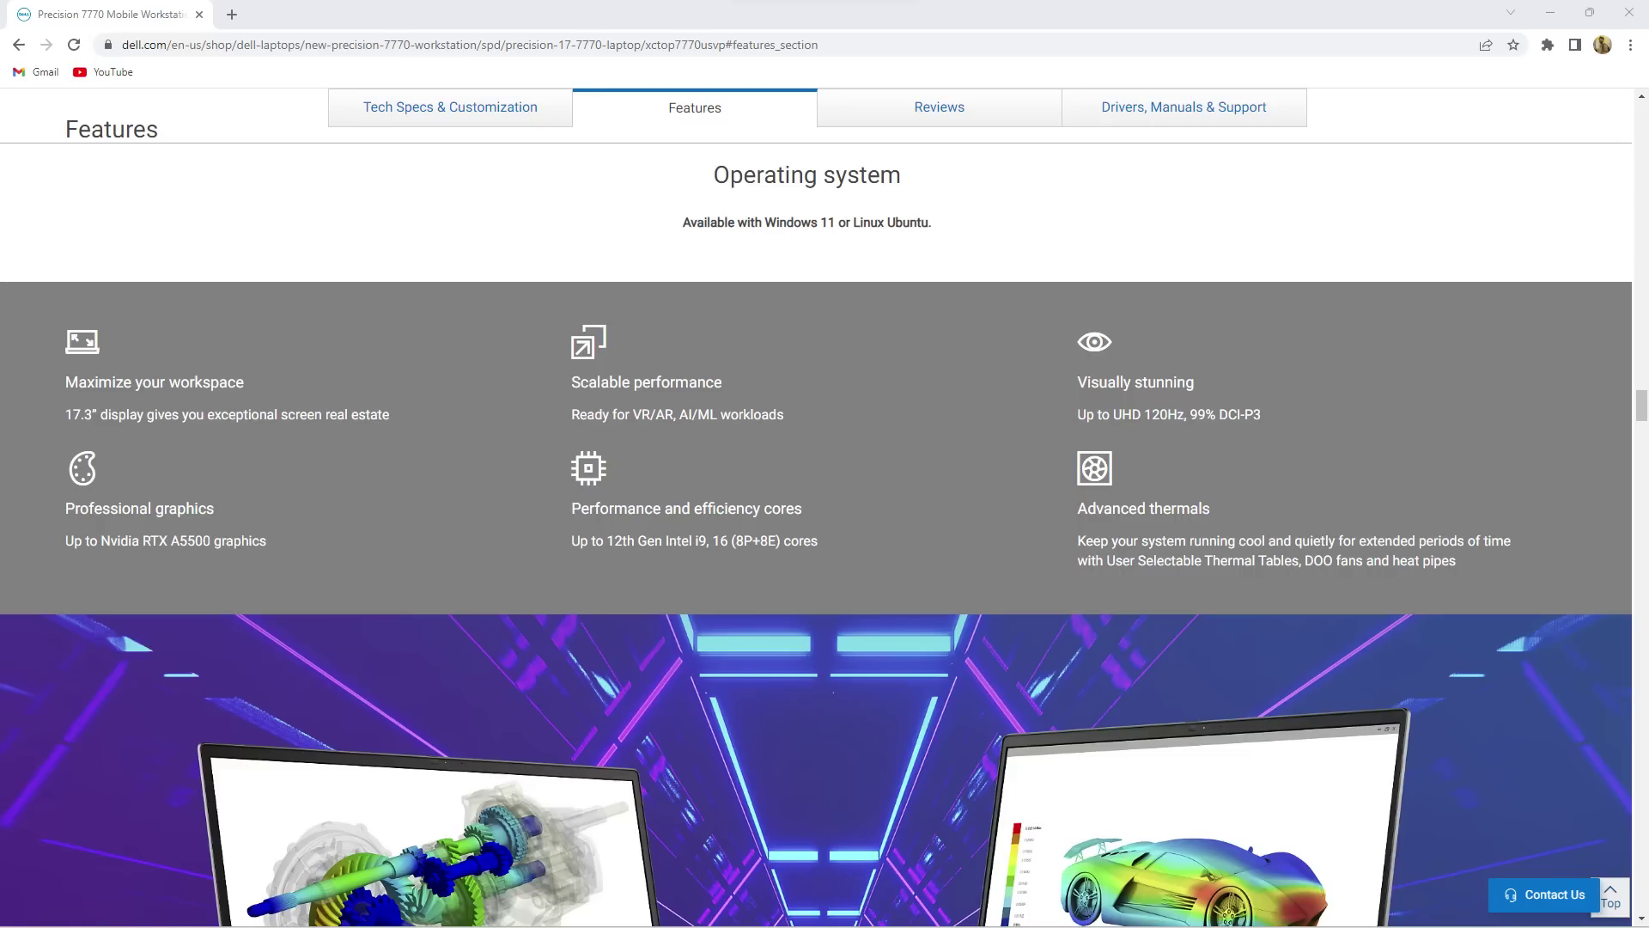
scroll(816, 515, down, 10)
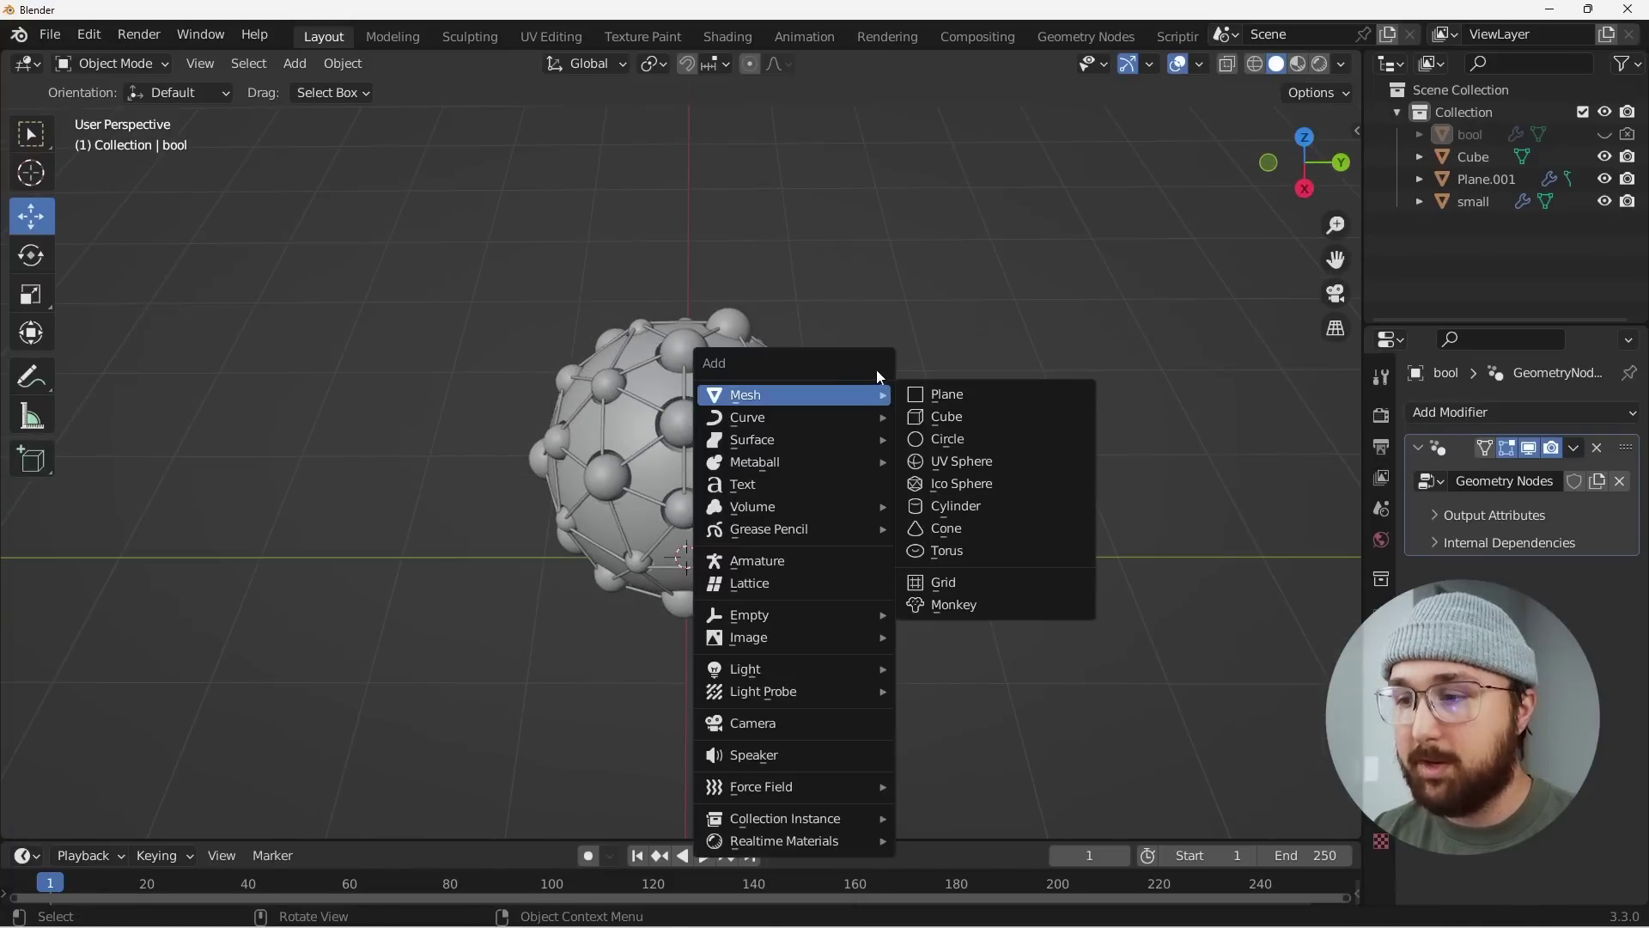
Add a plane beneath the sphere and scale it up evenly as a floor.
click(958, 401)
middle_drag(835, 485, 859, 496)
key(s)
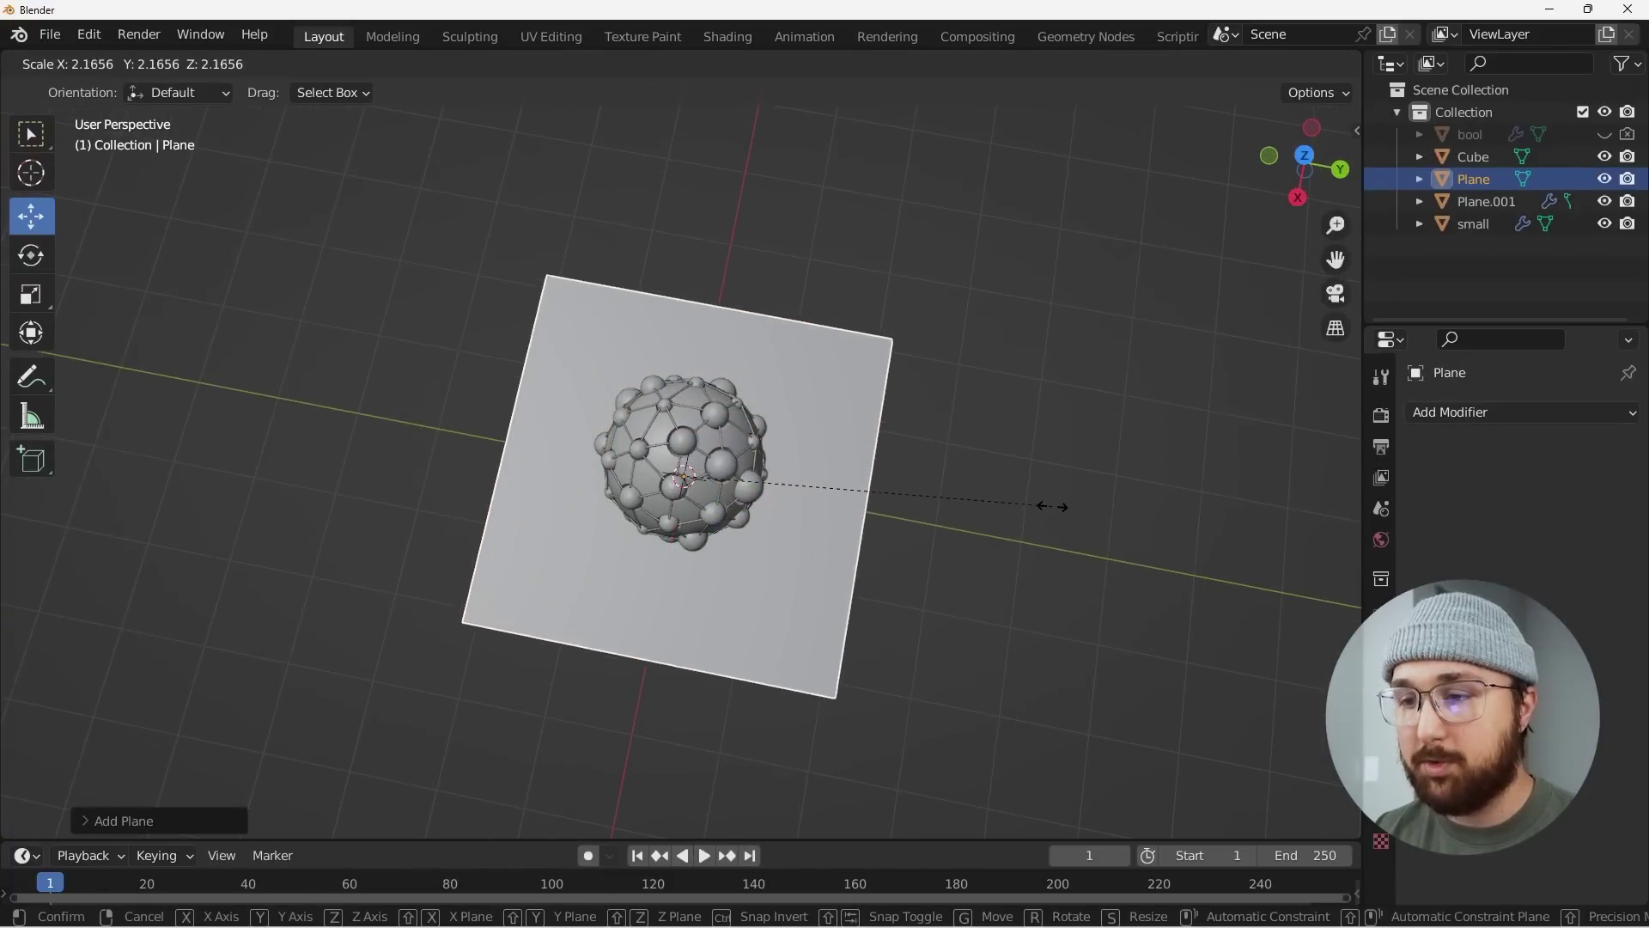
click(1054, 507)
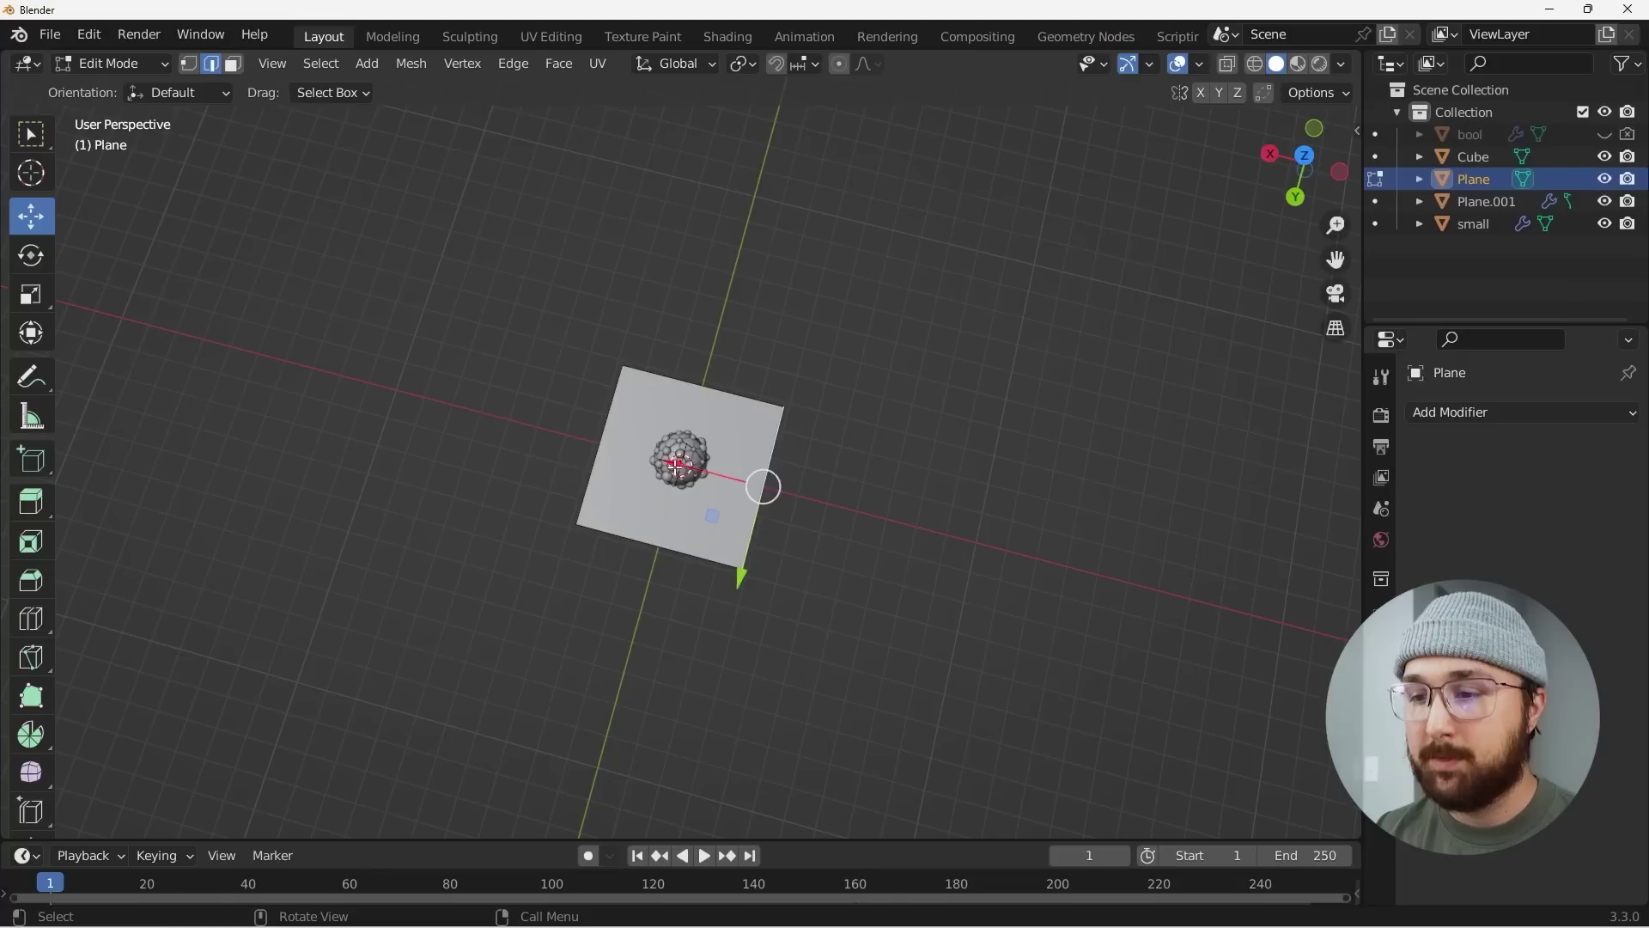
Lengthen the floor plane by moving its end edge along negative X in Edit Mode, and widen the plane along Y.
key(g)
key(x)
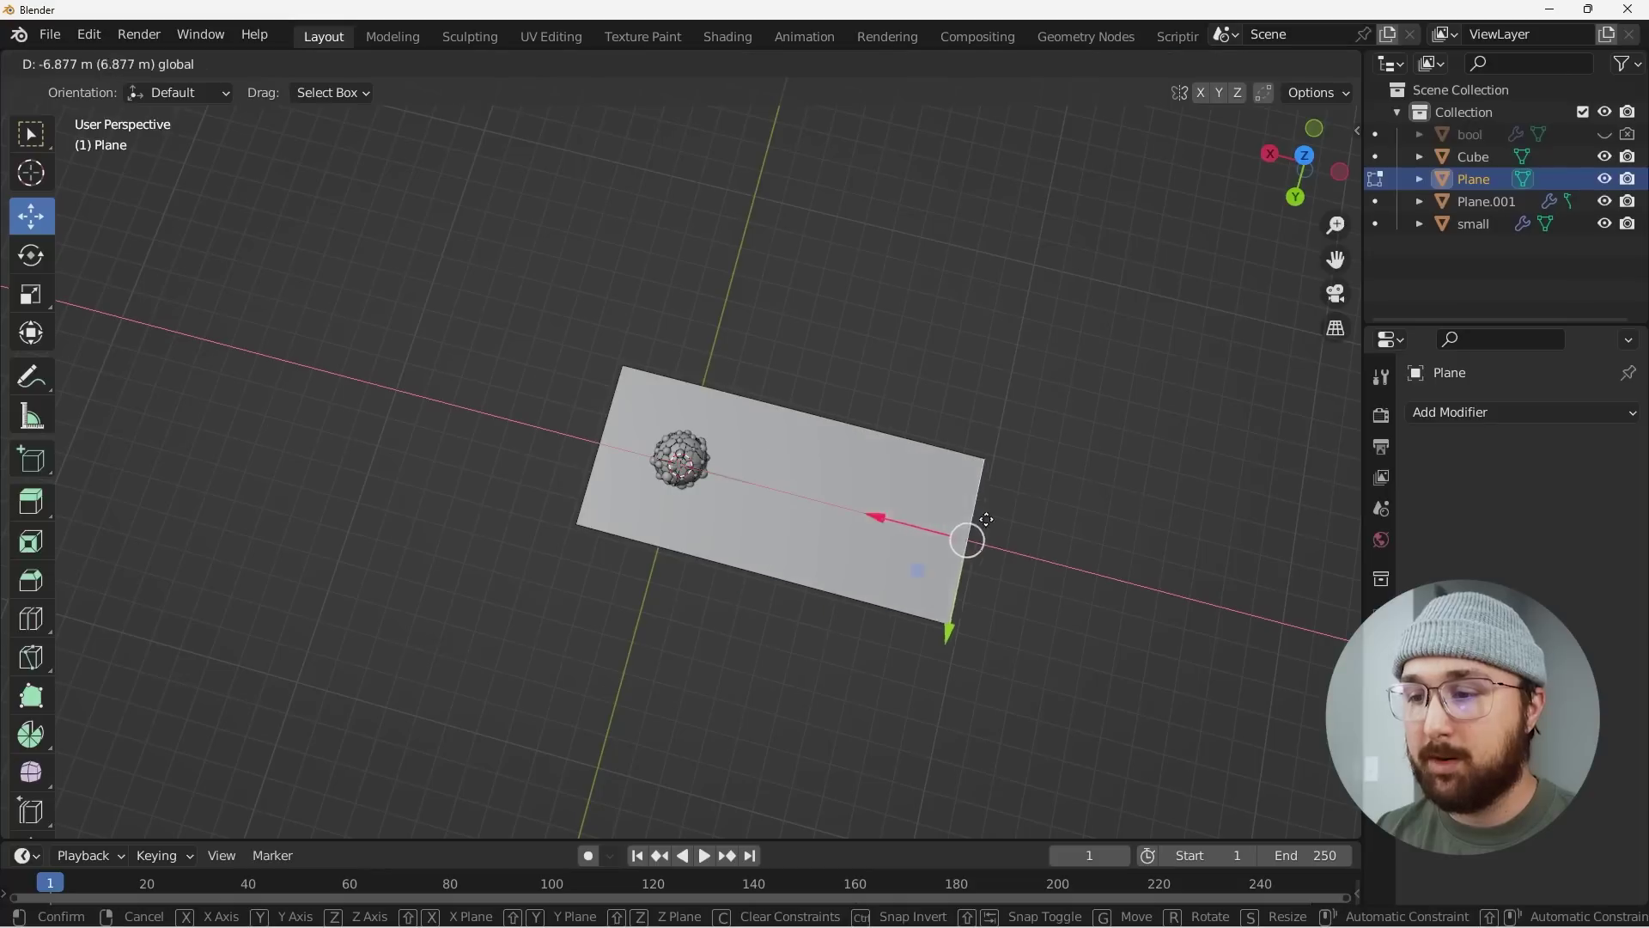
click(1320, 634)
middle_drag(1320, 634, 854, 522)
key(g)
key(Escape)
key(Tab)
scroll(852, 511, up, 4)
click(31, 295)
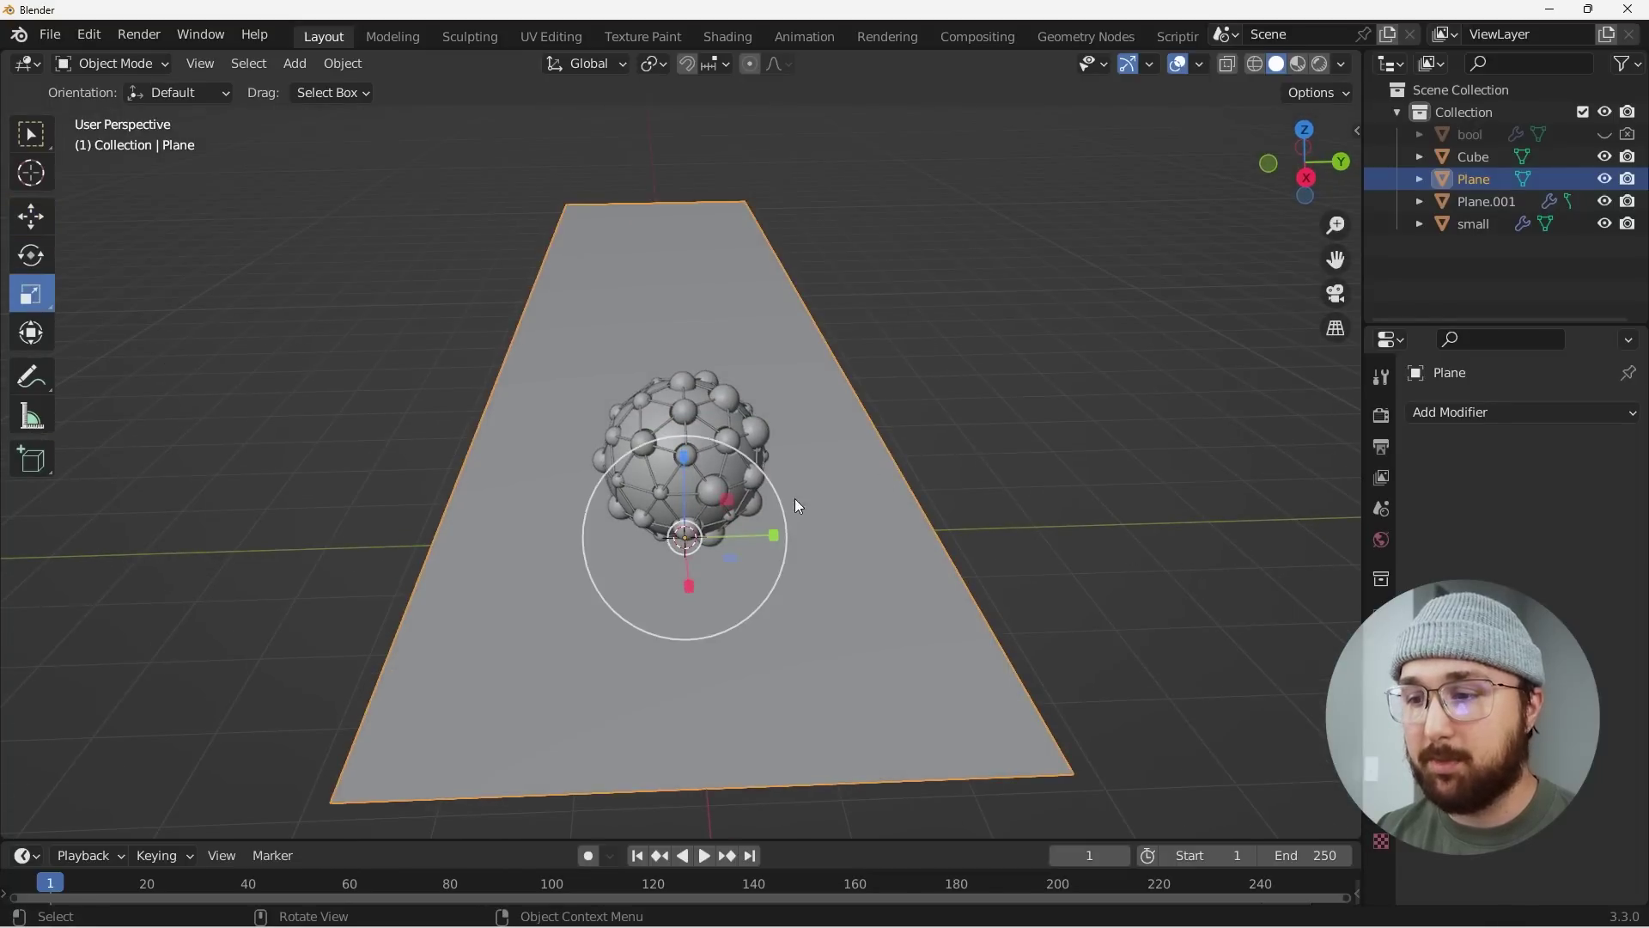
drag(776, 529, 1008, 536)
Add a cube and raise its geometry 1 m along Z in Edit Mode, so its origin sits at its base.
key(shift+a)
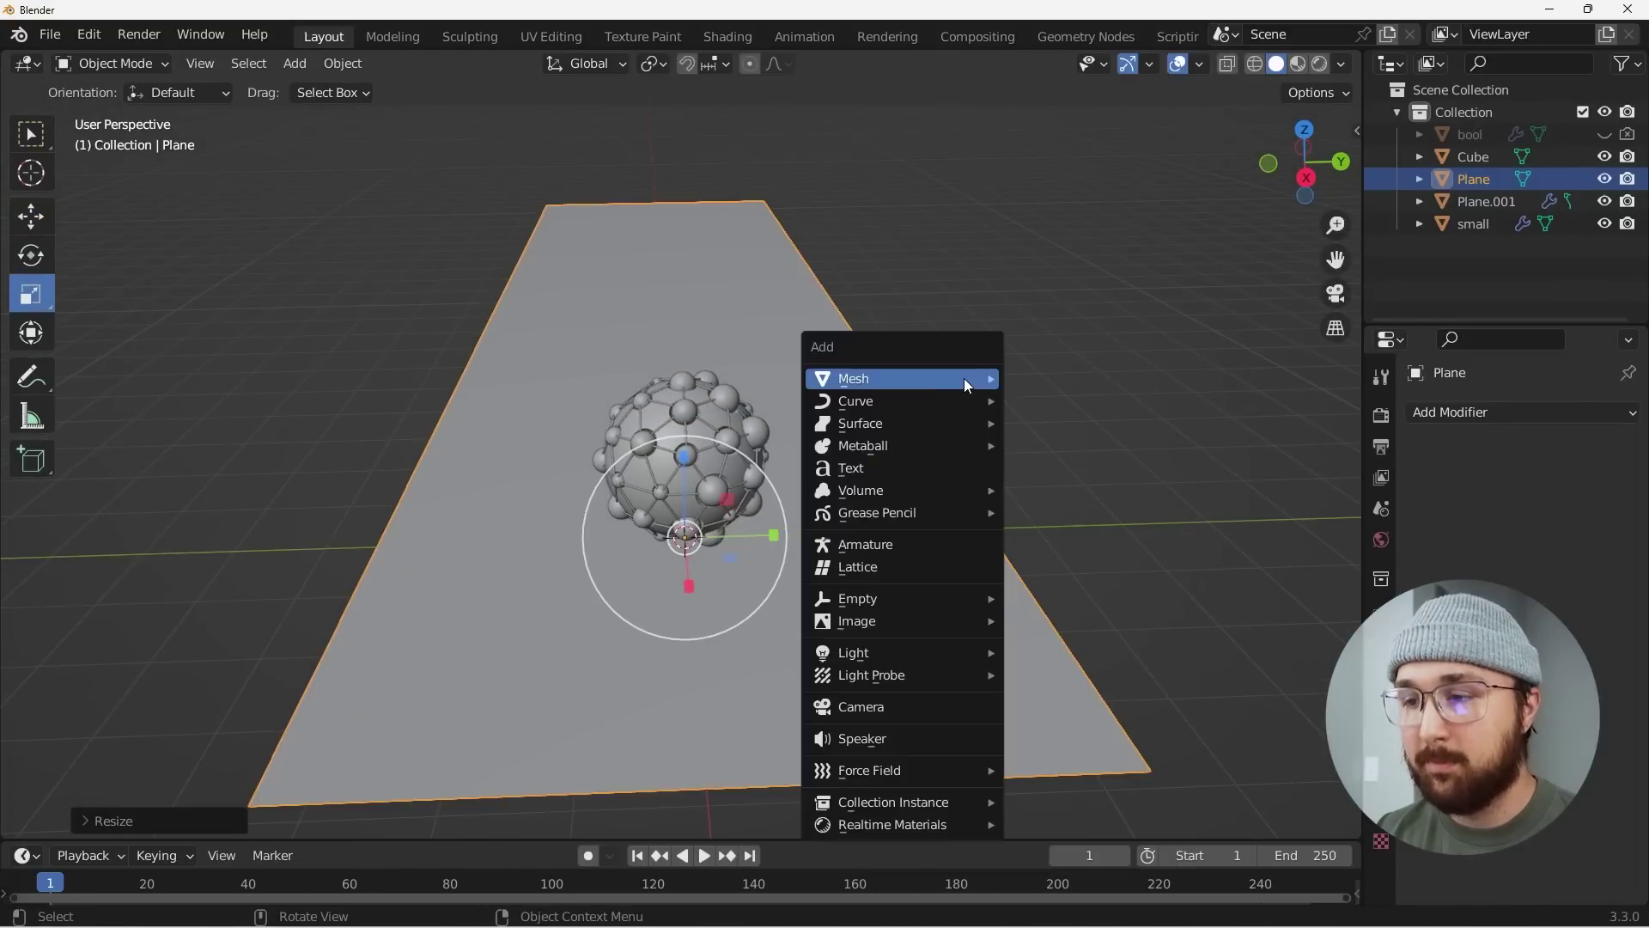
mouse_move(964, 378)
click(1067, 401)
scroll(878, 517, up, 4)
middle_drag(878, 516, 835, 464)
key(Tab)
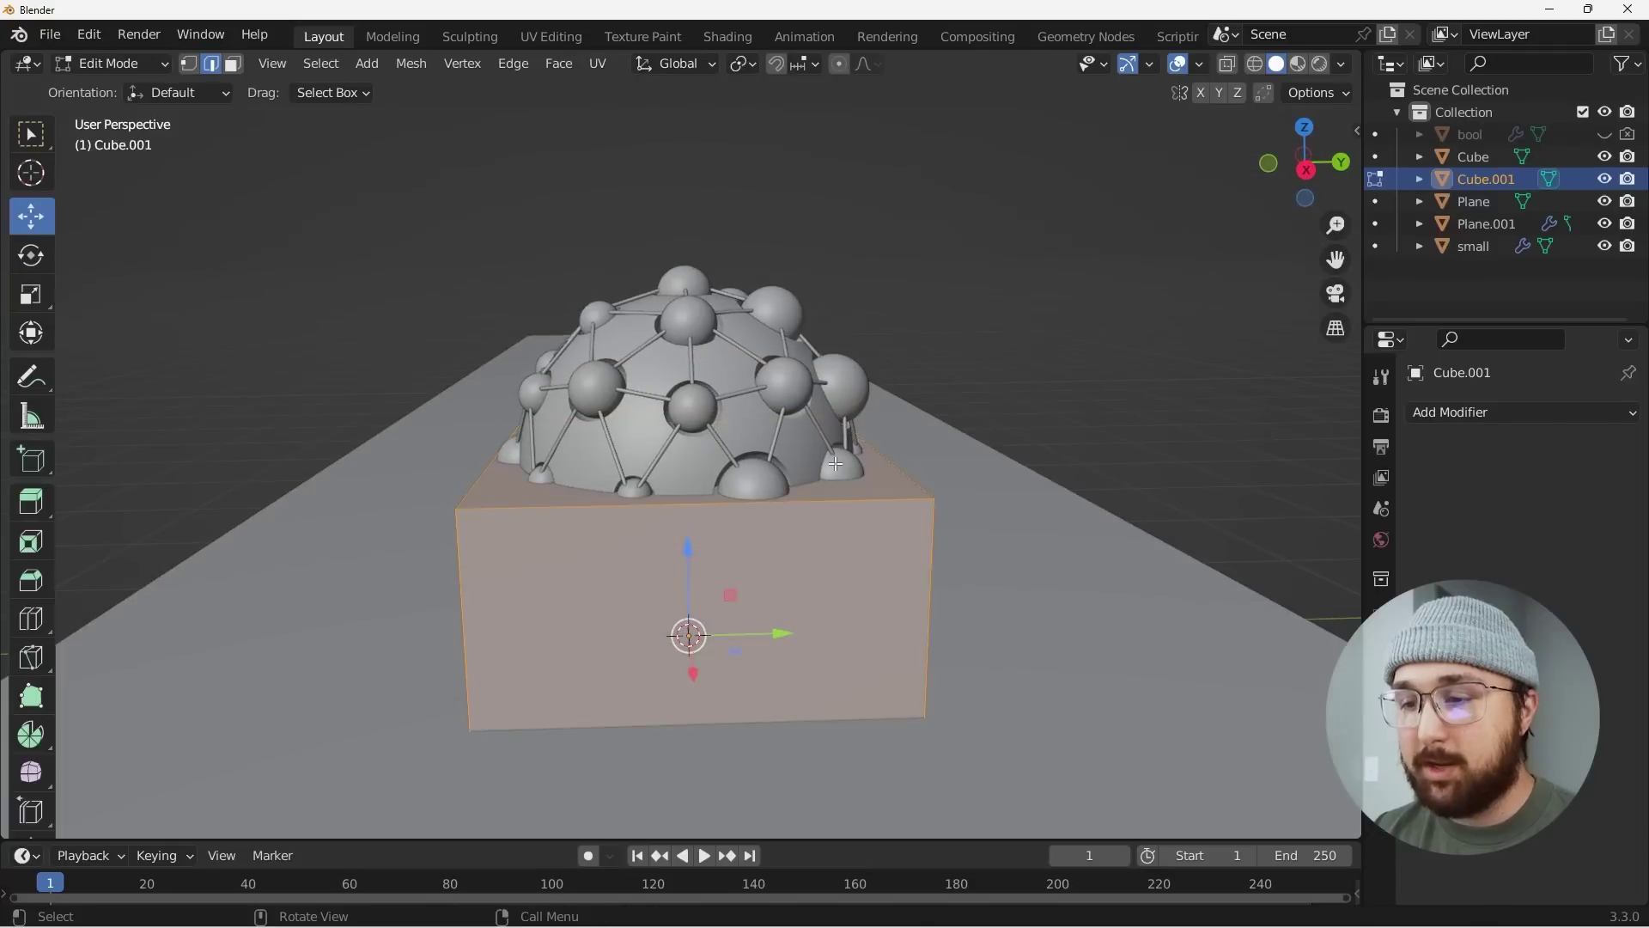
drag(694, 548, 692, 390)
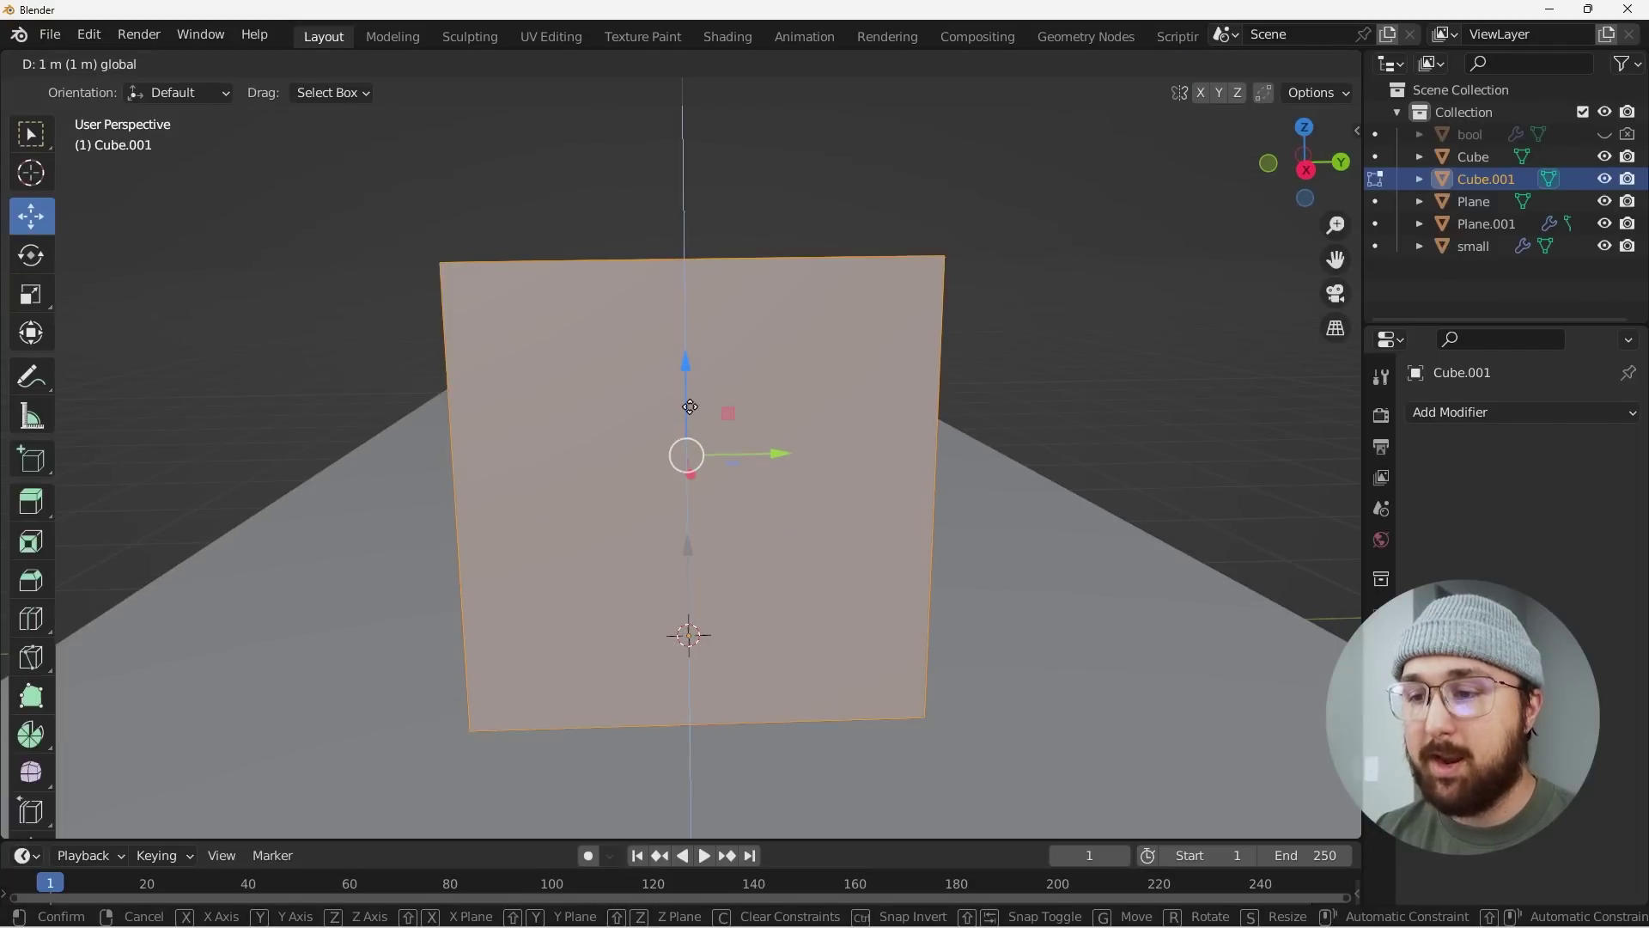
key(Tab)
Scale the new cube thin along X and tall along Z into an upright slab, applying its scale.
middle_drag(693, 391, 744, 545)
drag(717, 624, 694, 556)
key(ctrl+a)
click(729, 512)
middle_drag(728, 512, 725, 467)
scroll(858, 459, down, 4)
drag(695, 432, 682, 261)
key(ctrl+a)
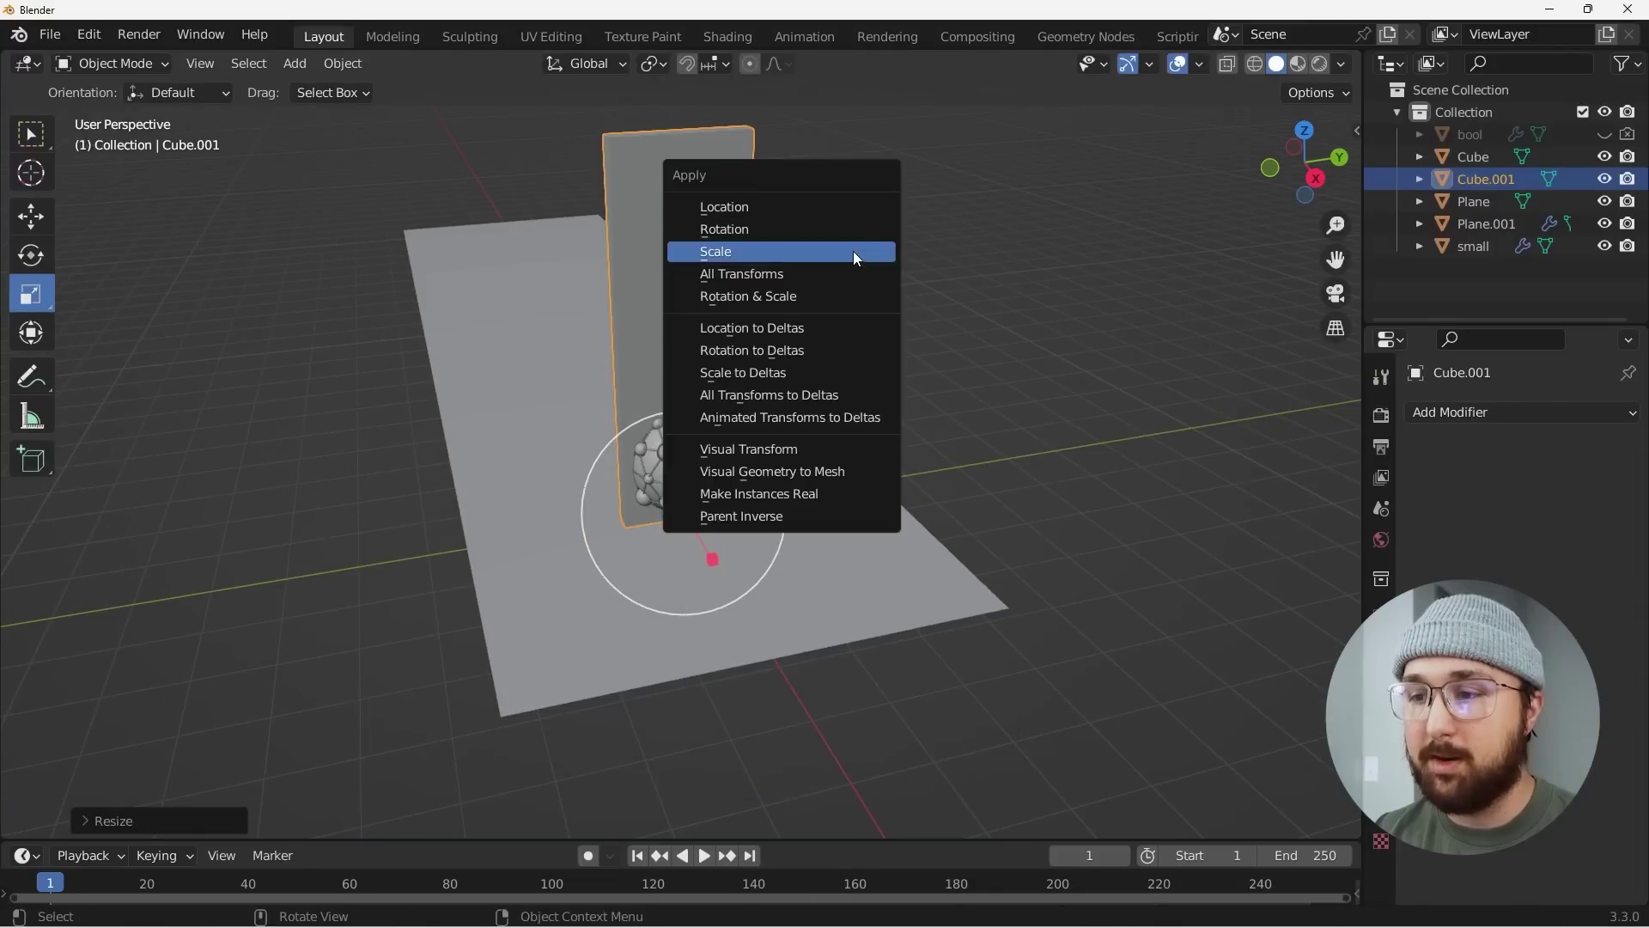
click(853, 253)
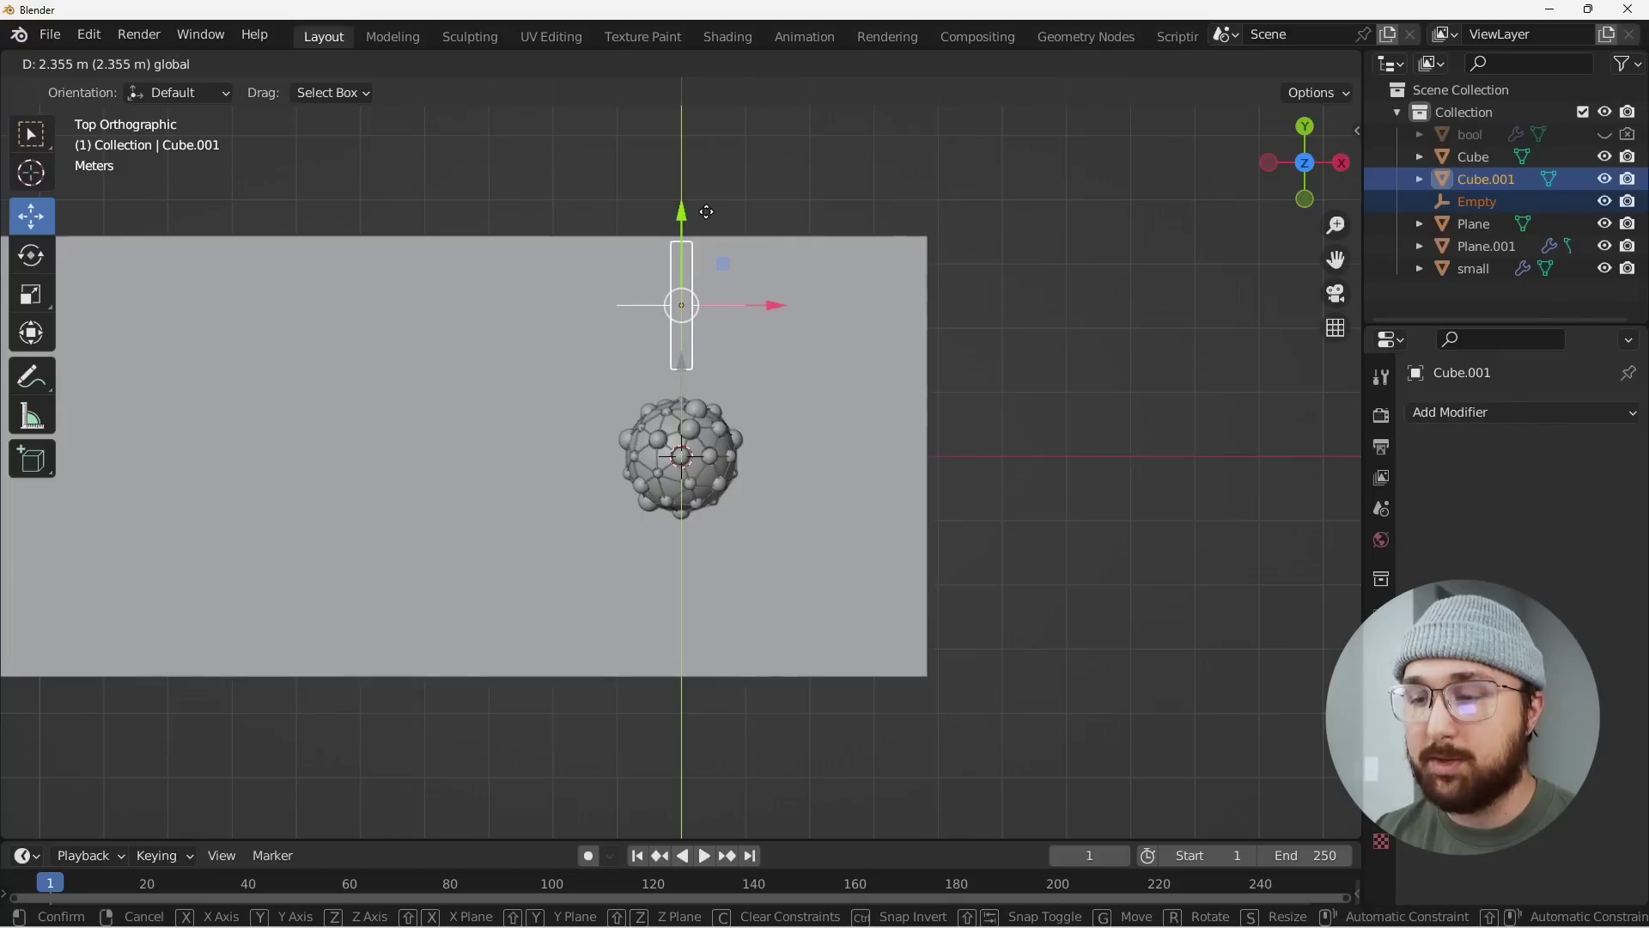
Add an Empty at the slab's origin and move both about 2.38 m along Y, towards the floor's long edge.
click(706, 211)
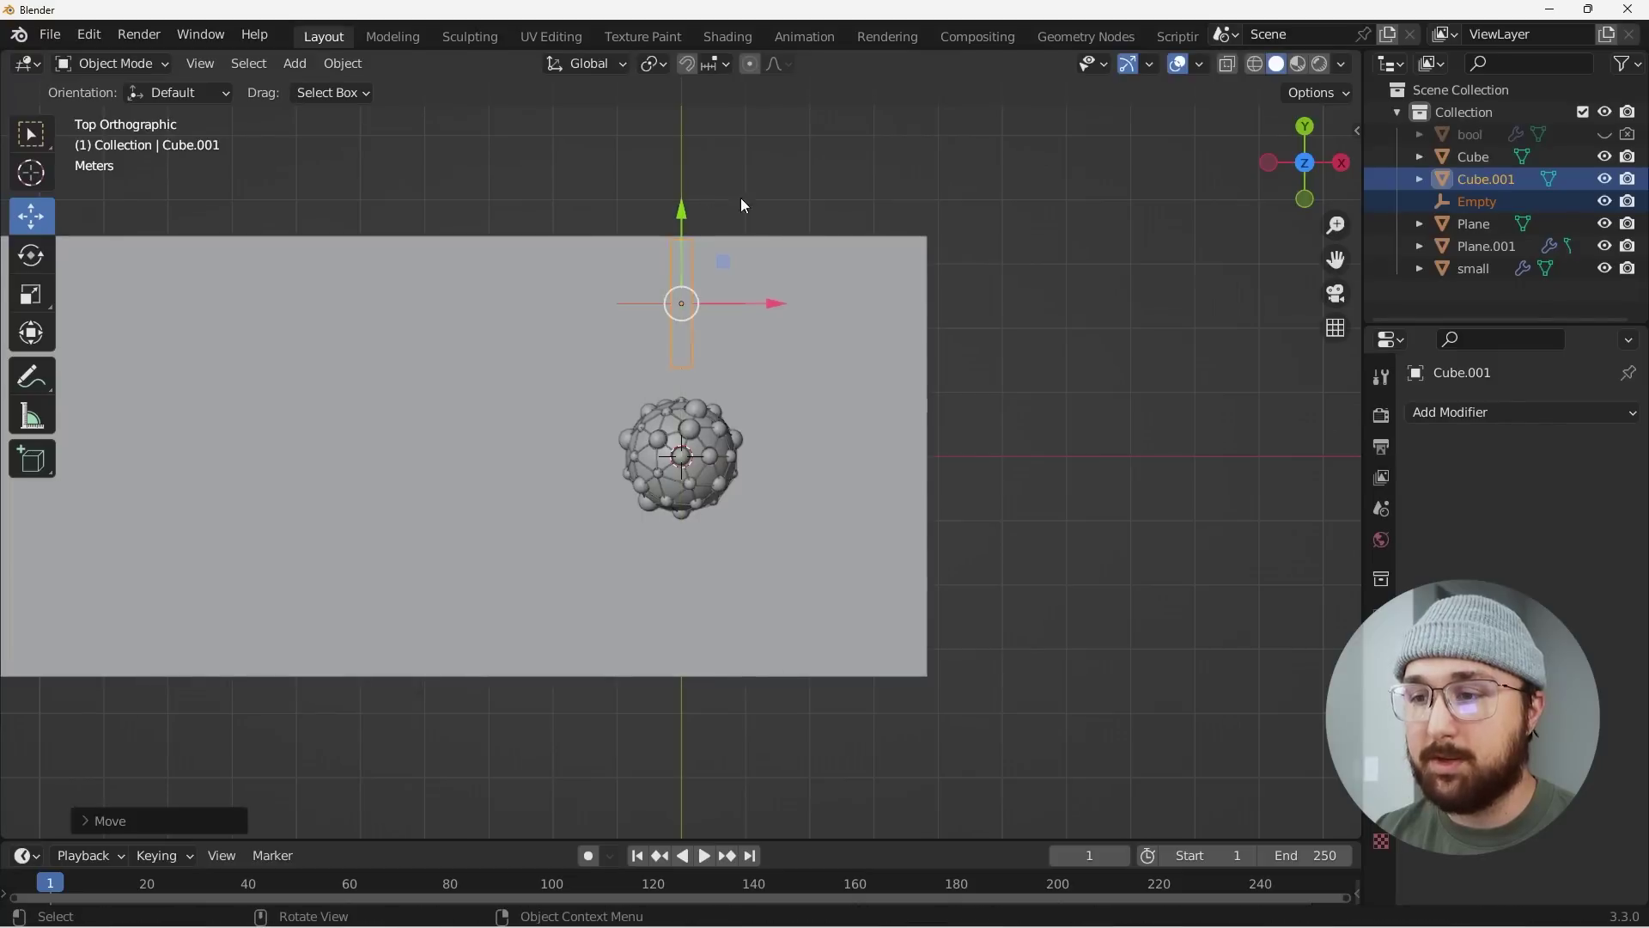
middle_drag(736, 203, 687, 643)
scroll(687, 643, up, 3)
scroll(706, 509, down, 4)
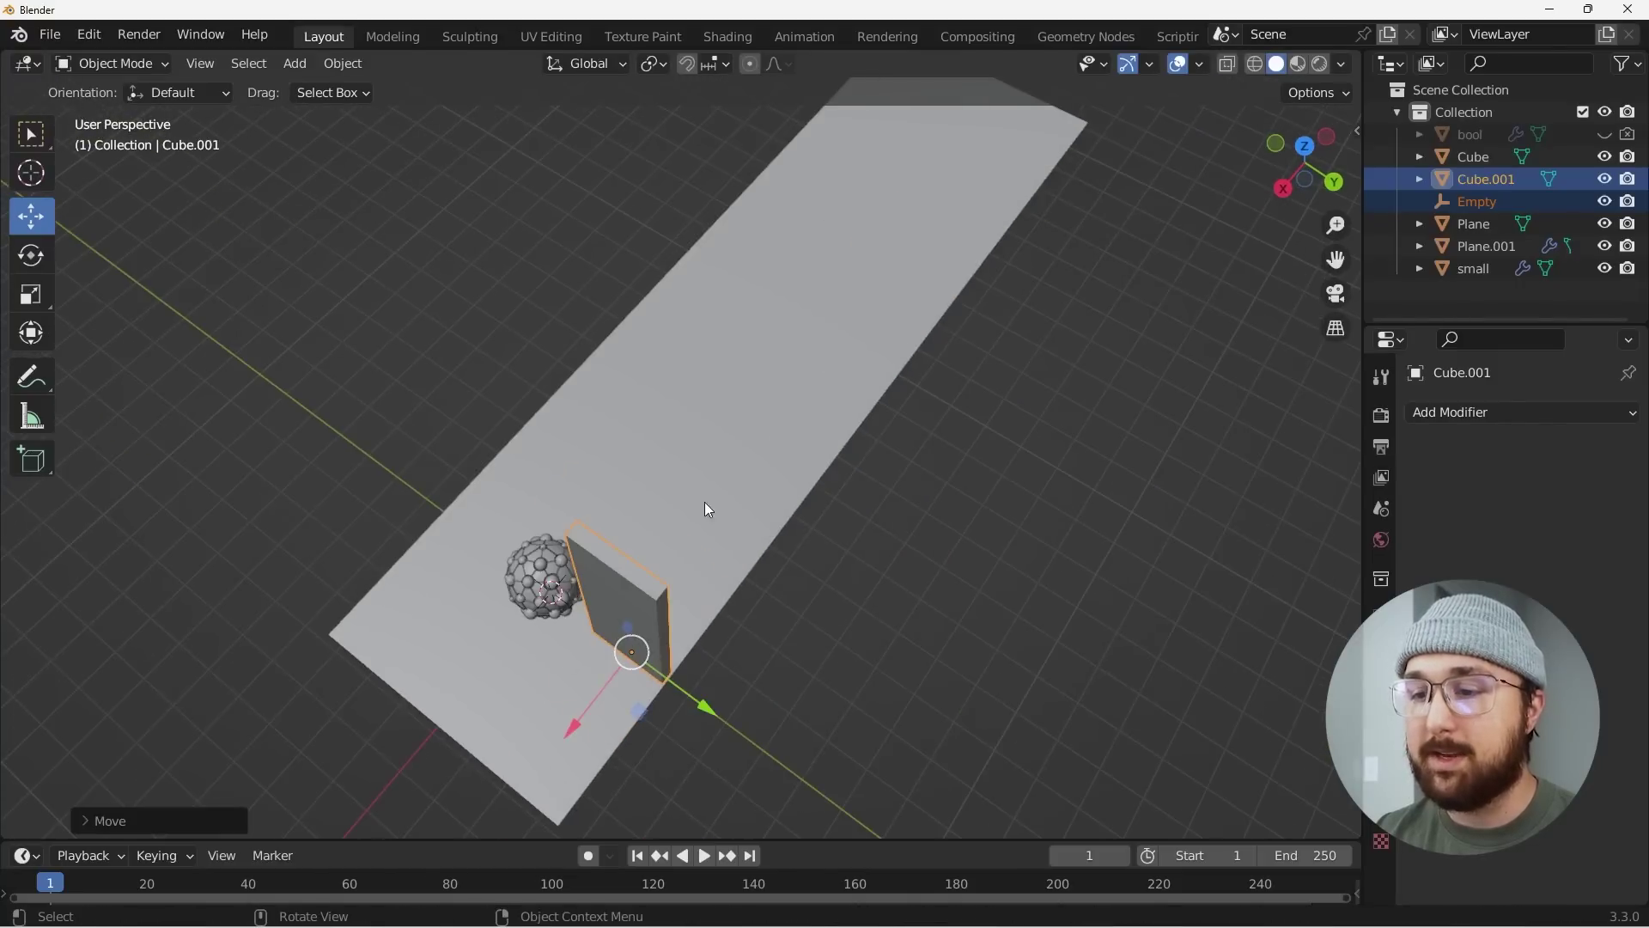
Add an Array modifier to the slab with the Empty as object offset, and move the Empty to X 1.6335 m.
click(620, 593)
key(KP_7)
click(1456, 417)
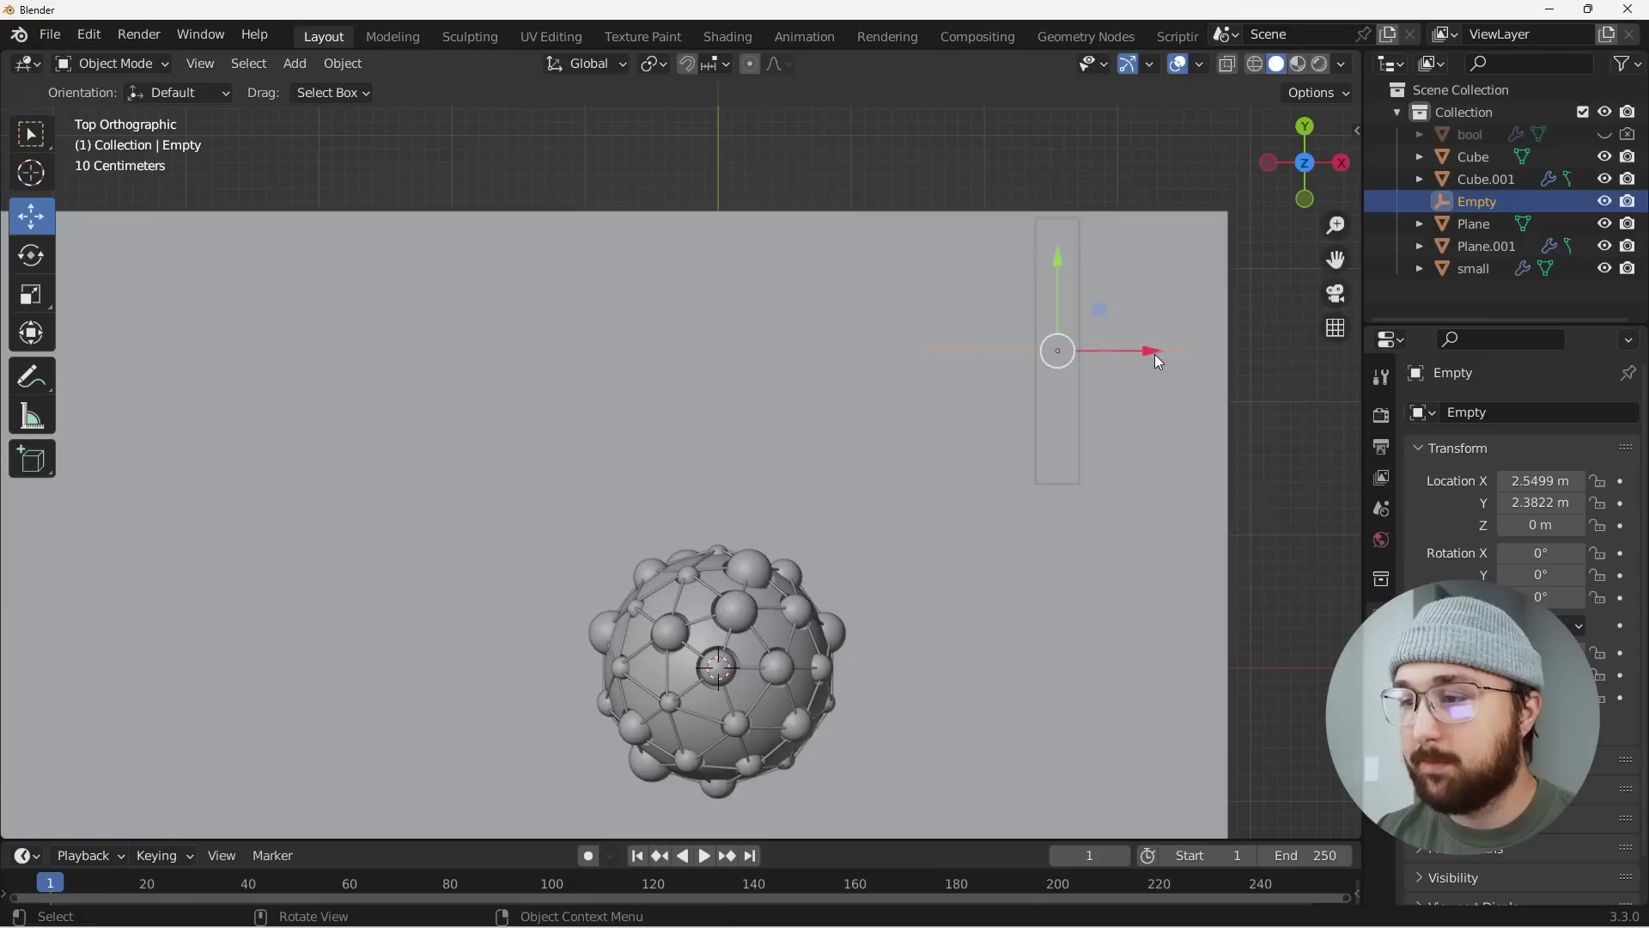
drag(1154, 354, 1058, 414)
Rotate the slab's geometry by about 28° in Edit Mode from the top view.
click(1058, 414)
key(Tab)
key(r)
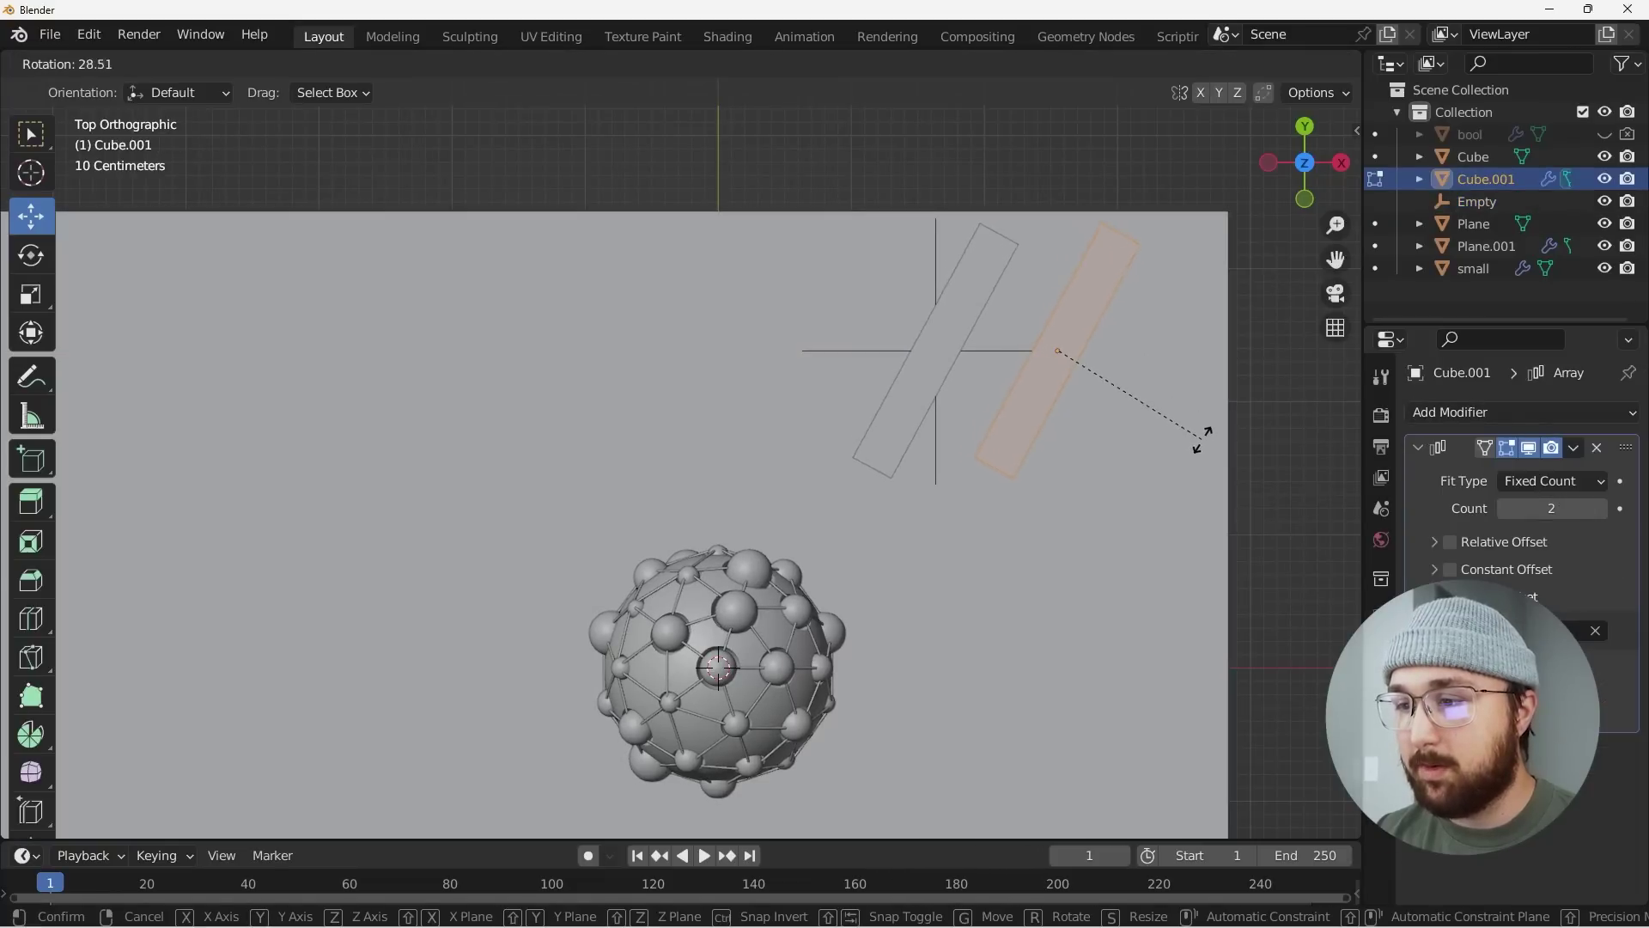
click(1204, 435)
key(Tab)
Widen the spacing between the arrayed slabs by moving the Empty along X to 1.2914 m, and select the slab.
click(879, 350)
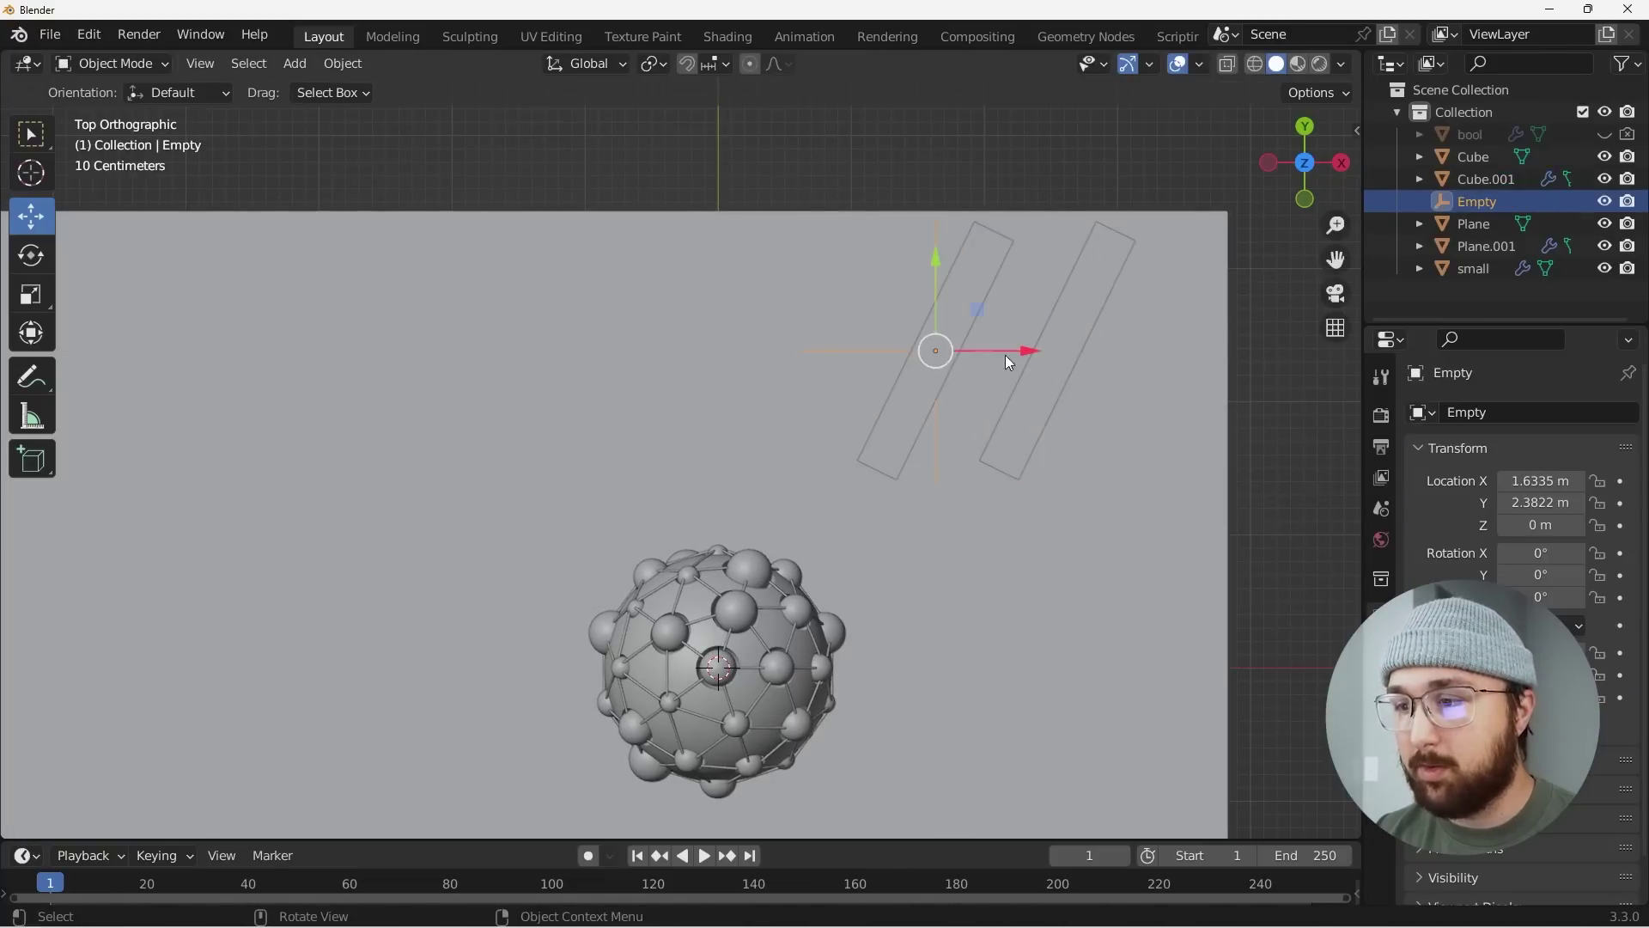
drag(1005, 354, 971, 352)
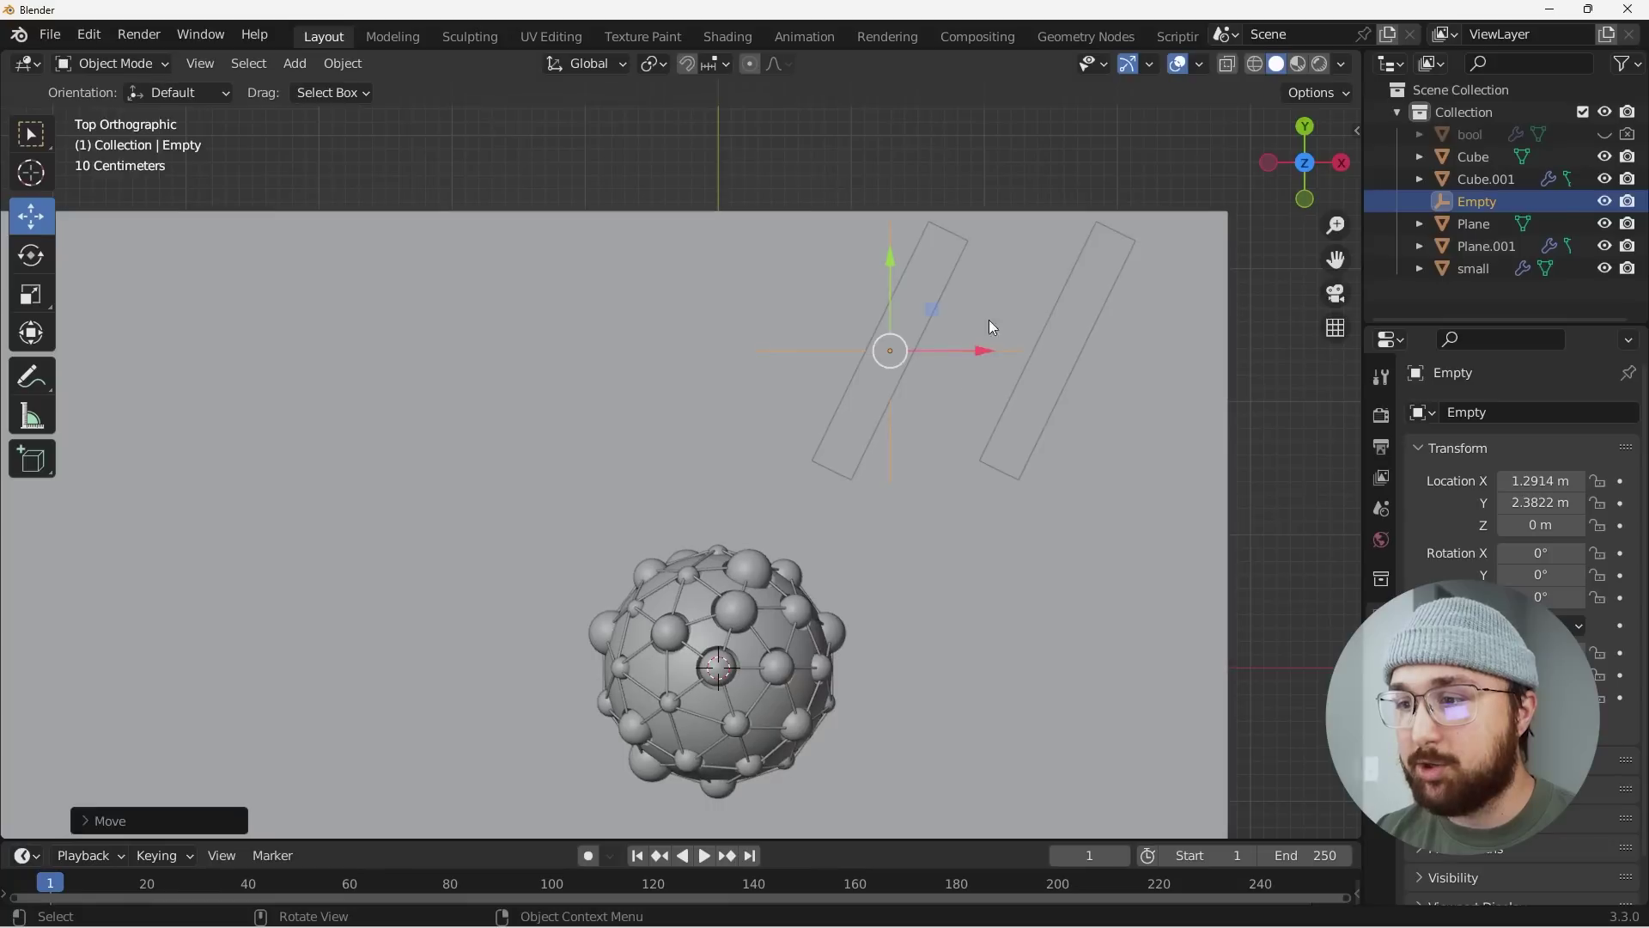
click(854, 413)
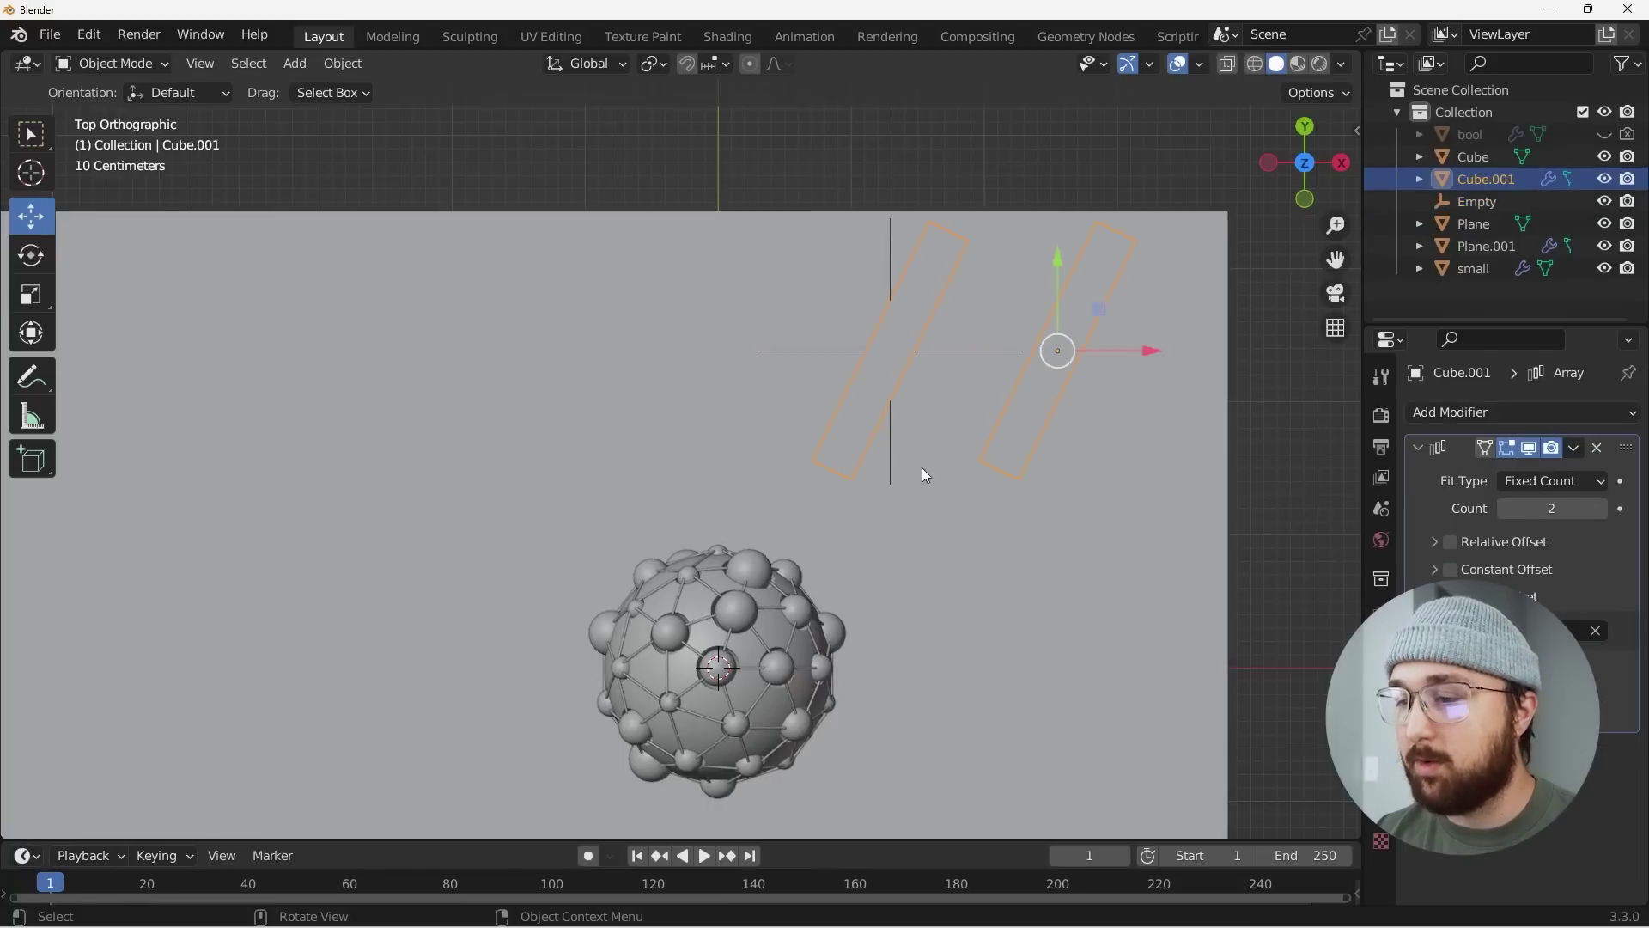
Increase the Array modifier's count to 18 so the slabs run along the floor's long edge.
scroll(921, 467, down, 4)
shift+middle_drag(847, 473, 1096, 459)
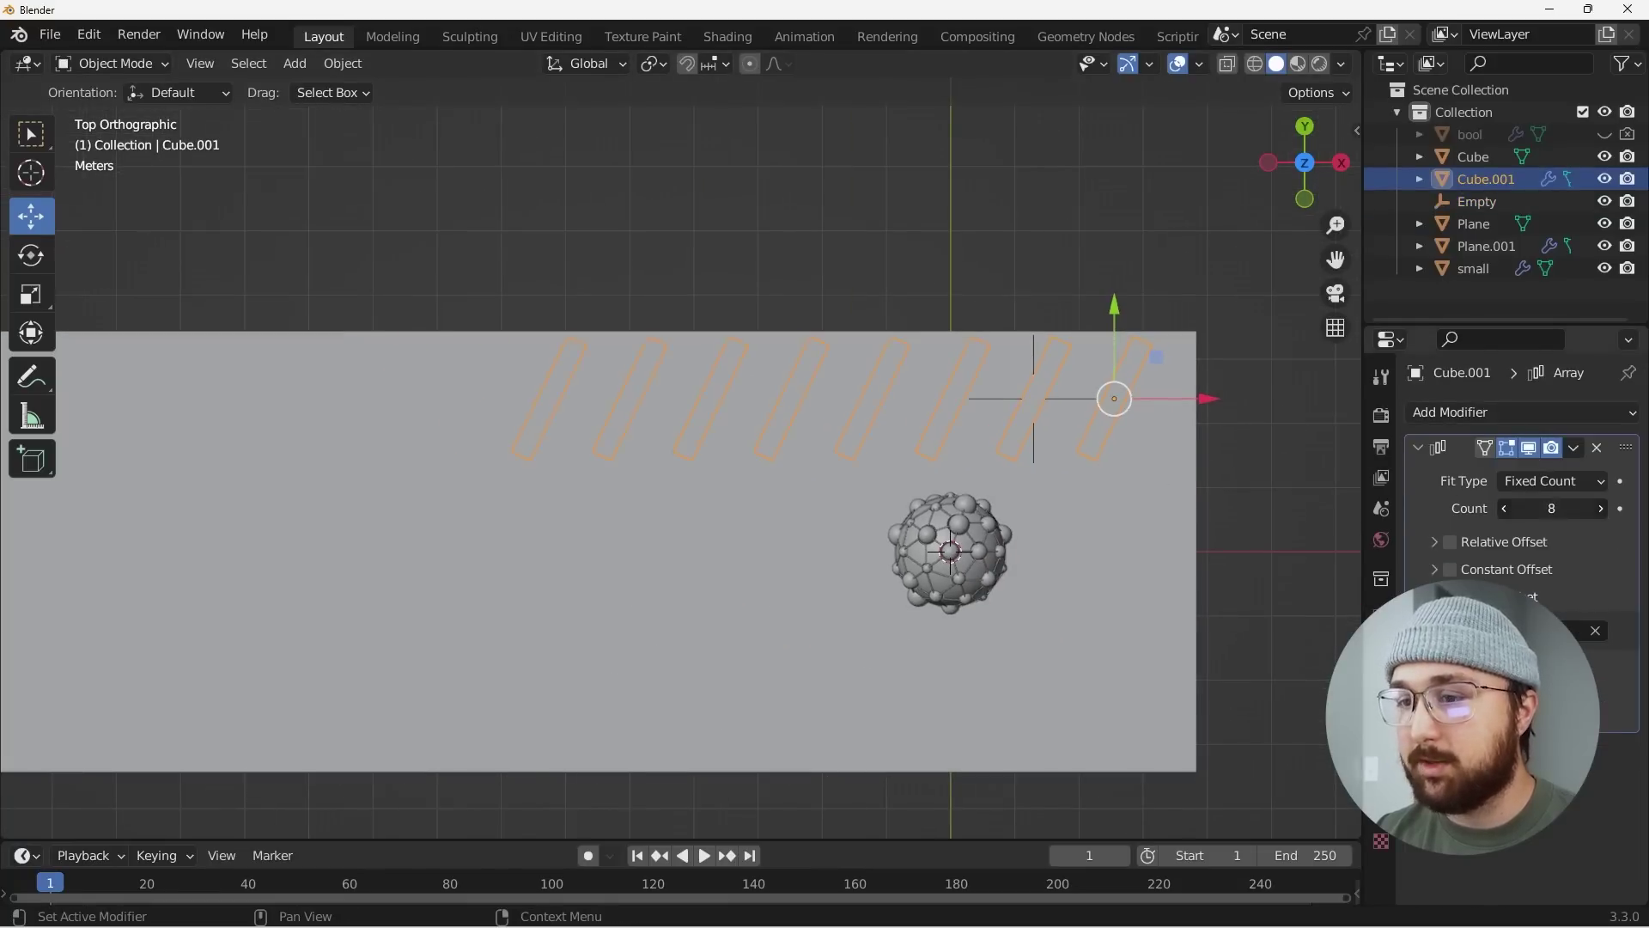
drag(1551, 508, 1606, 508)
scroll(1225, 480, down, 4)
scroll(976, 477, up, 2)
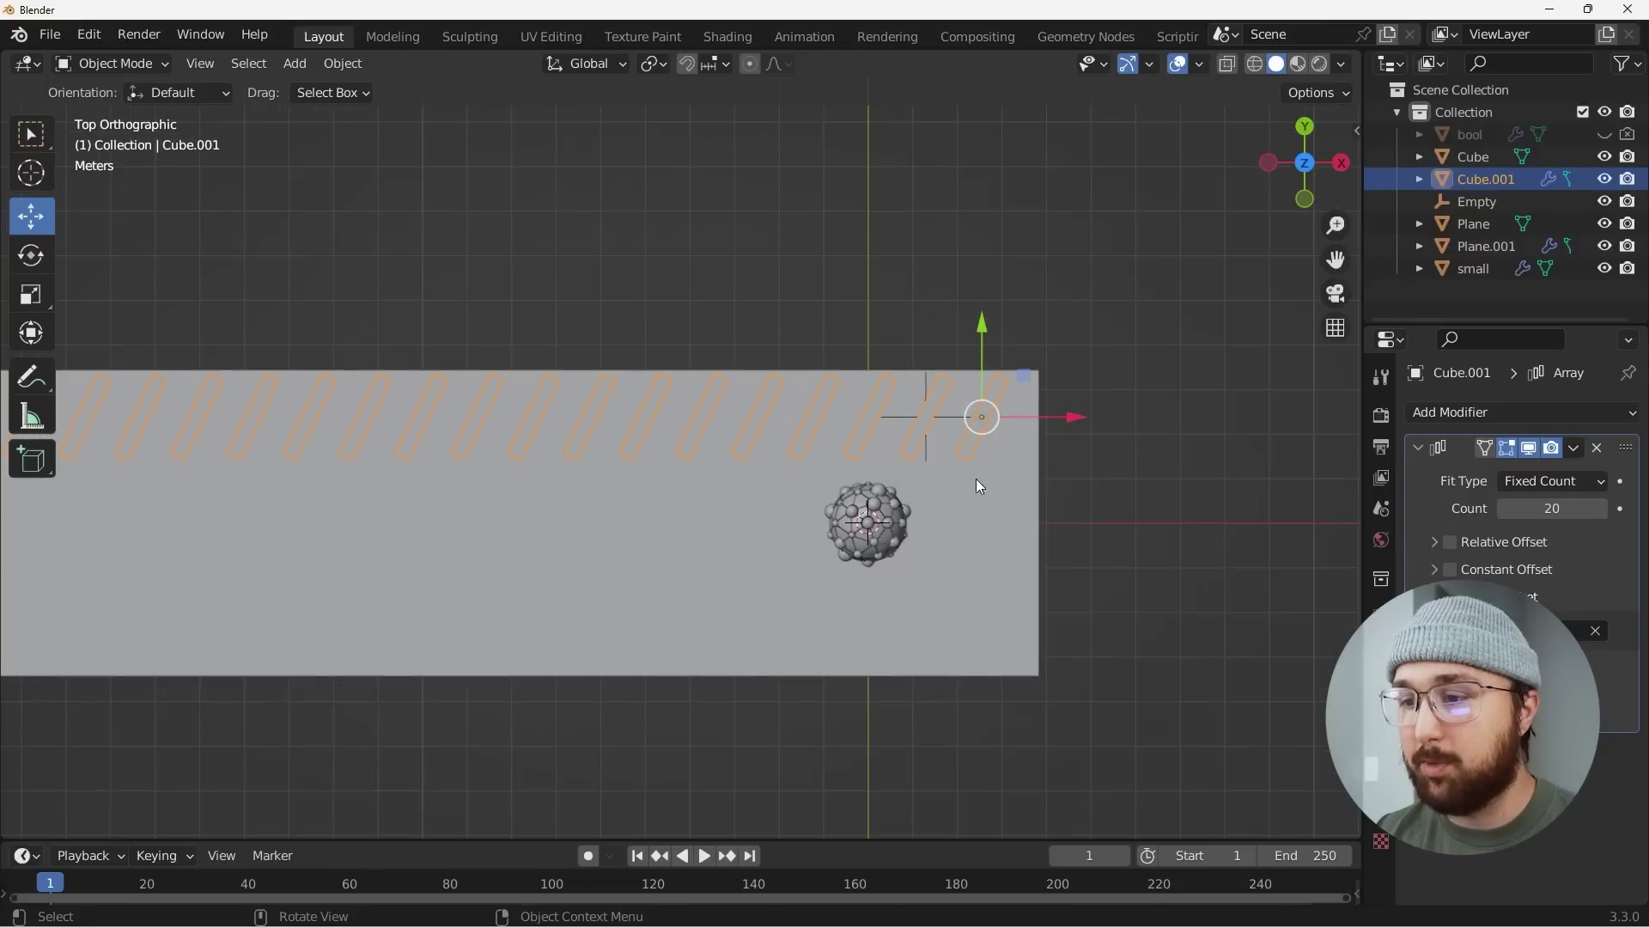
middle_drag(976, 477, 703, 416)
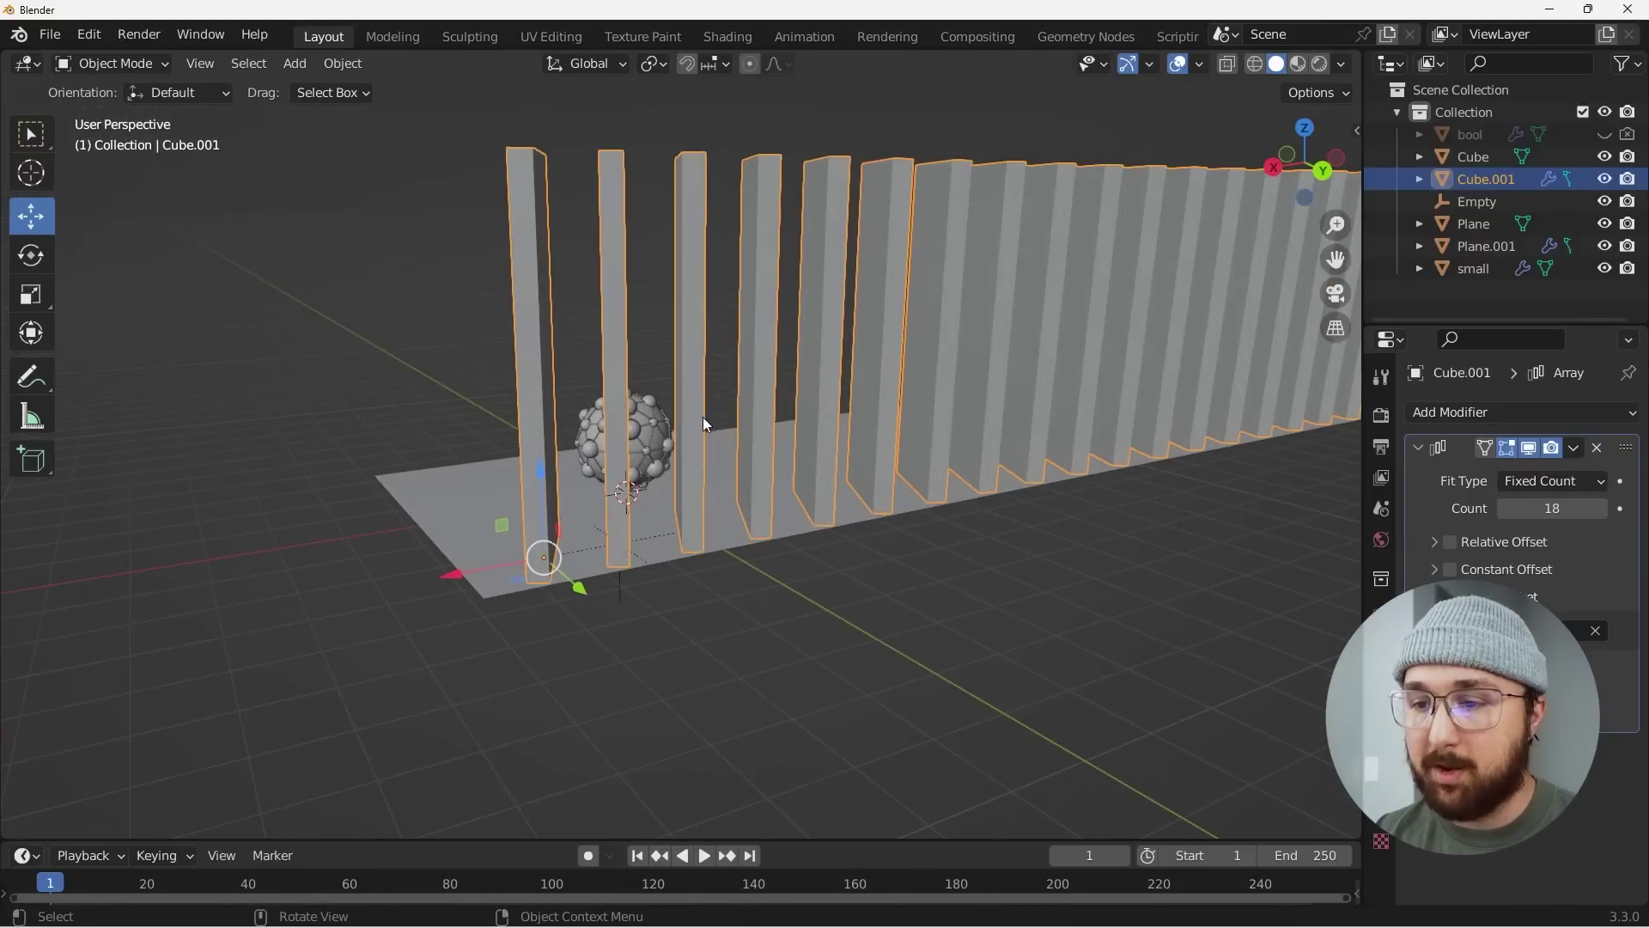
Duplicate the slab array together with its Empty and move the copies along Y to the floor's opposite long edge.
click(600, 550)
click(604, 548)
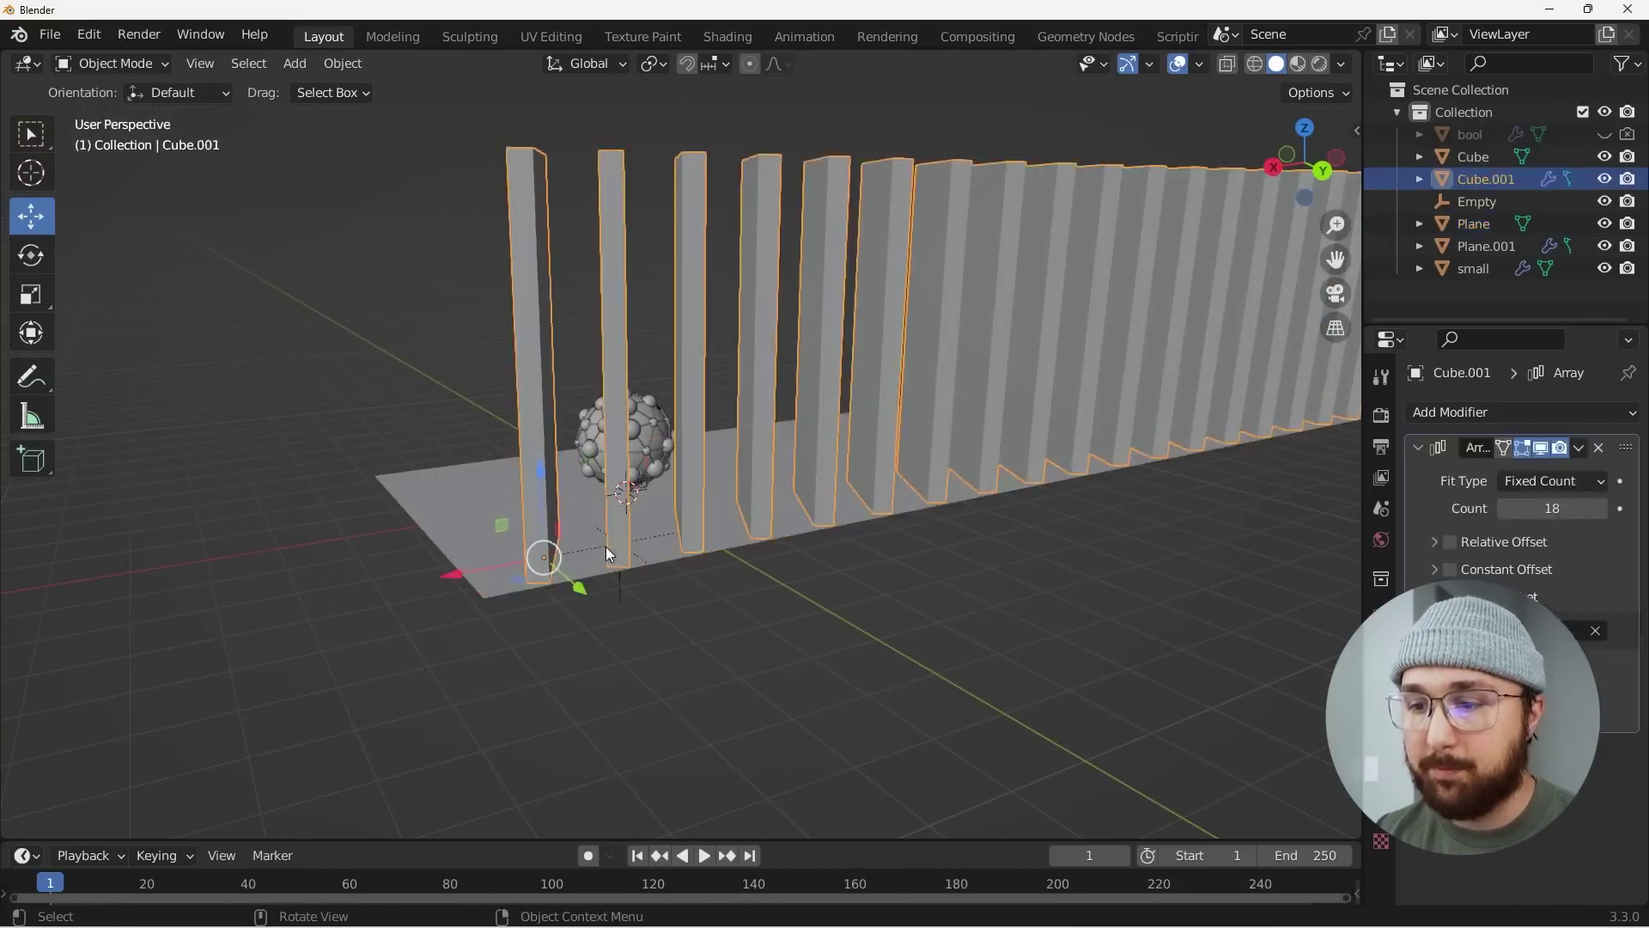
key(KP_7)
key(shift+d)
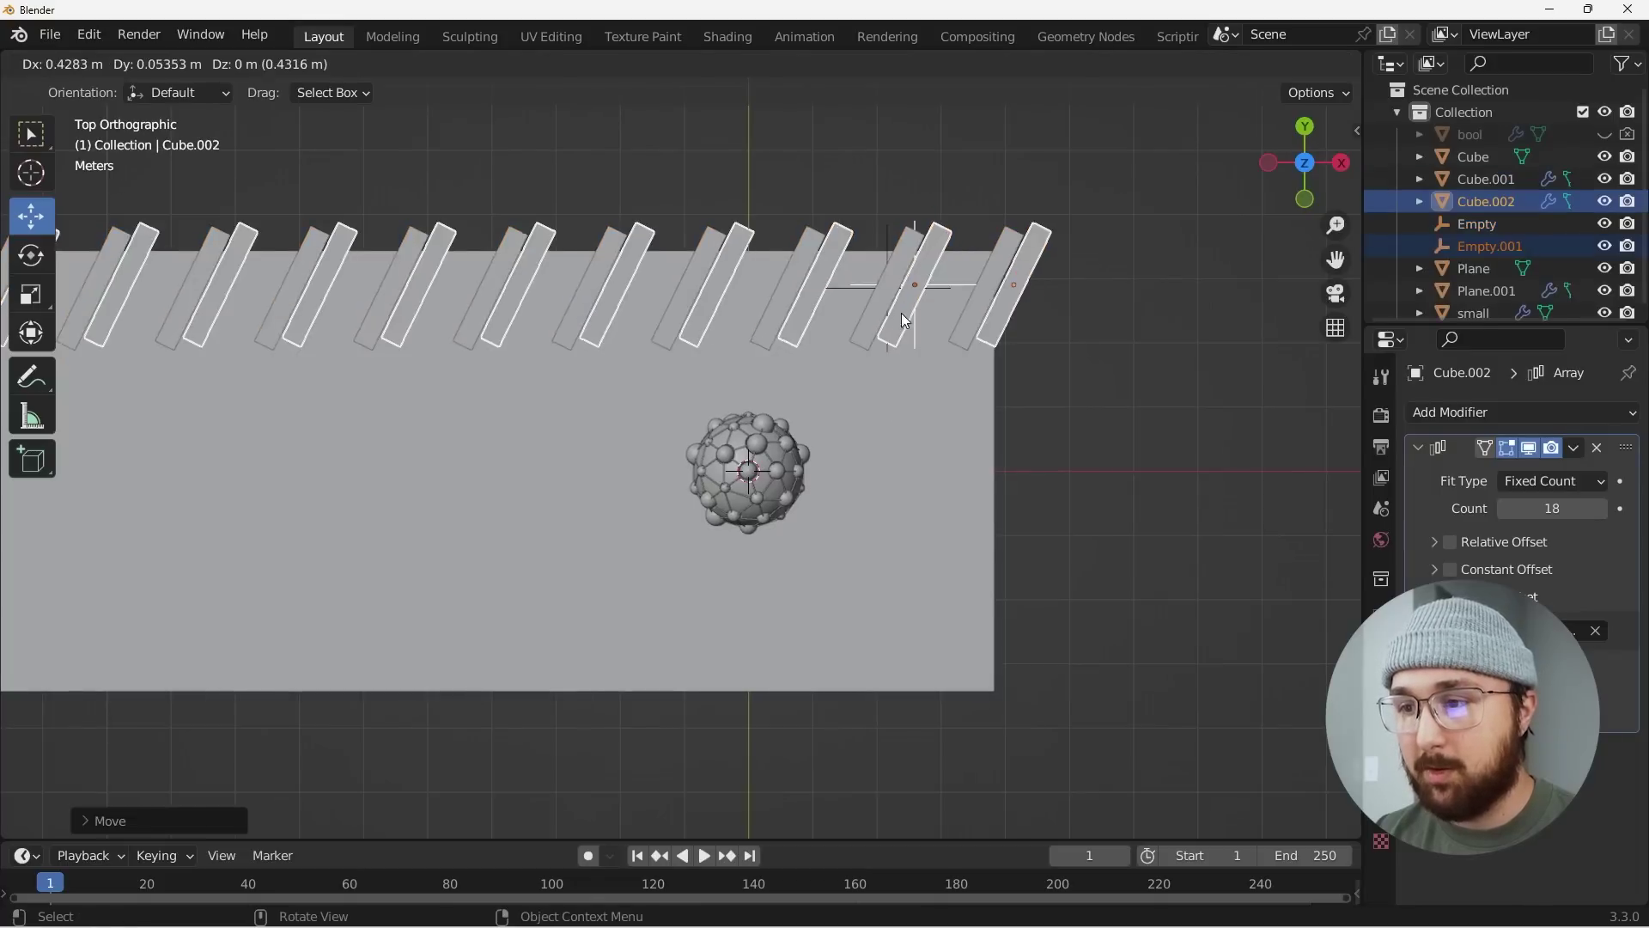
right_click(911, 219)
drag(940, 197, 940, 498)
Rotate the duplicated slab's geometry by about -50° in Edit Mode so it mirrors the slant of the first wall.
scroll(941, 498, up, 3)
key(Tab)
key(r)
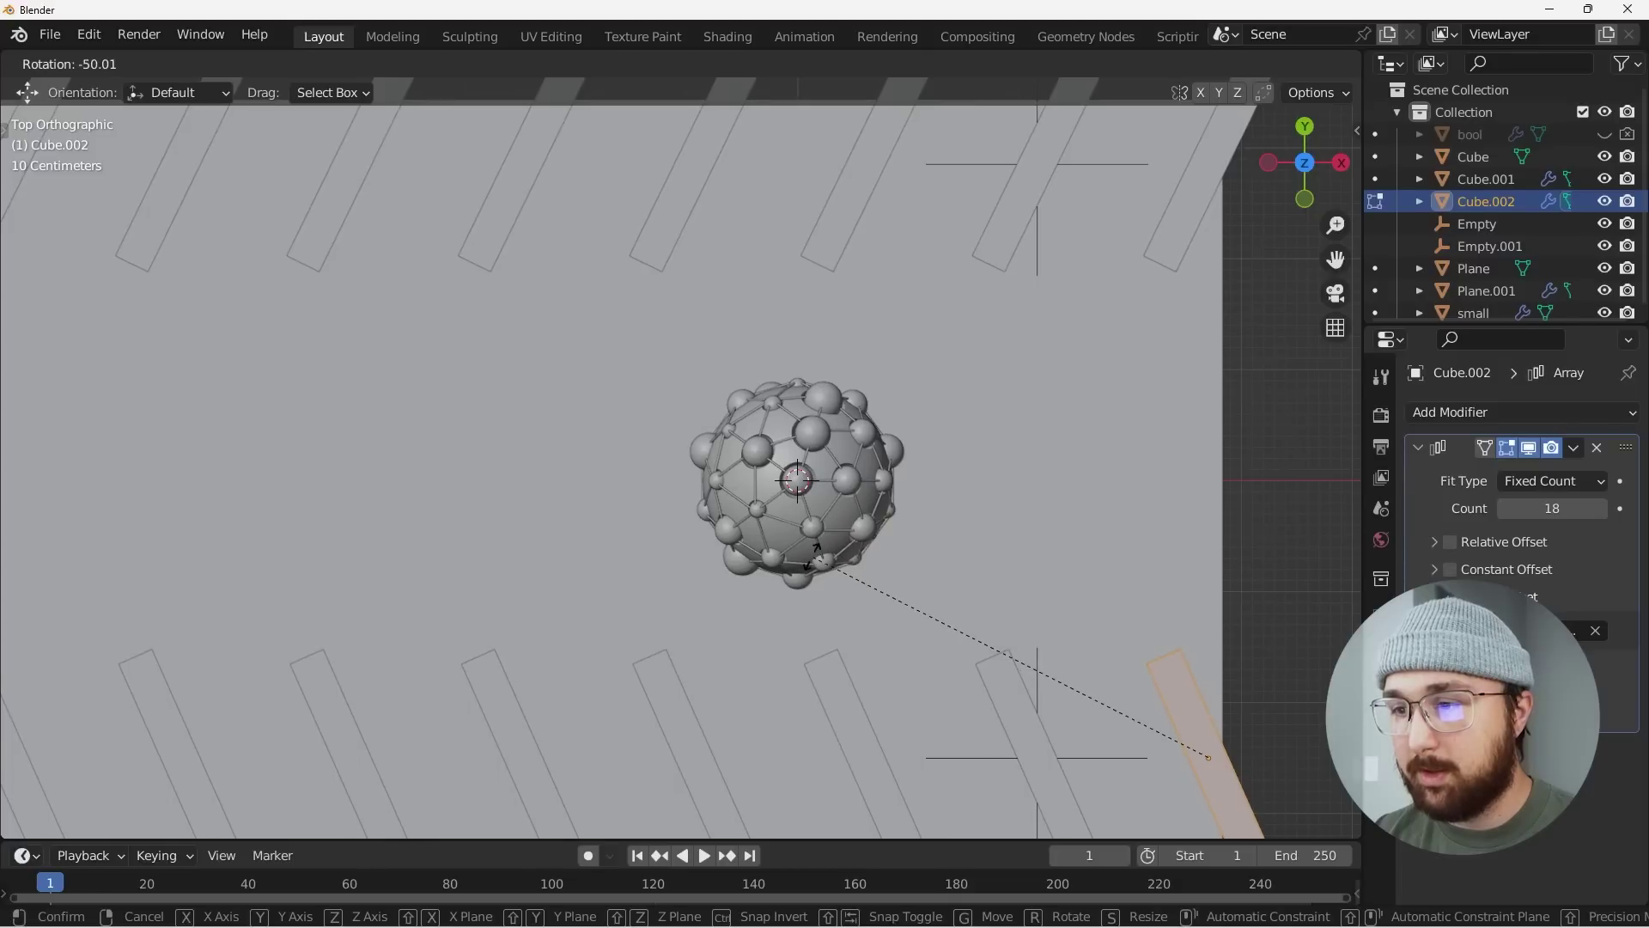
click(814, 557)
middle_drag(813, 556, 921, 343)
key(Tab)
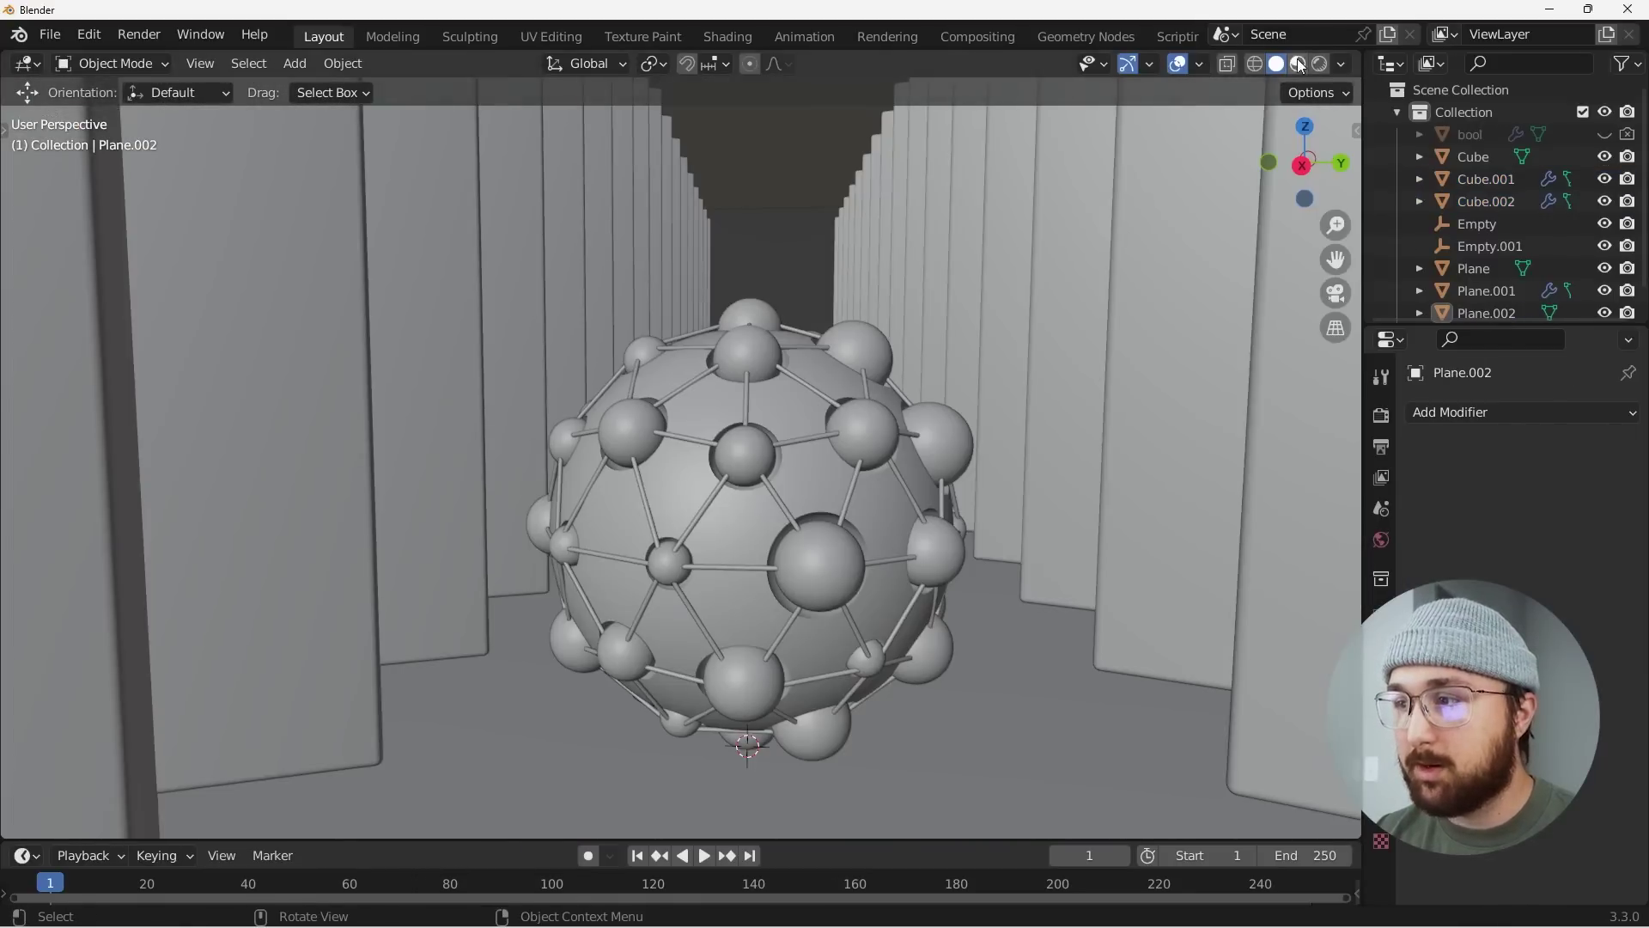
Switch the viewport to Material Preview shading and select the main sphere.
click(1298, 64)
scroll(1117, 291, down, 3)
scroll(1111, 306, up, 2)
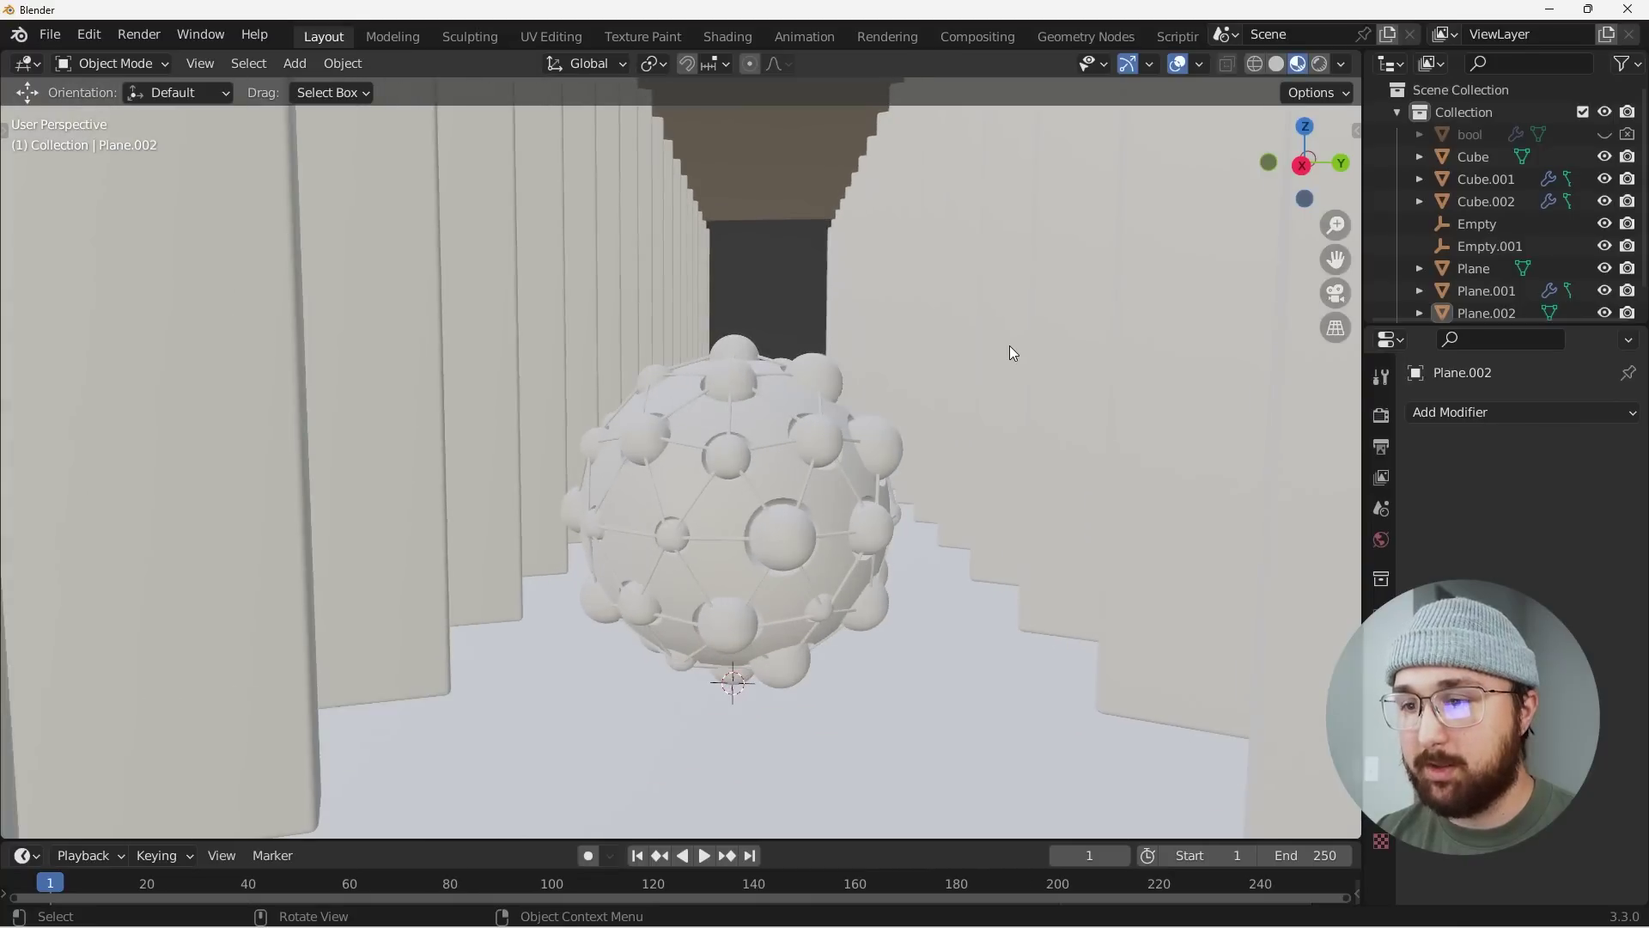
click(811, 486)
click(829, 490)
scroll(852, 499, up, 2)
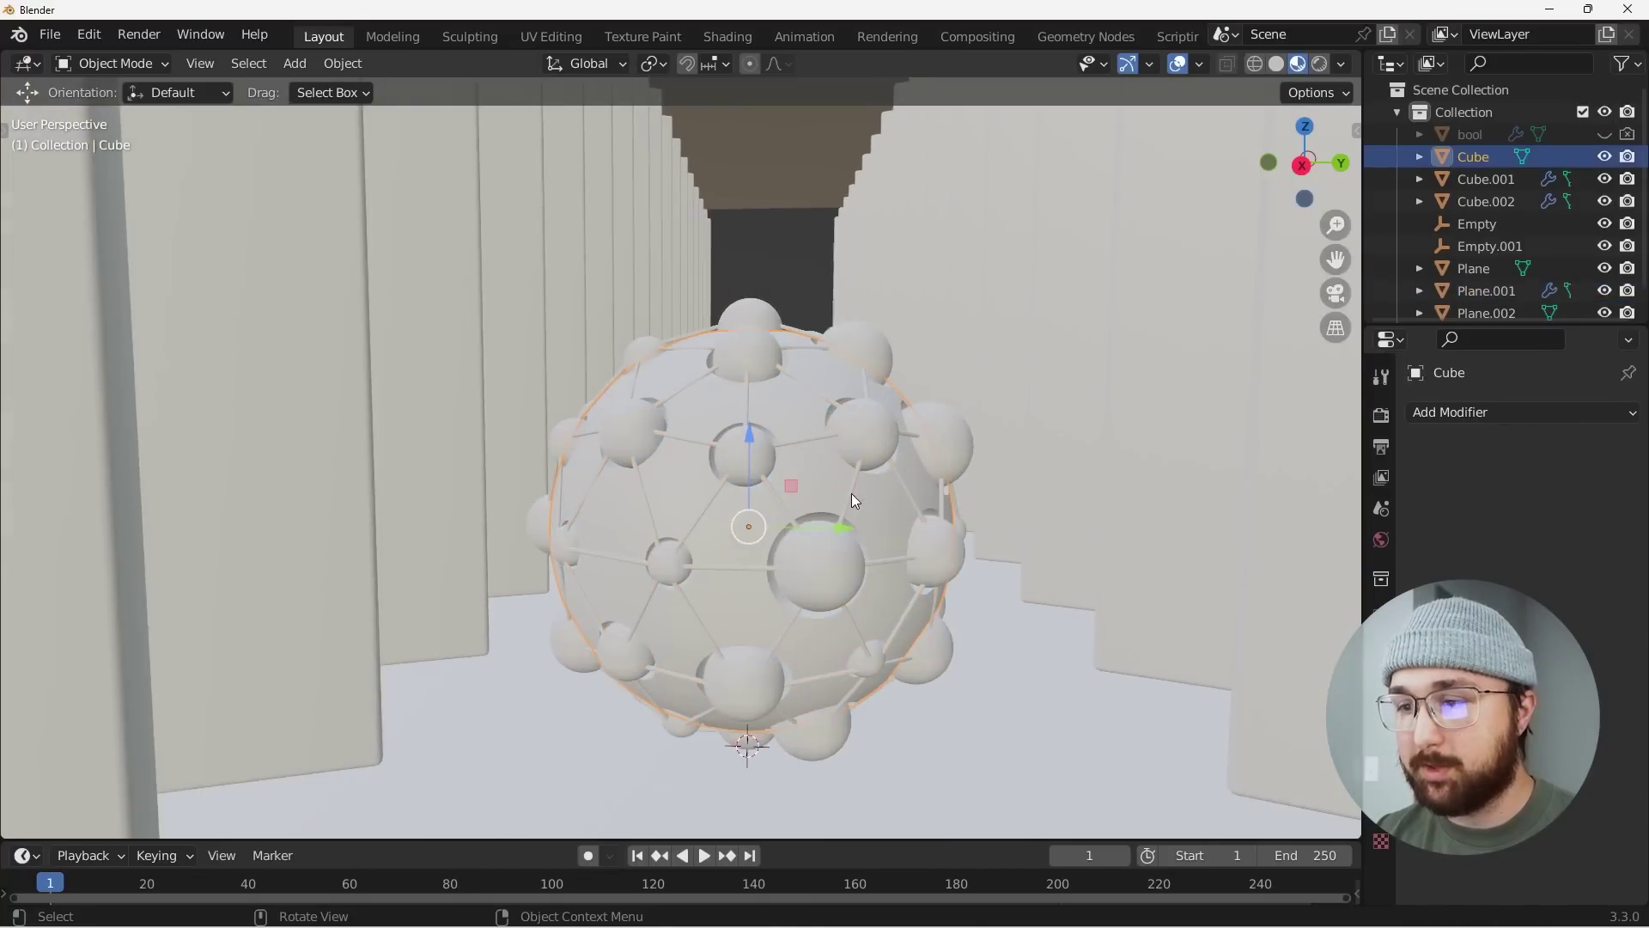
Show the Realtime Materials add-on and set its material category to Basics.
key(n)
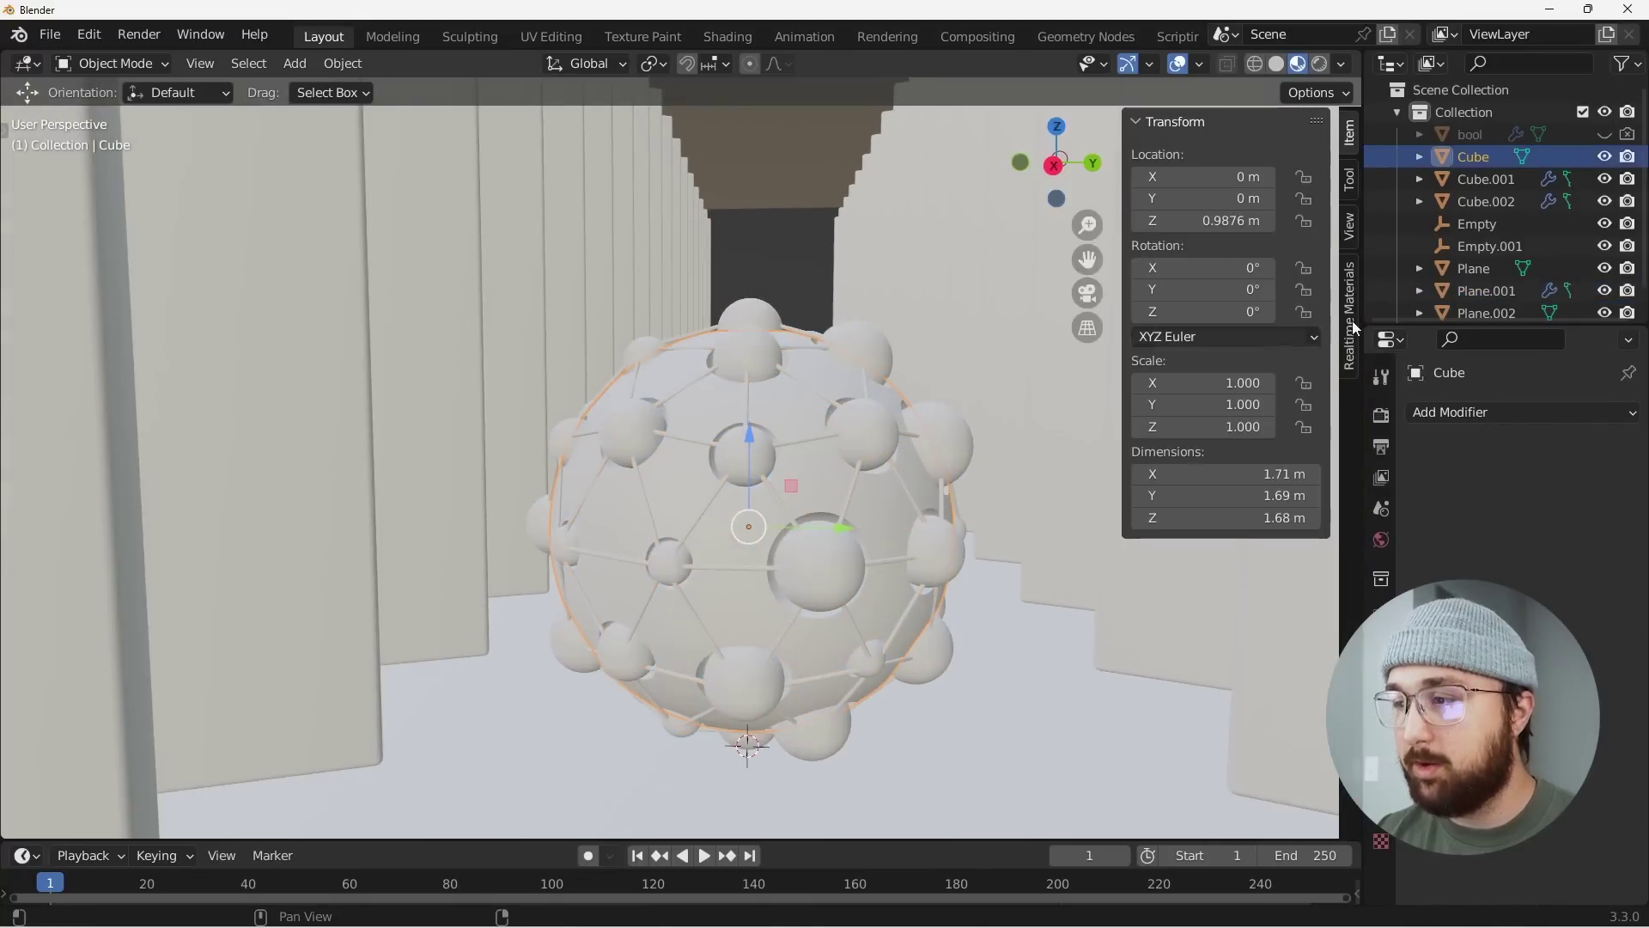
click(1350, 292)
click(1230, 157)
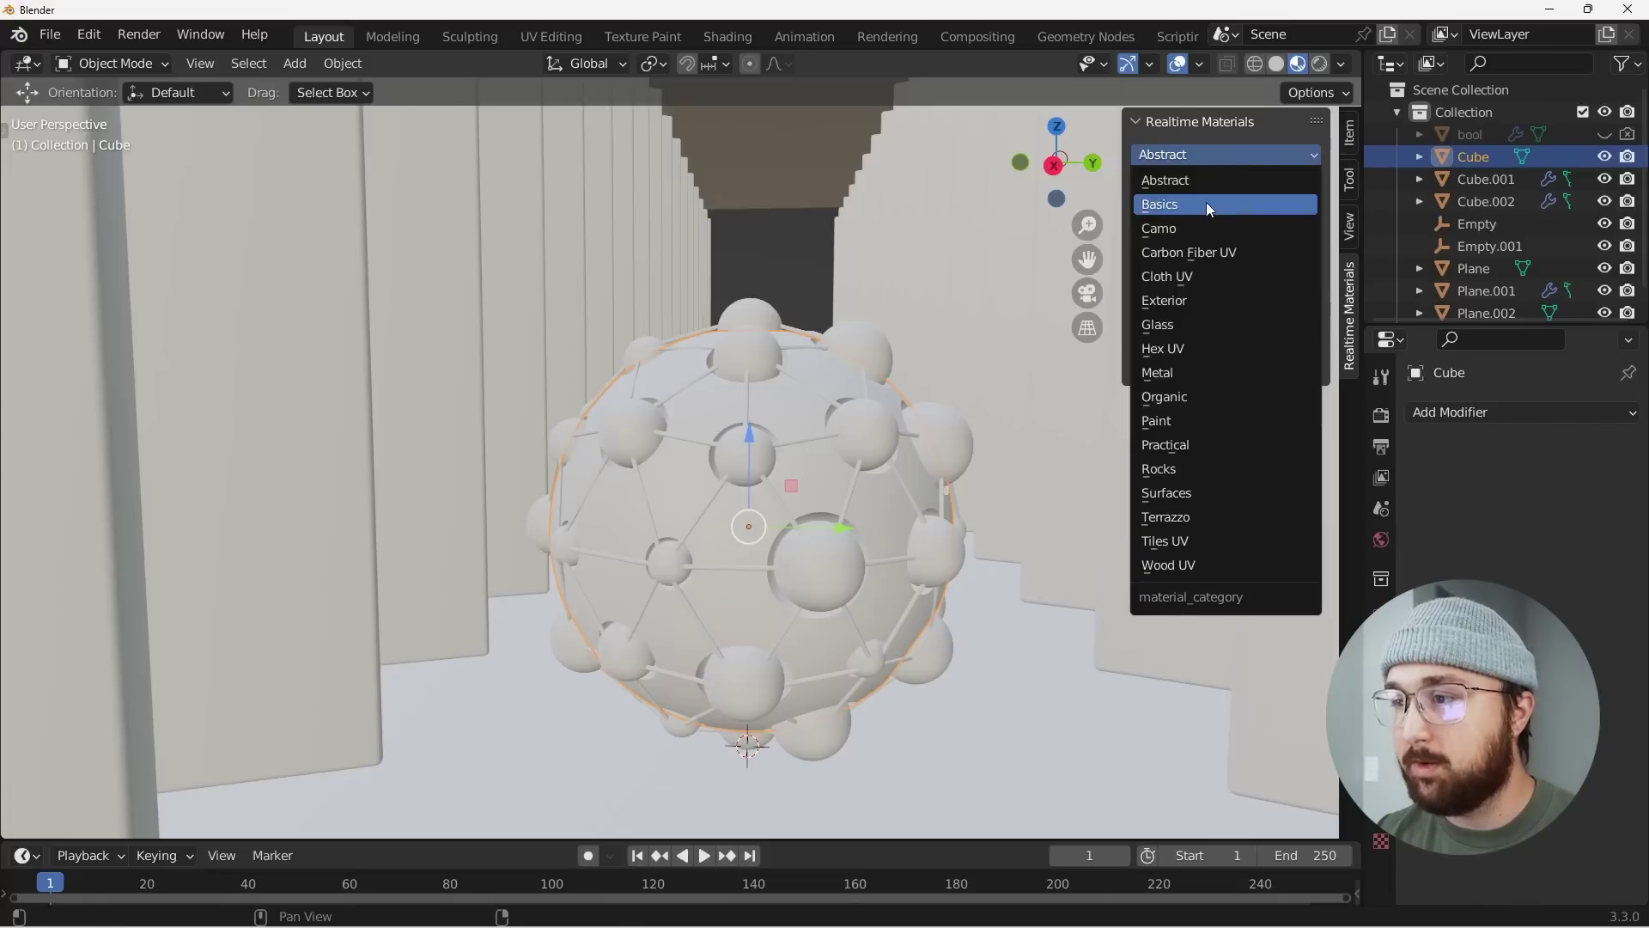
click(1237, 181)
click(1250, 215)
click(1188, 152)
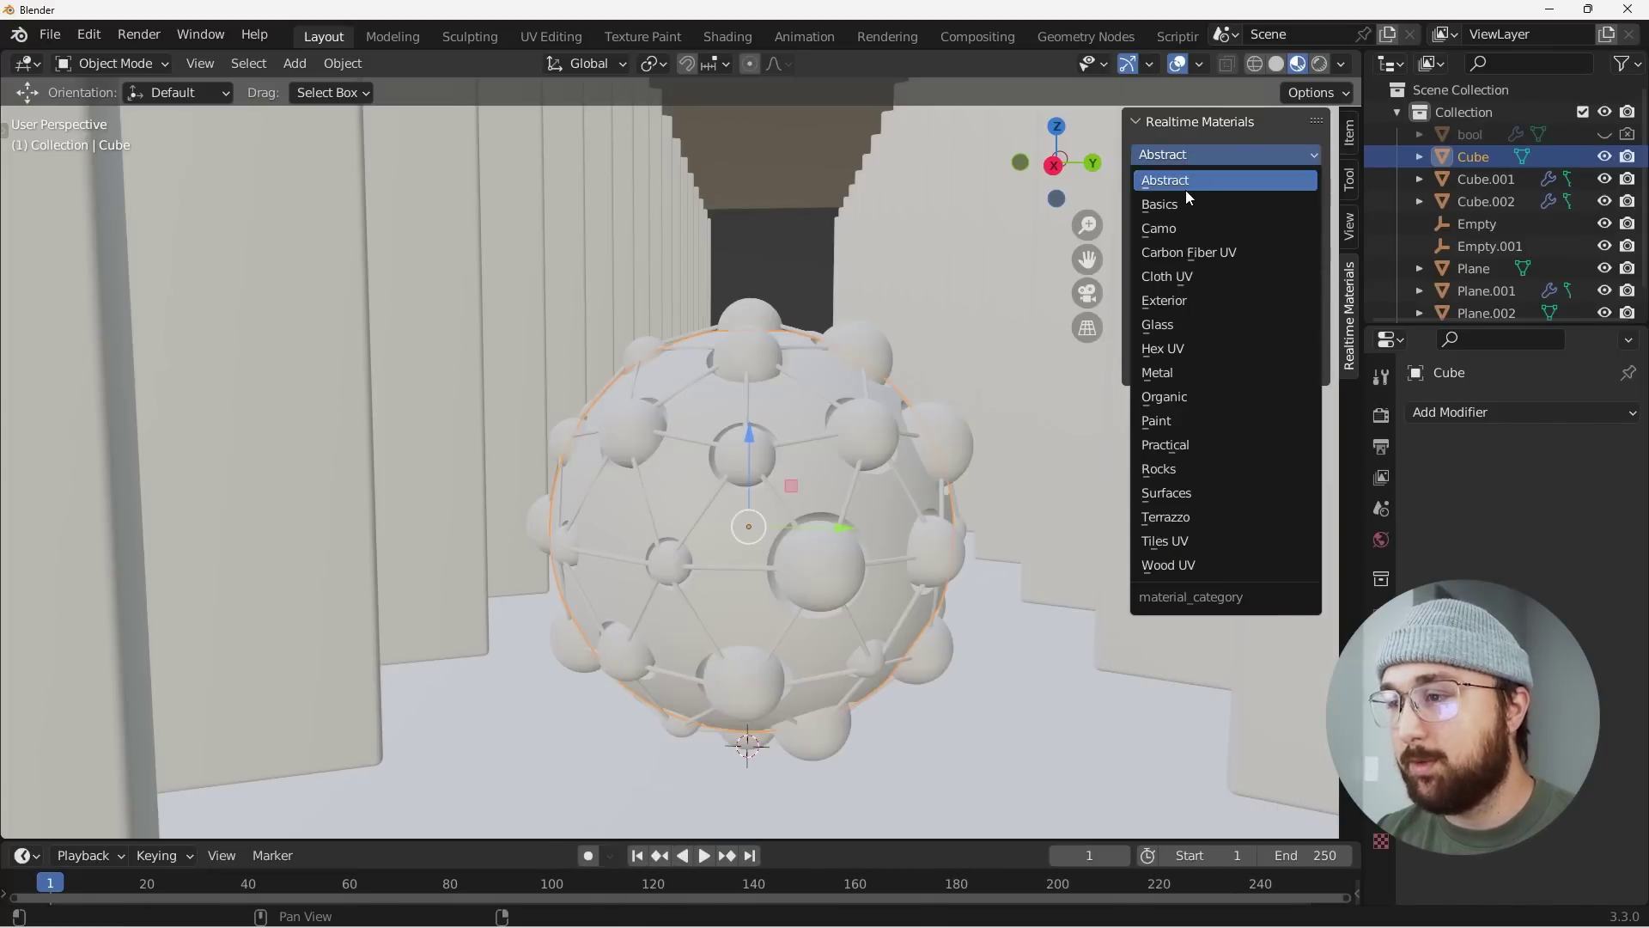
click(1186, 184)
click(1181, 155)
click(1183, 204)
Add the Basic Metal material to the main sphere.
click(1244, 215)
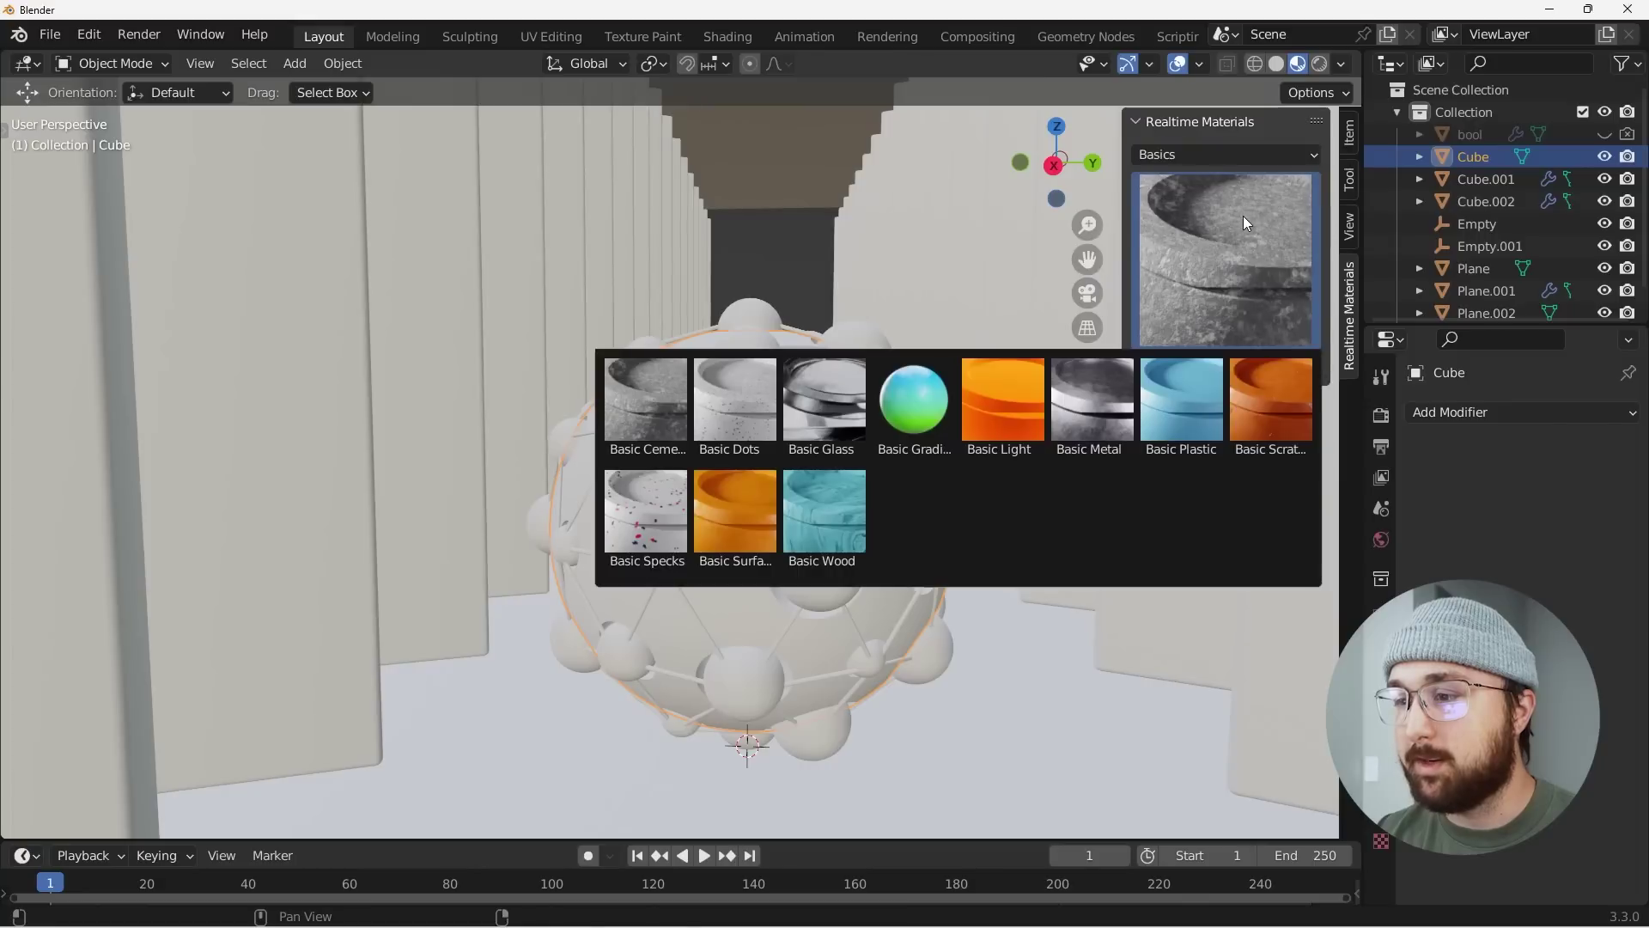
click(1103, 425)
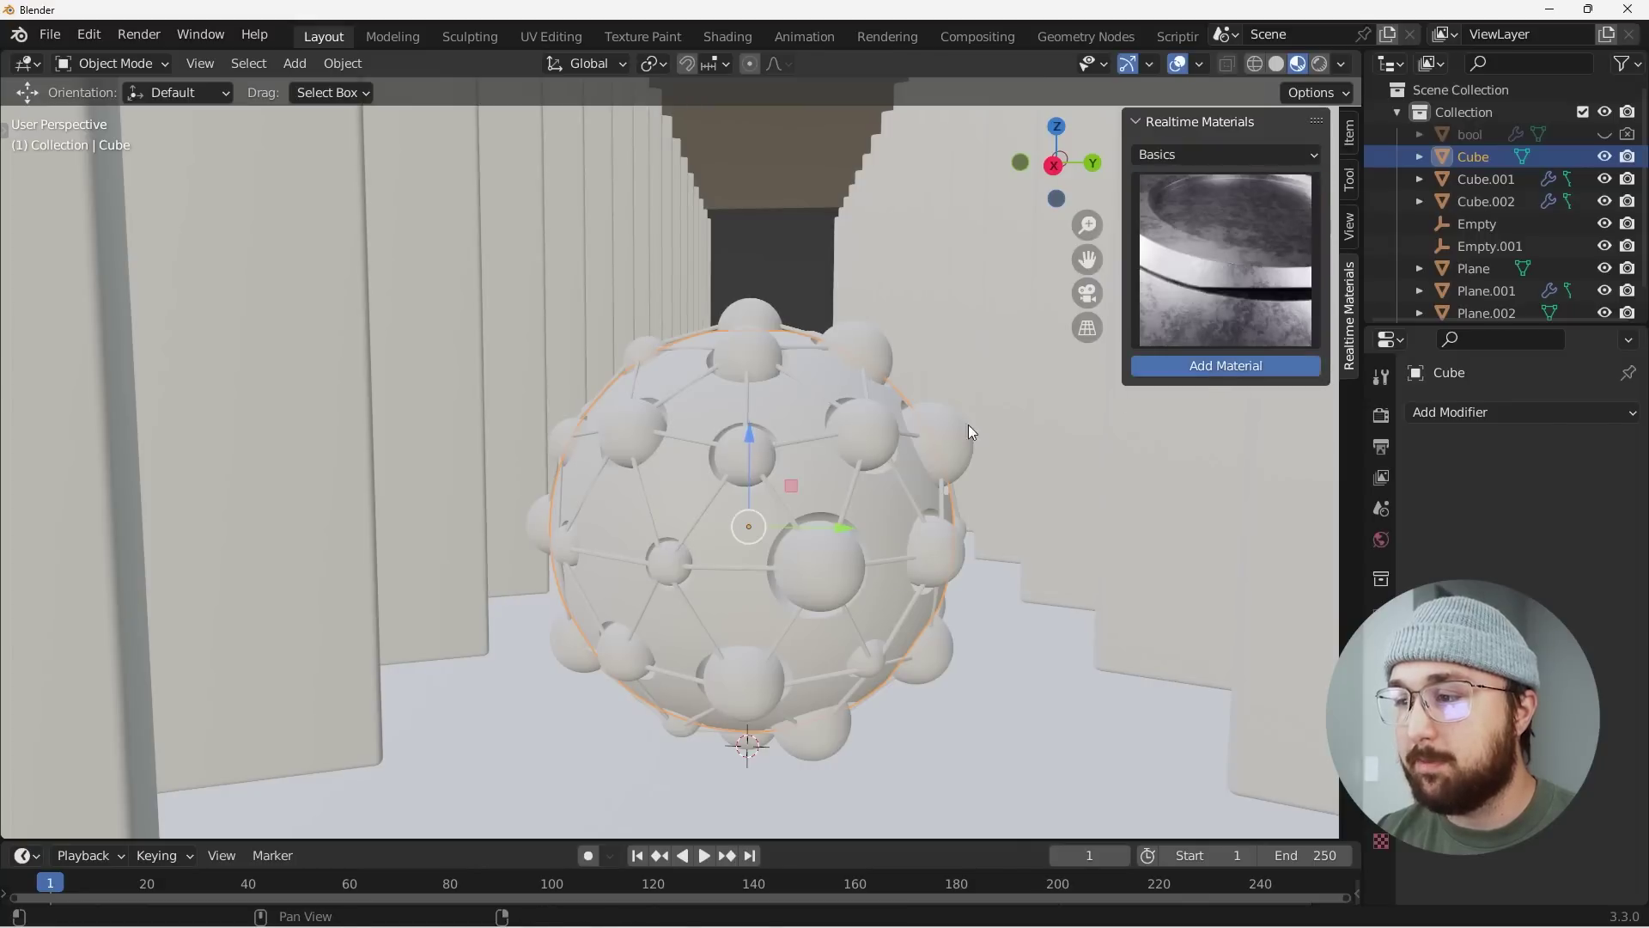
scroll(881, 404, up, 6)
scroll(773, 433, down, 3)
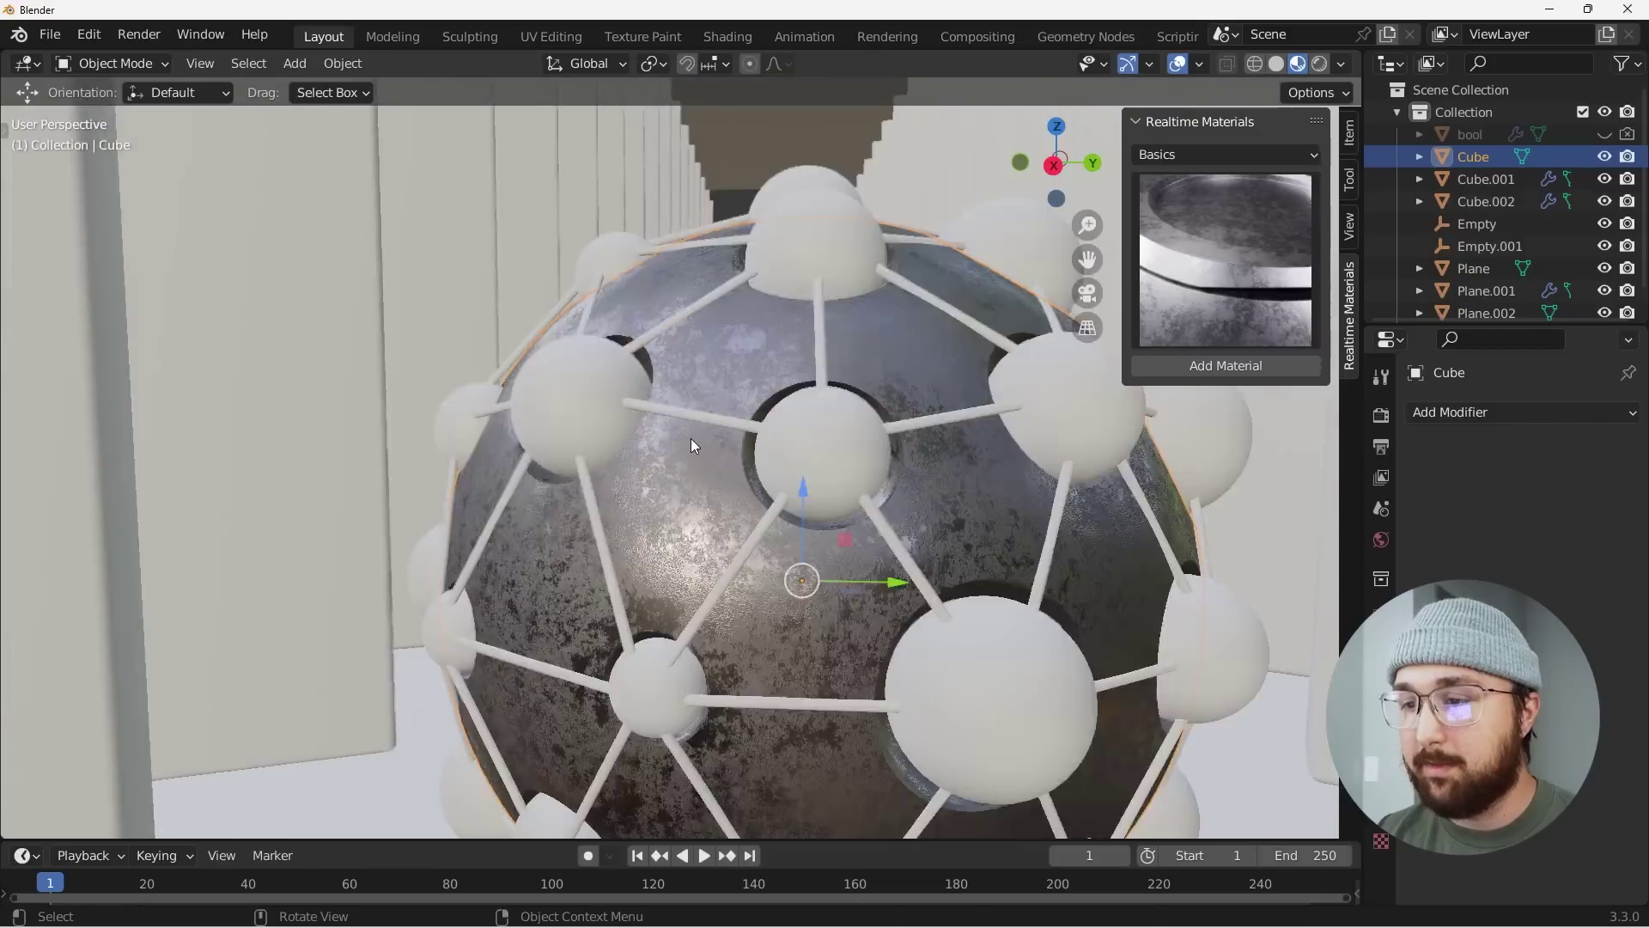
Apply the Basic Metal material to the small spheres and the struts through their Geometry Nodes setups.
scroll(693, 443, down, 3)
click(766, 438)
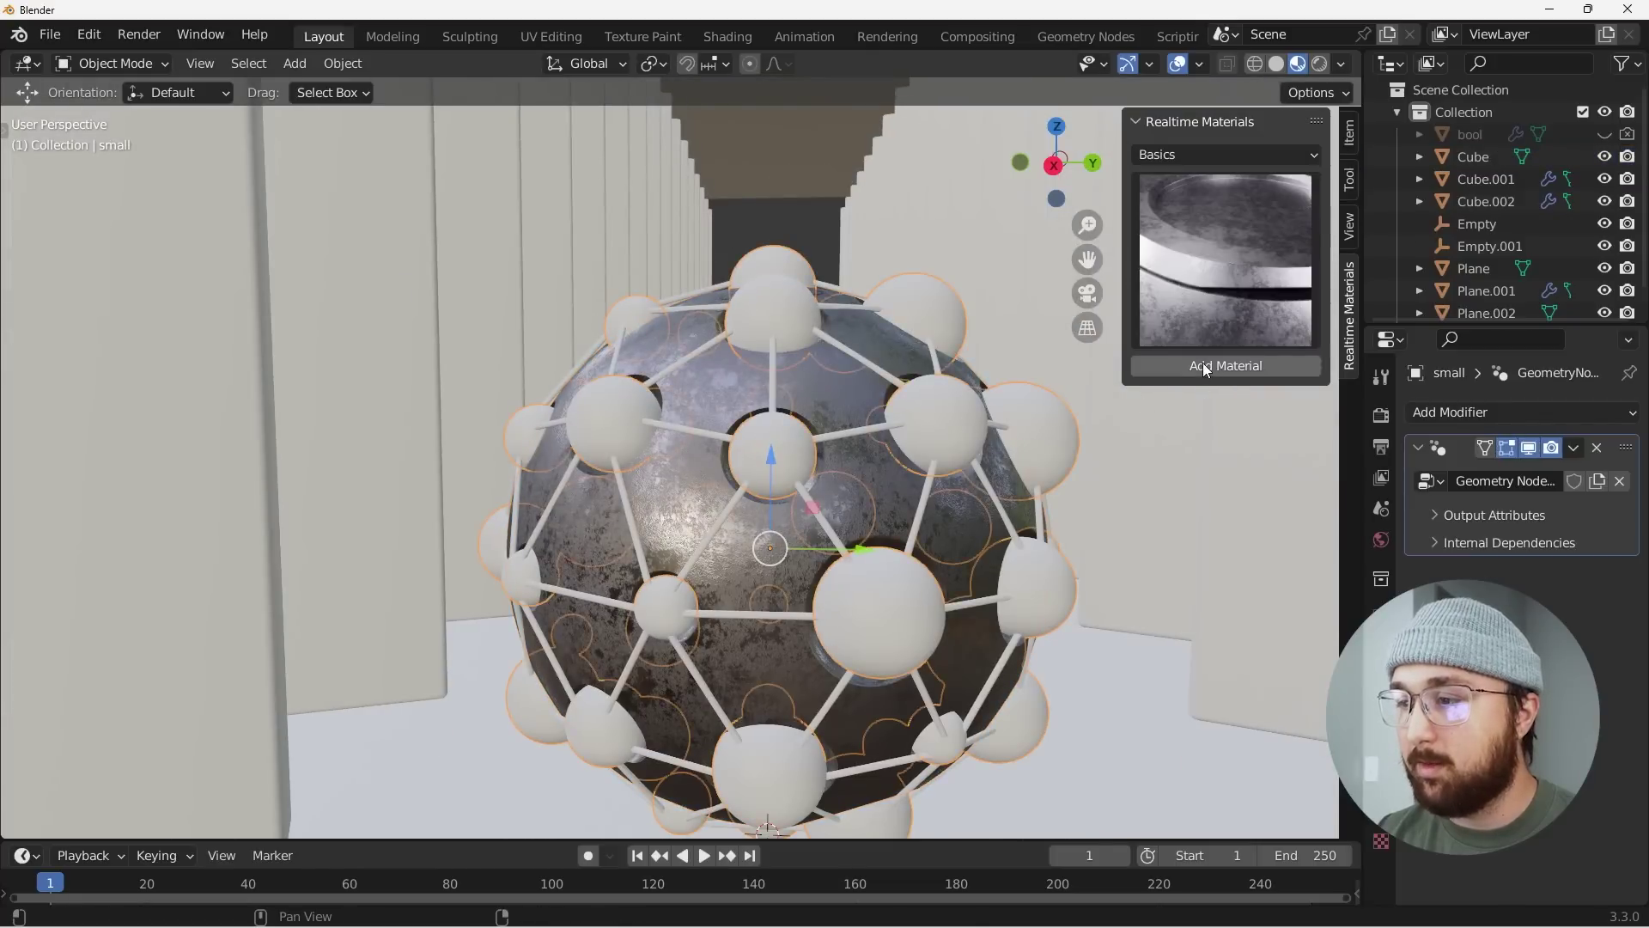
click(1089, 36)
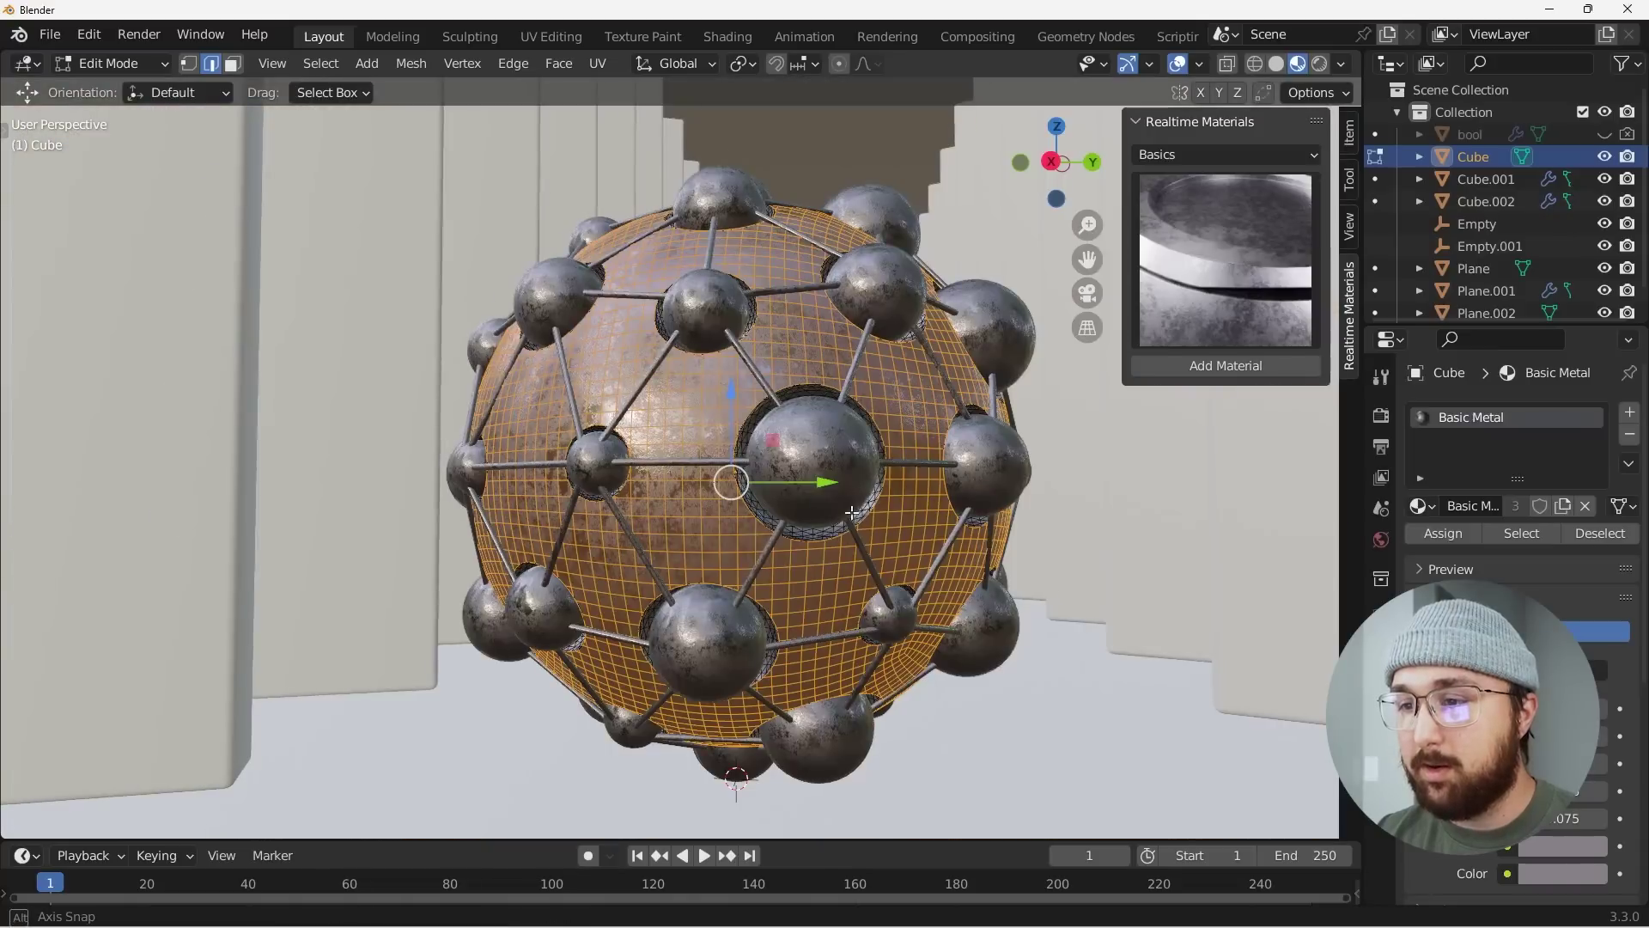
Invert the main sphere's face selection to the recesses and assign them a new material with an Emission surface.
middle_drag(659, 472, 1072, 541)
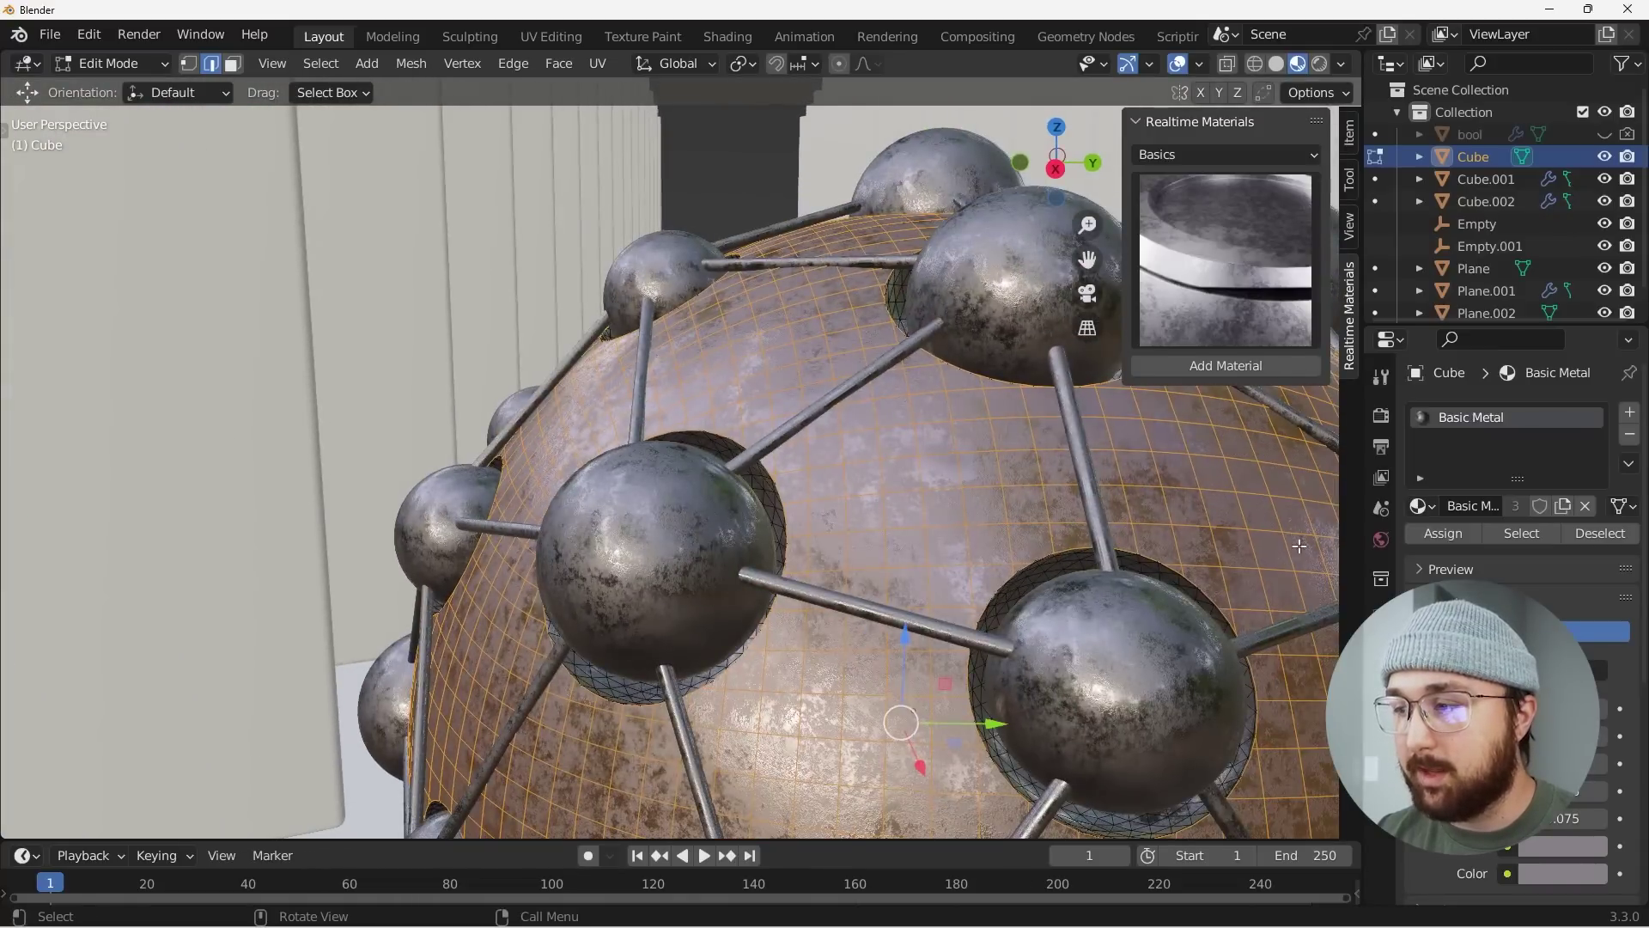
key(ctrl+i)
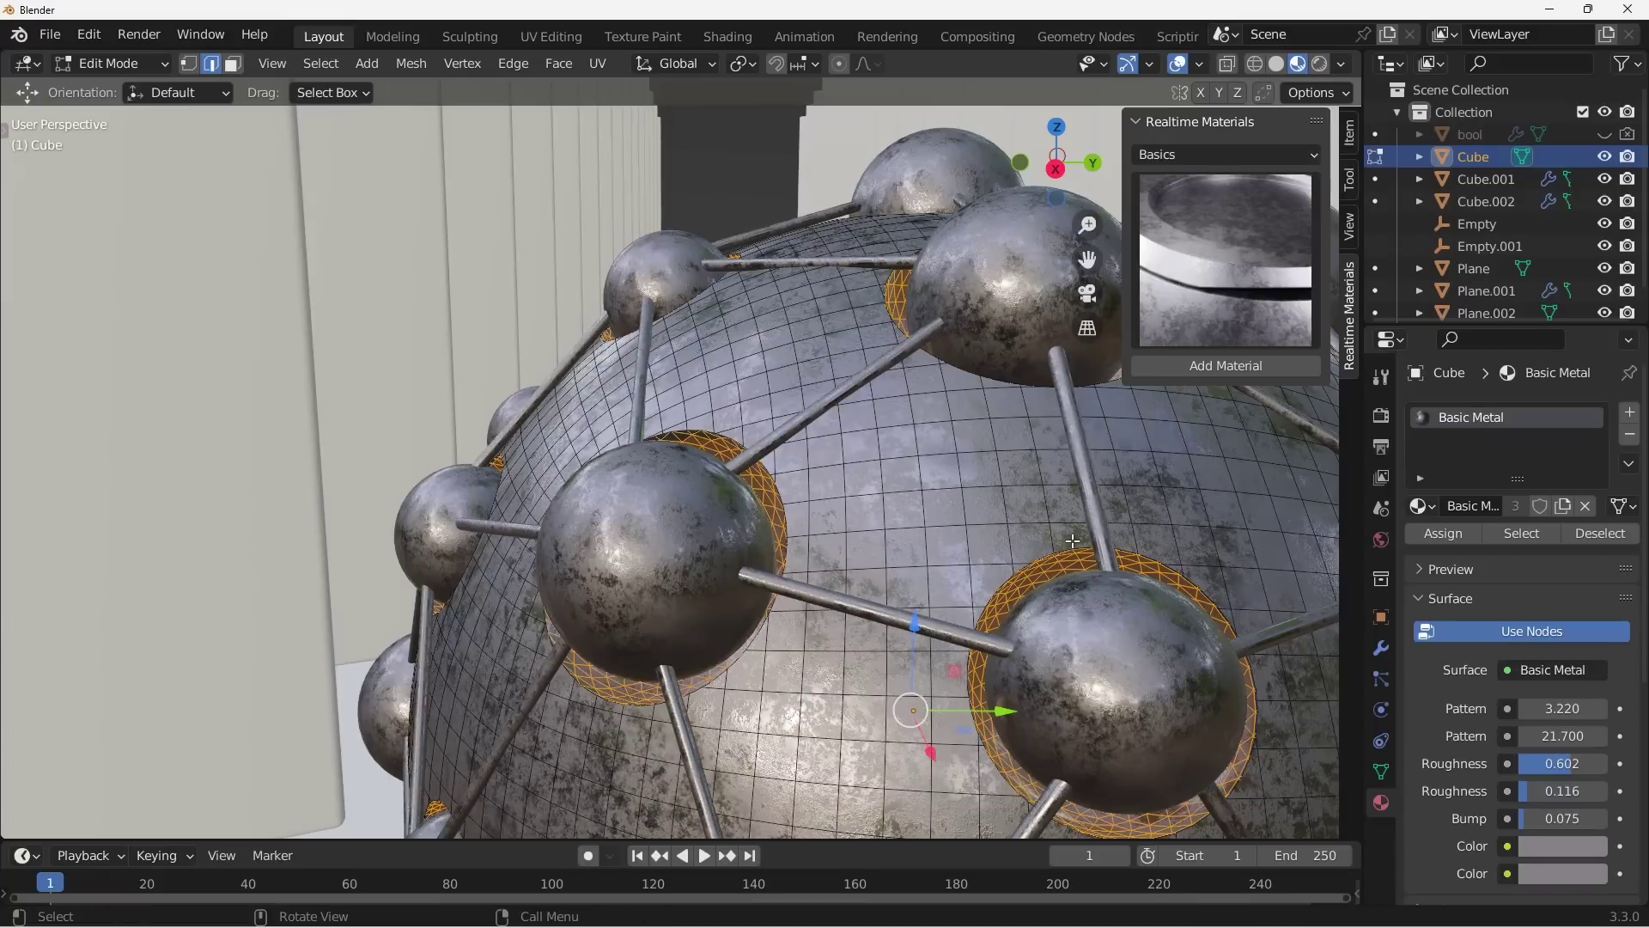
click(1628, 413)
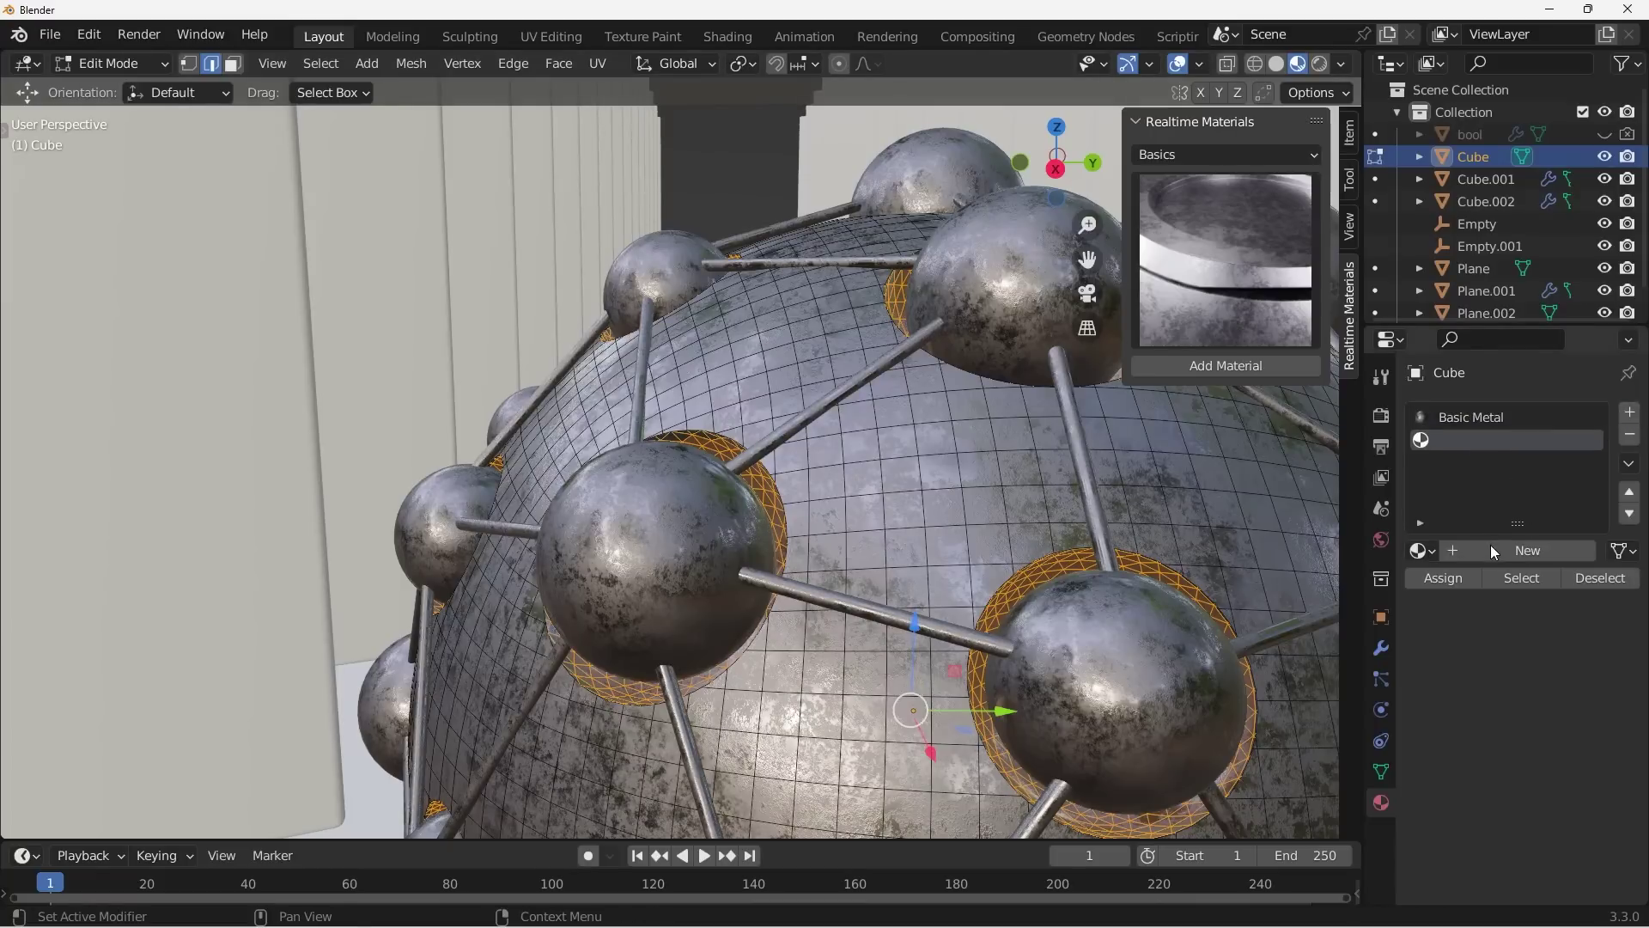
click(1491, 547)
click(1546, 713)
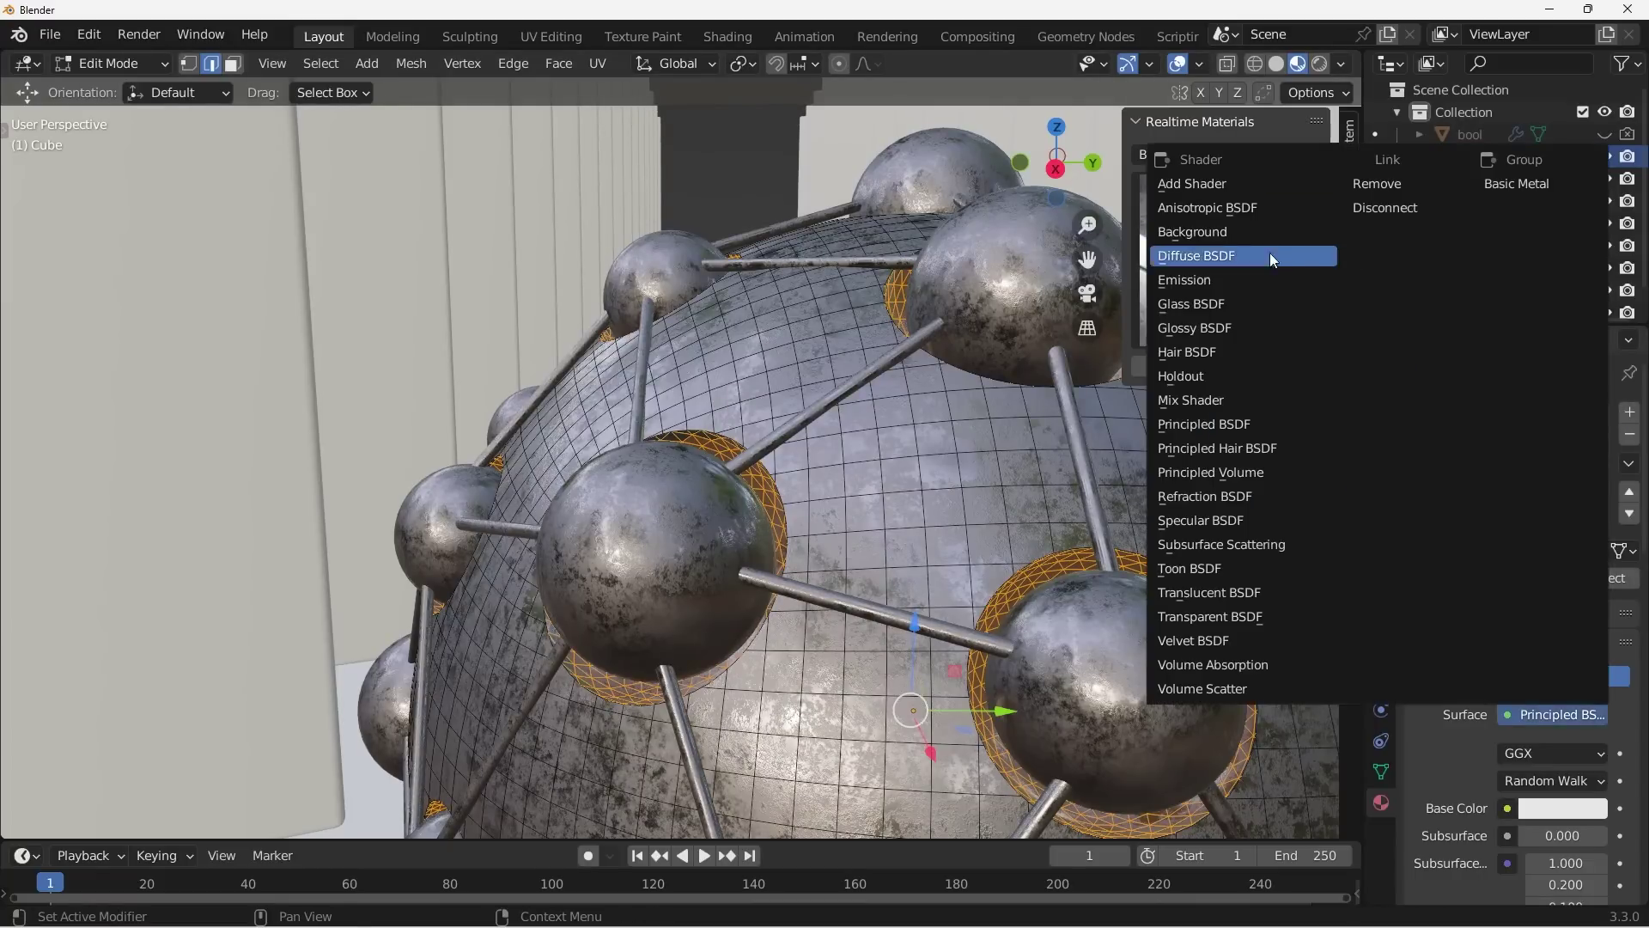
key(Return)
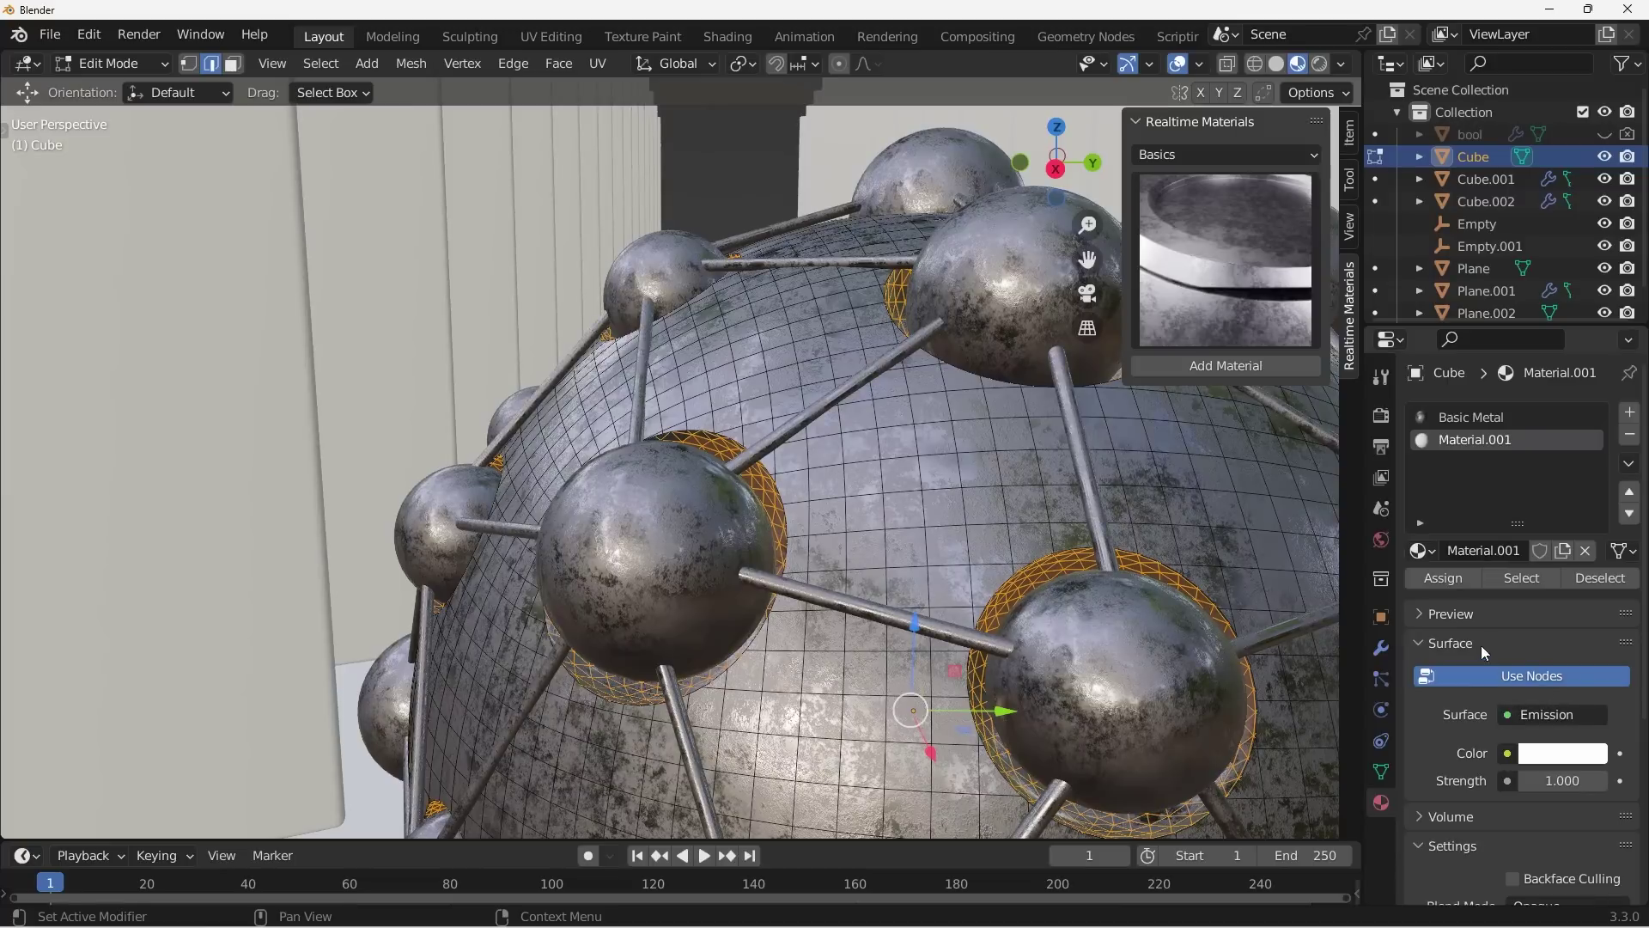
click(1445, 578)
key(Tab)
Set the recess material's emission colour to orange and raise its strength.
click(1559, 725)
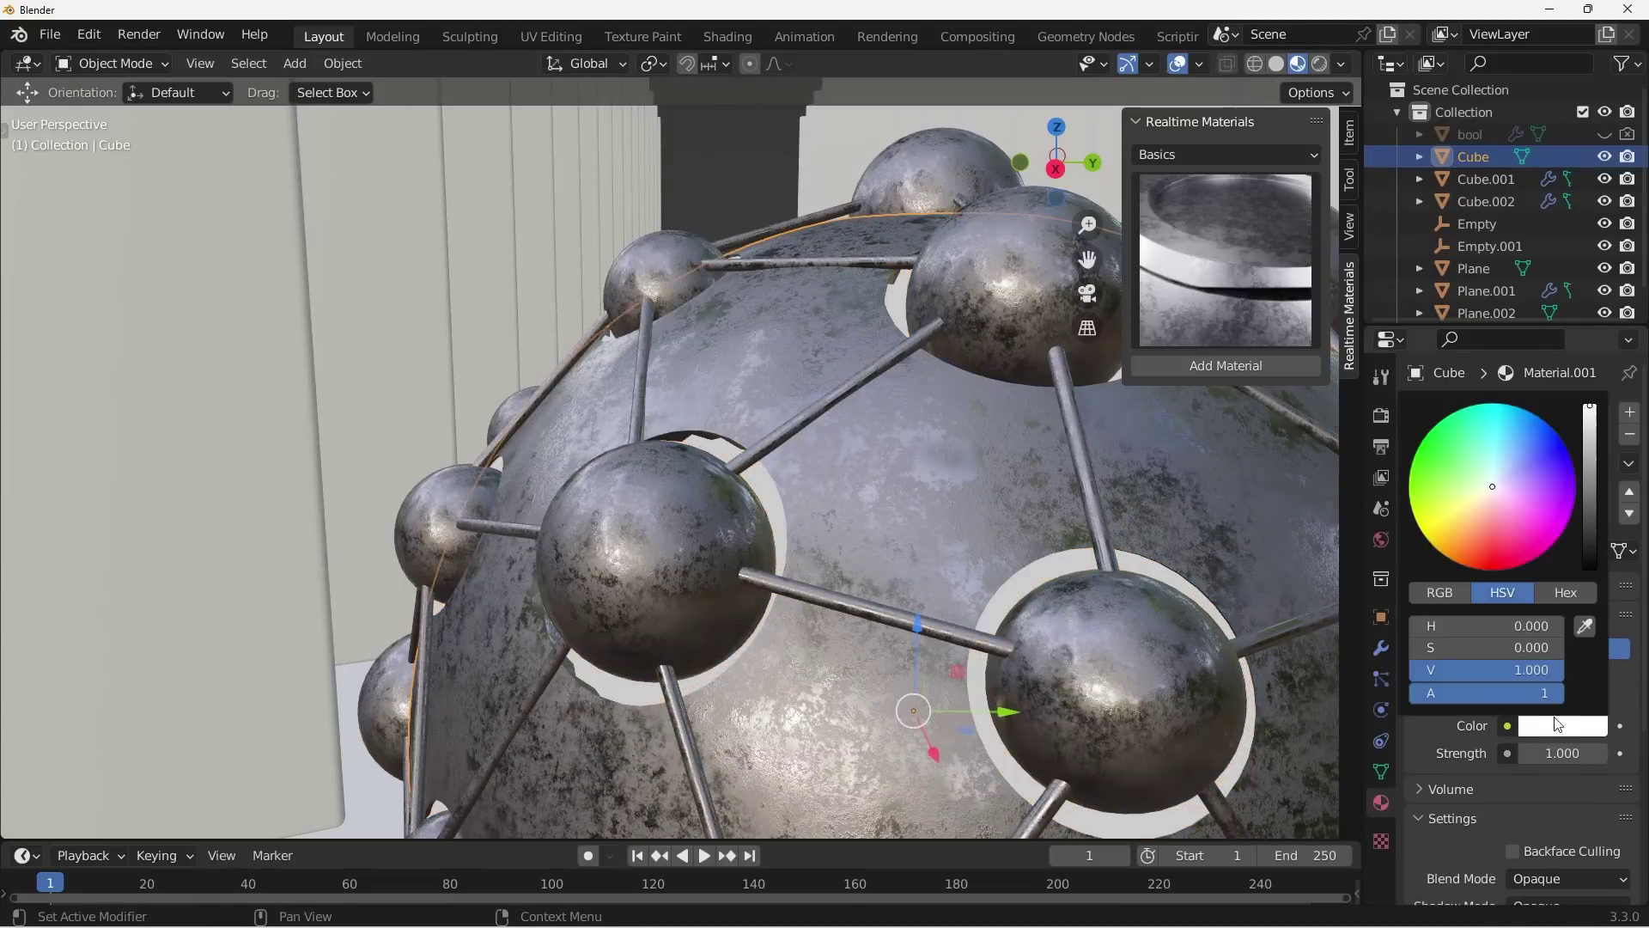
drag(1465, 544, 1458, 565)
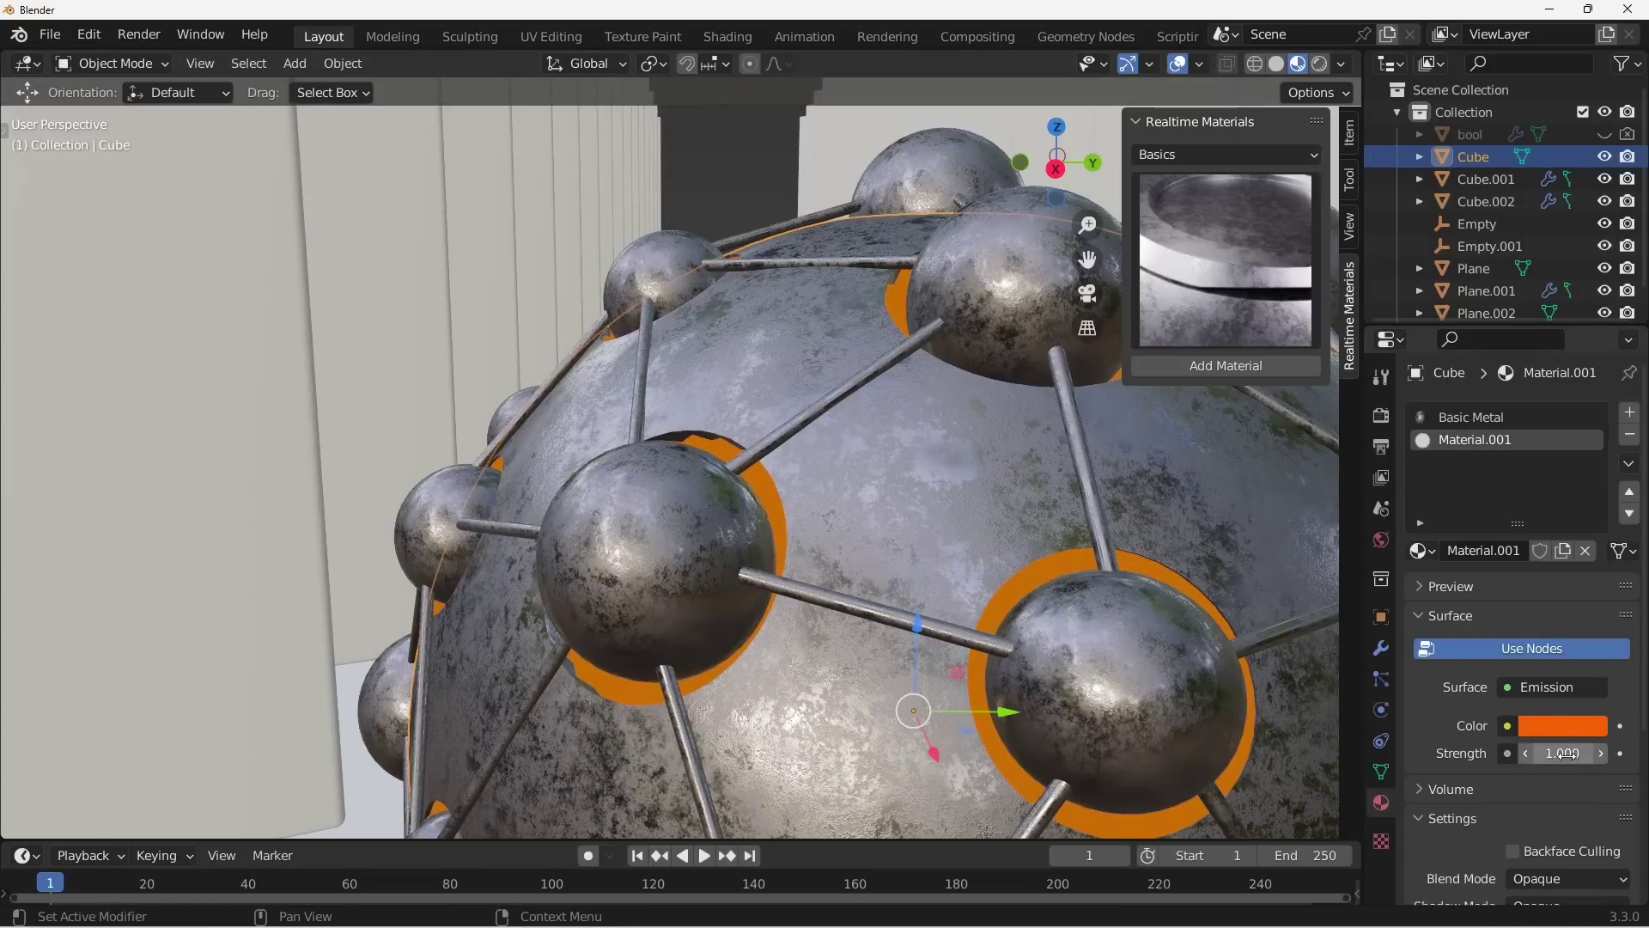
drag(1562, 752, 1606, 753)
Enable Ambient Occlusion, Bloom, Screen Space Reflections and Motion Blur for Eevee, and switch the render engine to Cycles.
click(1381, 415)
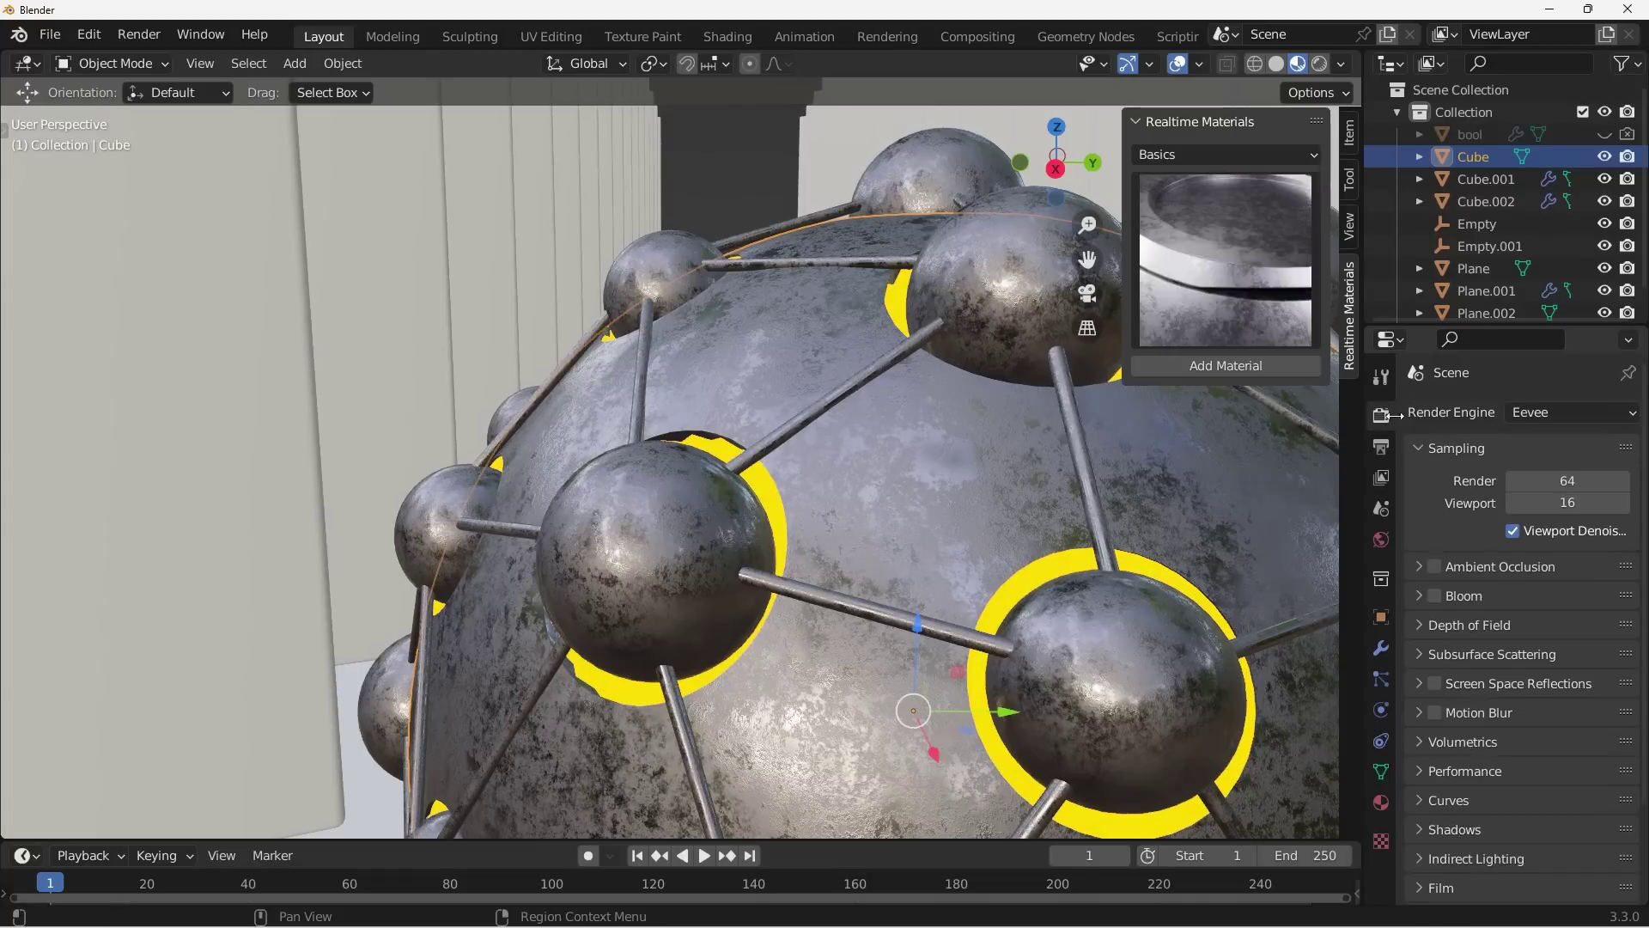
click(1571, 412)
drag(1433, 567, 1434, 713)
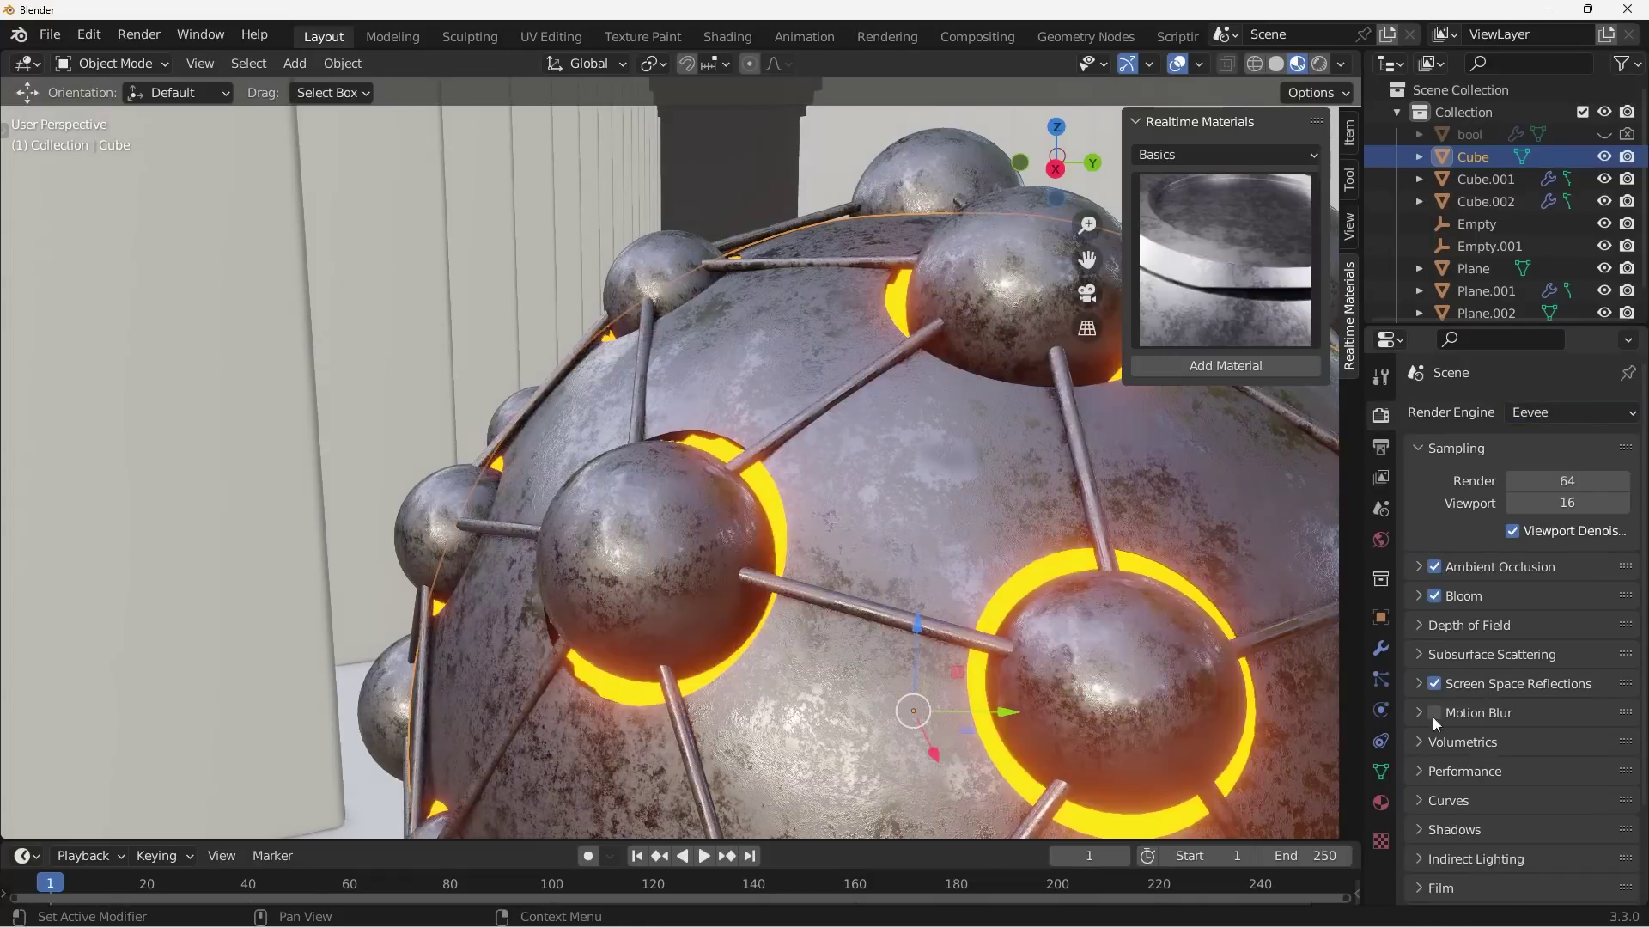
click(1567, 413)
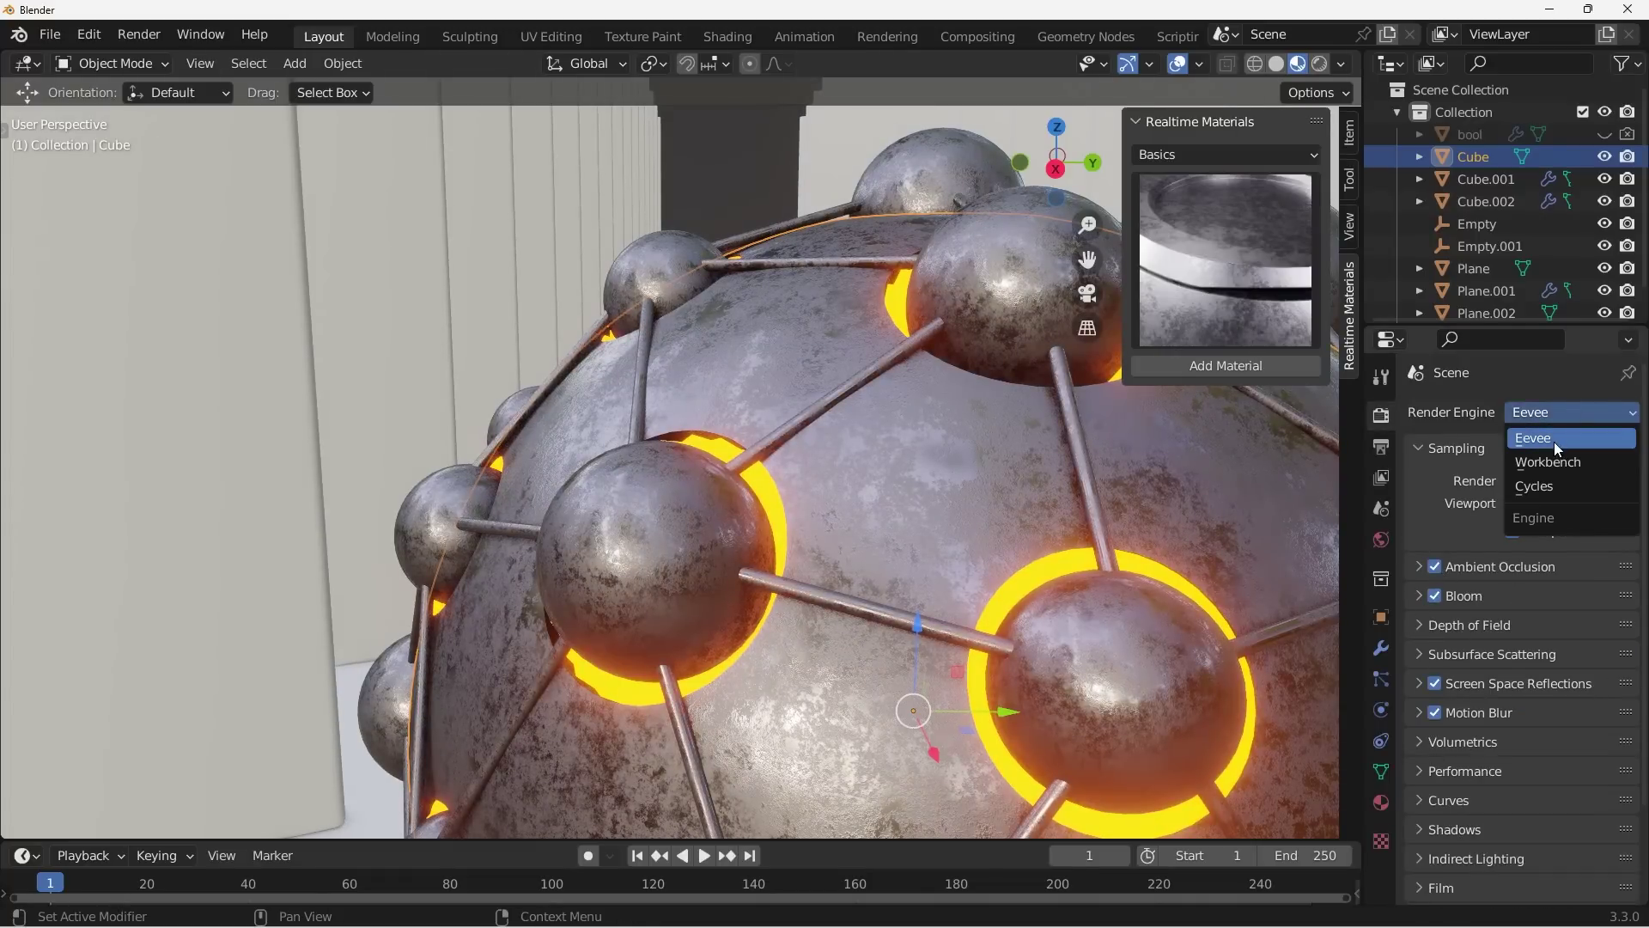
click(1543, 486)
Add the Basic Cement material to the first slab wall, Cube.001.
scroll(962, 408, down, 10)
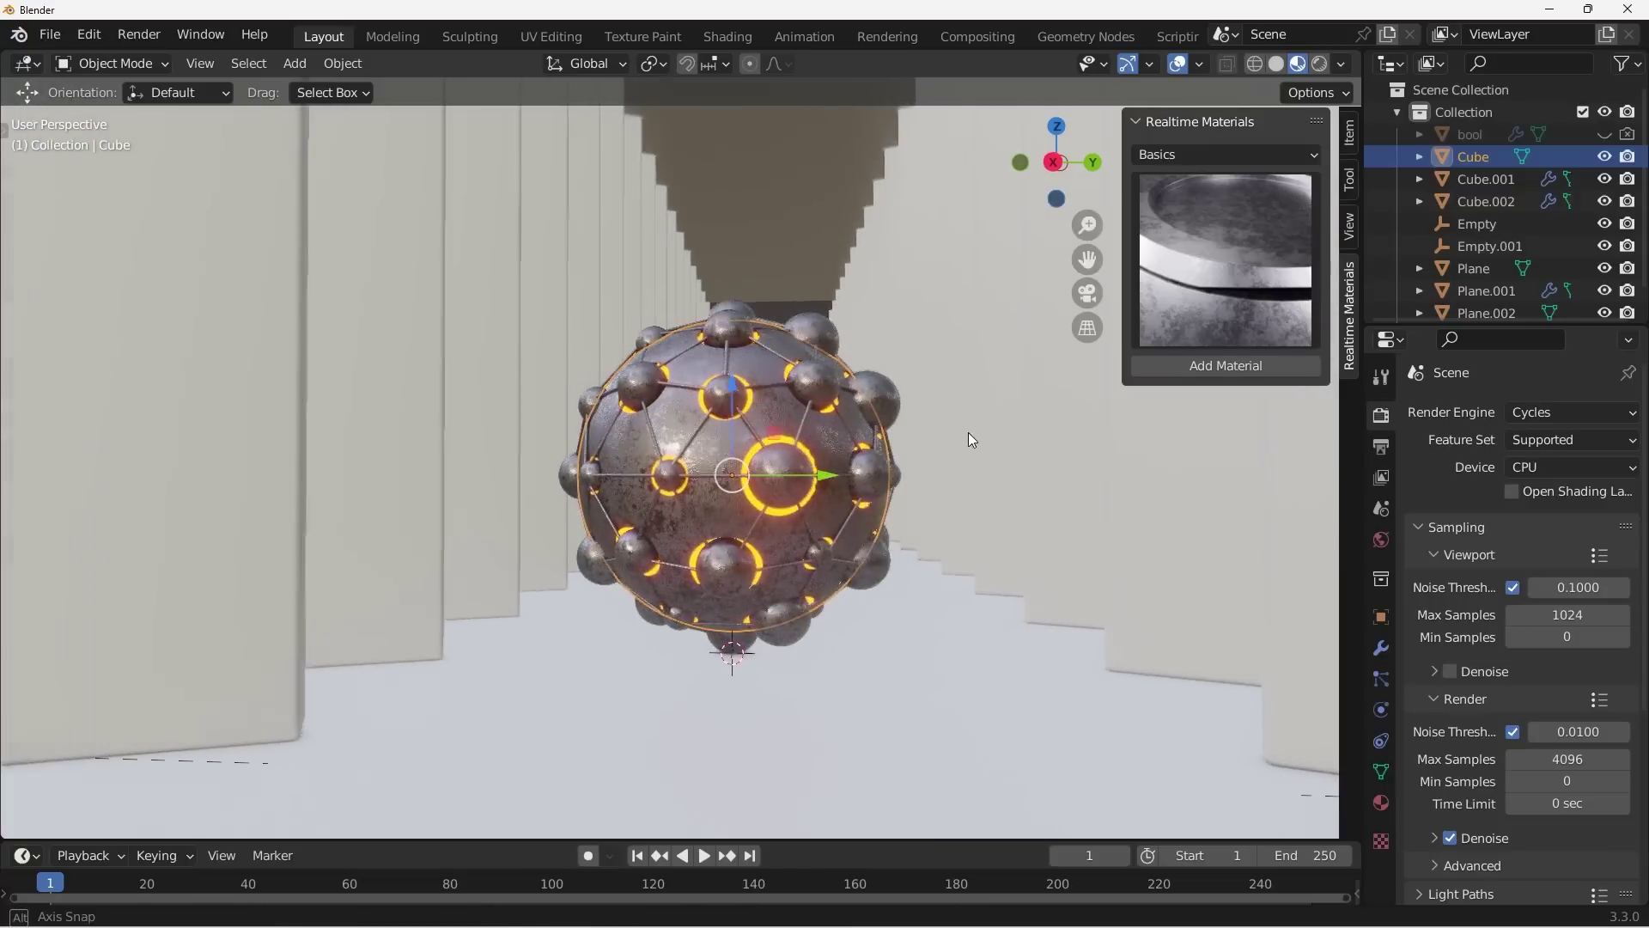
scroll(962, 434, up, 3)
scroll(959, 436, down, 1)
click(1133, 562)
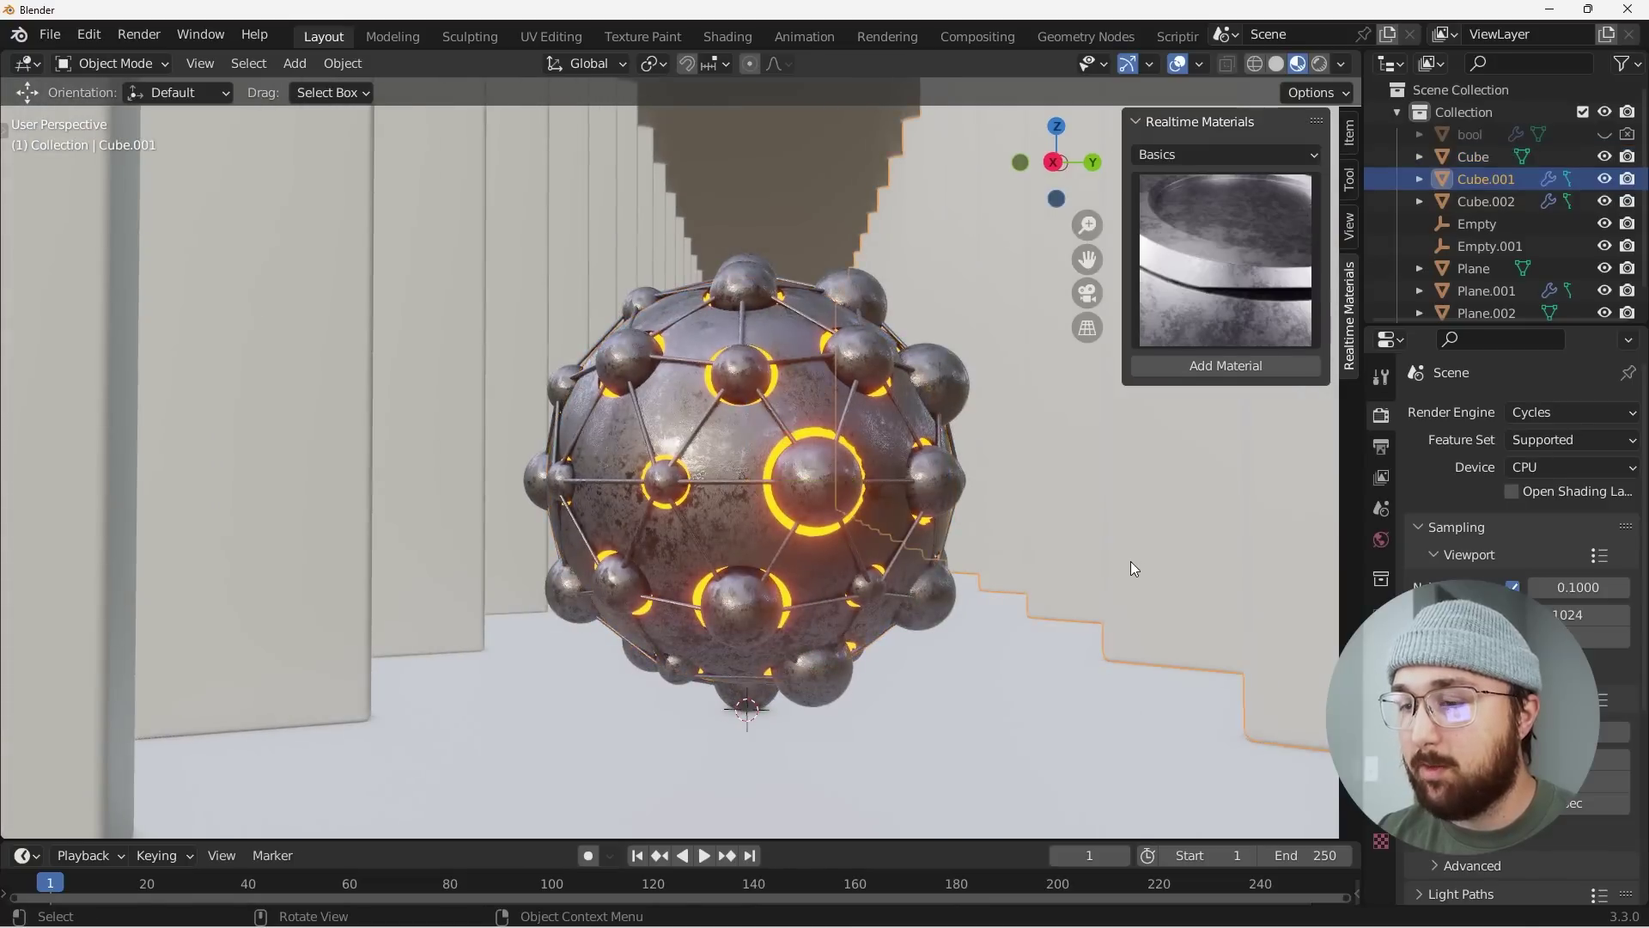
scroll(1130, 567, down, 1)
click(1231, 207)
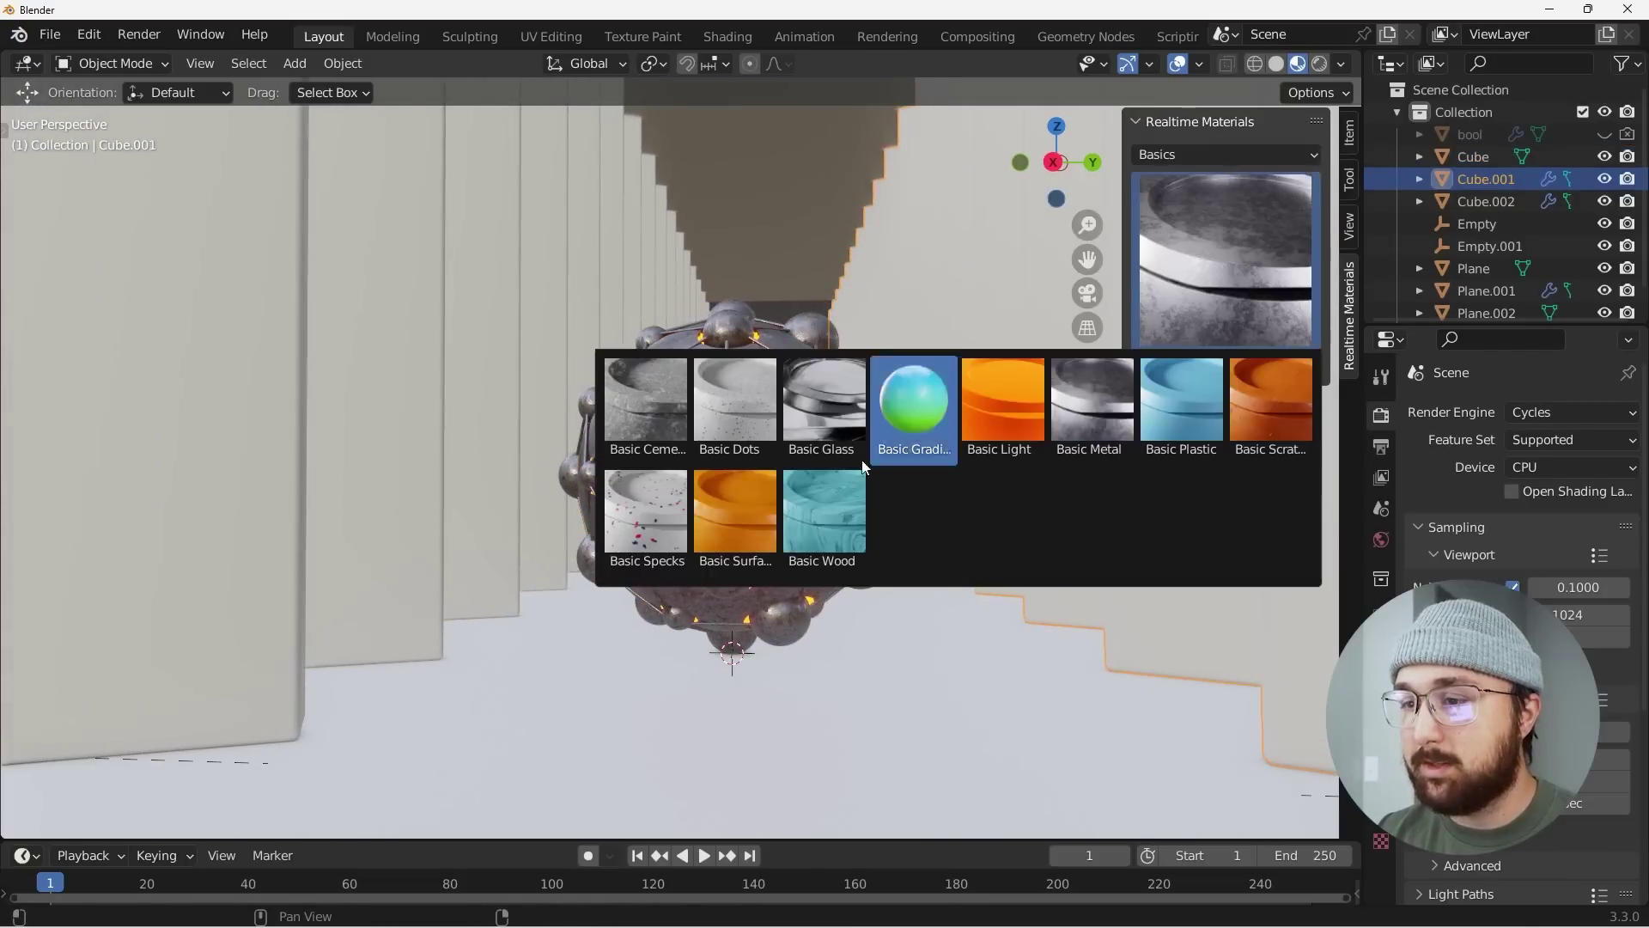
click(670, 417)
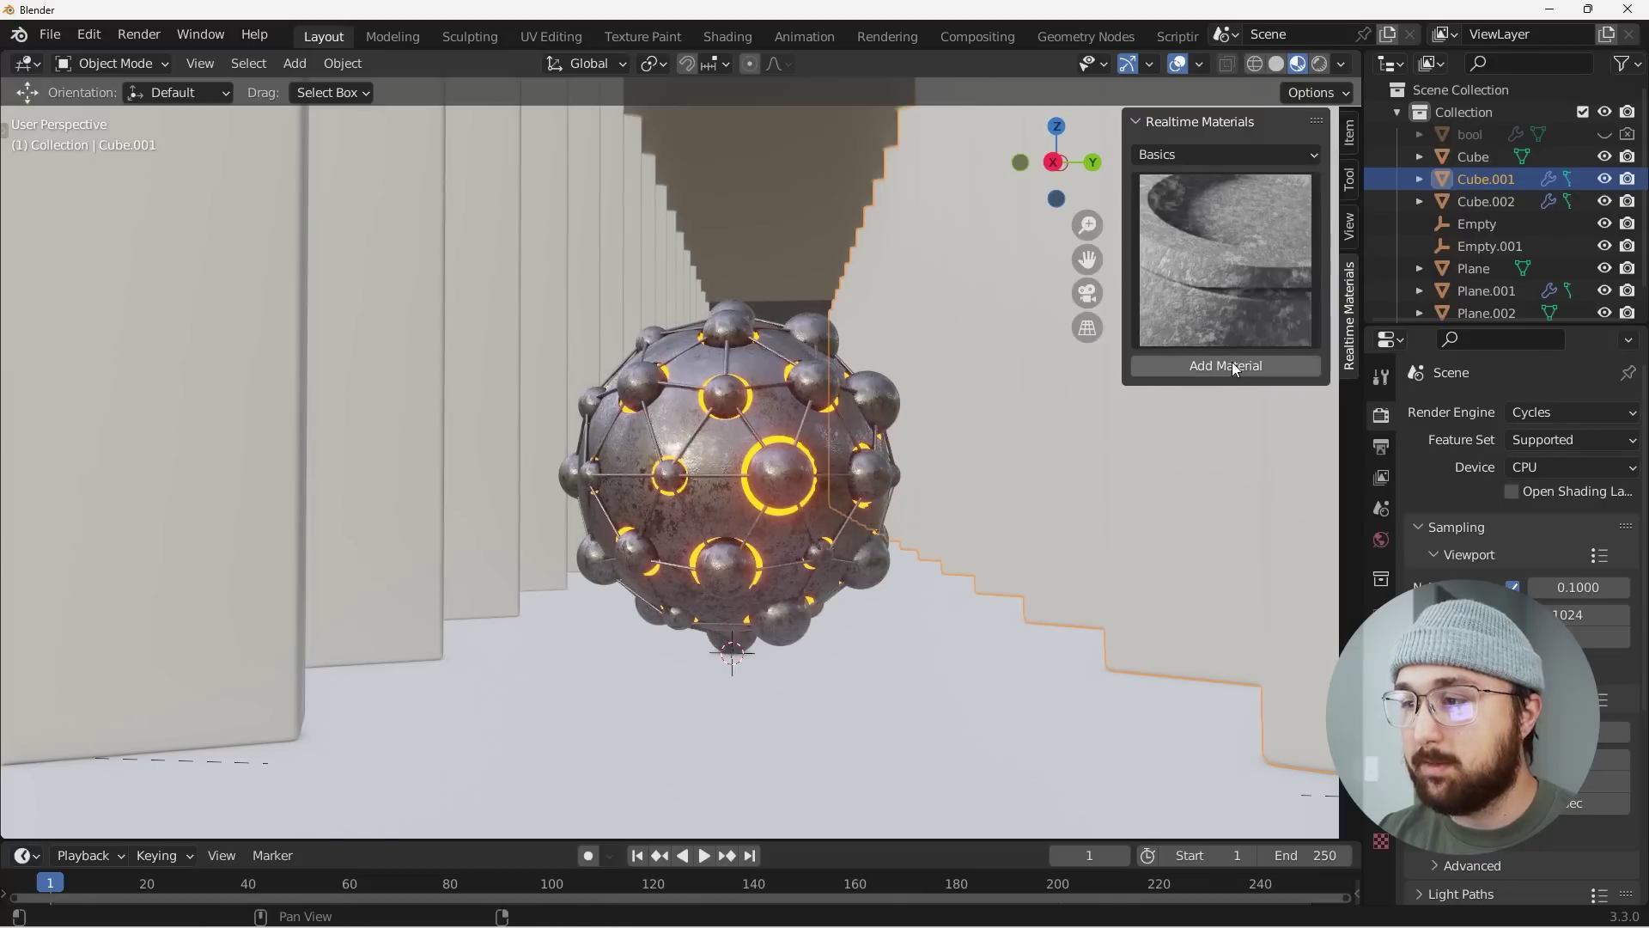
click(1213, 380)
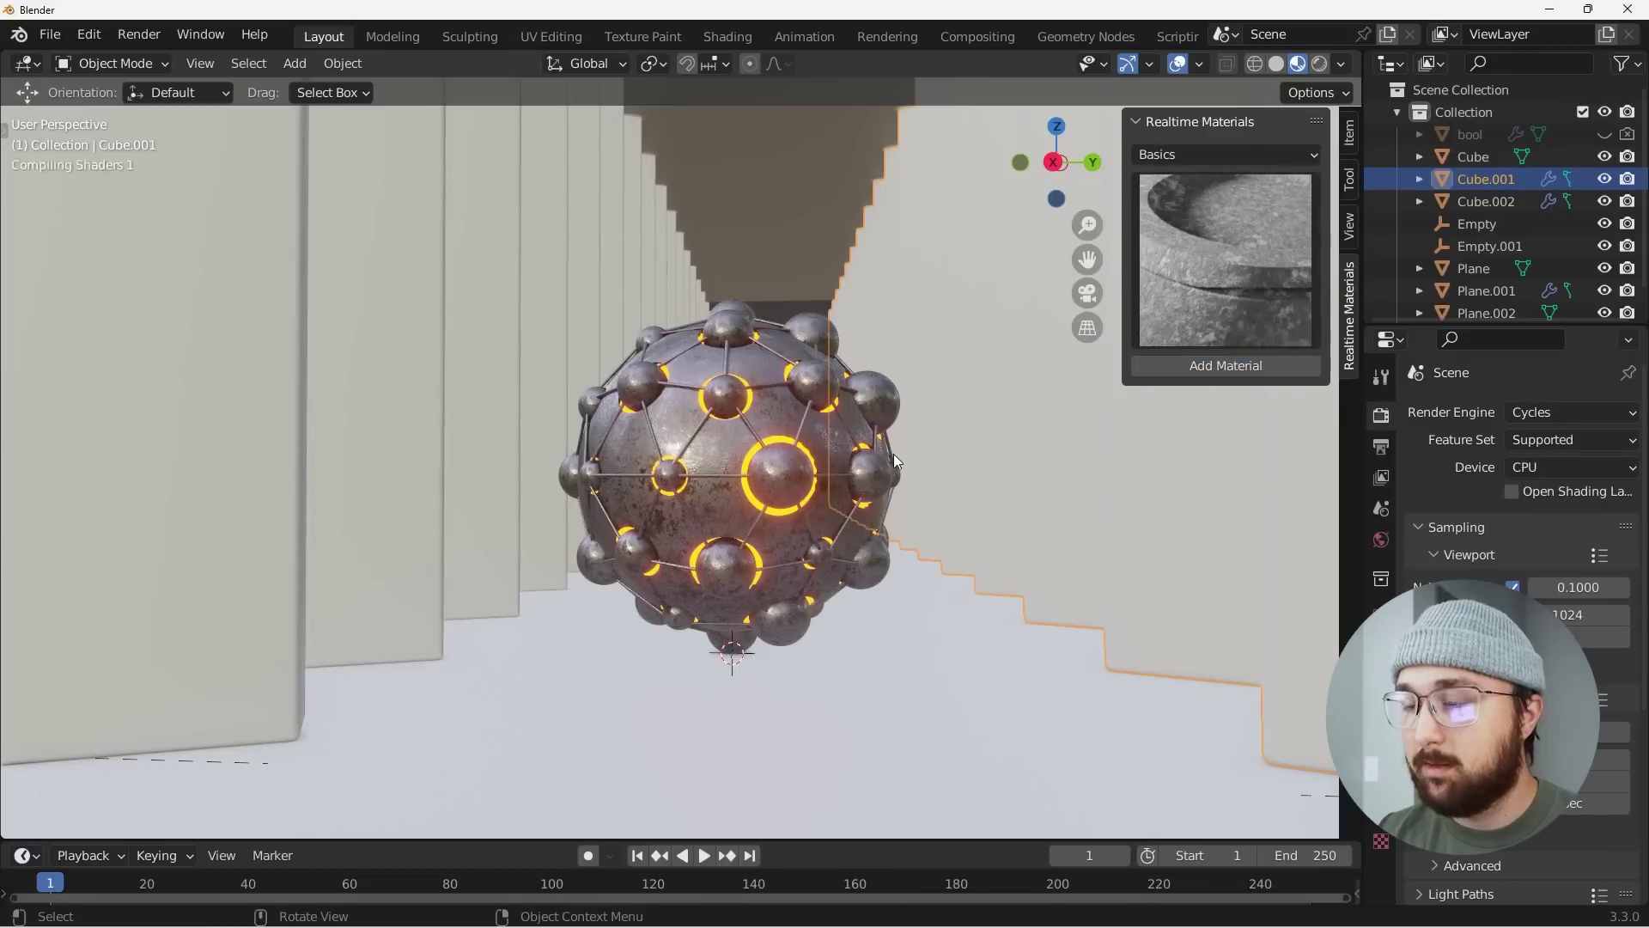
Link the Basic Cement material from Cube.001 to the opposite wall Cube.002, the floor Plane and Plane.002.
click(486, 657)
shift+click(1069, 393)
shift+click(929, 337)
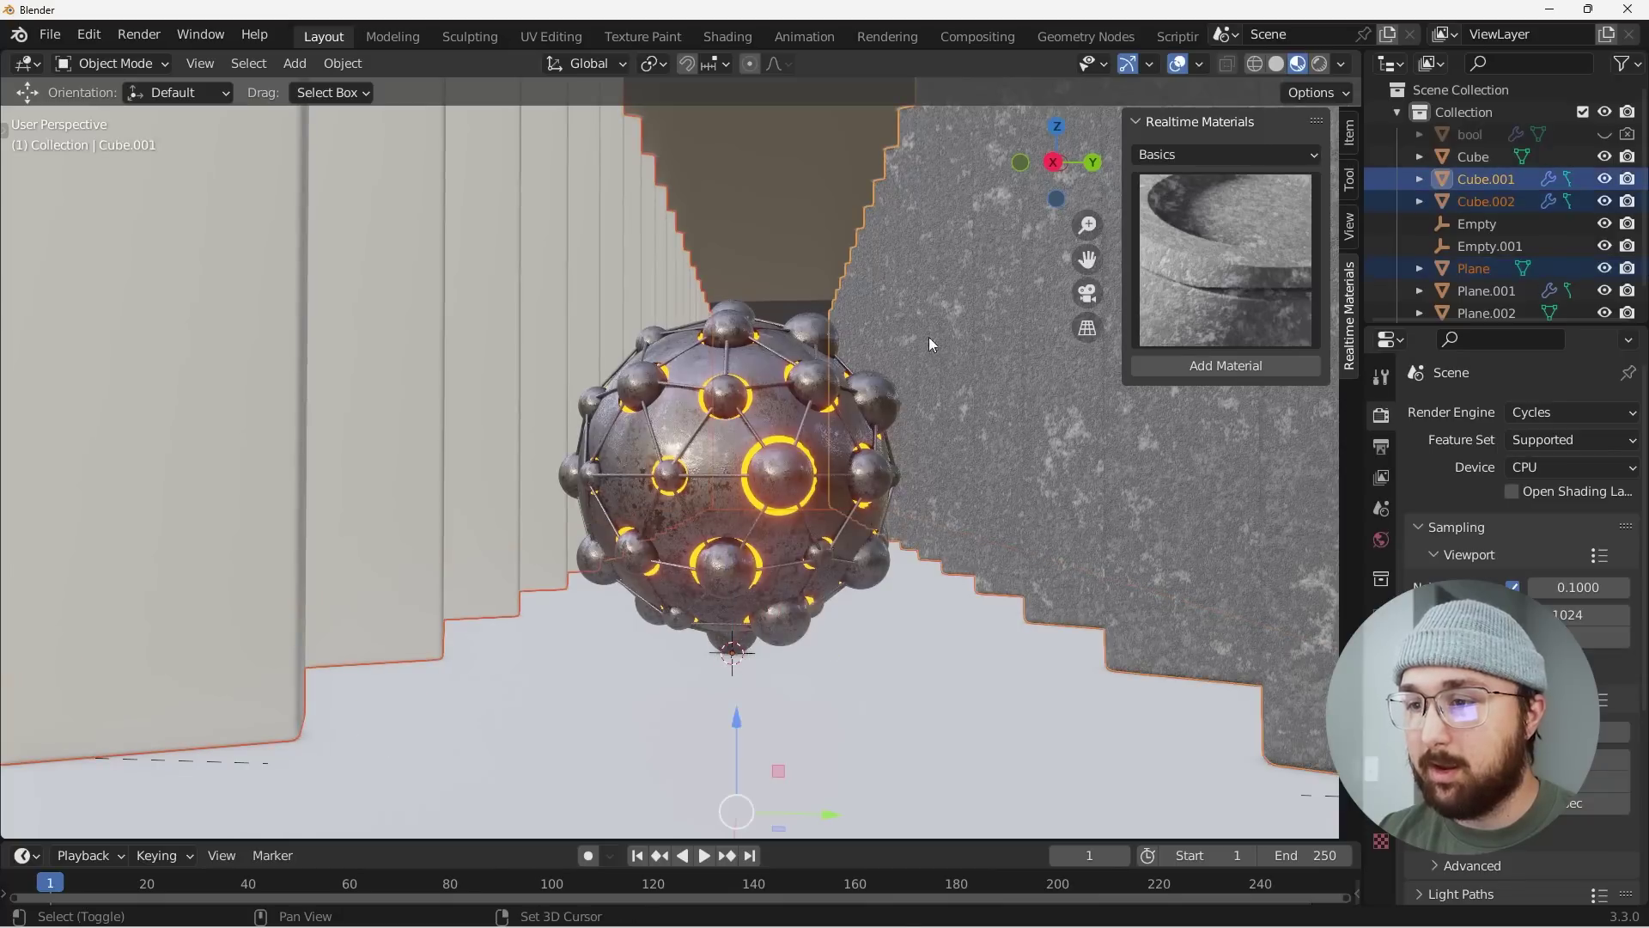
shift+click(641, 172)
shift+click(583, 198)
shift+click(574, 620)
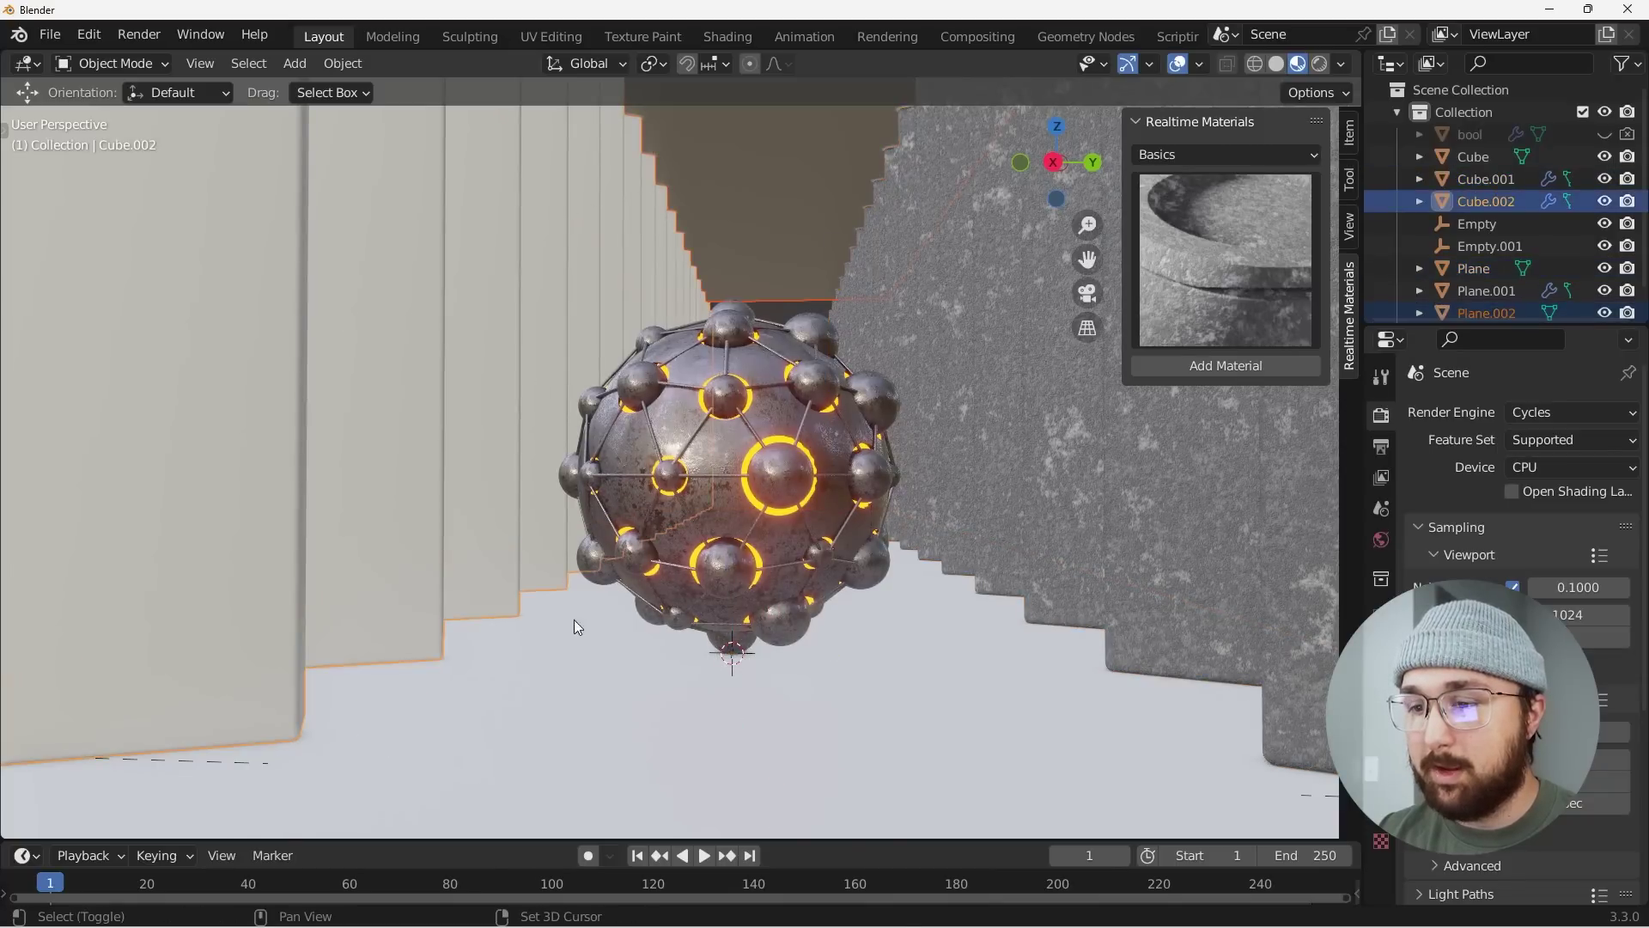
shift+click(1128, 493)
shift+click(1146, 482)
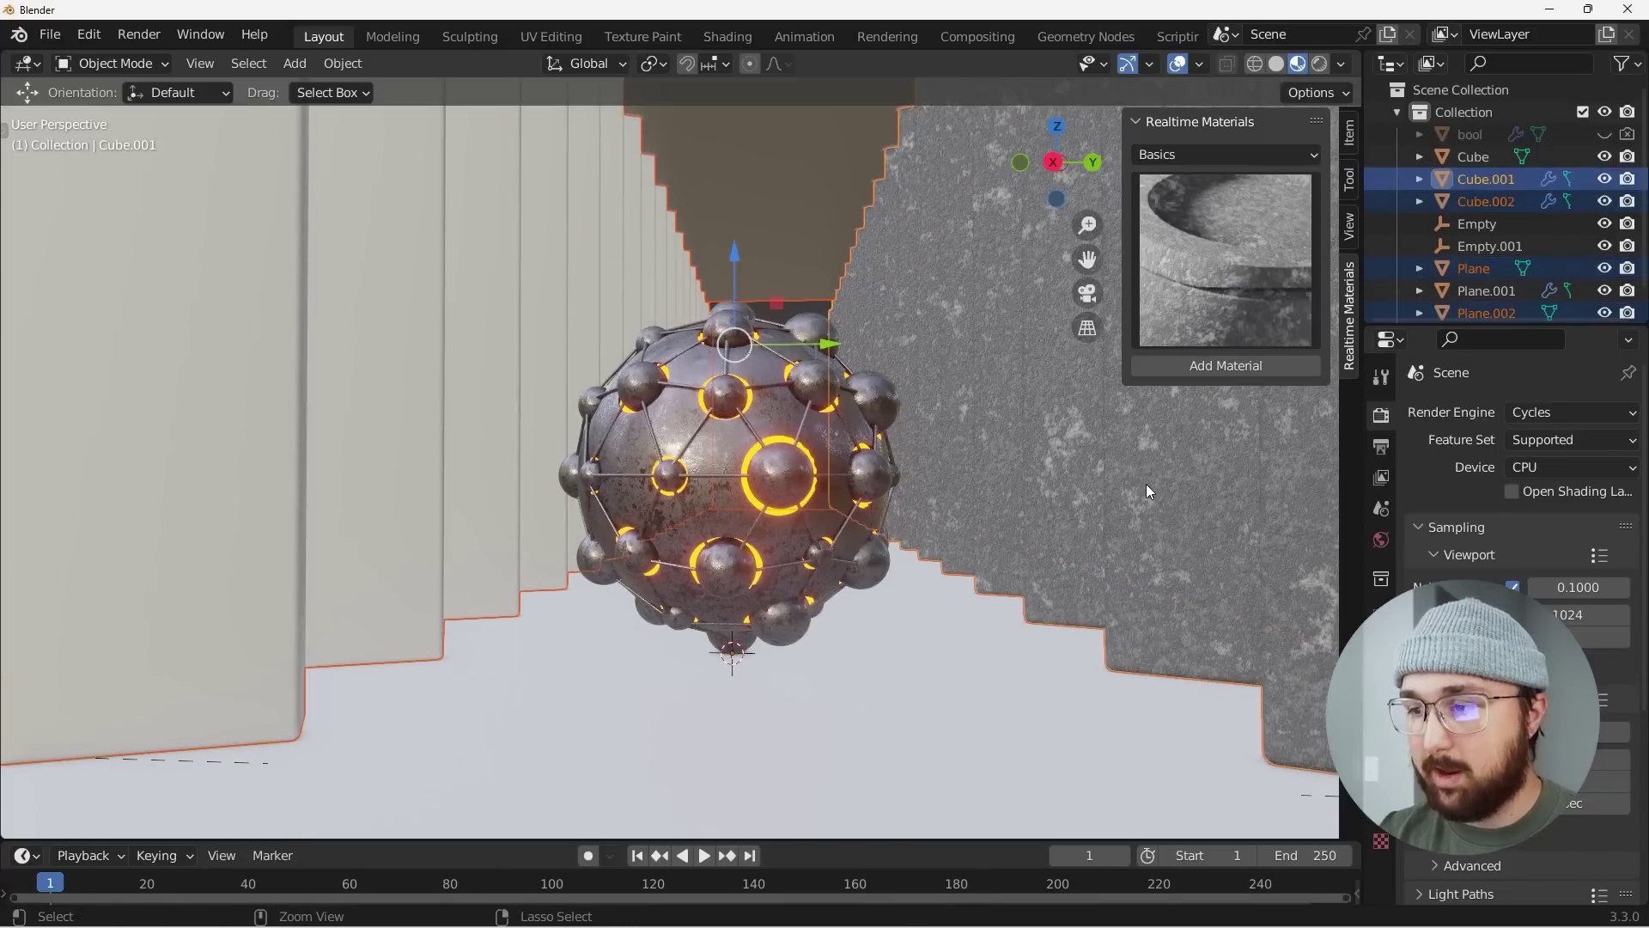
key(ctrl+l)
click(1157, 486)
Set the Basic Cement material's Pattern 1 to about 1.3 and Pattern 2 to 1, and lower its Bump.
click(1005, 600)
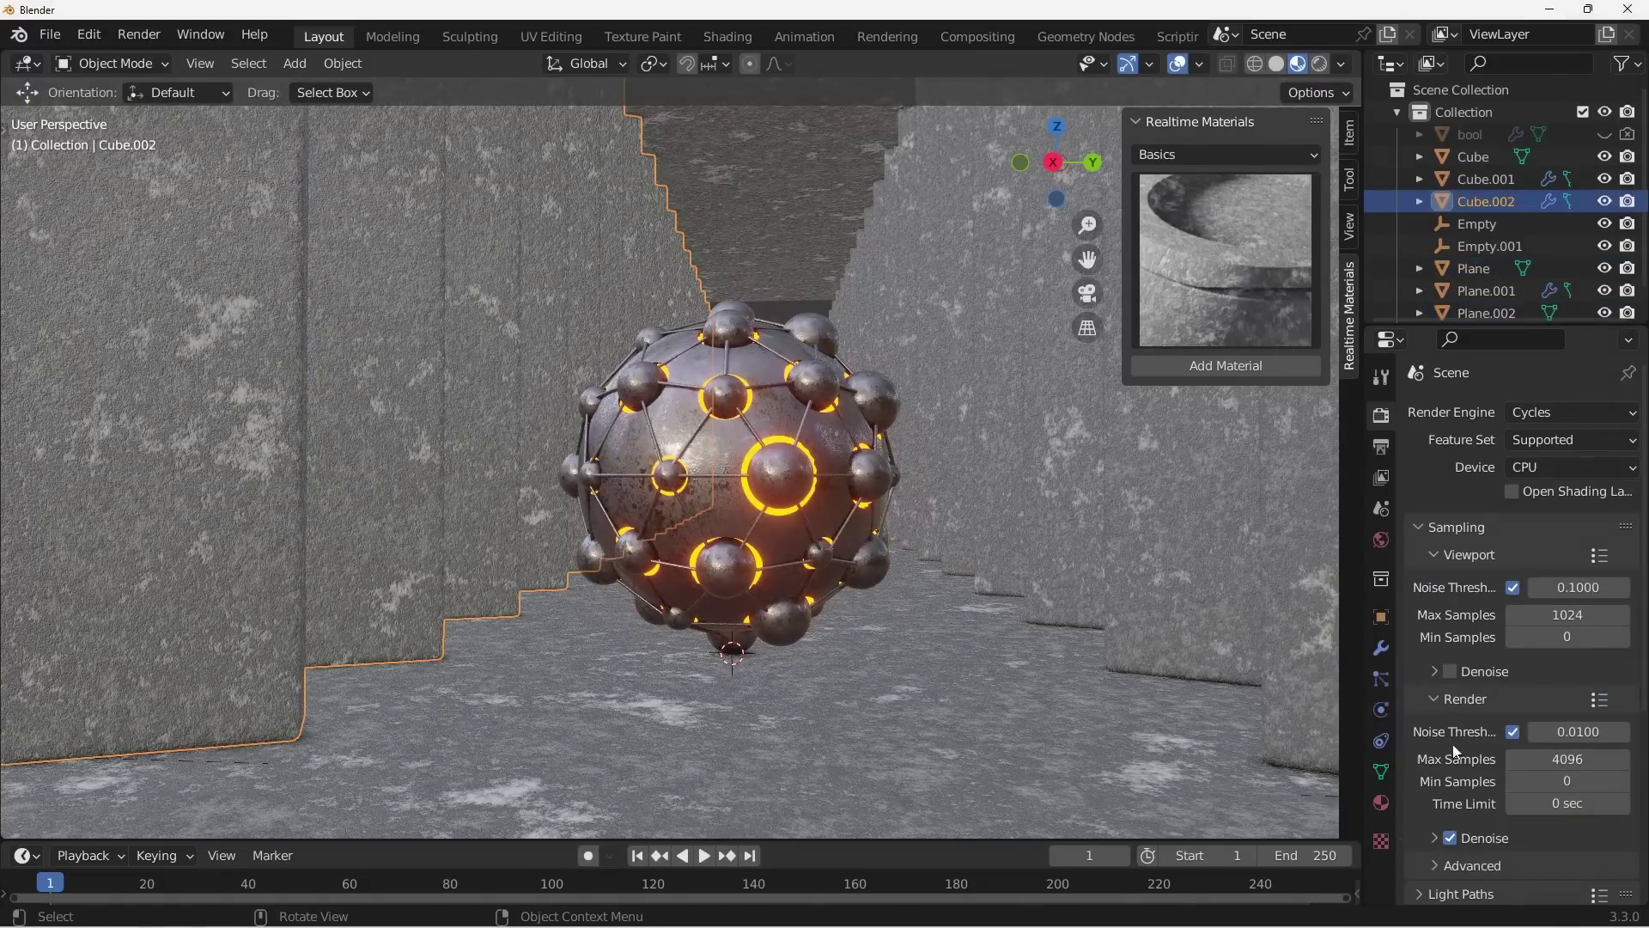
click(1381, 802)
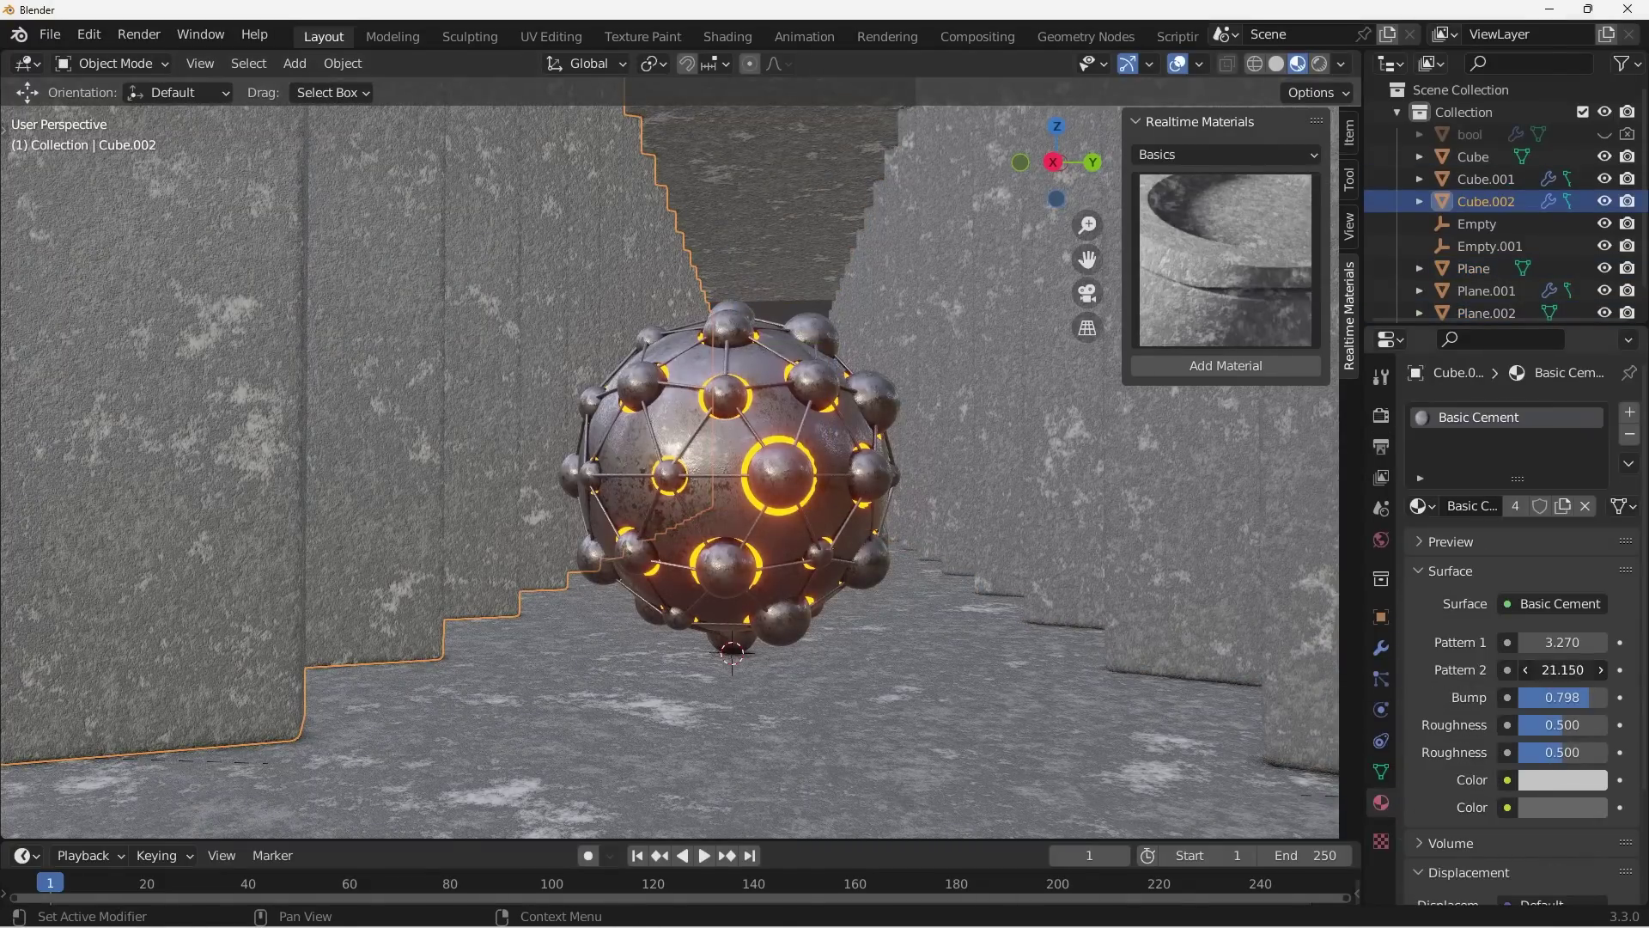
click(1563, 670)
text(1)
key(Return)
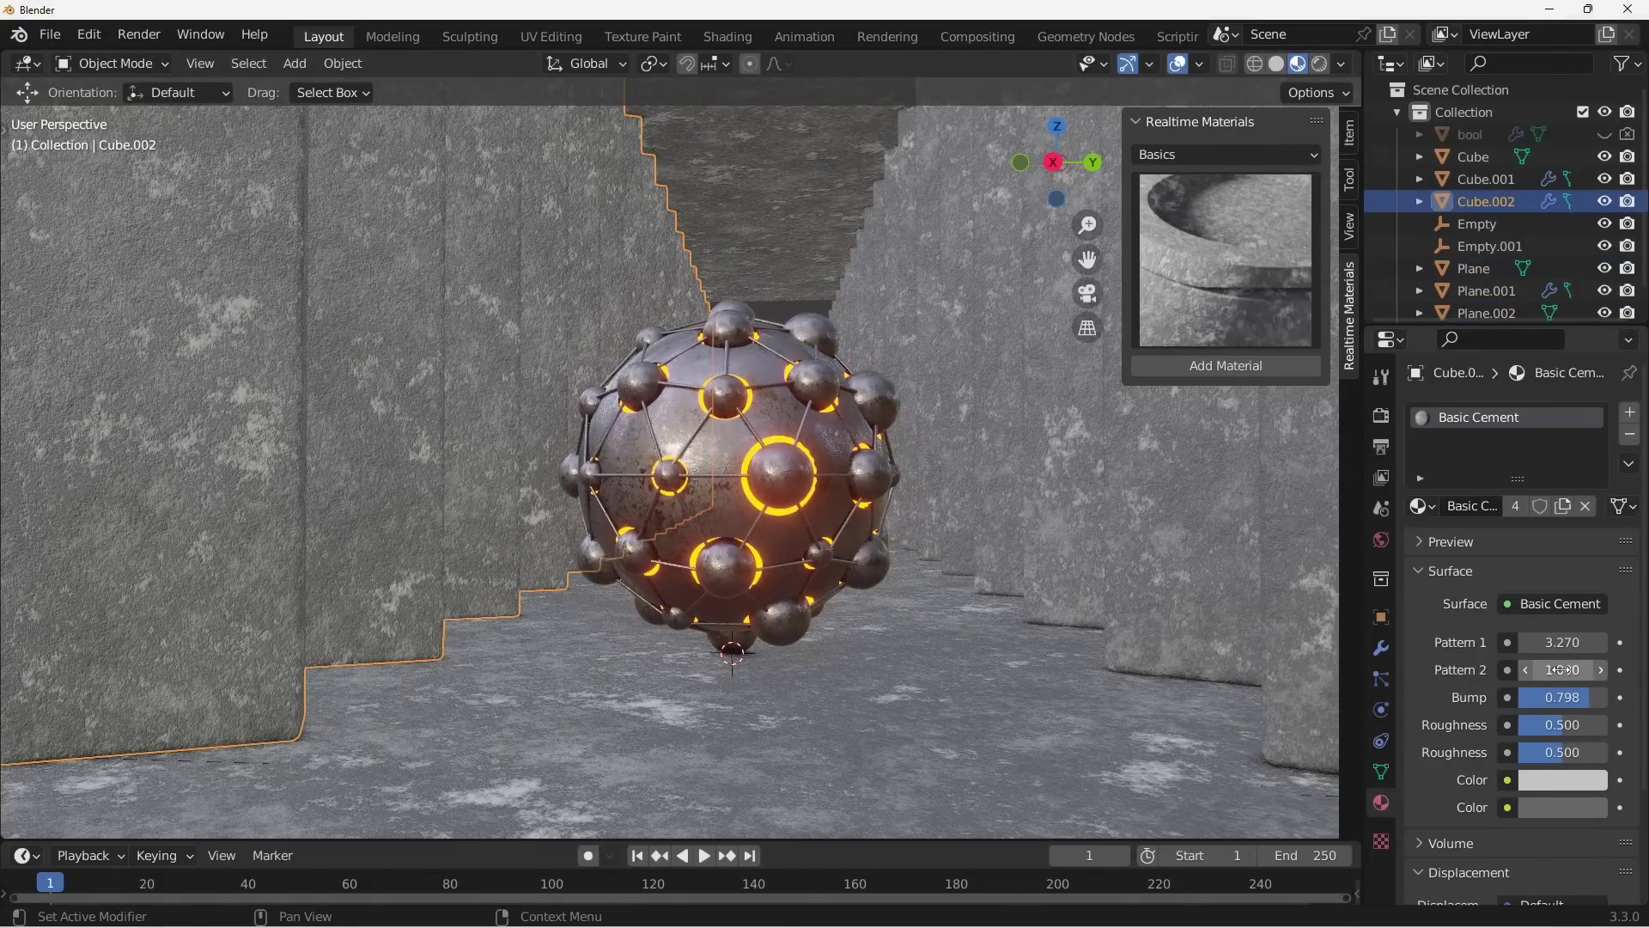
drag(1586, 646, 1478, 646)
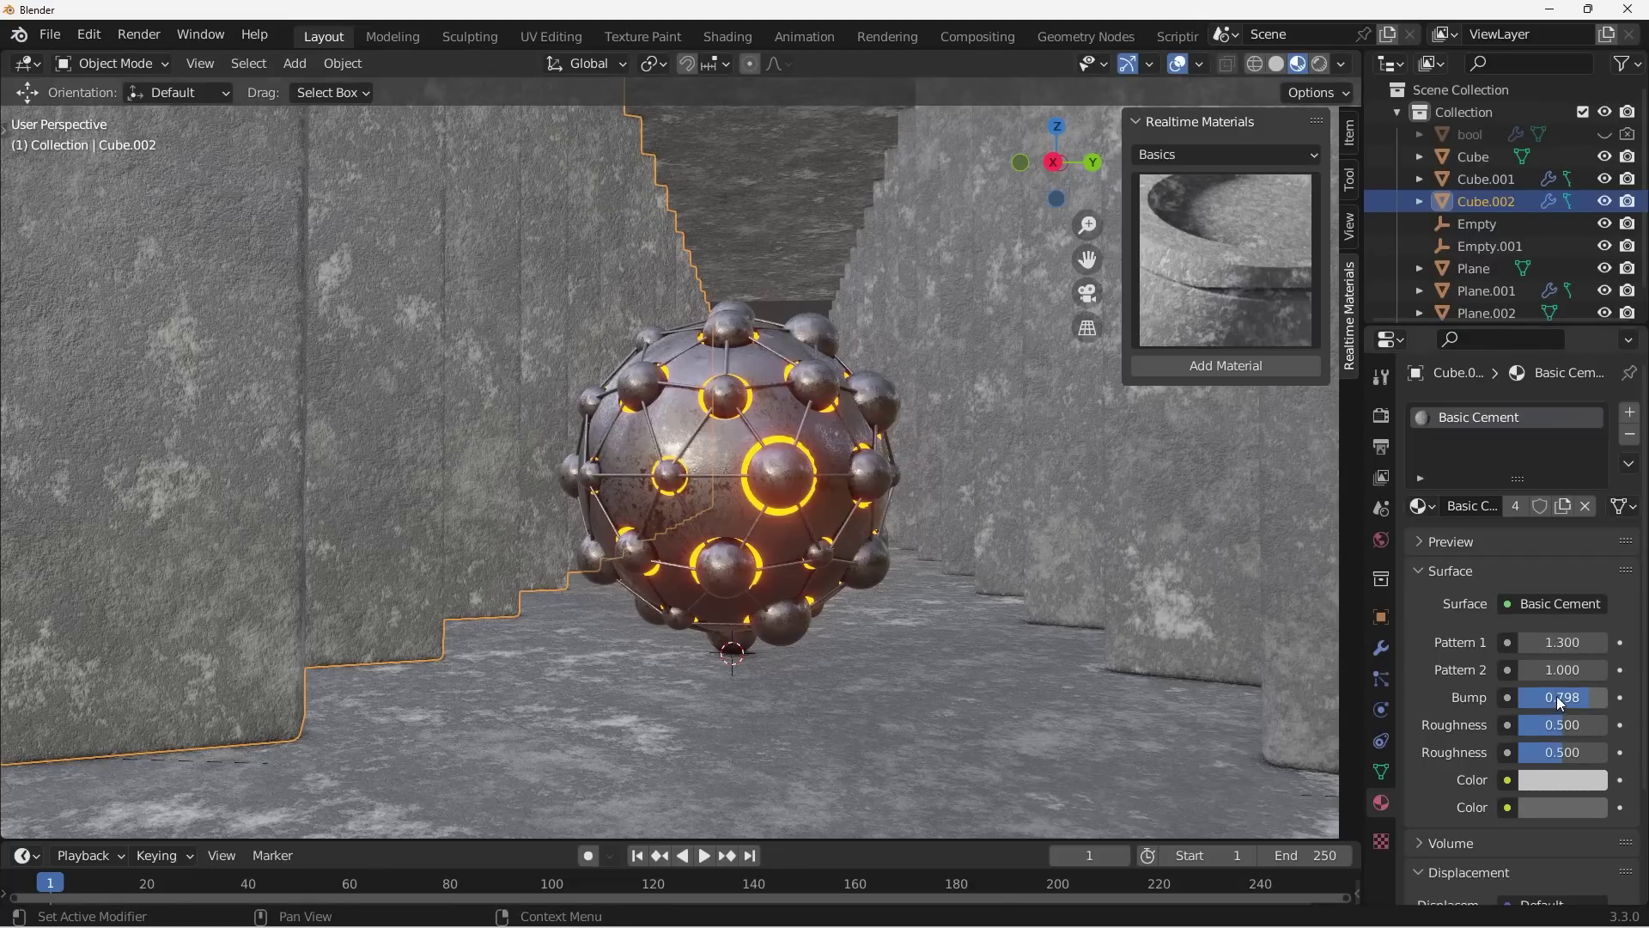
drag(1557, 696, 1486, 696)
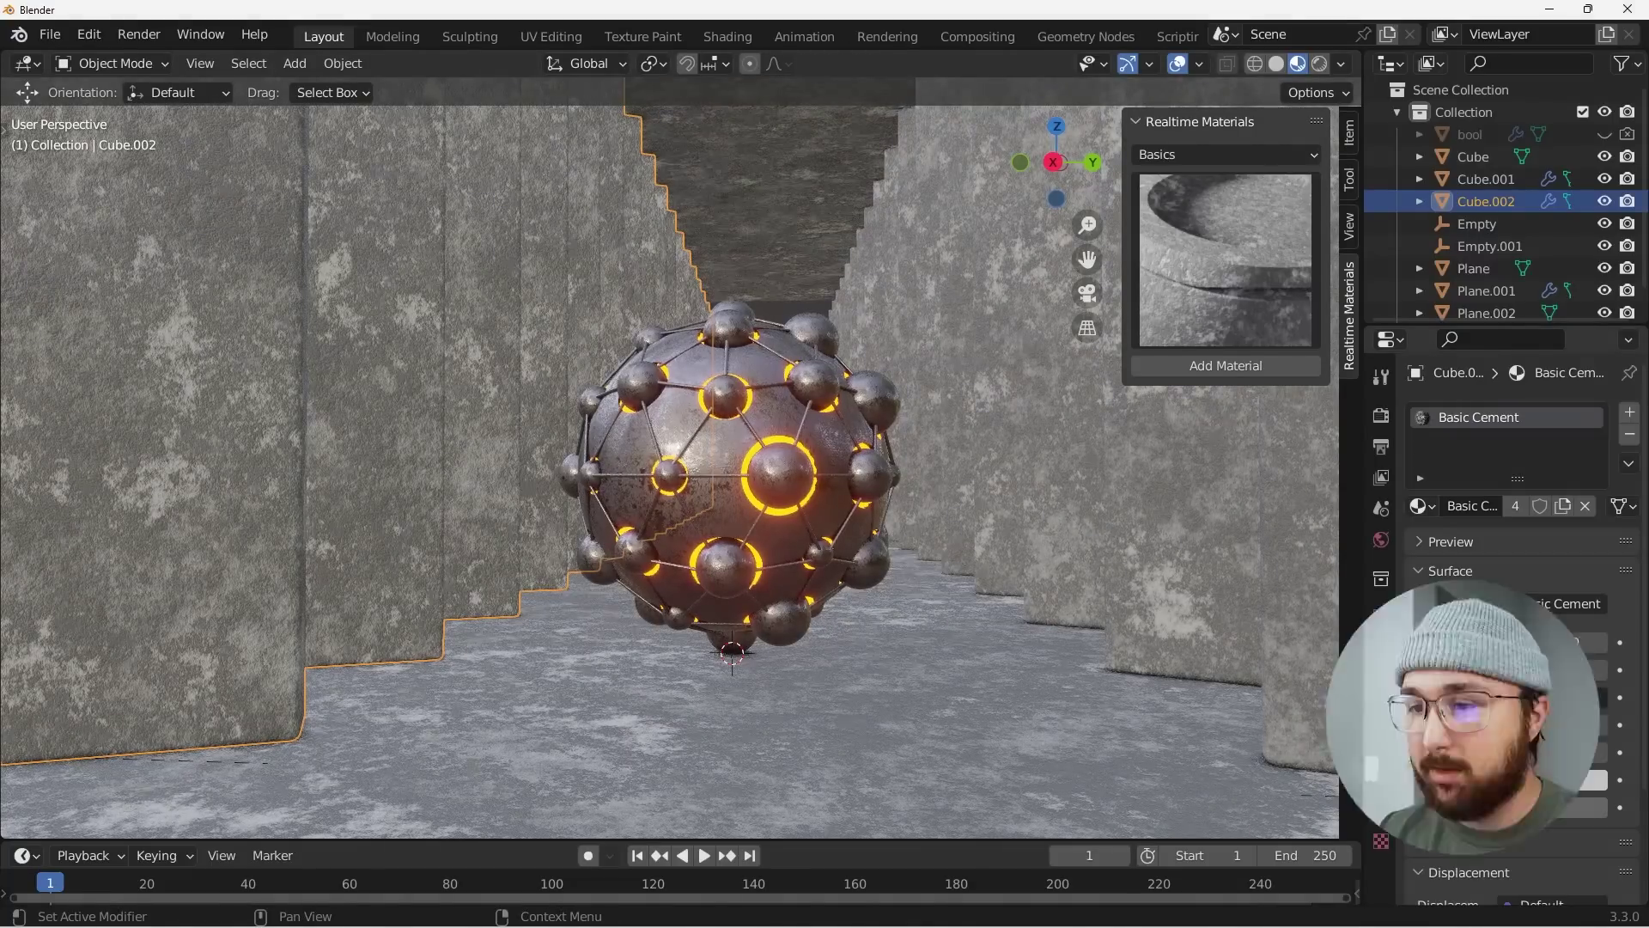
Replace the floor plane's material with White Marble Tiles from the Tiles UV category.
click(1474, 268)
click(1226, 156)
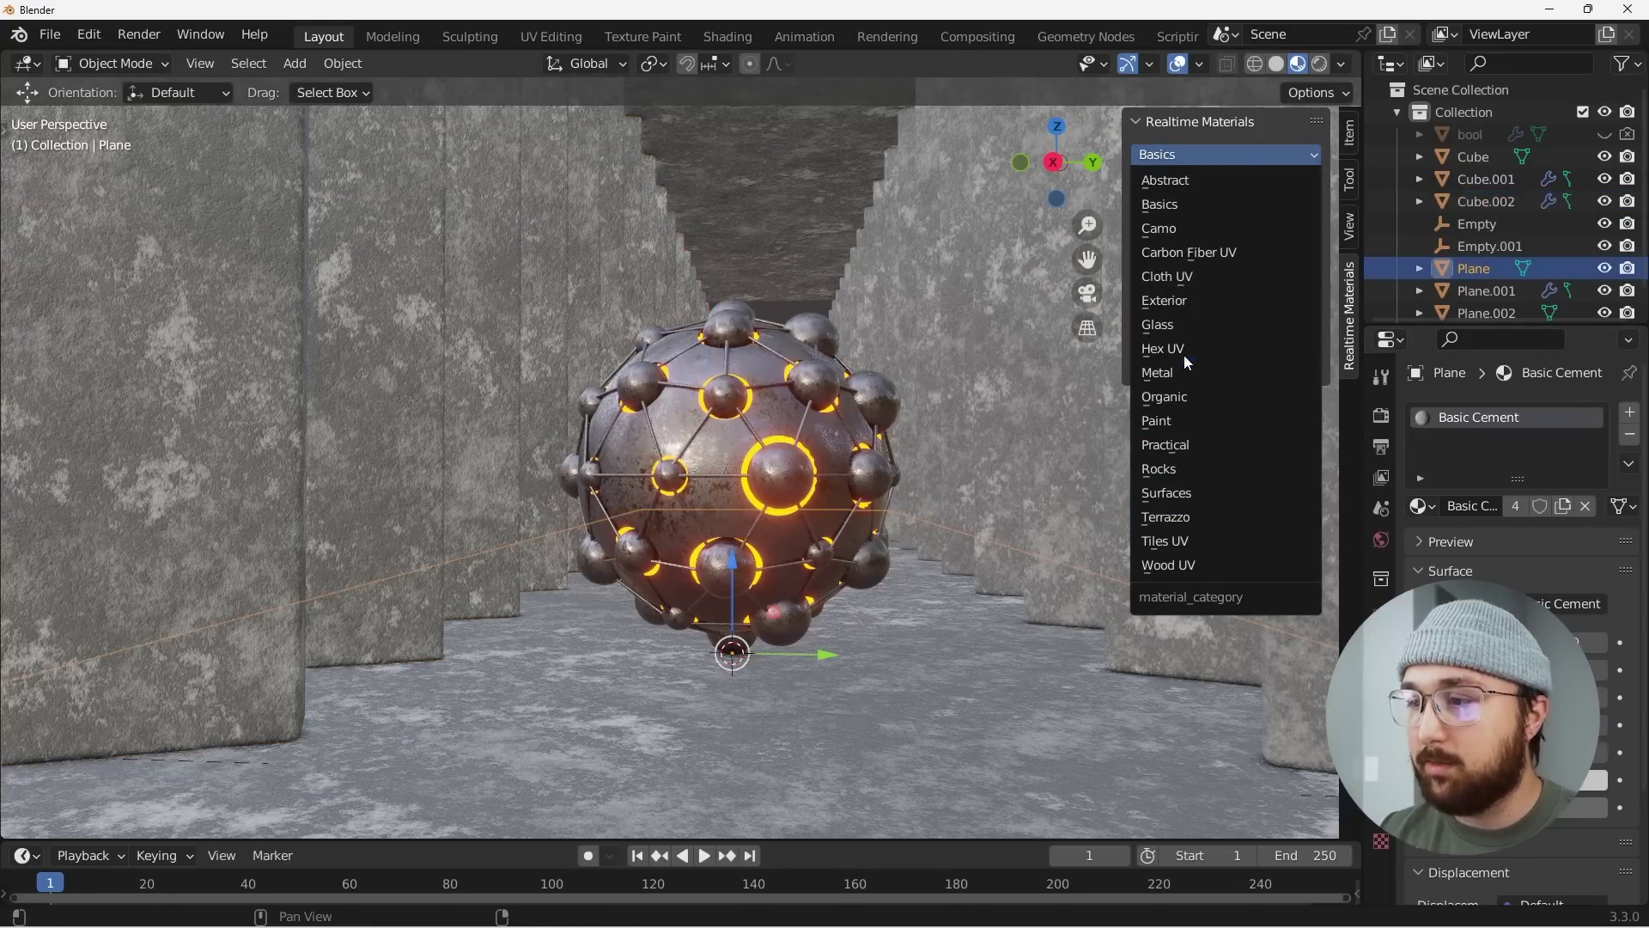
click(1166, 540)
click(1226, 258)
click(736, 515)
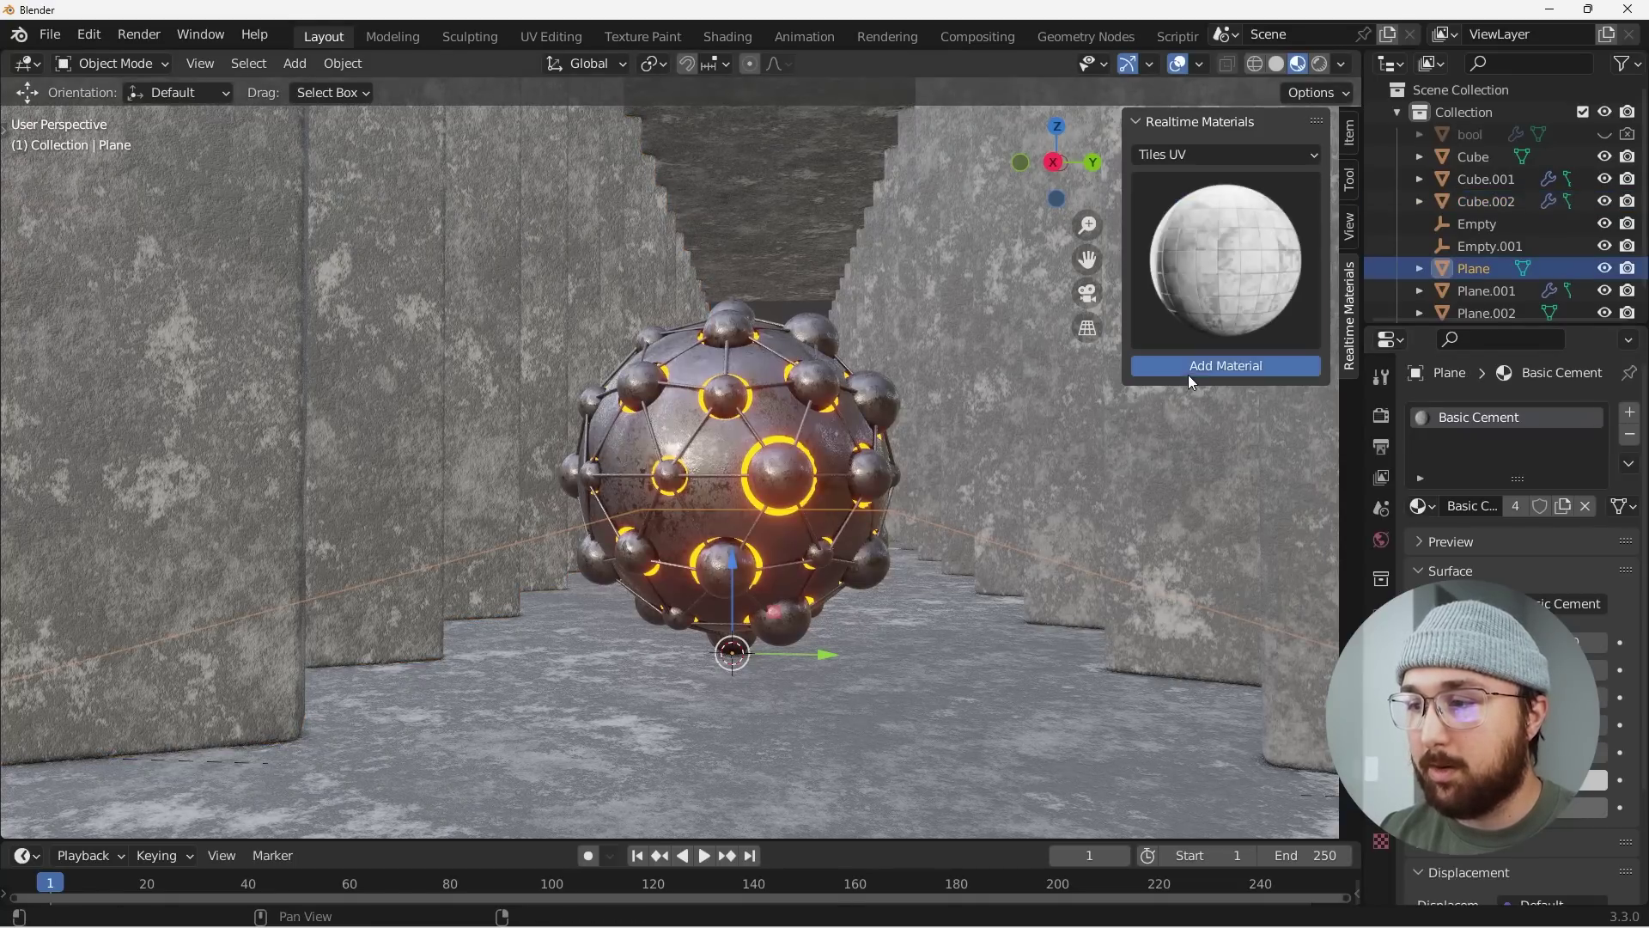
click(1226, 365)
Unwrap the floor plane's UVs and adjust the Scale of its White Marble Tiles material.
key(Tab)
key(u)
click(999, 575)
key(Tab)
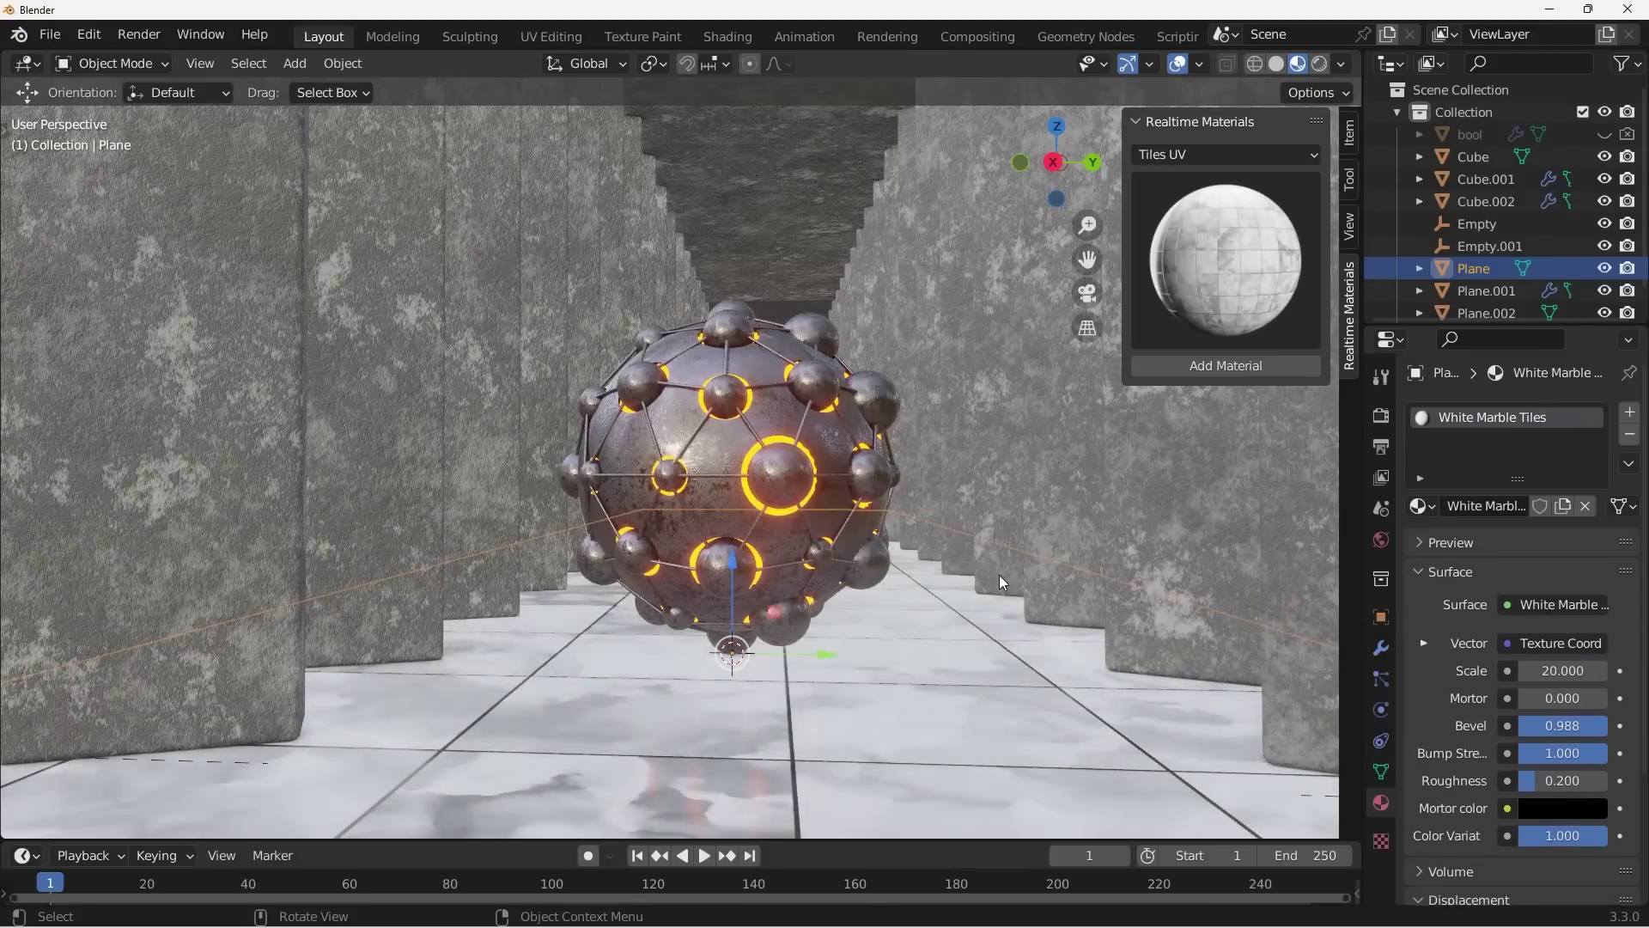
drag(1552, 673, 1602, 672)
middle_drag(777, 550, 786, 541)
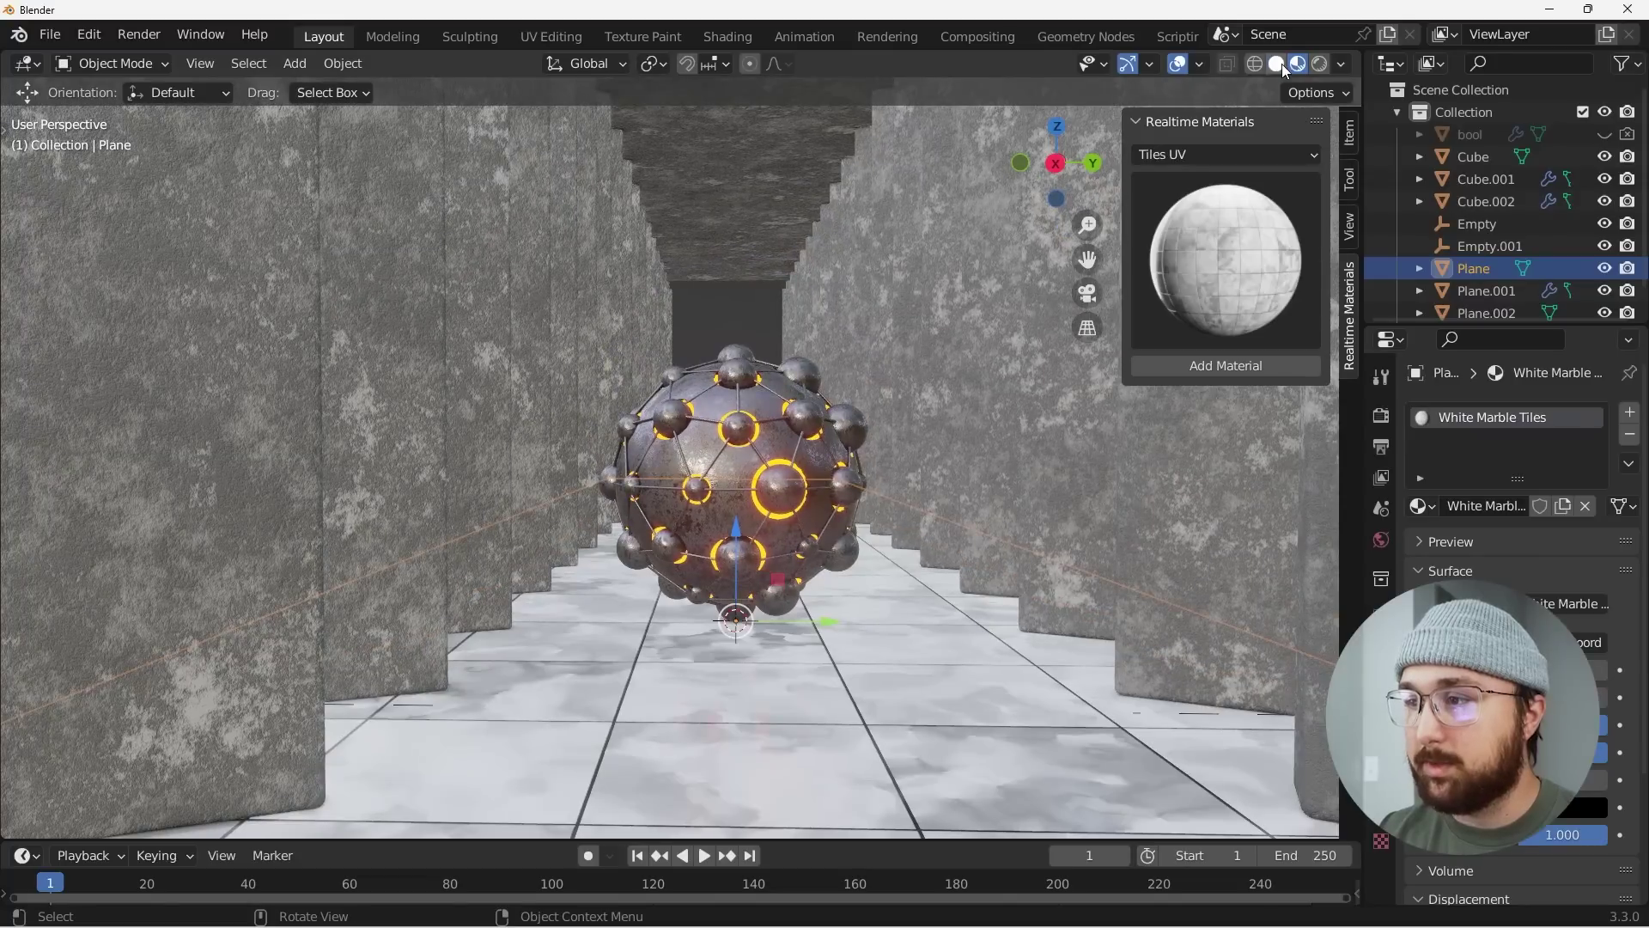
Switch the viewport to solid shading and set Cycles Max Samples to 32 for the viewport and 800 for the render.
click(1277, 64)
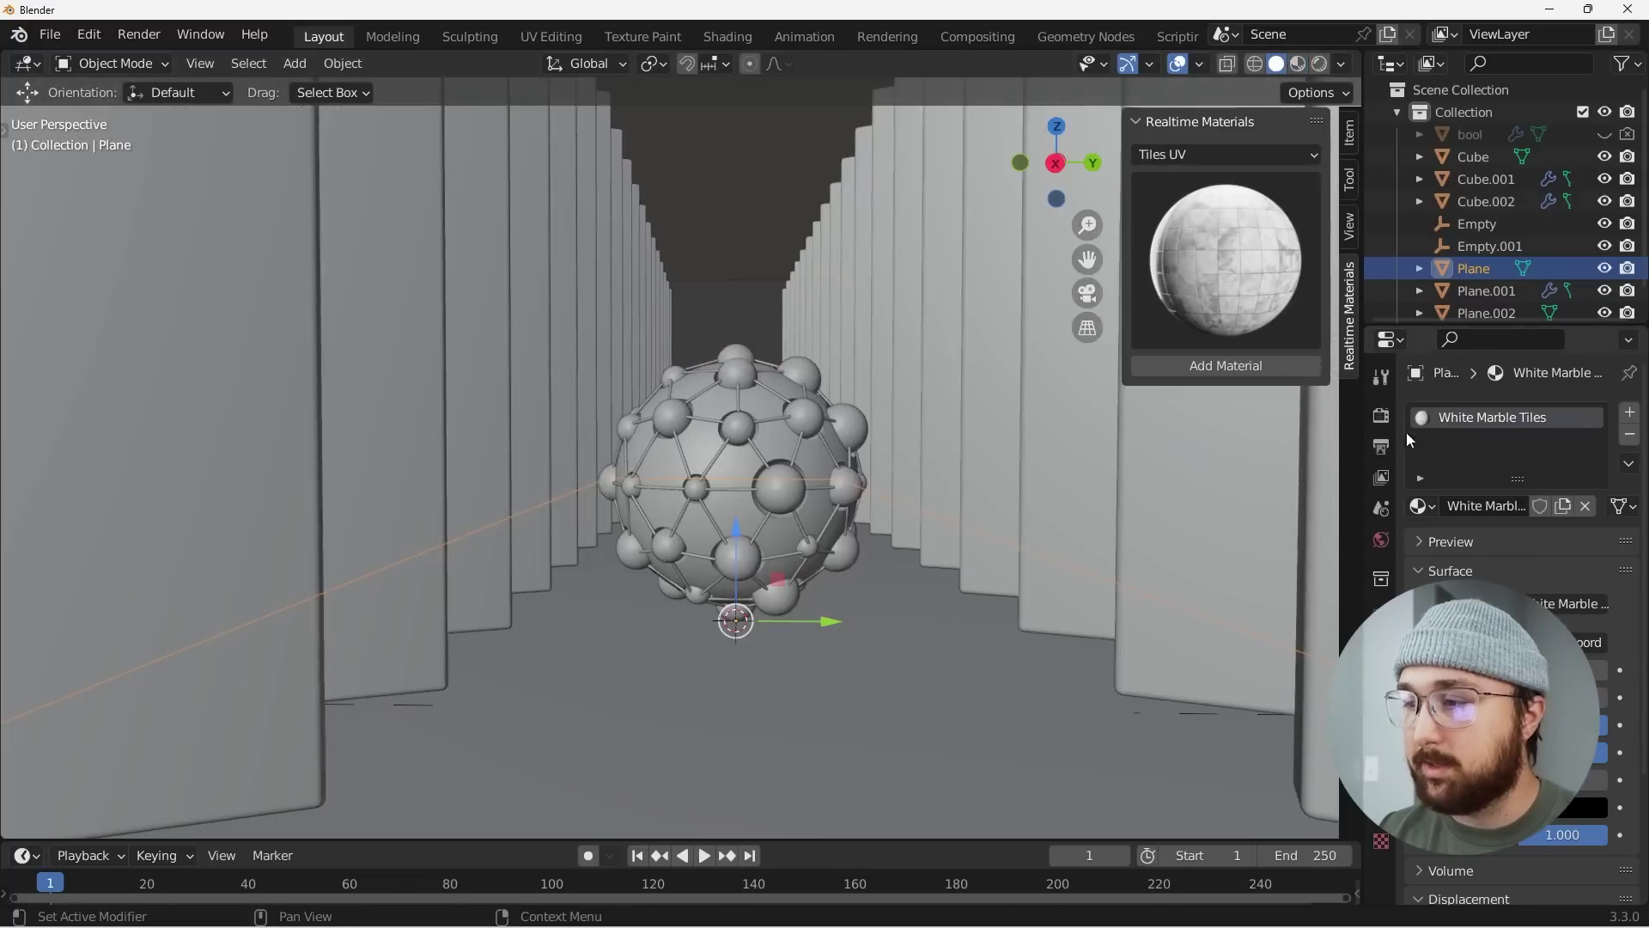
click(1381, 415)
scroll(1606, 554, down, 3)
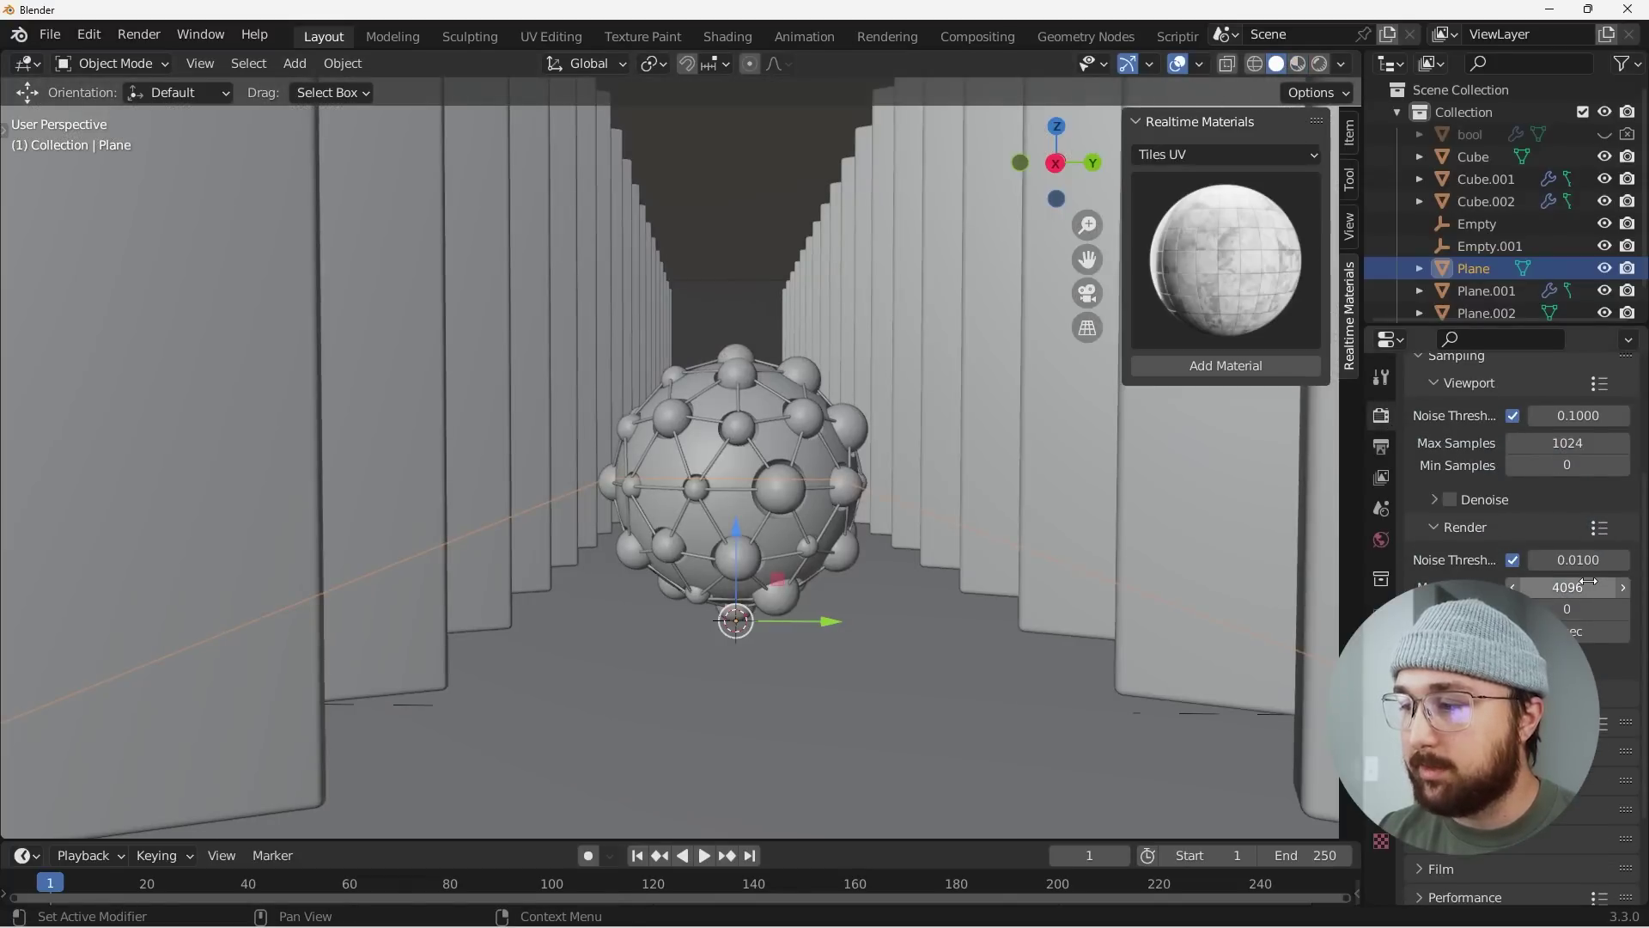
scroll(1584, 550, up, 2)
click(1582, 509)
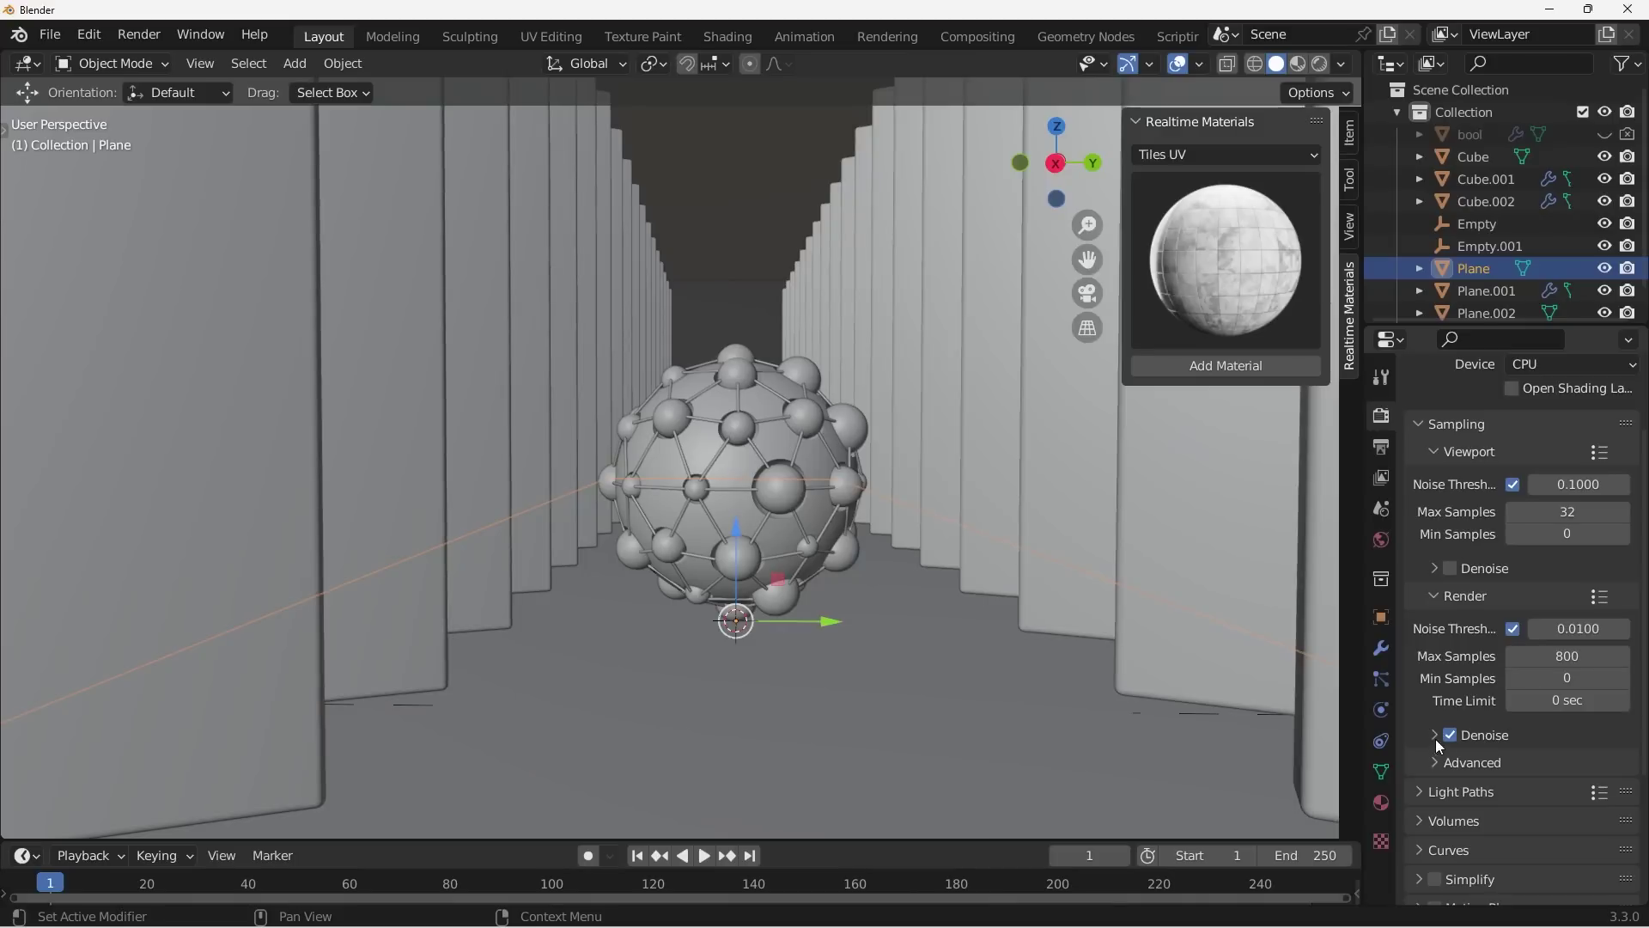
Turn off render denoising, set all the light path Max Bounces to 1, and set the Cycles device to GPU Compute.
scroll(1473, 708, down, 5)
click(1460, 619)
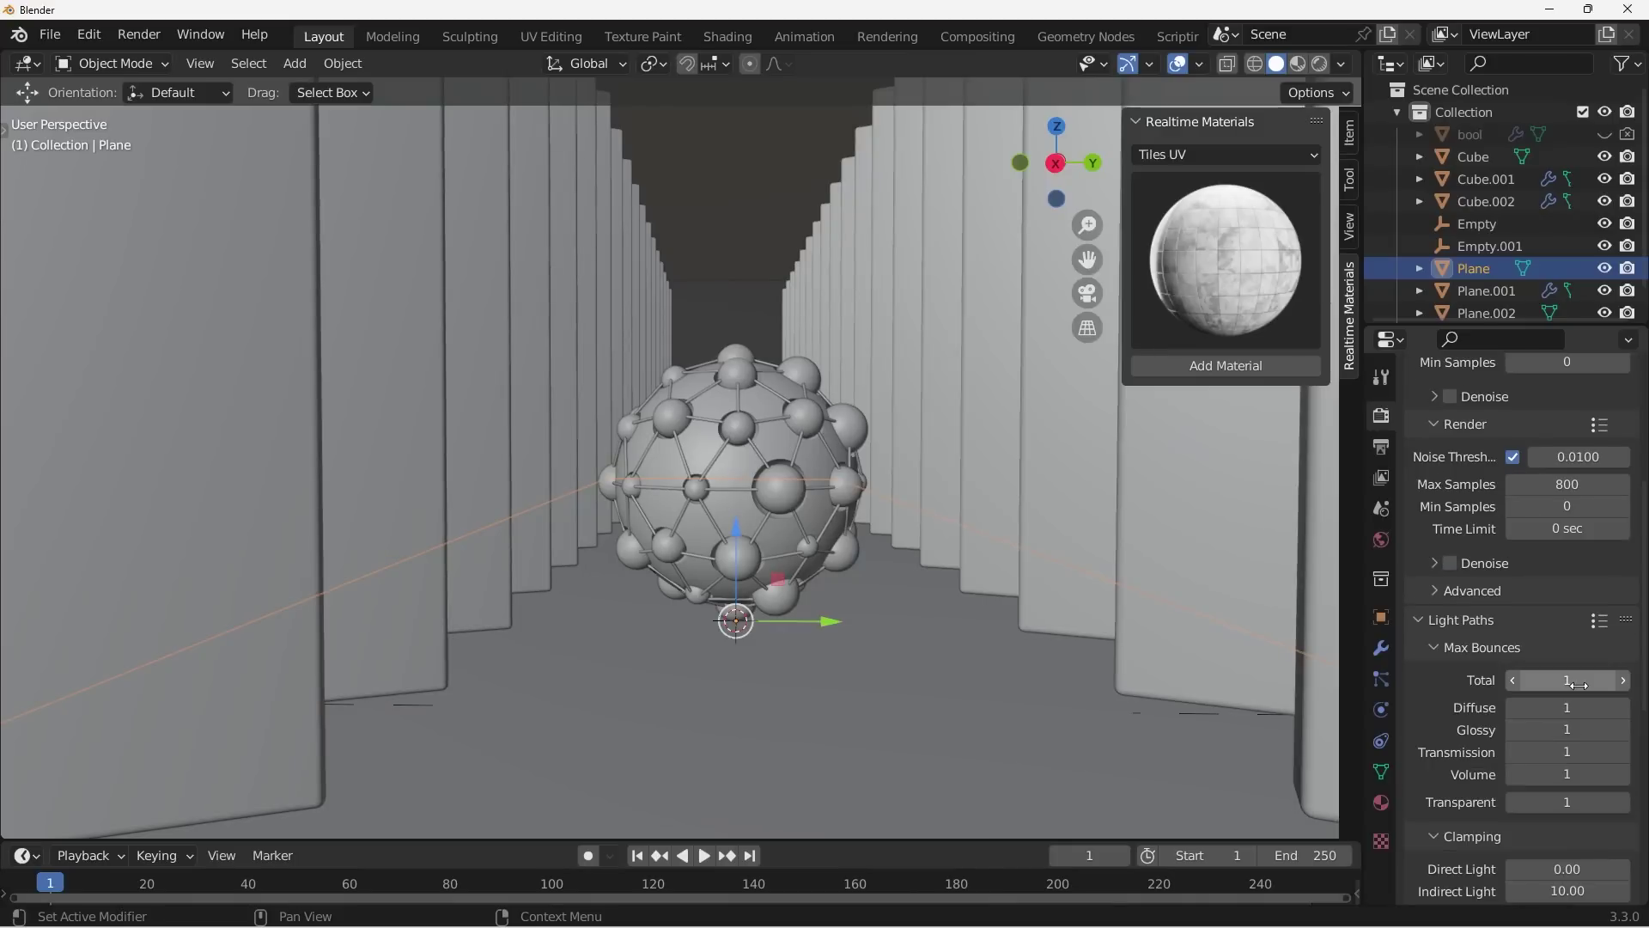
scroll(1578, 687, down, 5)
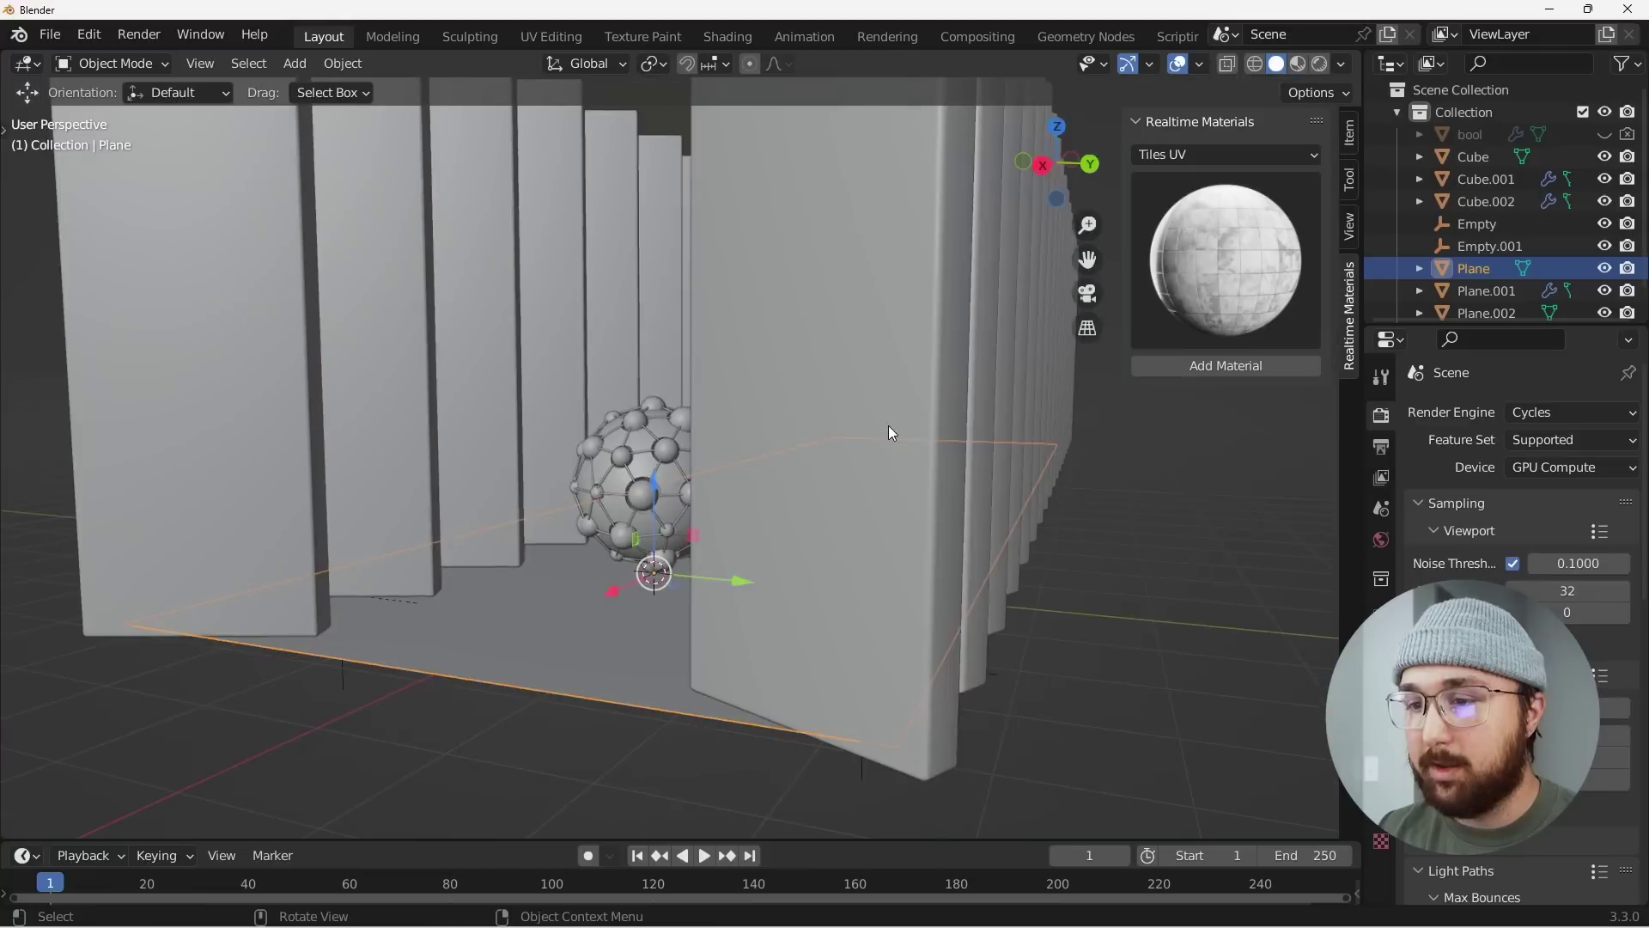
Show the scene in material preview with Scene Lights and Scene World enabled.
middle_drag(888, 425, 780, 438)
key(shift+a)
click(1298, 63)
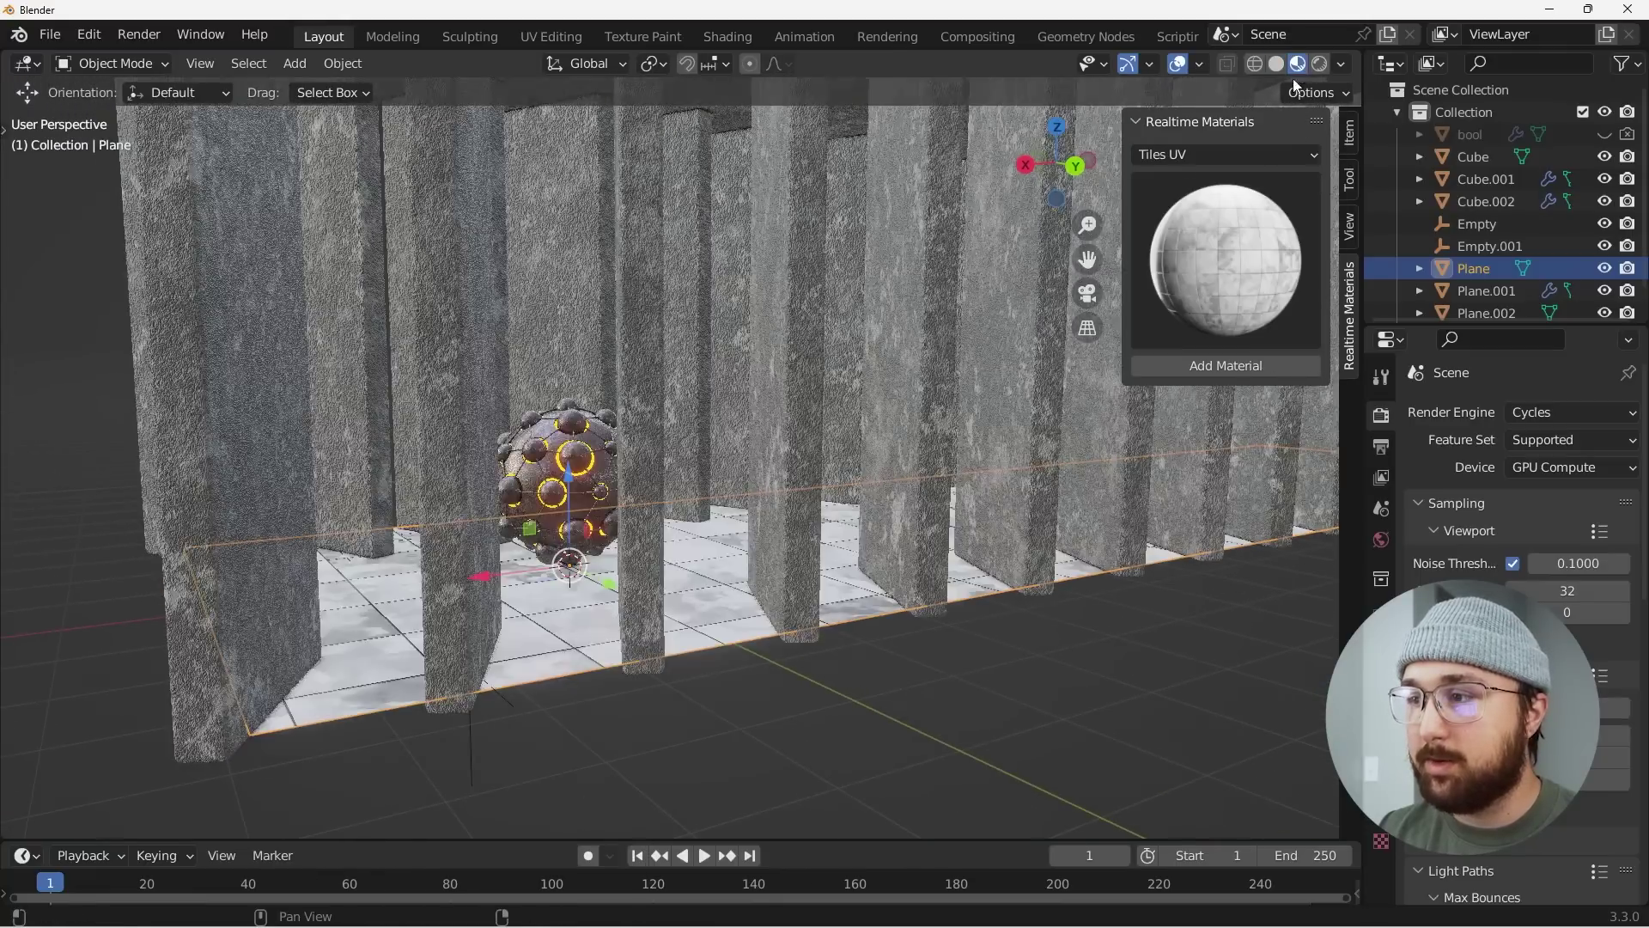
click(1341, 63)
click(1215, 172)
click(1213, 196)
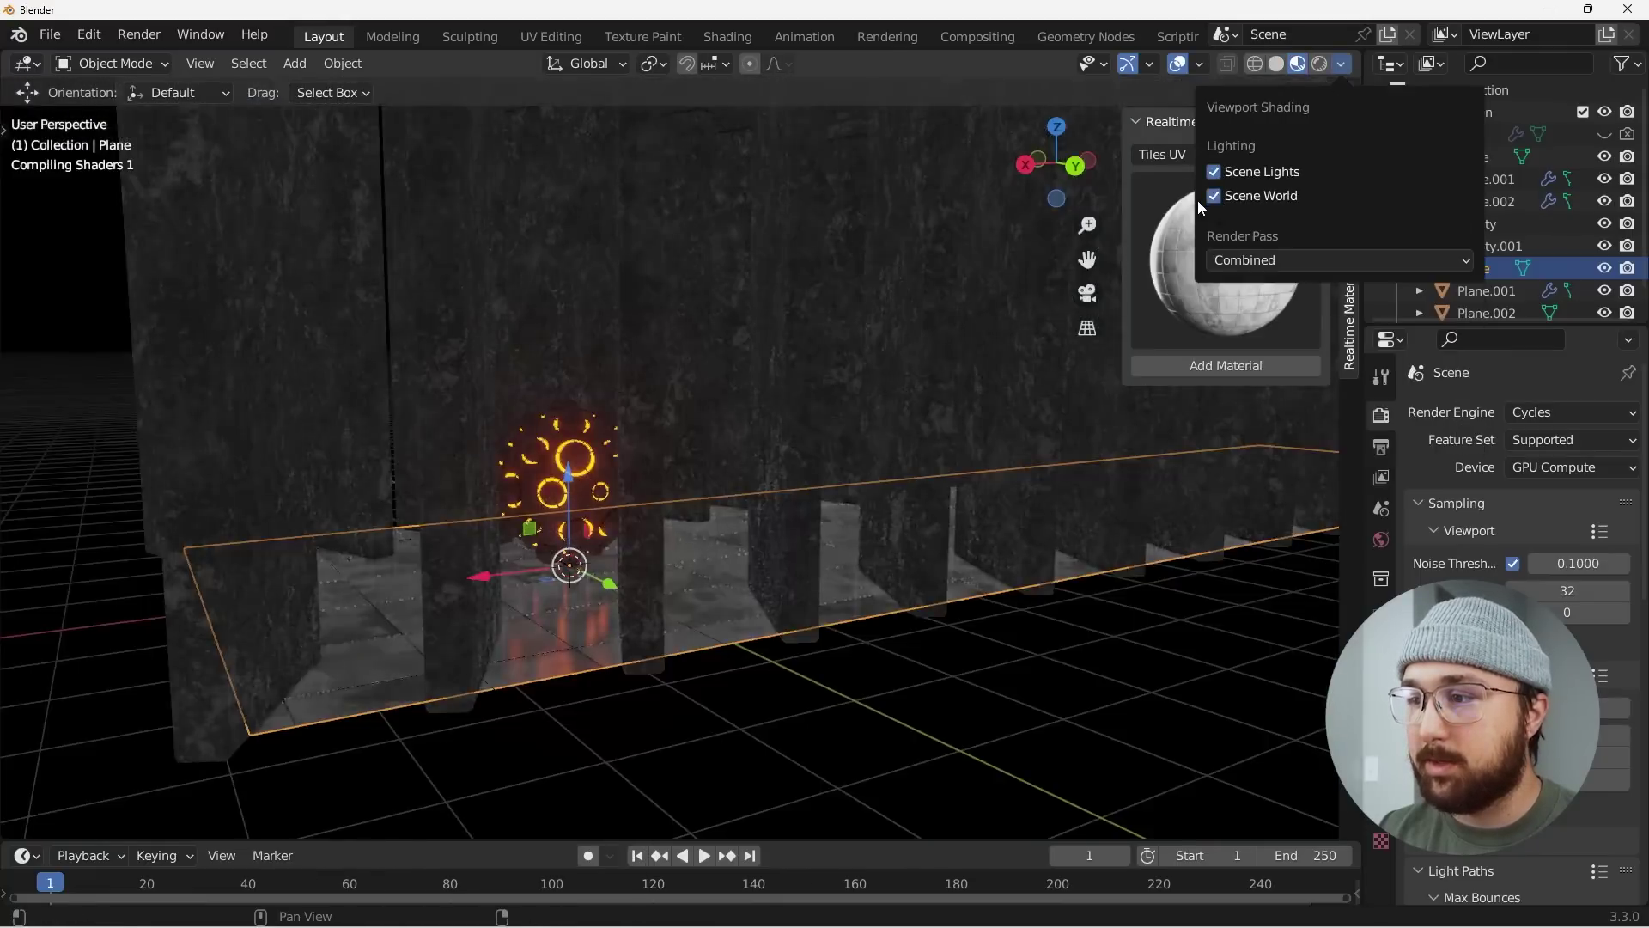
Add an area light outside the slab wall beside the sphere, rotate it to face the corridor and stretch it vertically.
key(shift+a)
mouse_move(617, 734)
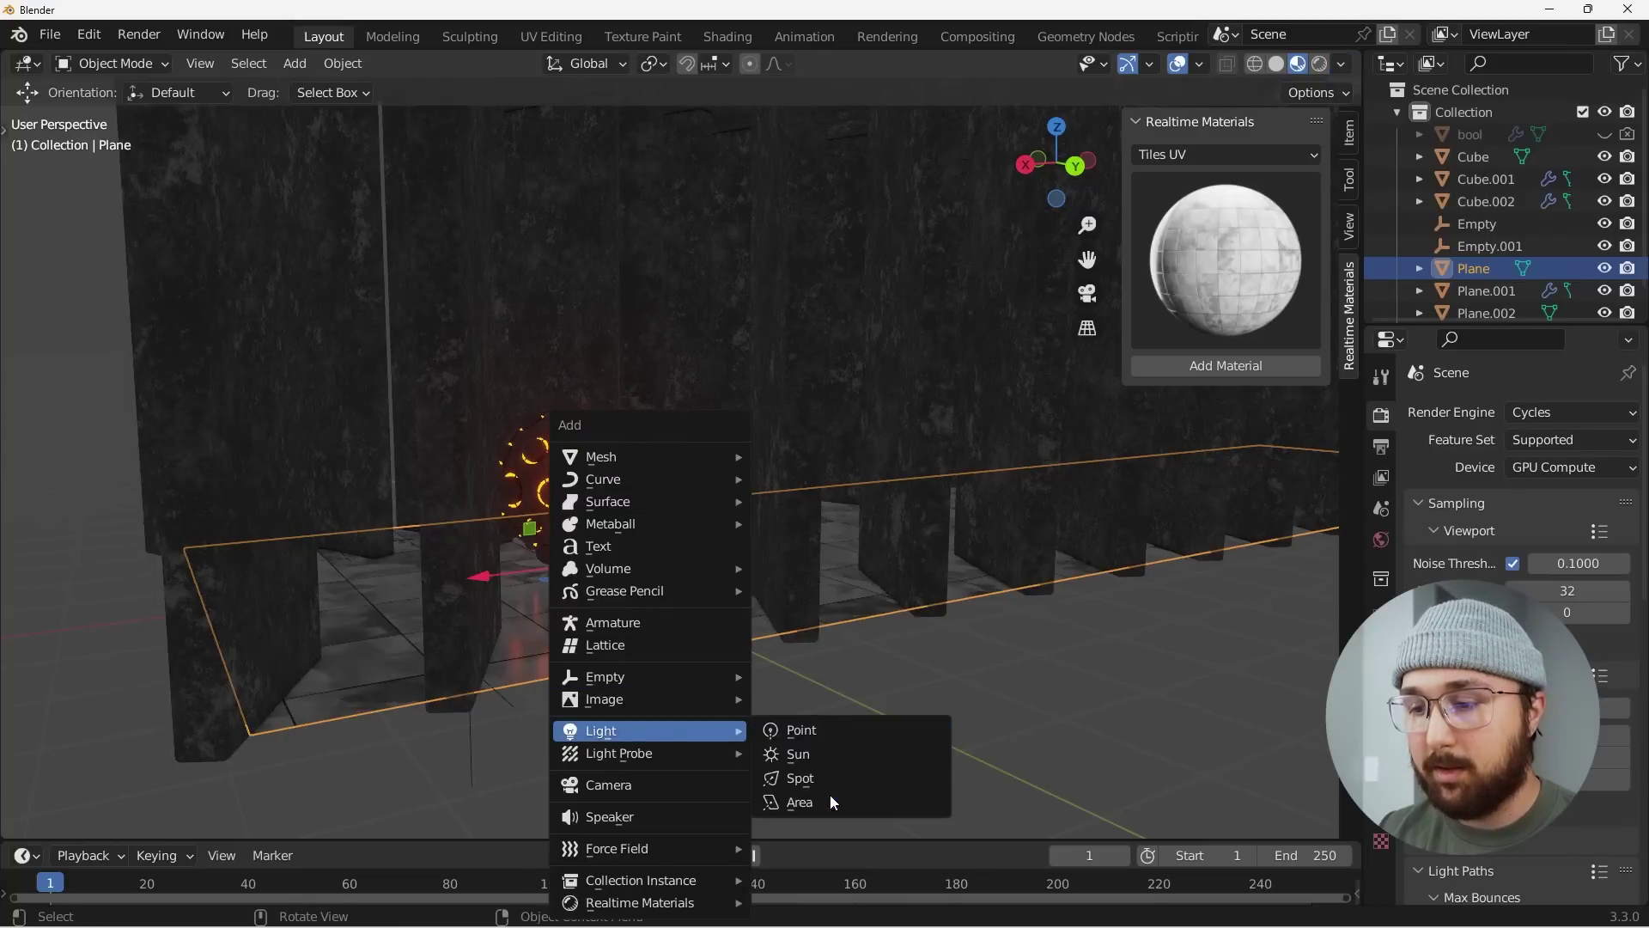
click(829, 802)
middle_drag(704, 675, 773, 481)
key(t)
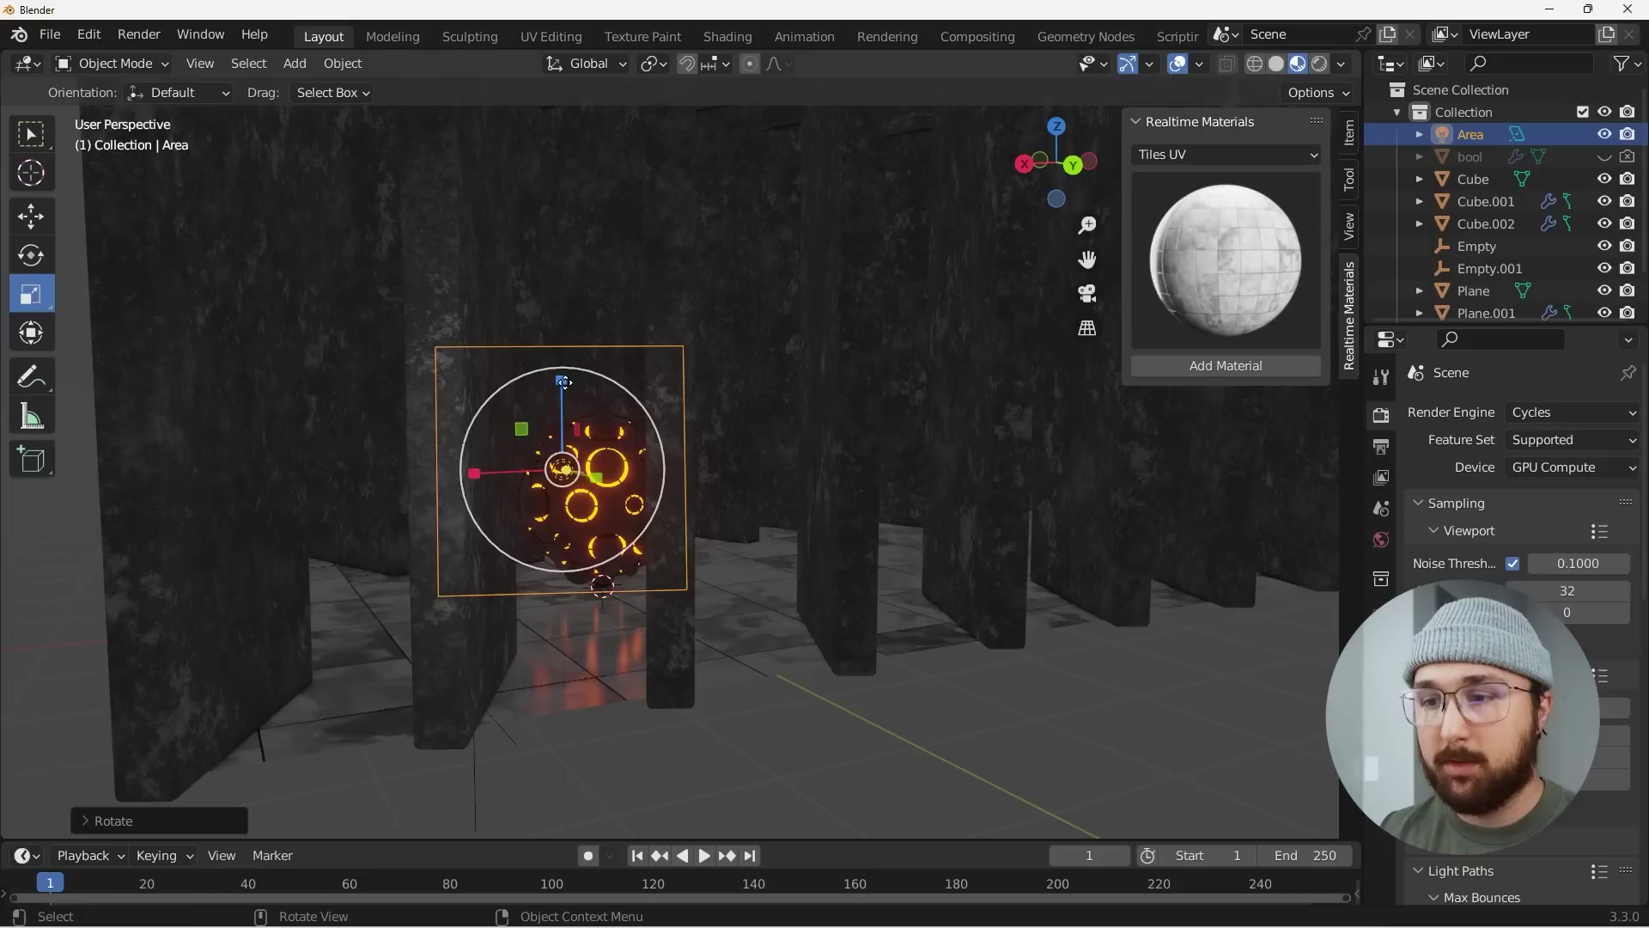
key(s)
click(640, 363)
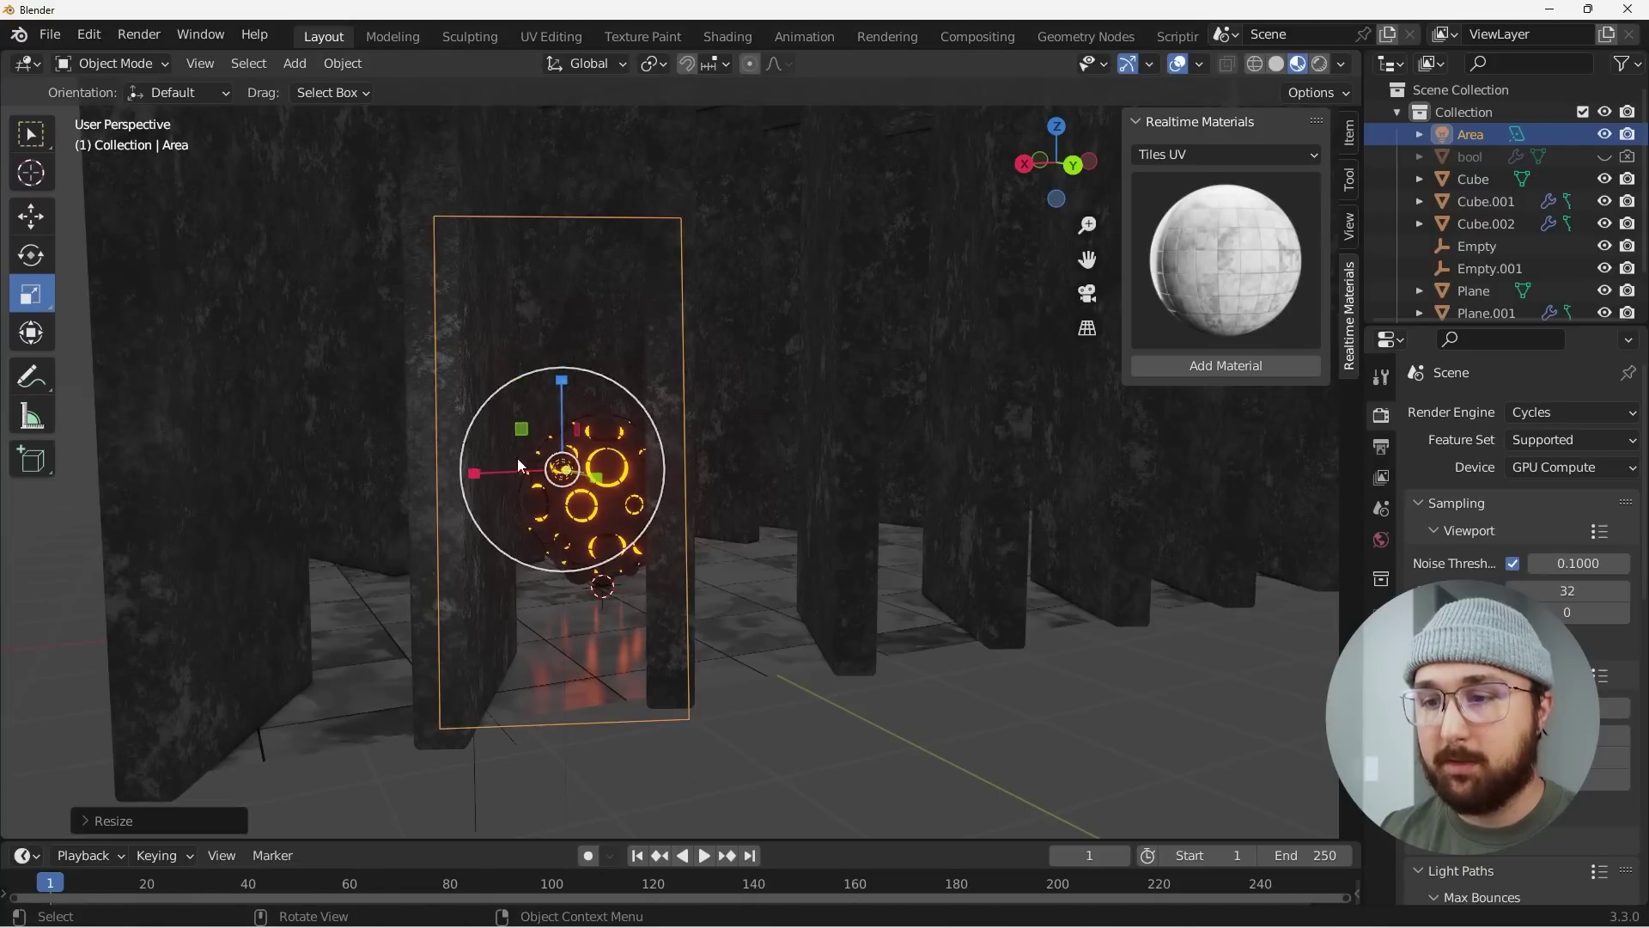
key(s)
key(Escape)
middle_drag(462, 470, 859, 378)
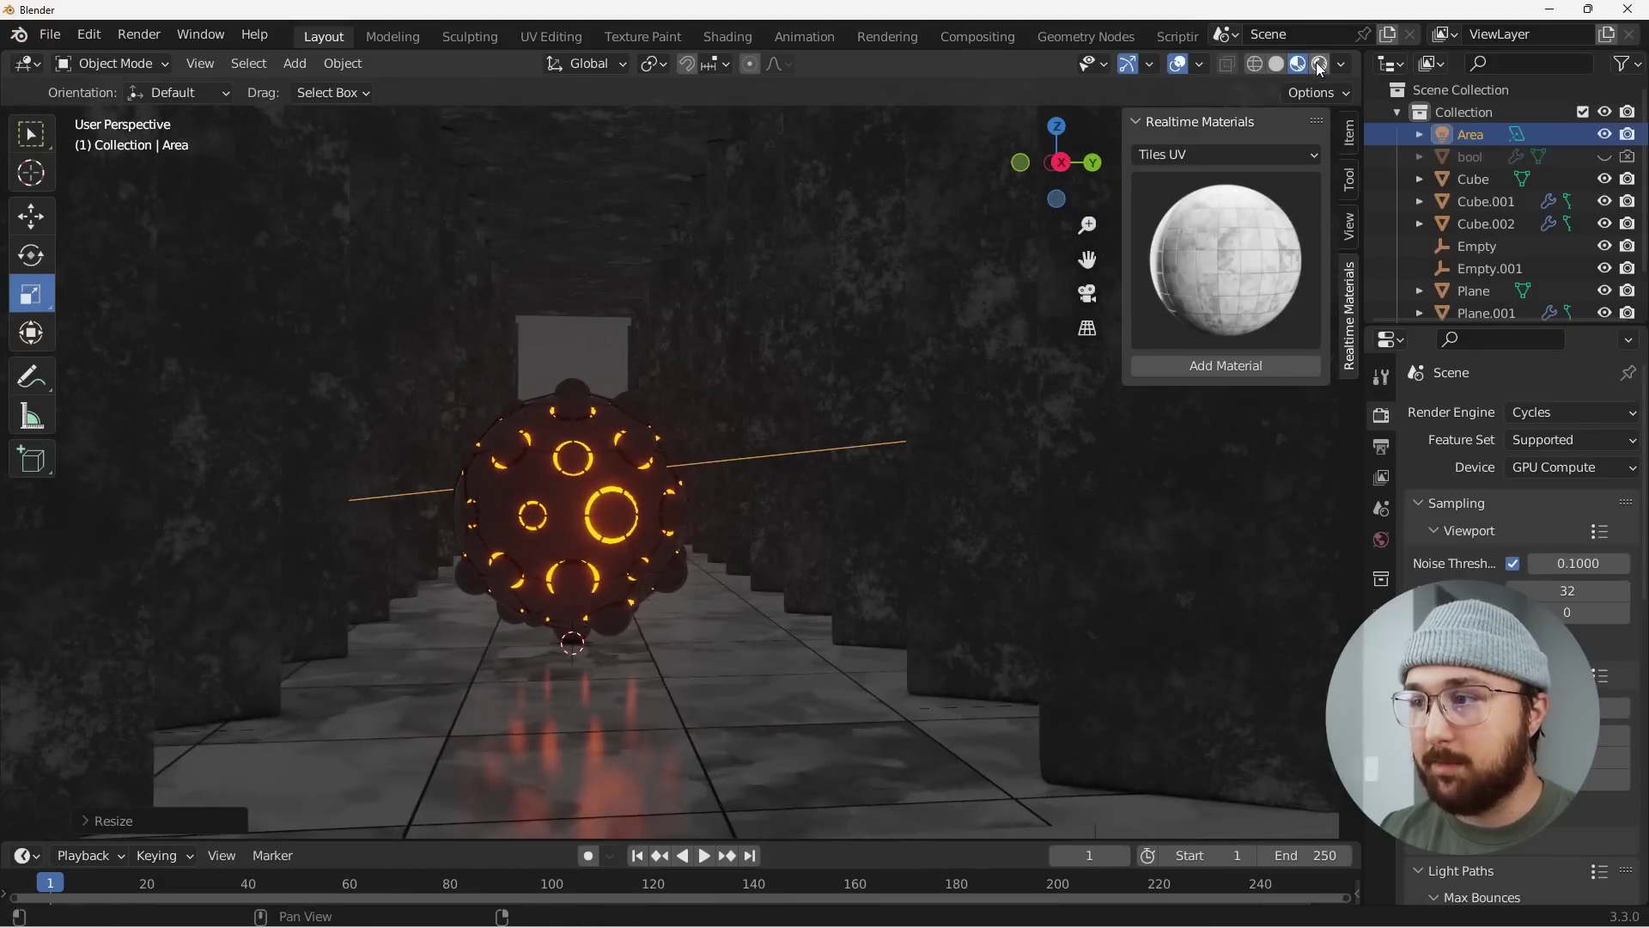
Preview the scene in rendered shading, and set the area light's power to 2500 W and its colour to pale blue.
click(1319, 66)
scroll(756, 614, up, 1)
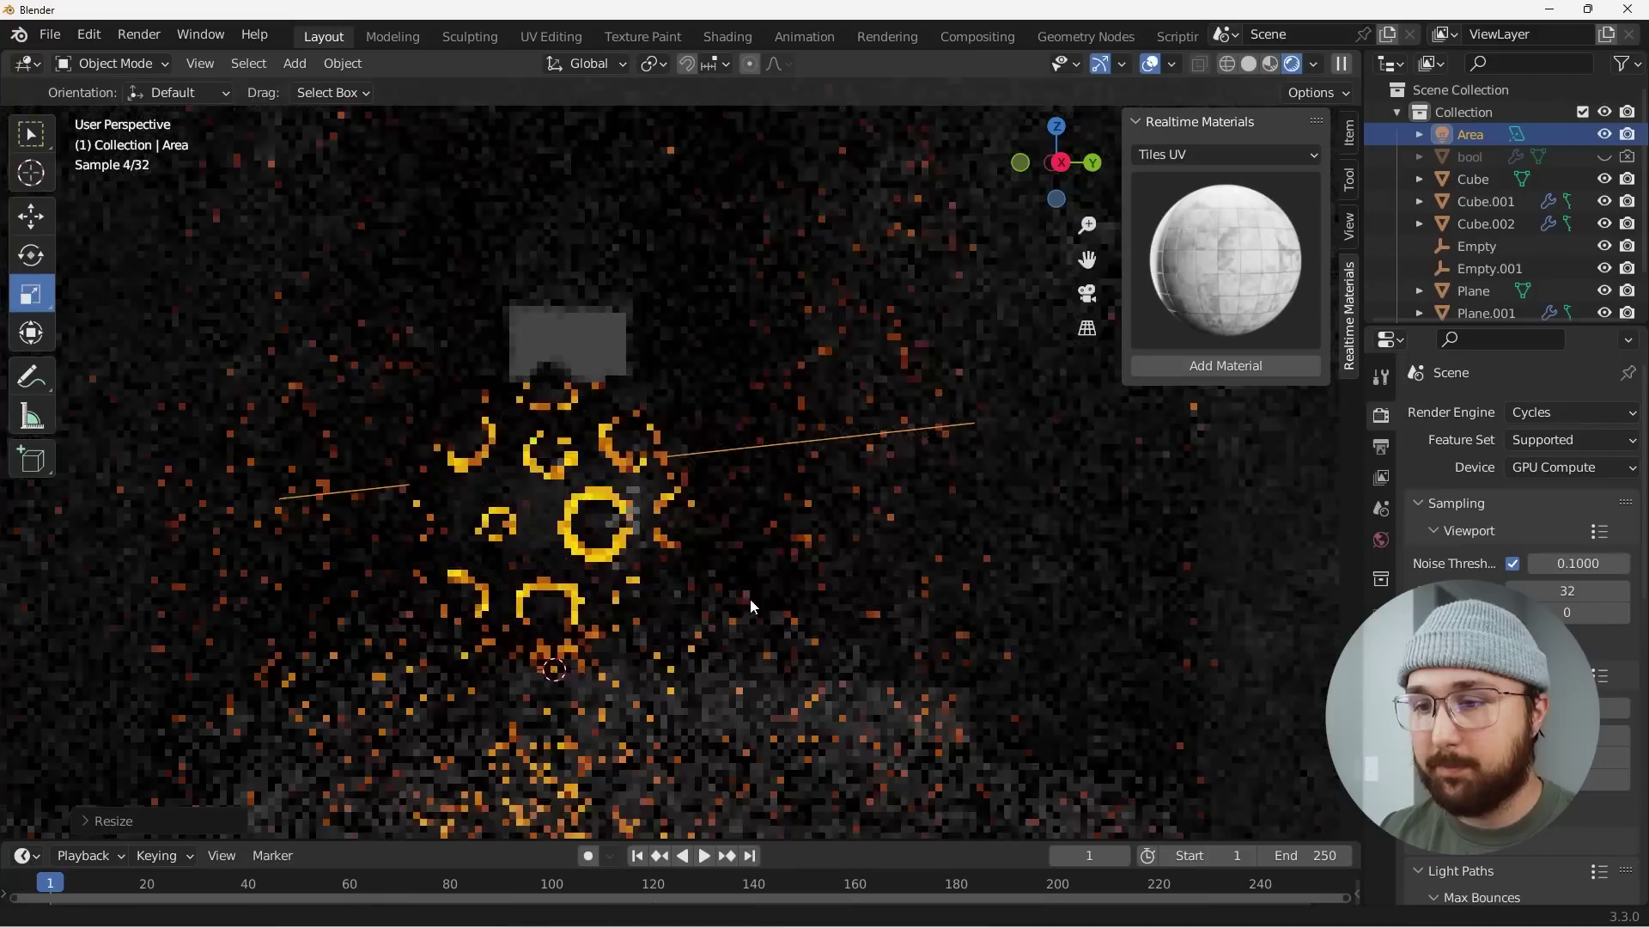
scroll(773, 574, up, 2)
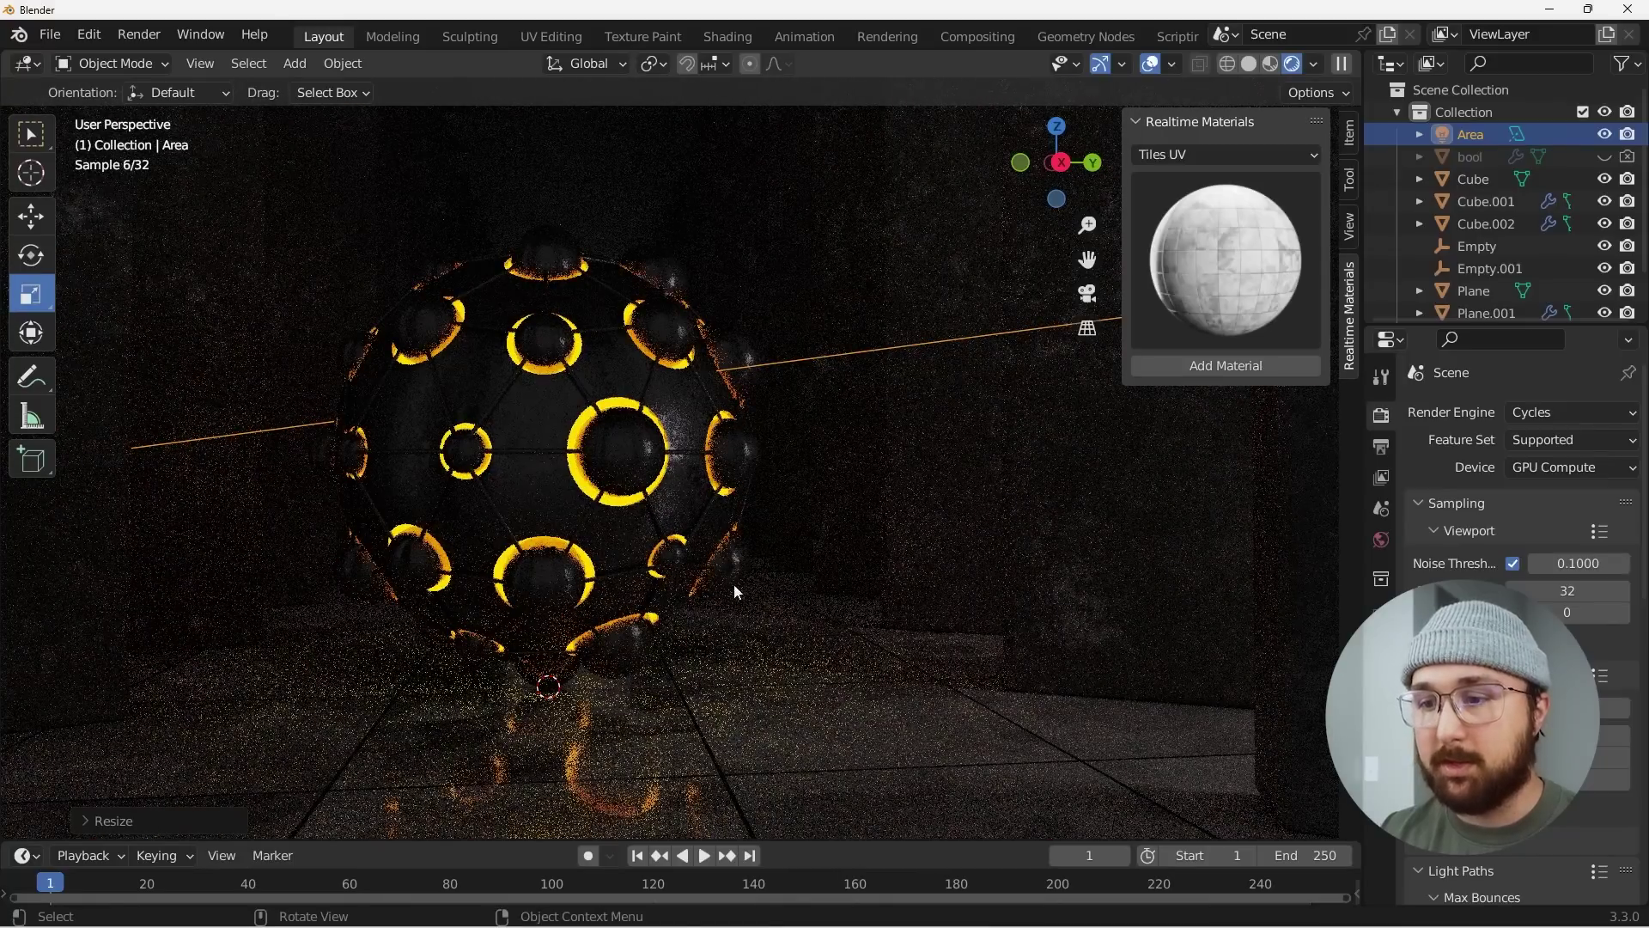
click(1381, 672)
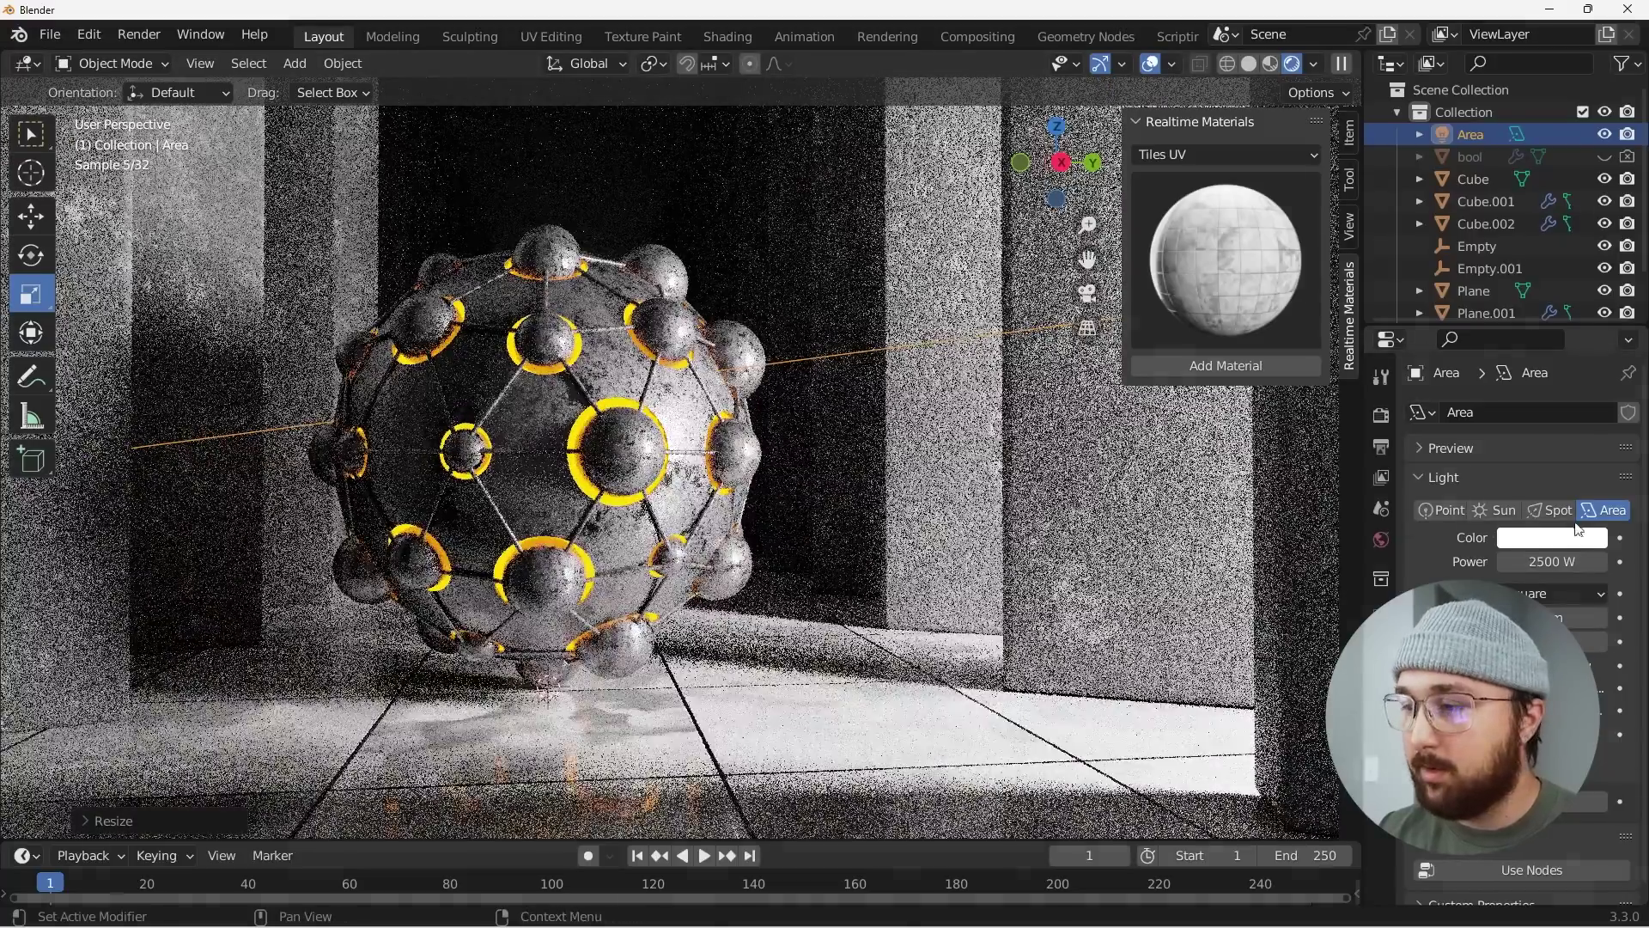
click(1564, 537)
click(1487, 313)
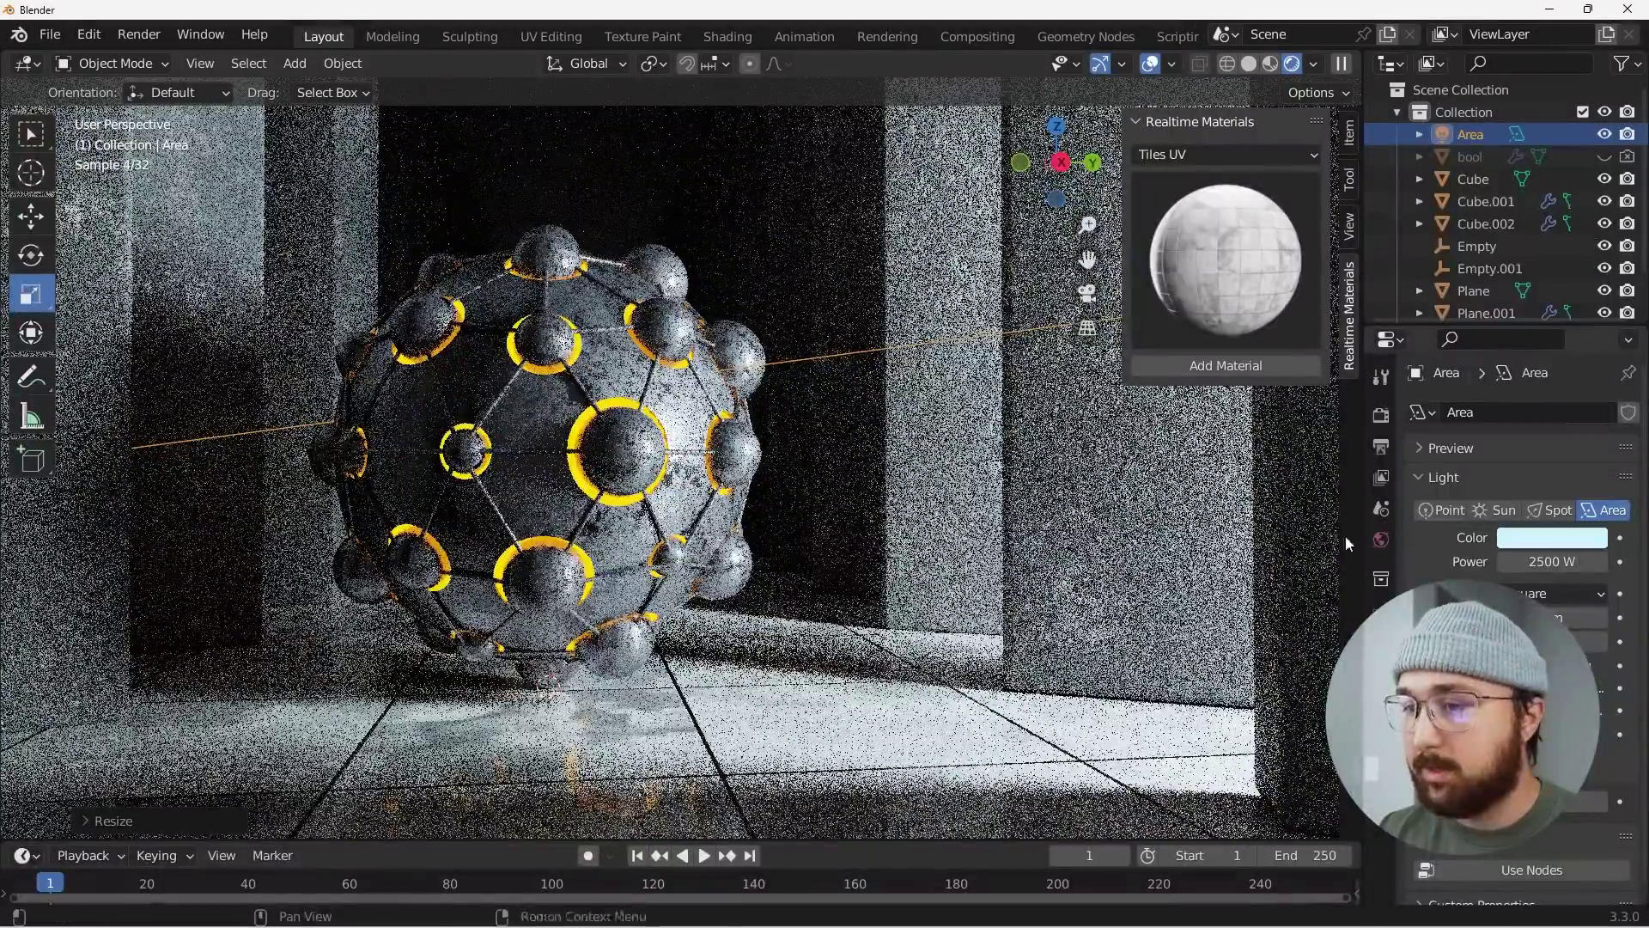
middle_drag(945, 532, 804, 529)
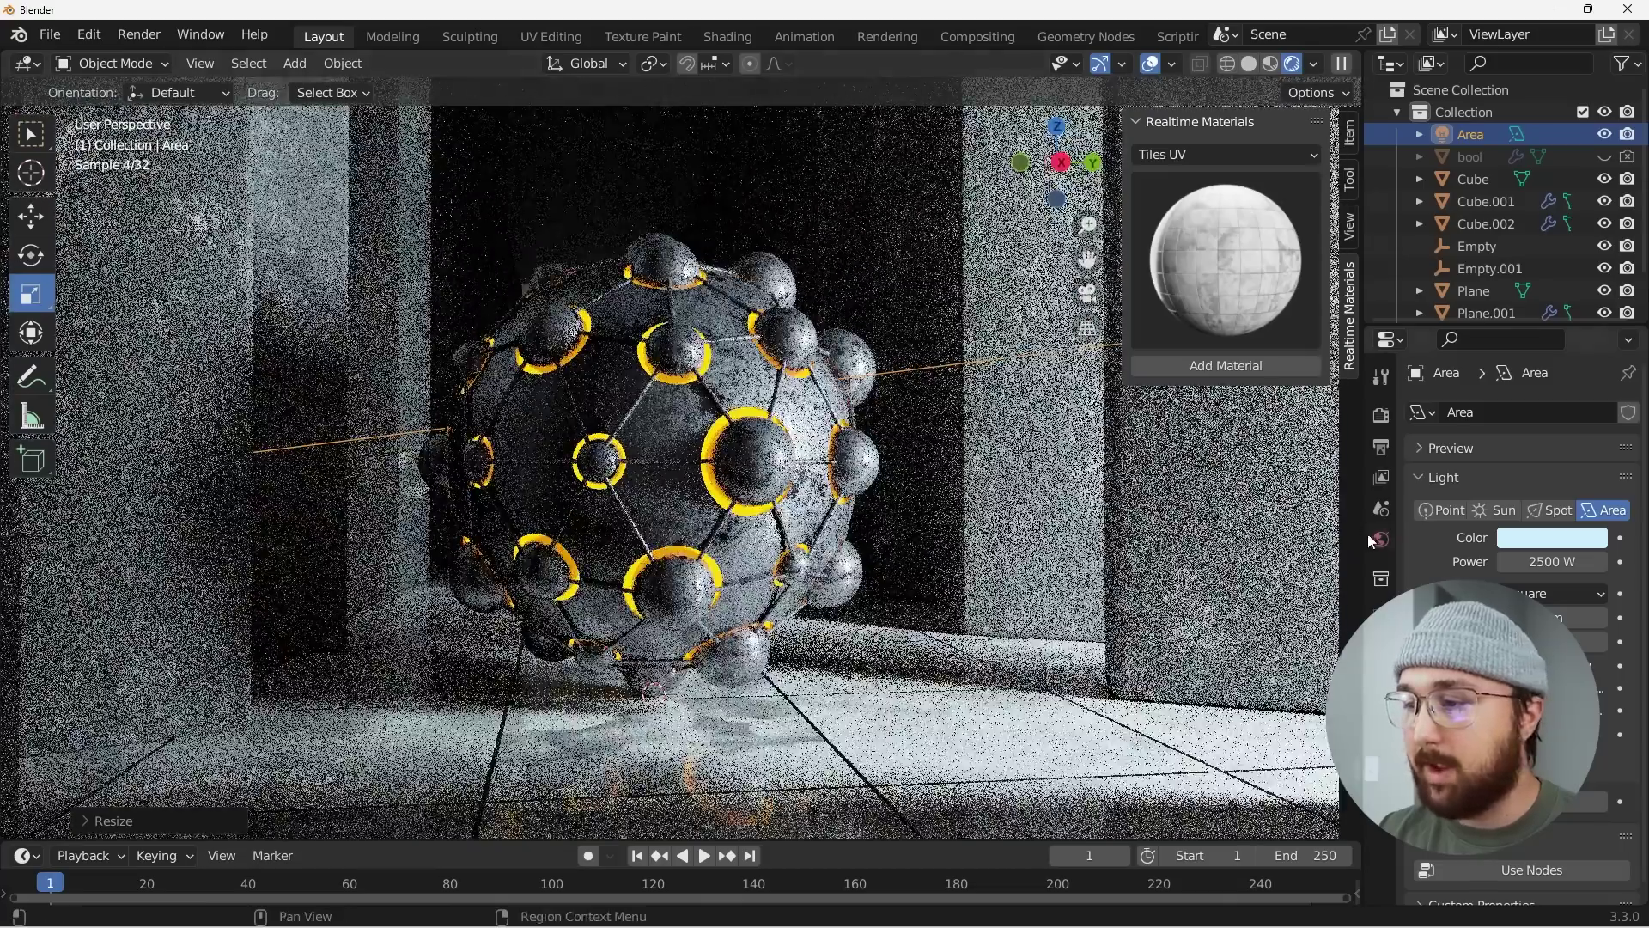
Add a Principled Volume shader to the world and return the viewport to solid shading.
click(1381, 539)
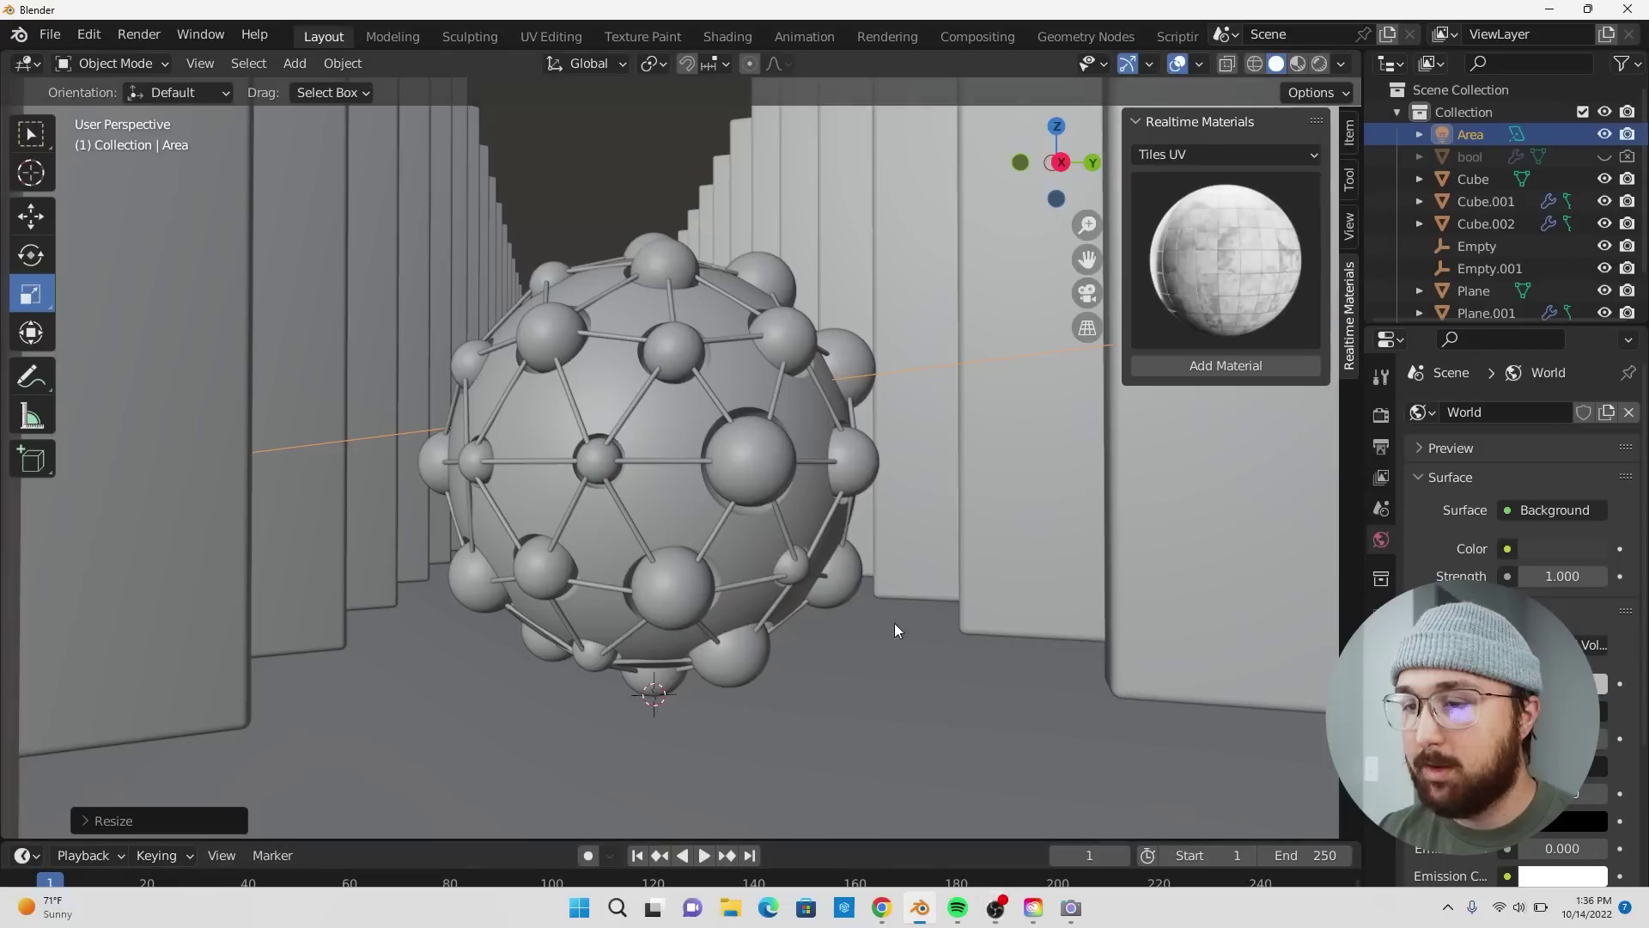
scroll(882, 581, up, 2)
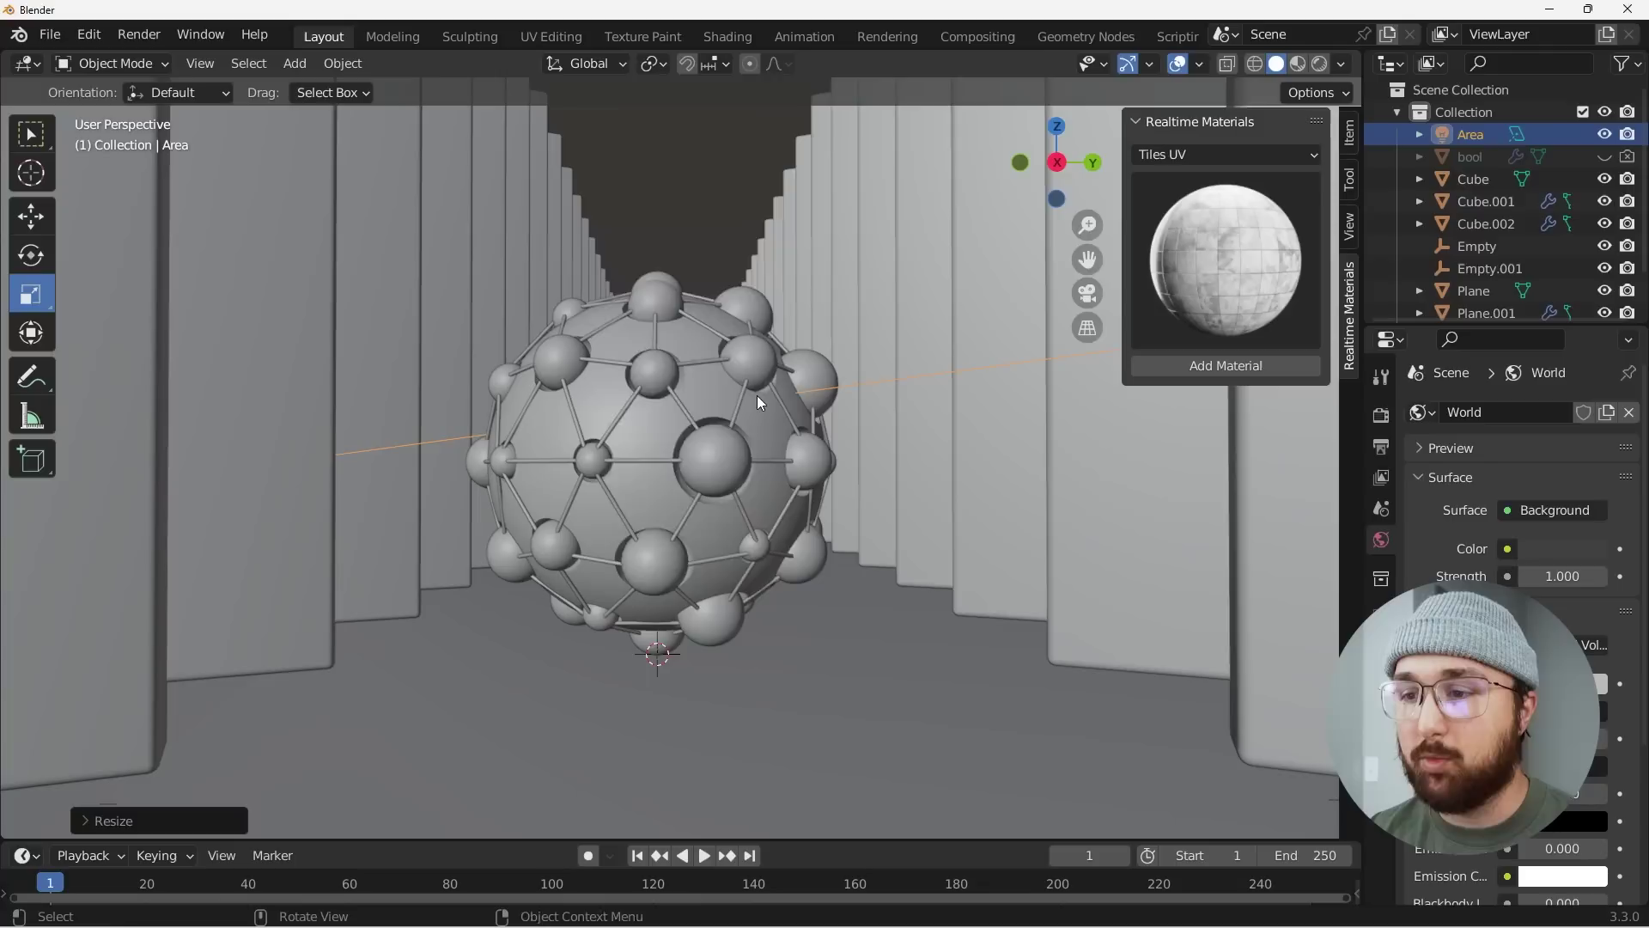
Add a plane beneath the sphere and enlarge it lengthwise along the corridor between the slab walls.
key(shift+a)
mouse_move(685, 127)
click(848, 121)
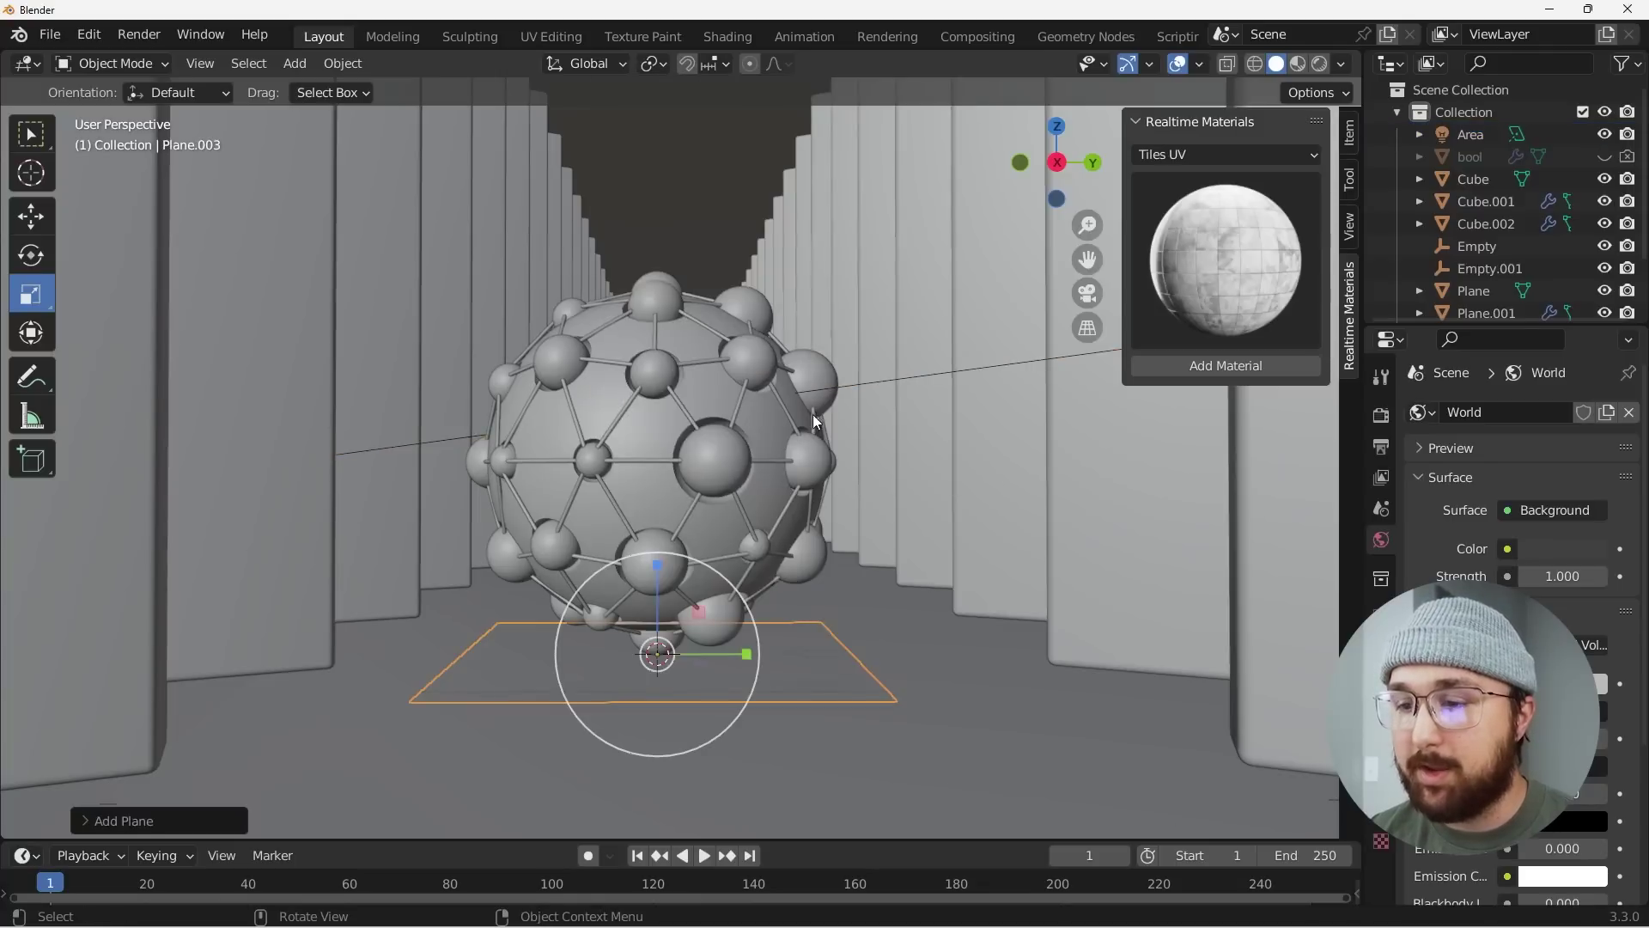
key(s)
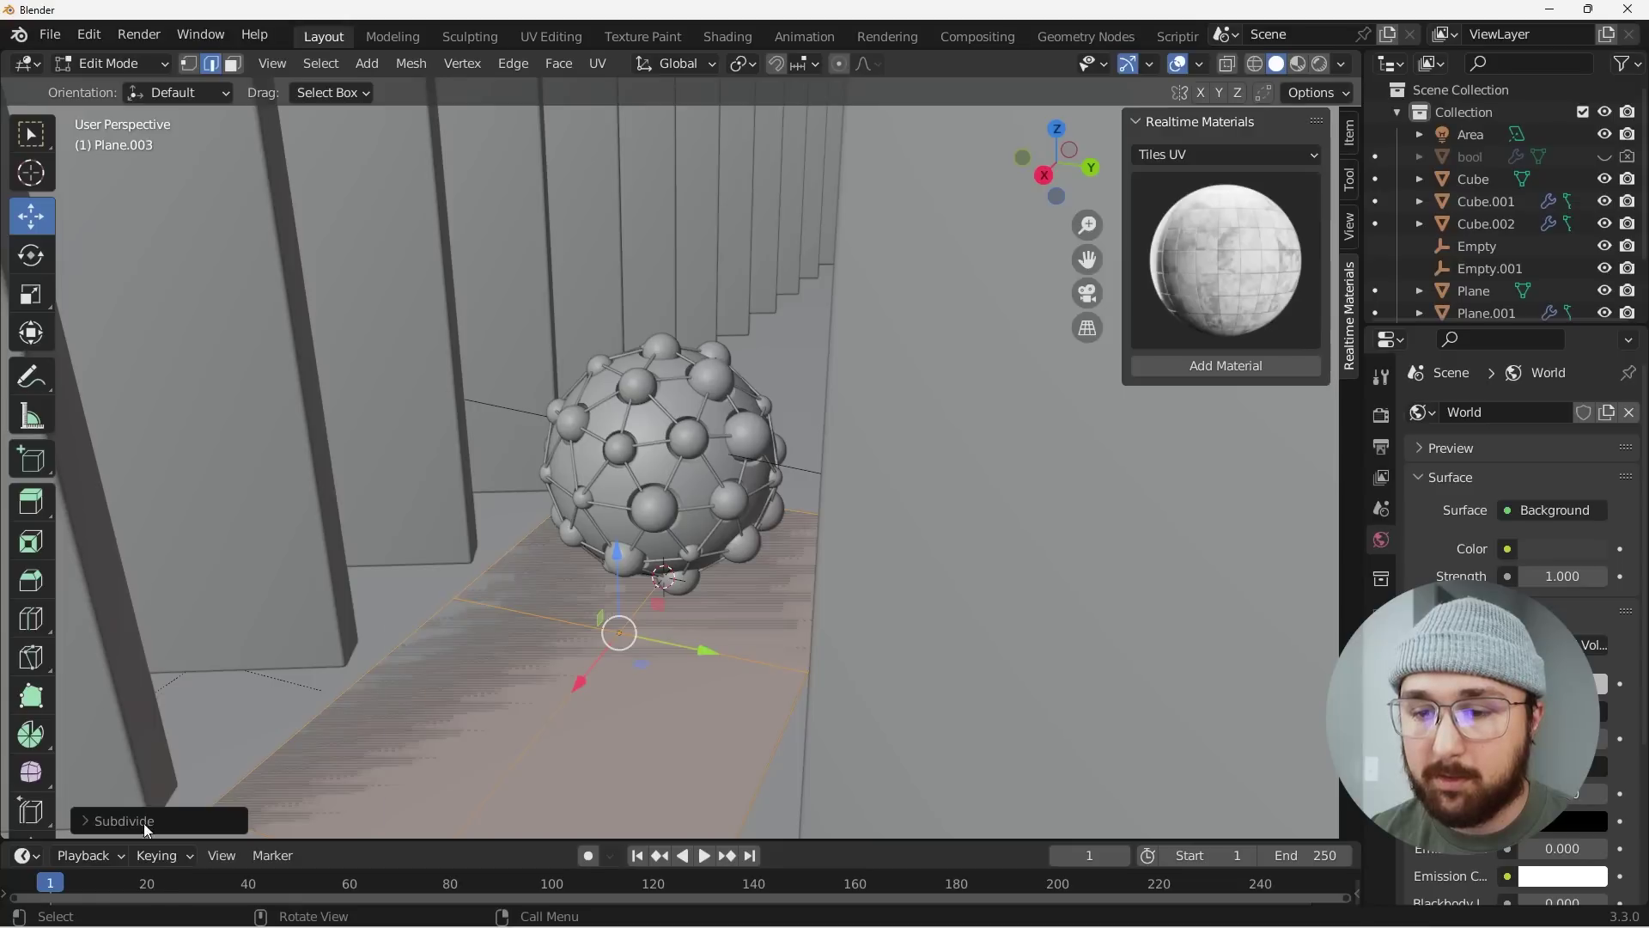
Subdivide the new plane beneath the sphere with 7 cuts and return to Object Mode.
click(146, 823)
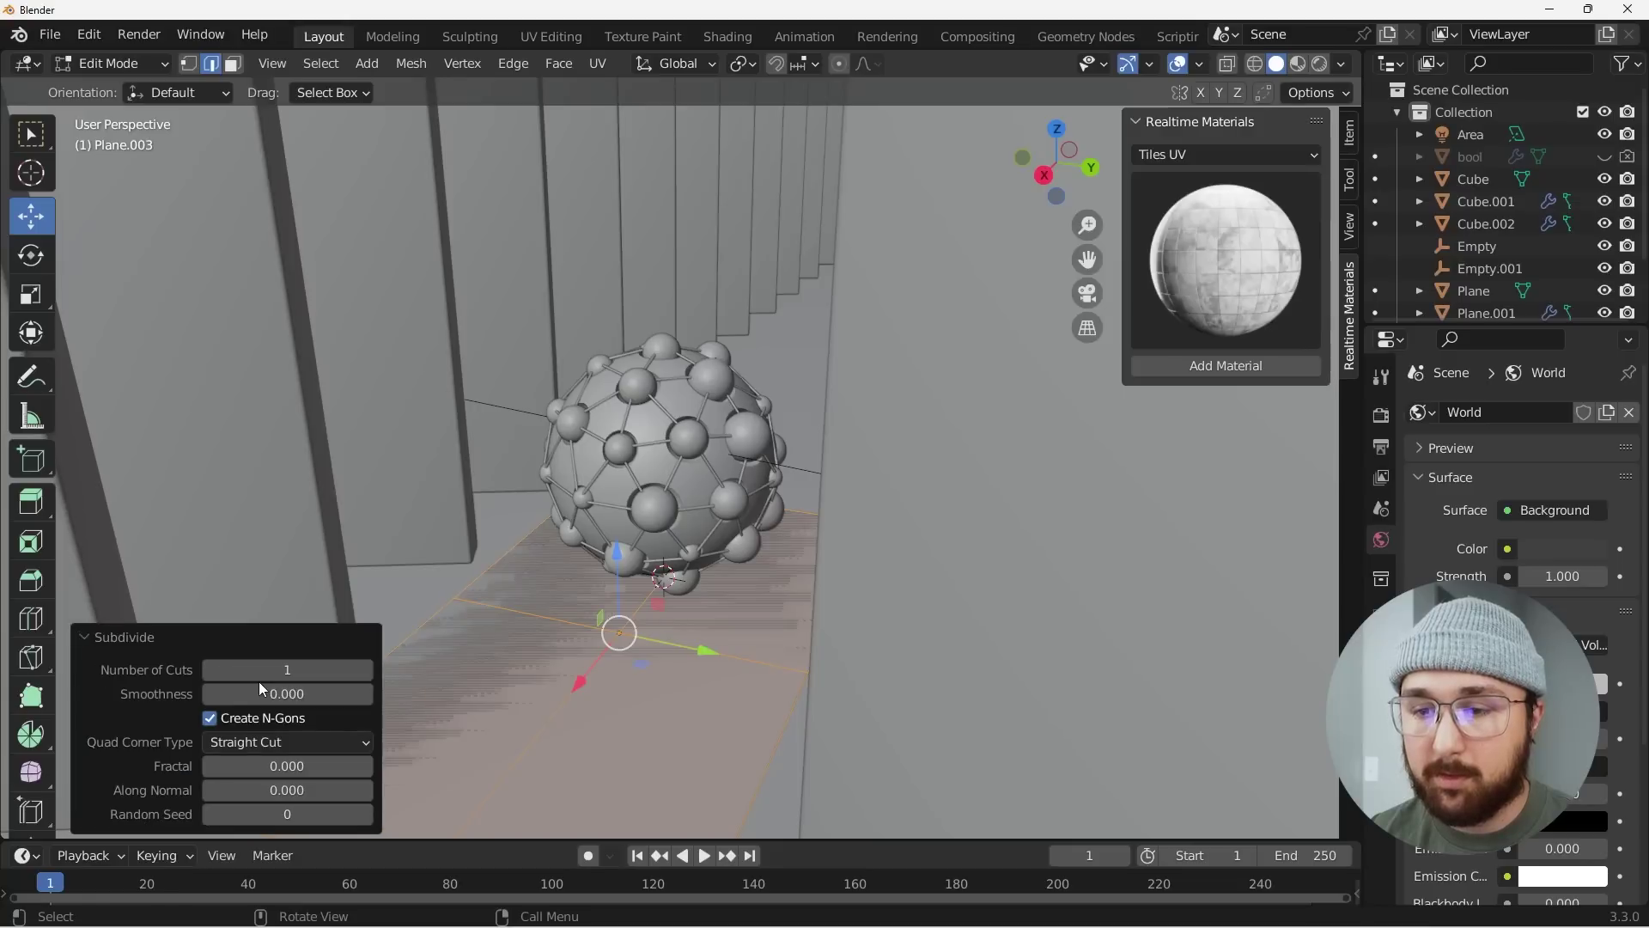
drag(287, 670, 335, 669)
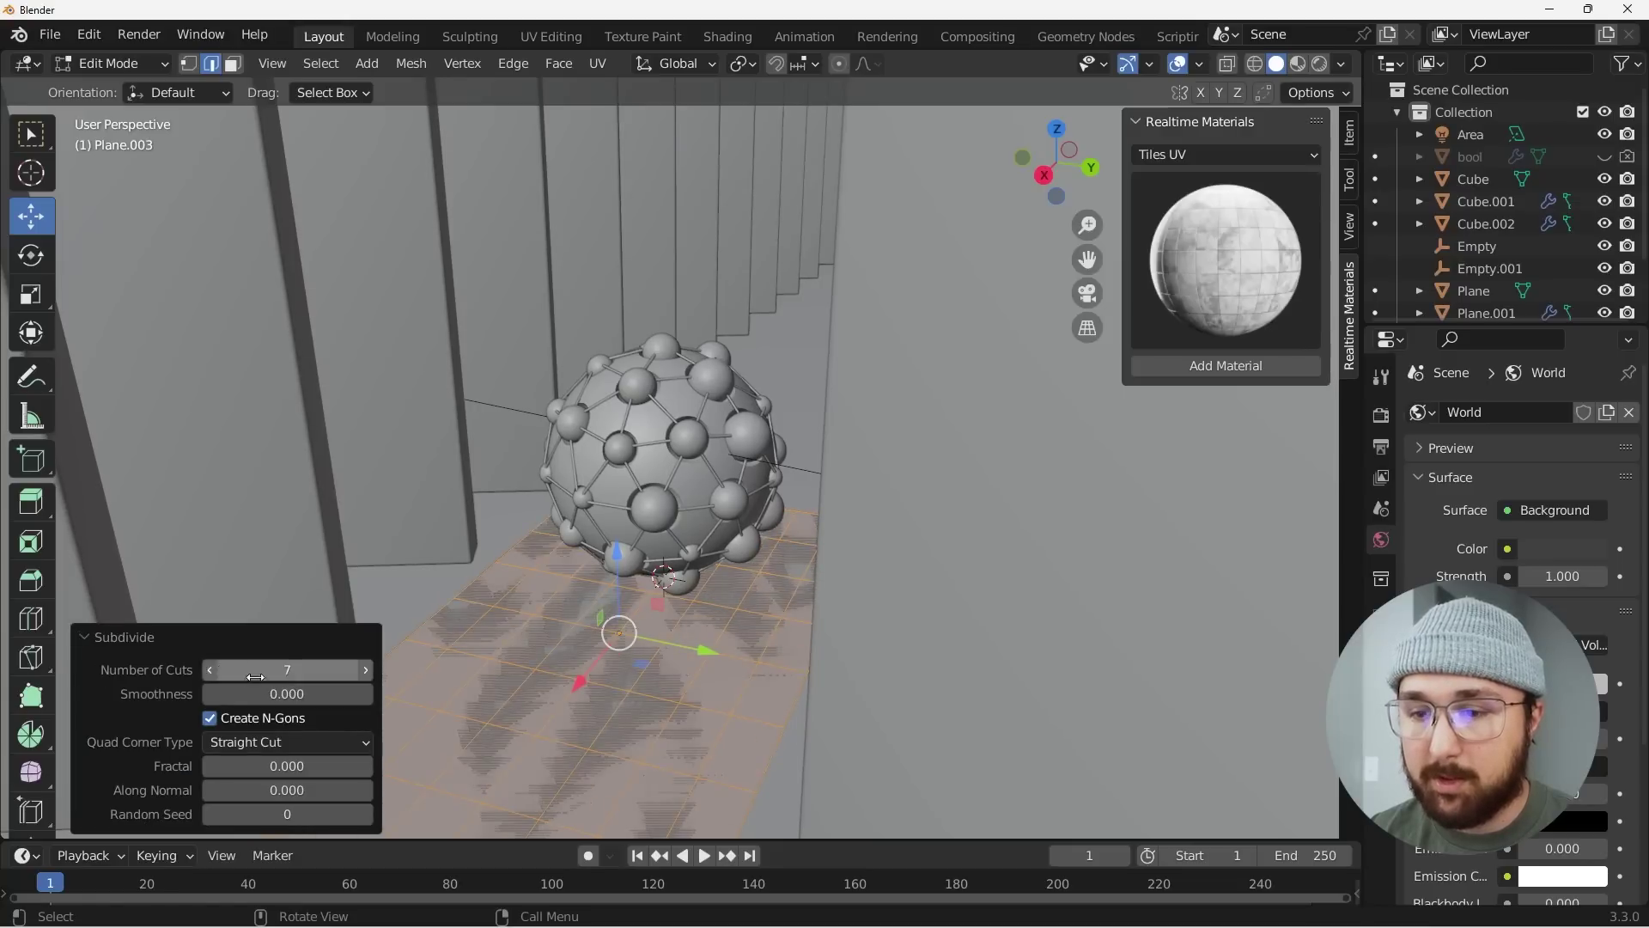
click(125, 636)
key(Tab)
middle_drag(609, 516, 646, 506)
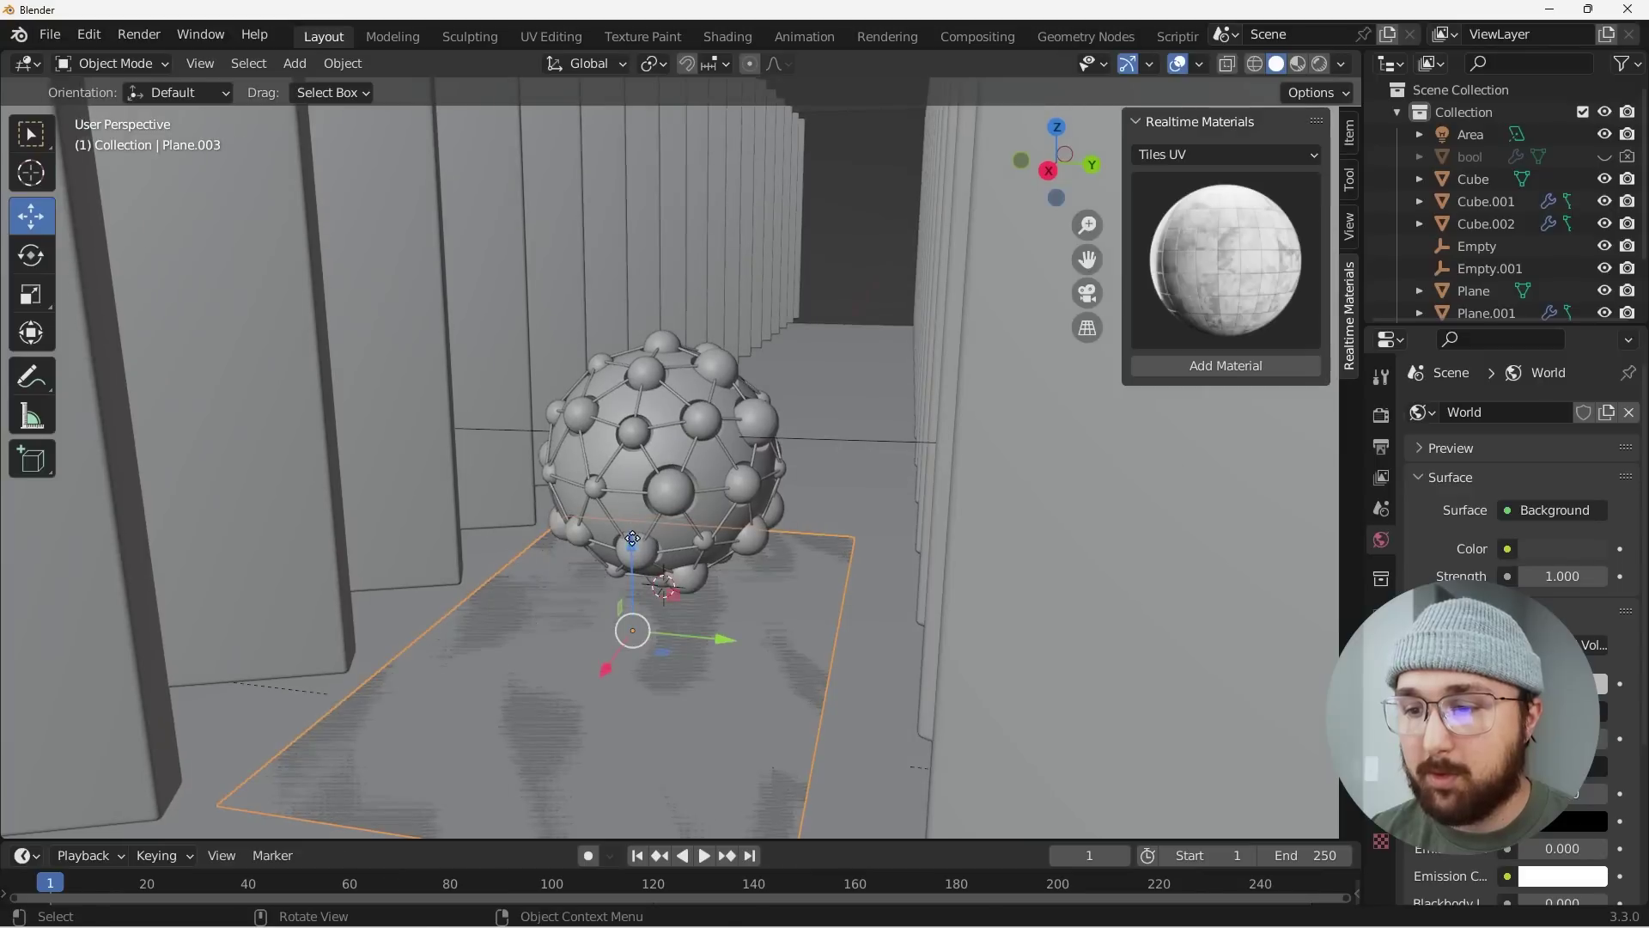
Nudge the subdivided plane vertically relative to the floor, and instance an Ico Sphere on its points using geometry nodes.
drag(632, 538, 638, 540)
middle_drag(715, 483, 769, 452)
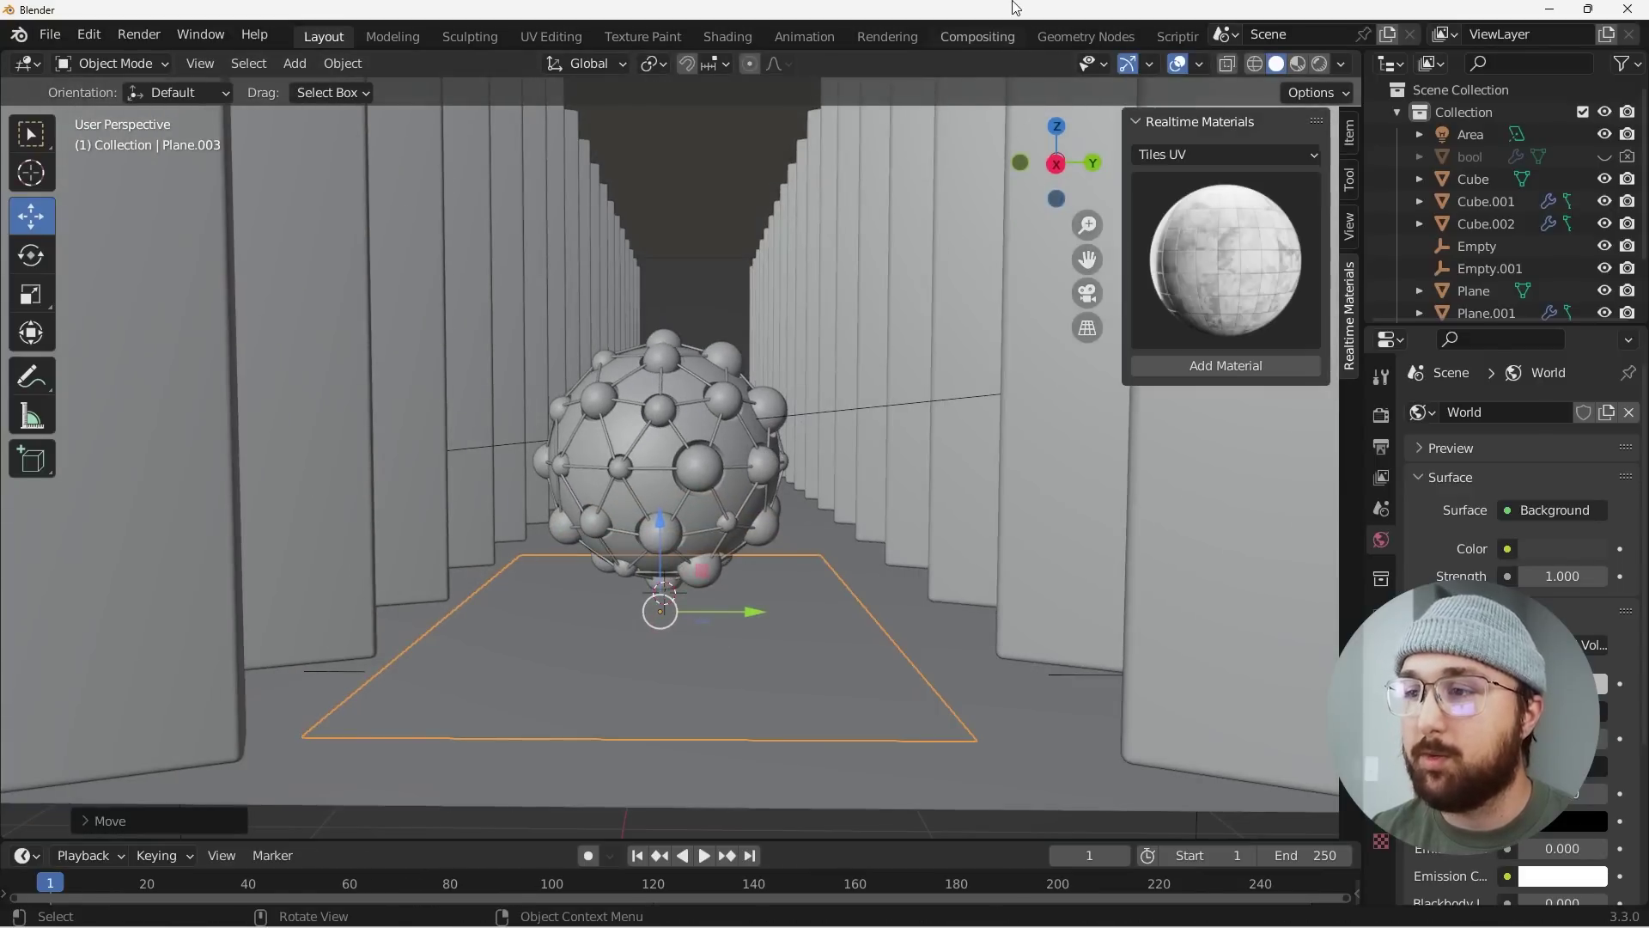
click(1086, 36)
key(shift+a)
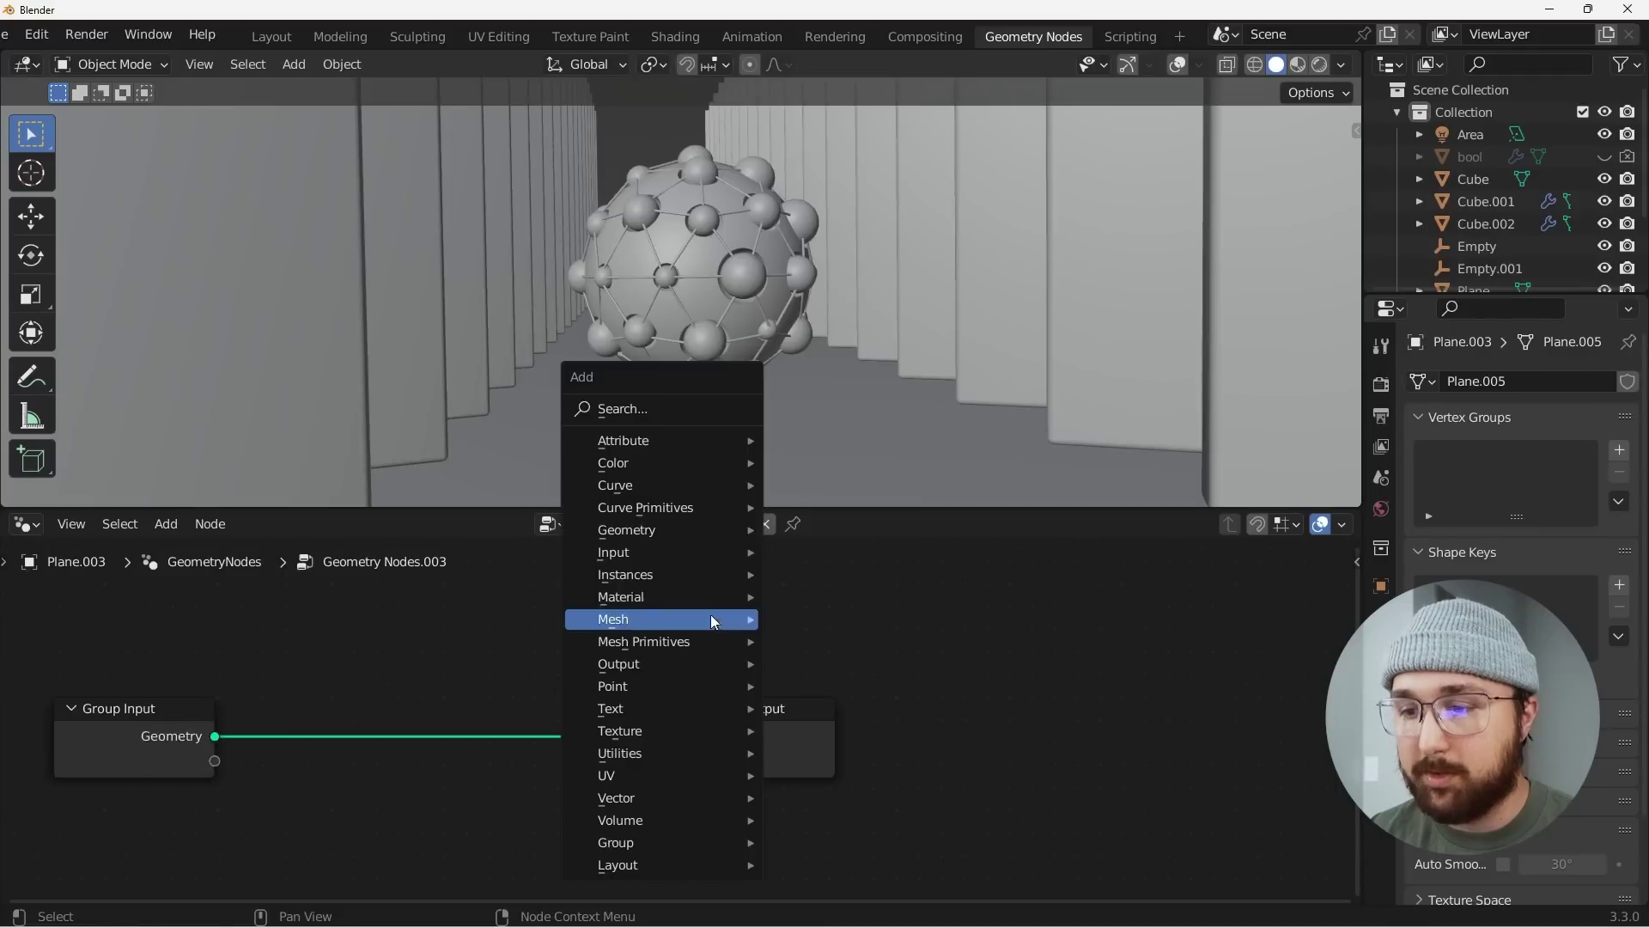
text(ico)
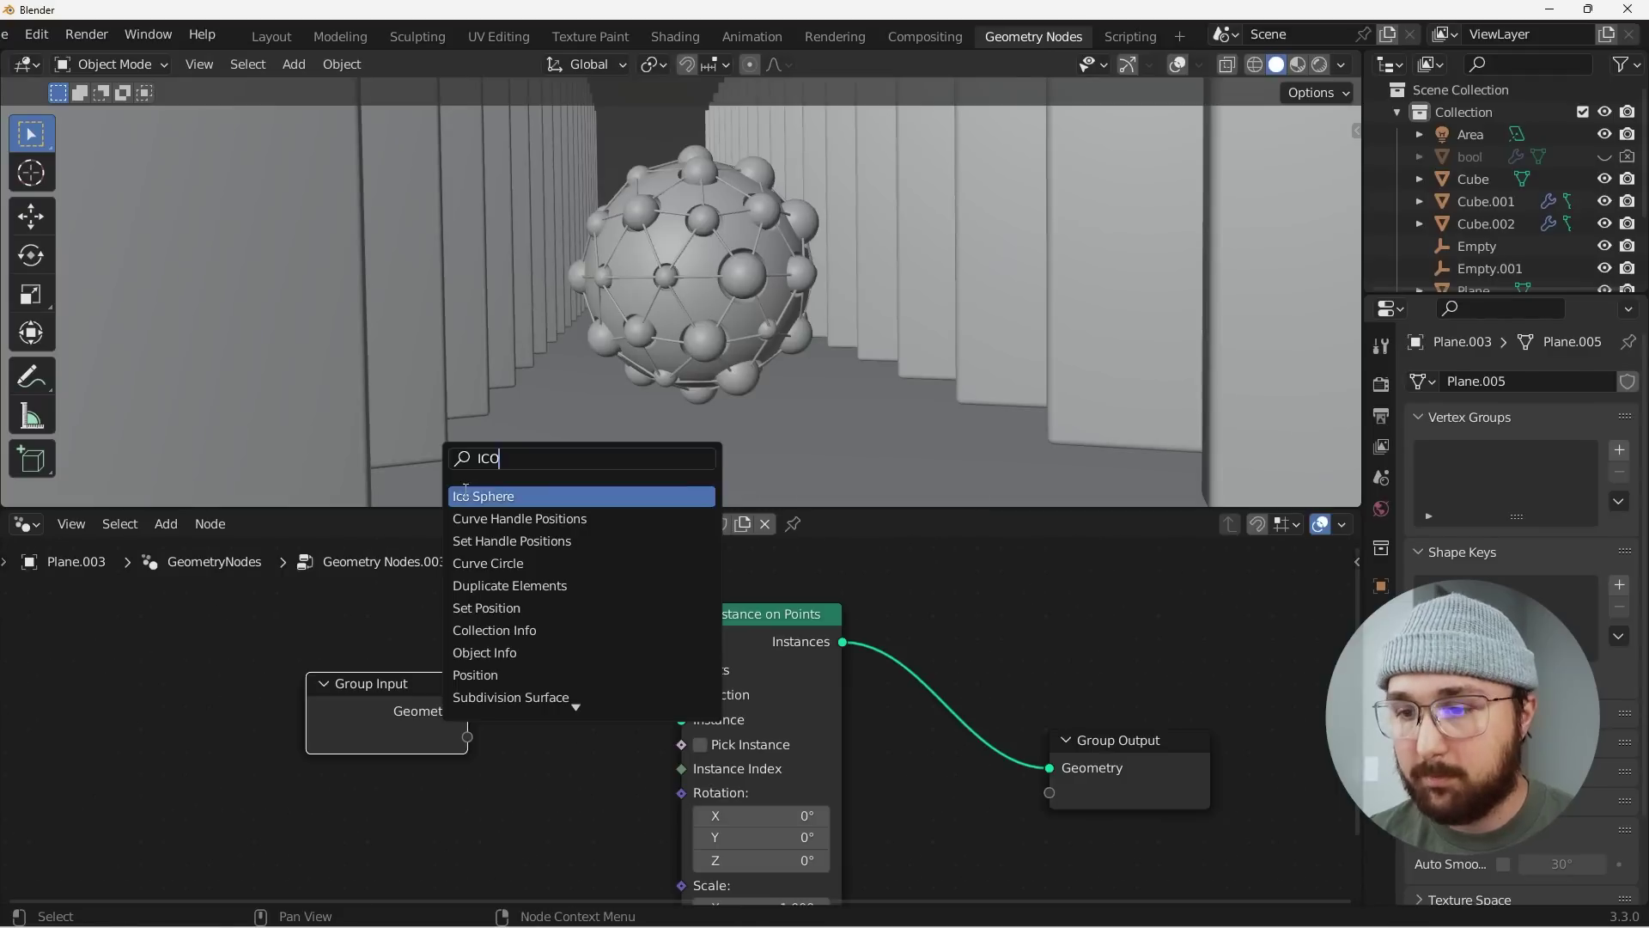
key(Return)
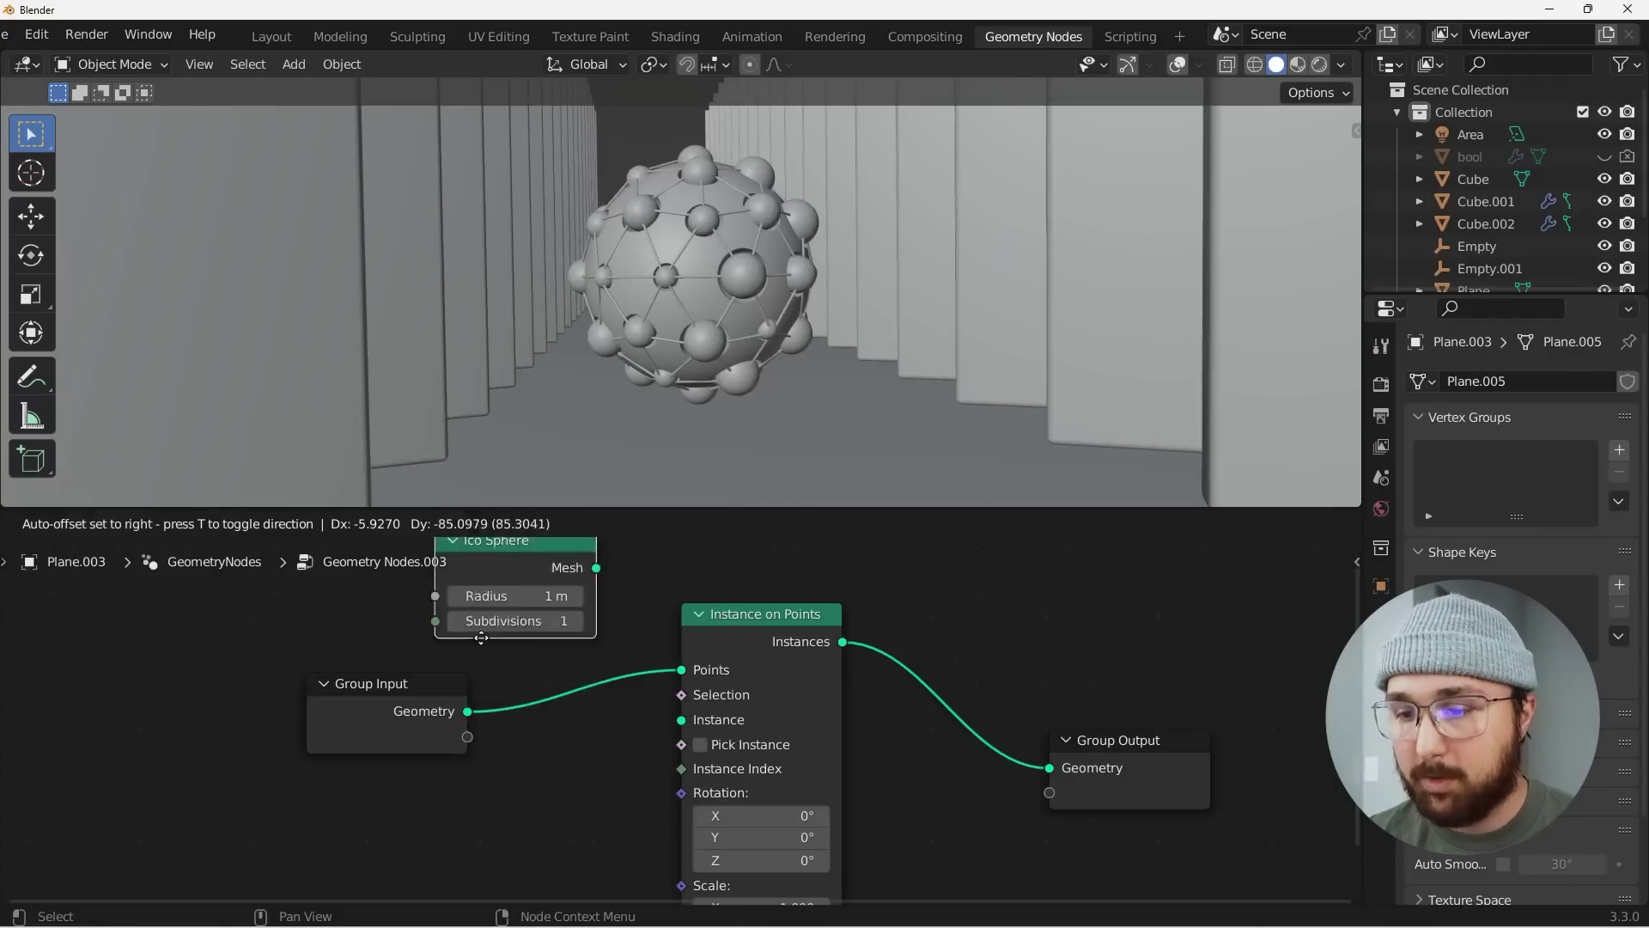
click(512, 824)
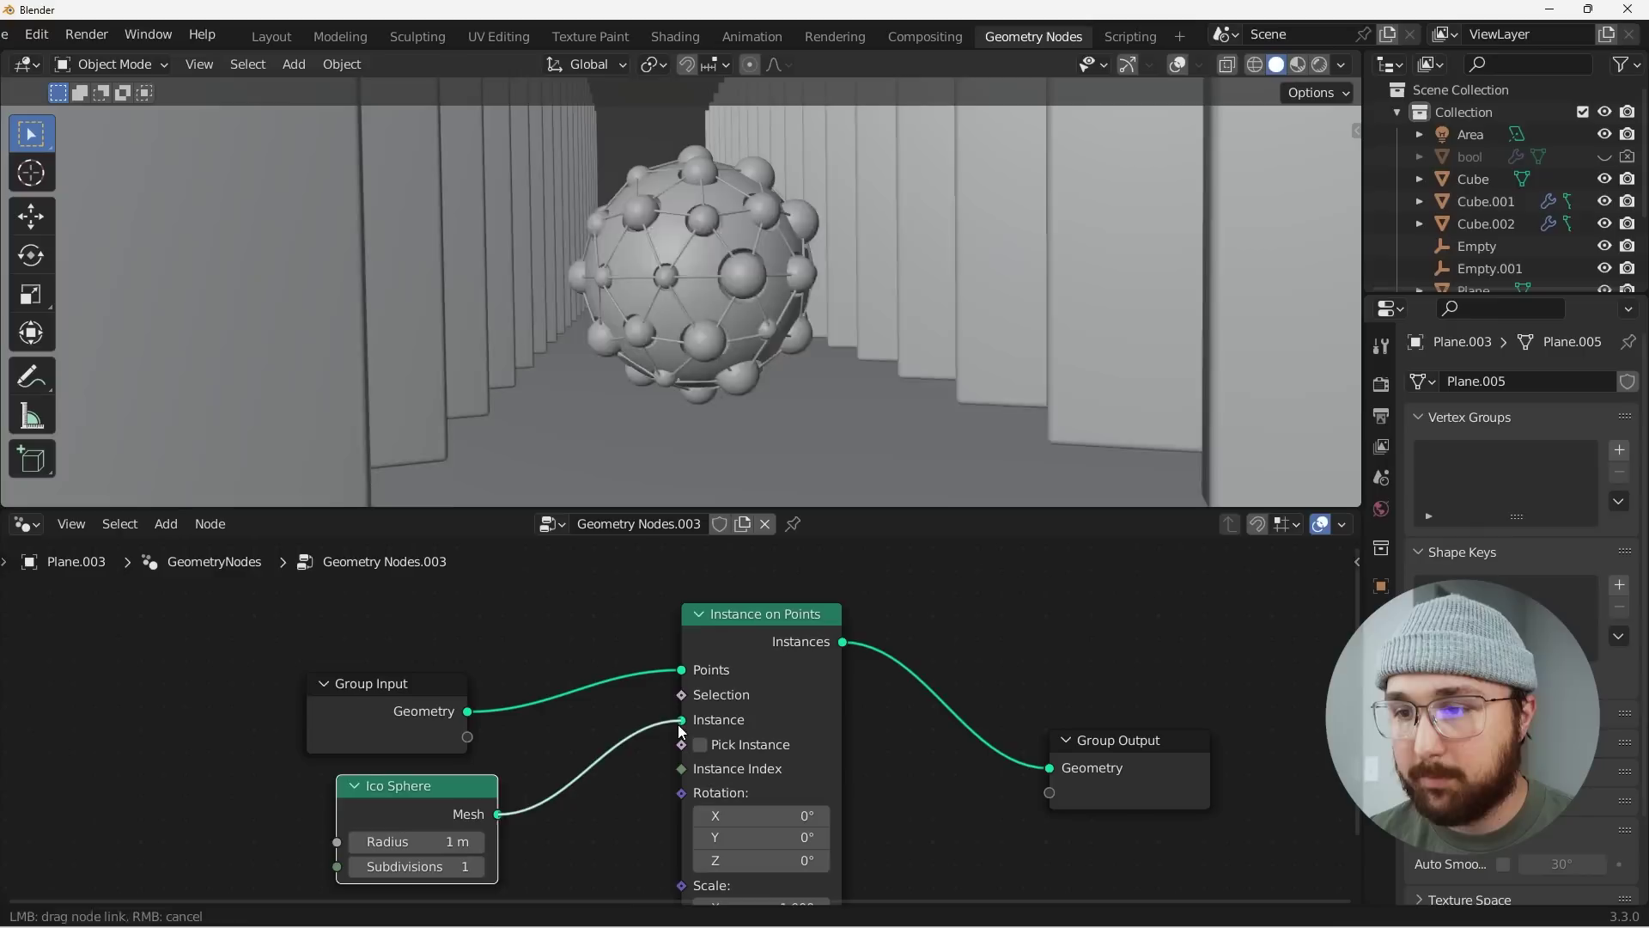
drag(680, 732, 682, 720)
Set the instanced Ico Sphere's radius to 0.09 m.
click(416, 842)
text(0.09)
key(Return)
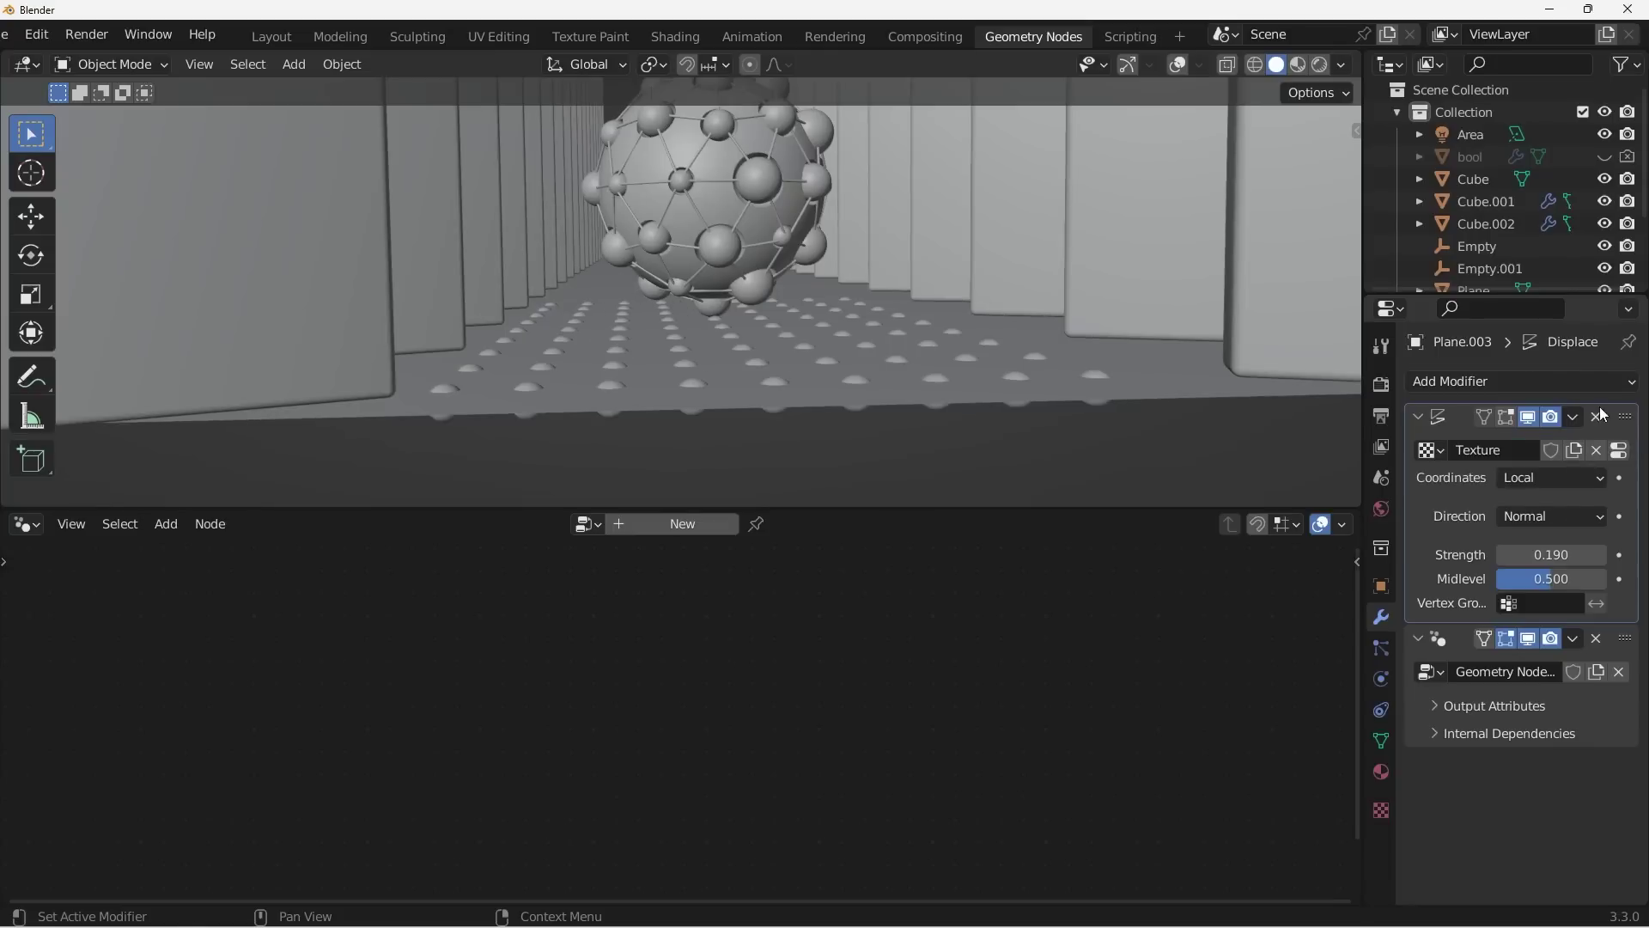
Change the Displace modifier's texture type to Clouds and adjust the texture's size.
click(1611, 453)
click(1538, 444)
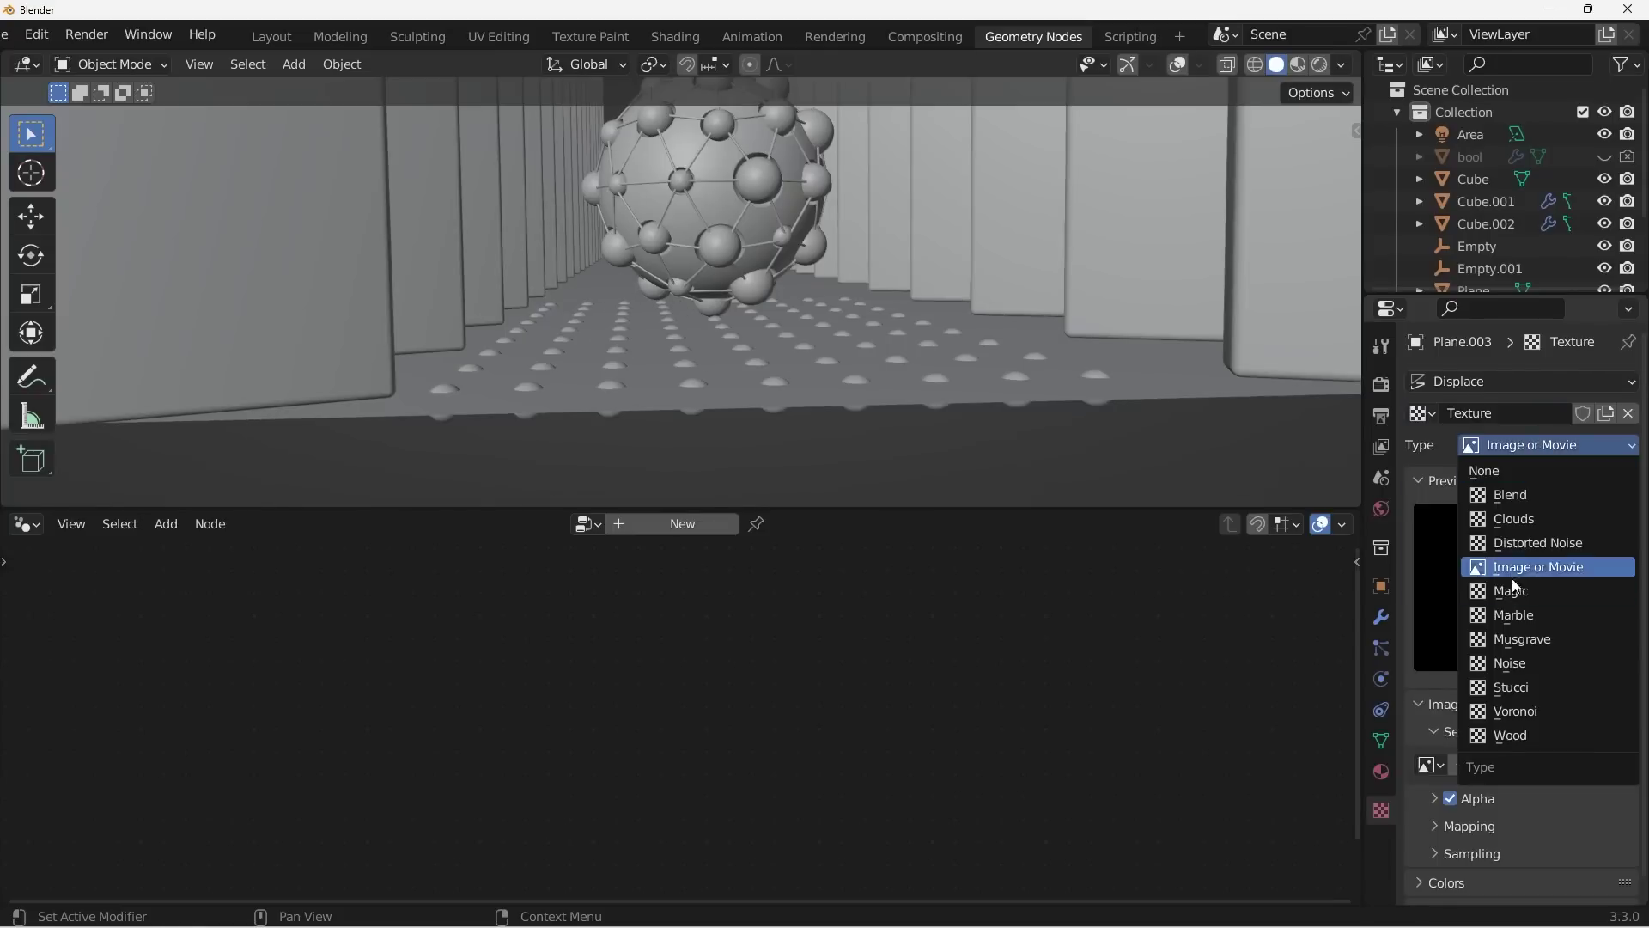
click(1528, 520)
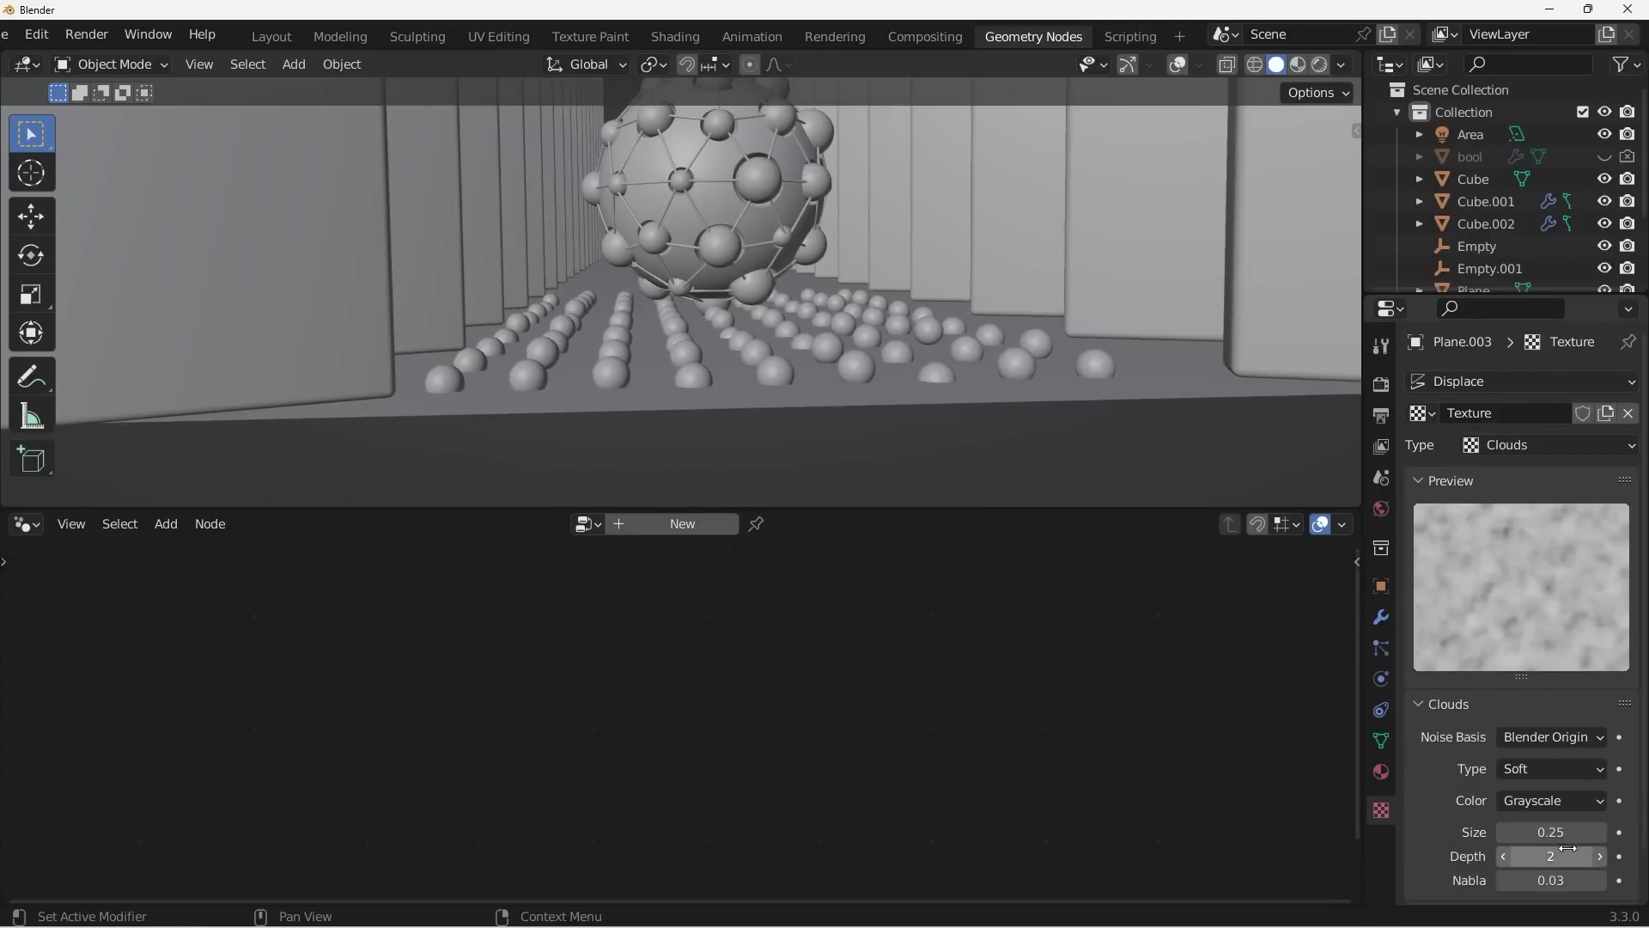
mouse_move(1568, 848)
mouse_down()
mouse_move(1520, 831)
mouse_move(1580, 832)
mouse_up()
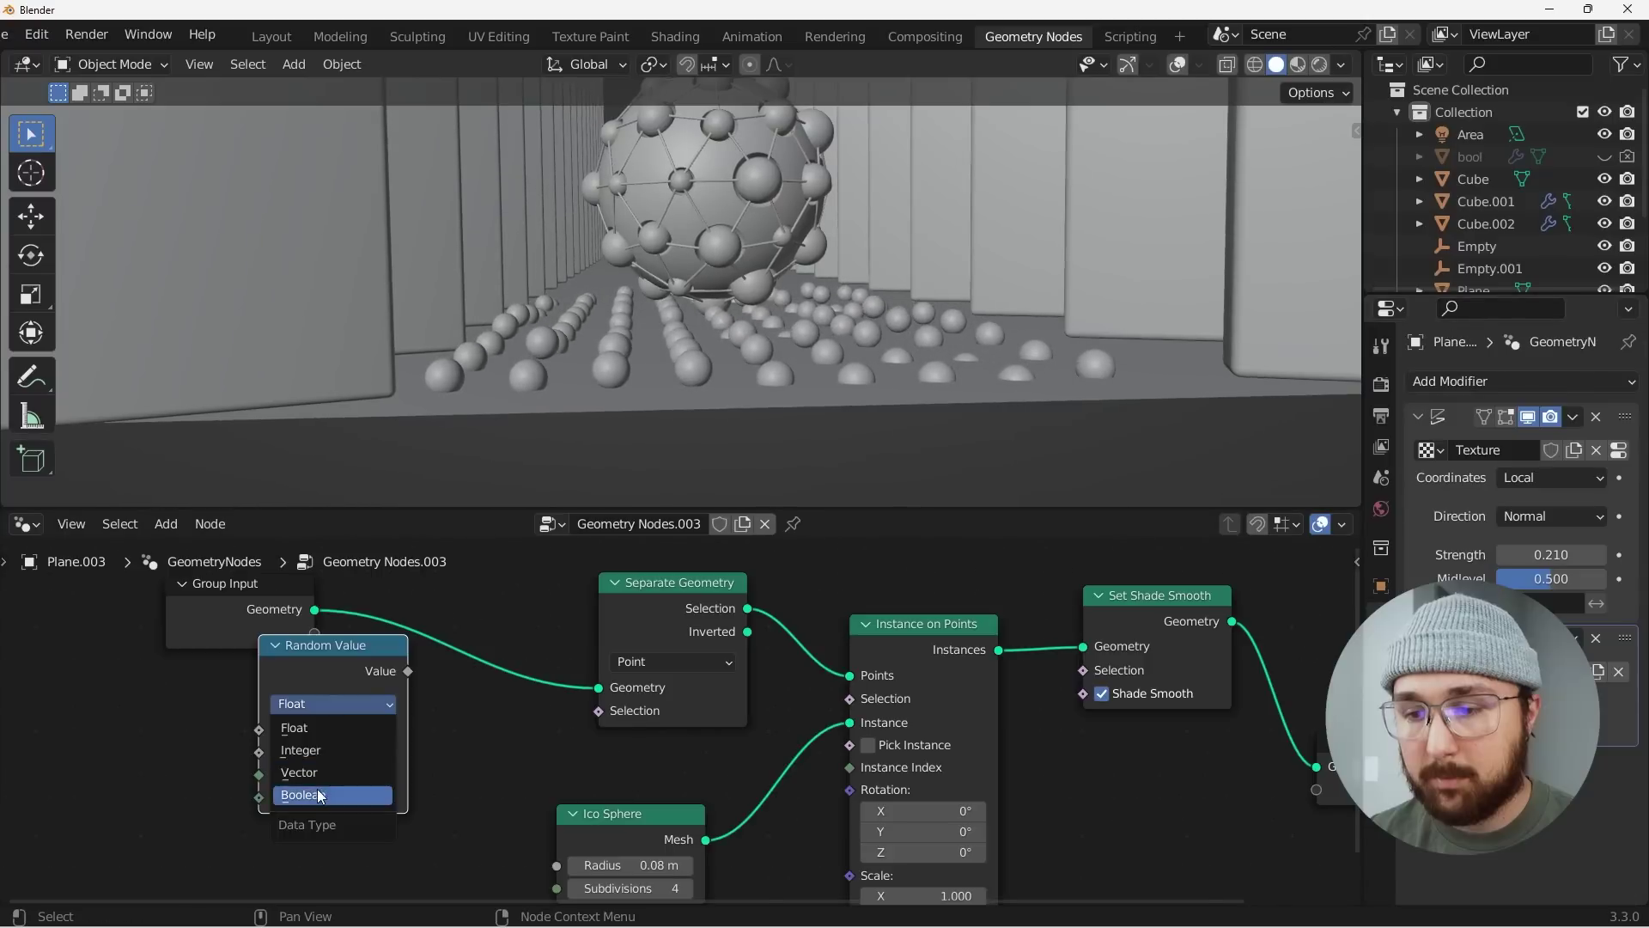
Switch the Random Value node to Boolean, feed it into Separate Geometry's Selection, and lower its probability to thin out the spheres.
click(301, 788)
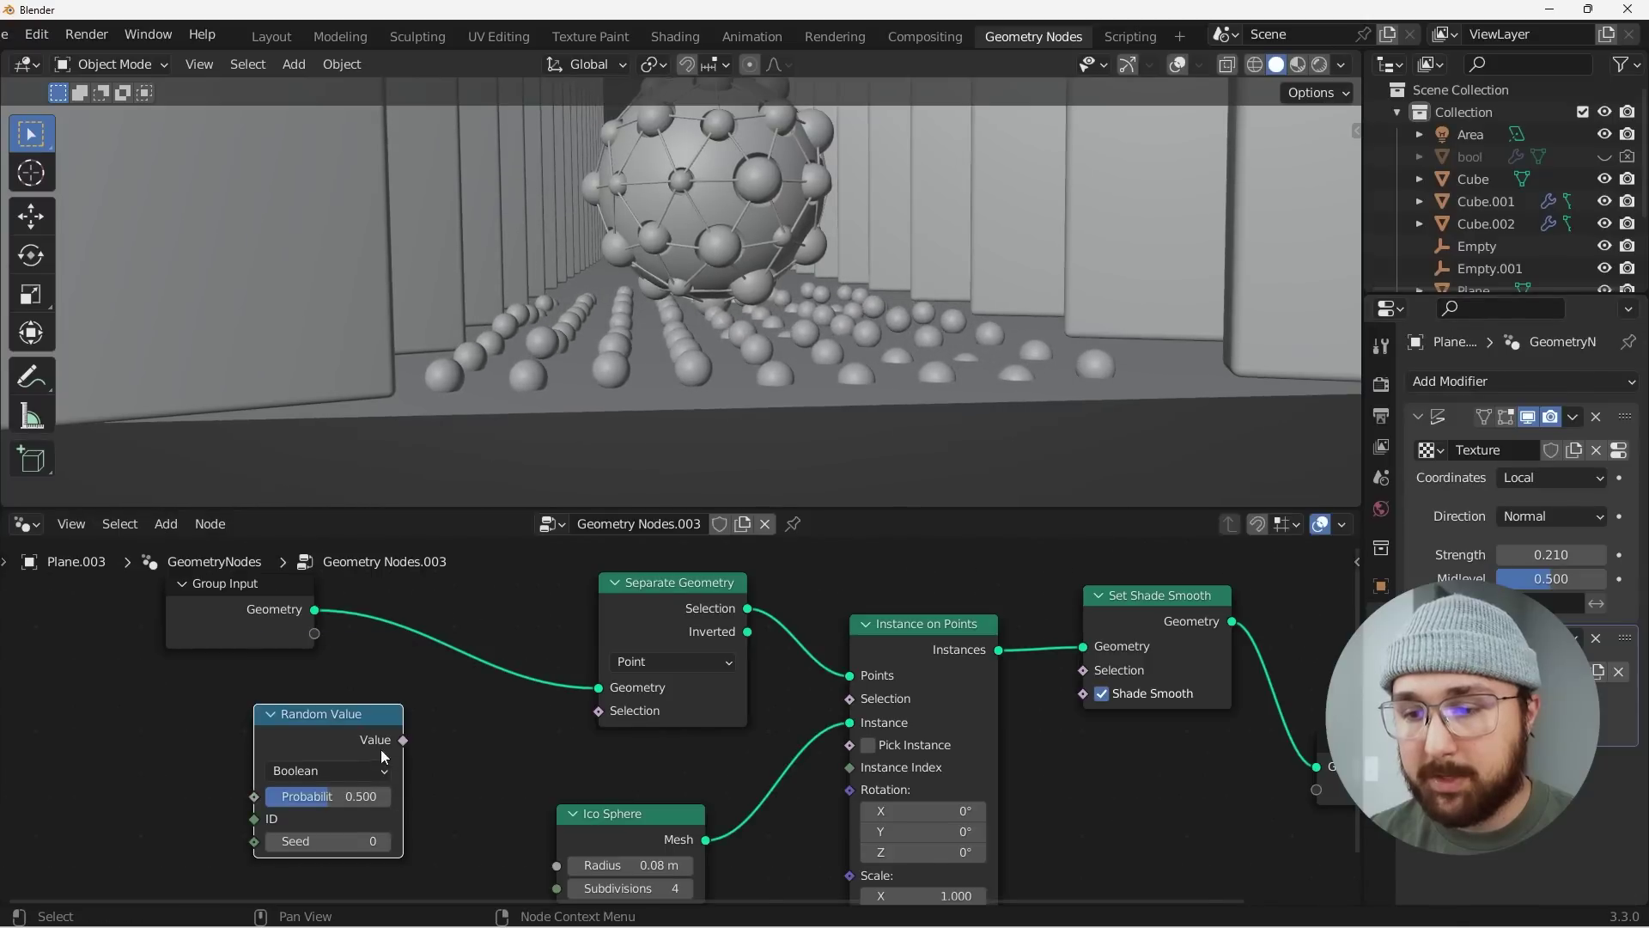
drag(610, 716, 598, 712)
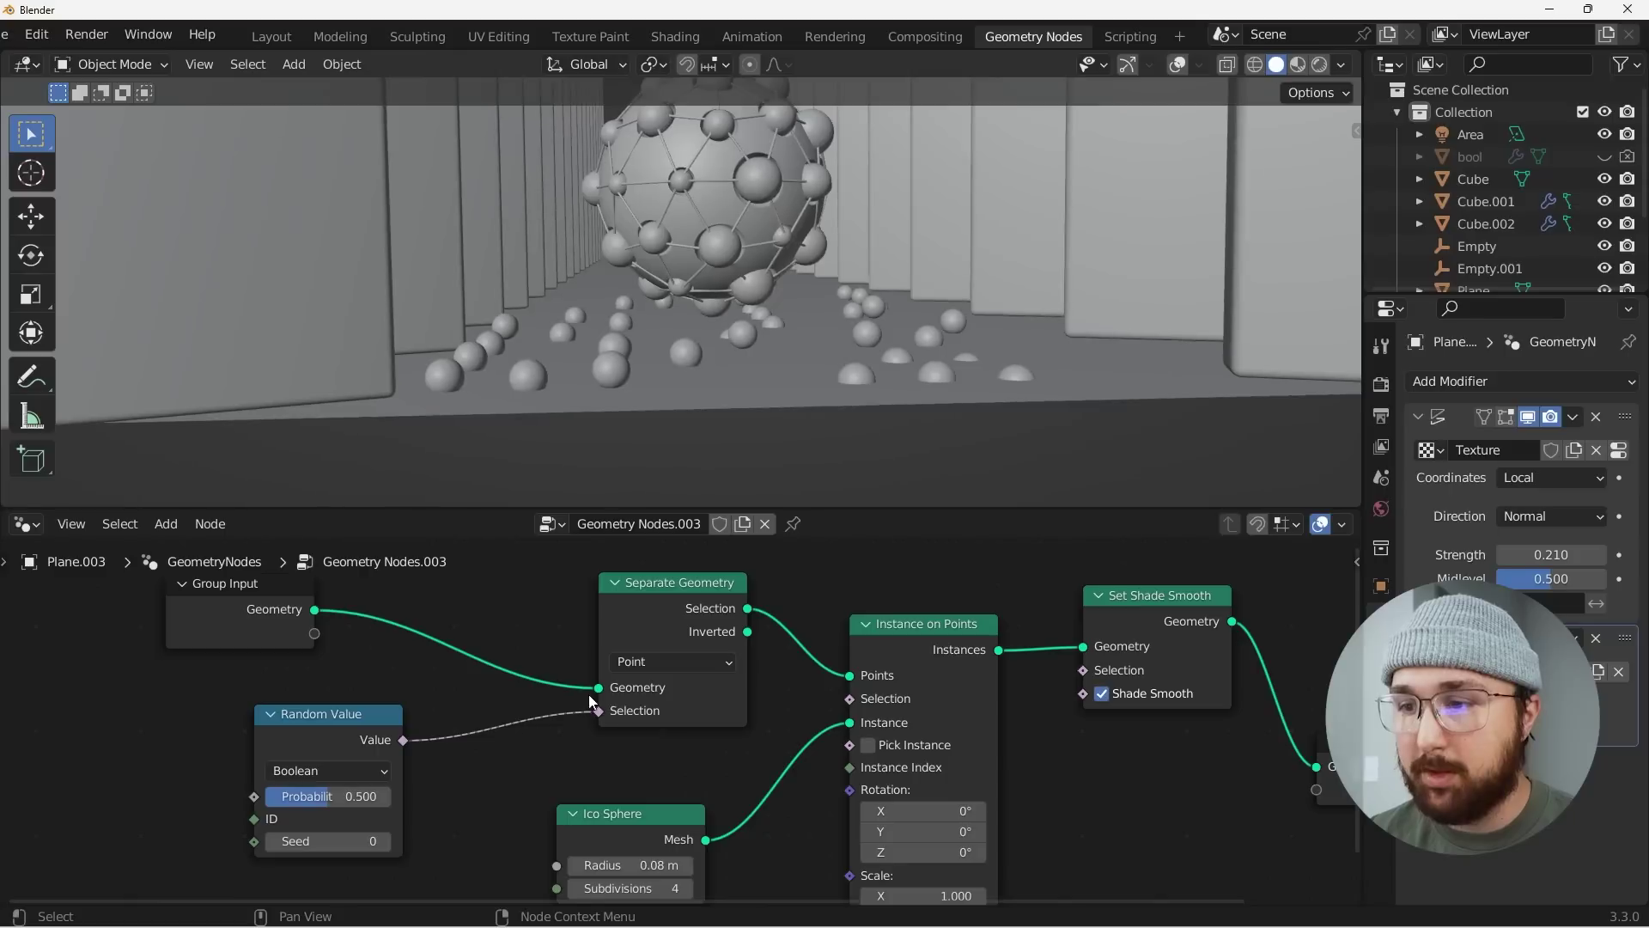
mouse_move(378, 796)
mouse_down()
mouse_move(481, 797)
mouse_move(352, 797)
mouse_up()
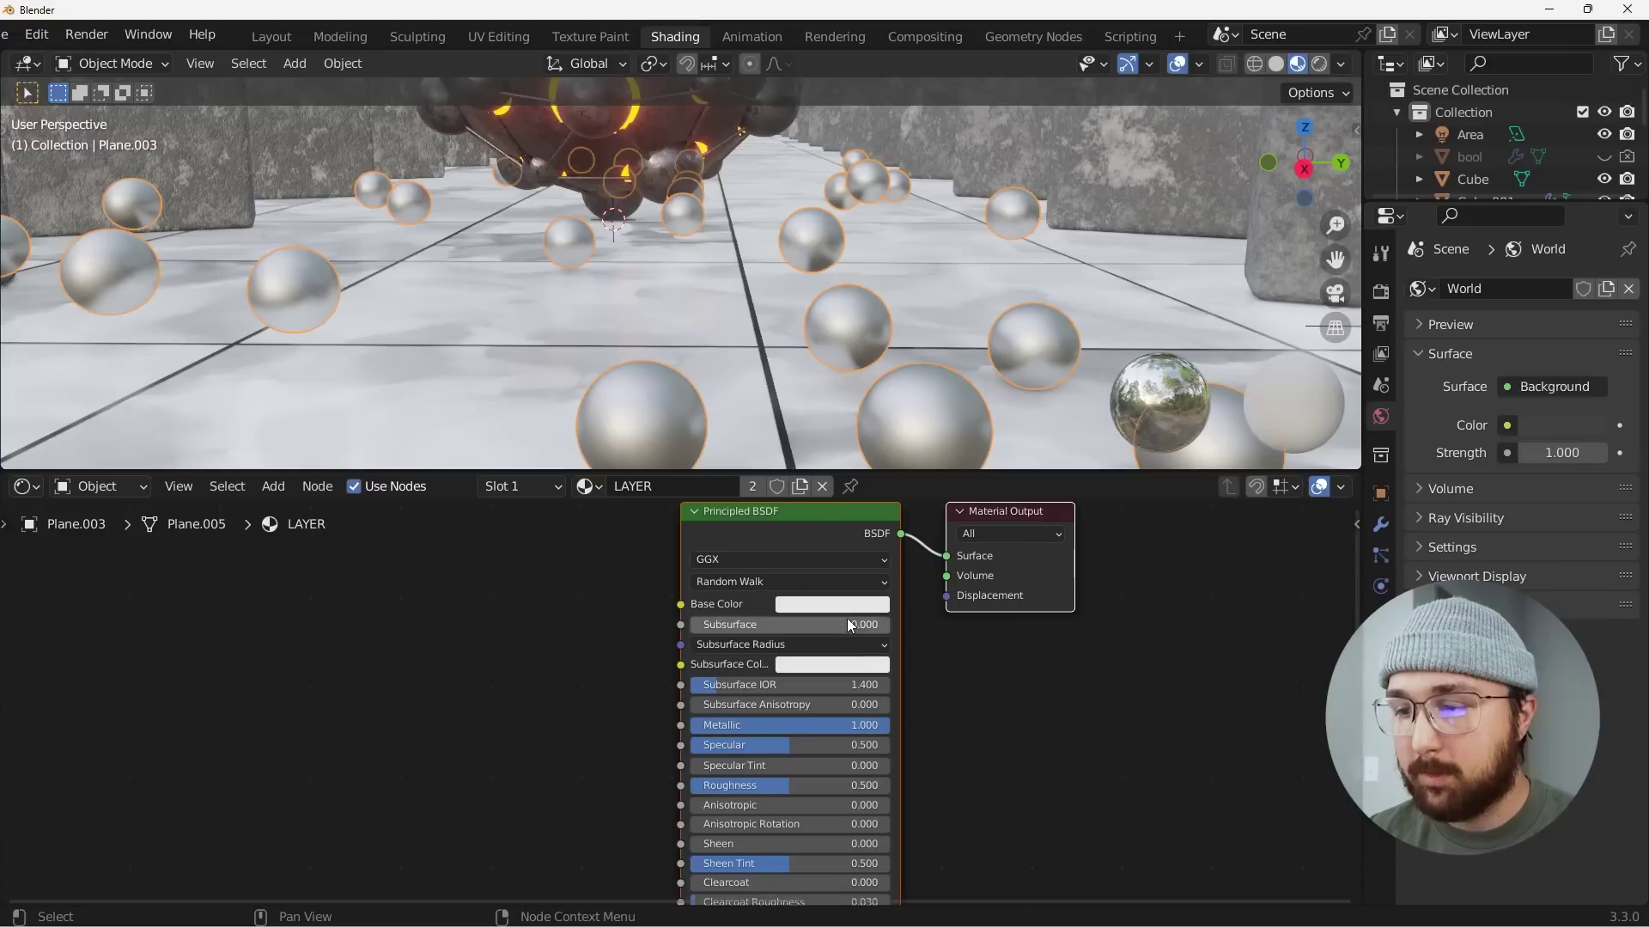
Darken the floor spheres' base color to dark grey and set the roughness to 0.162.
click(832, 604)
drag(930, 383, 929, 421)
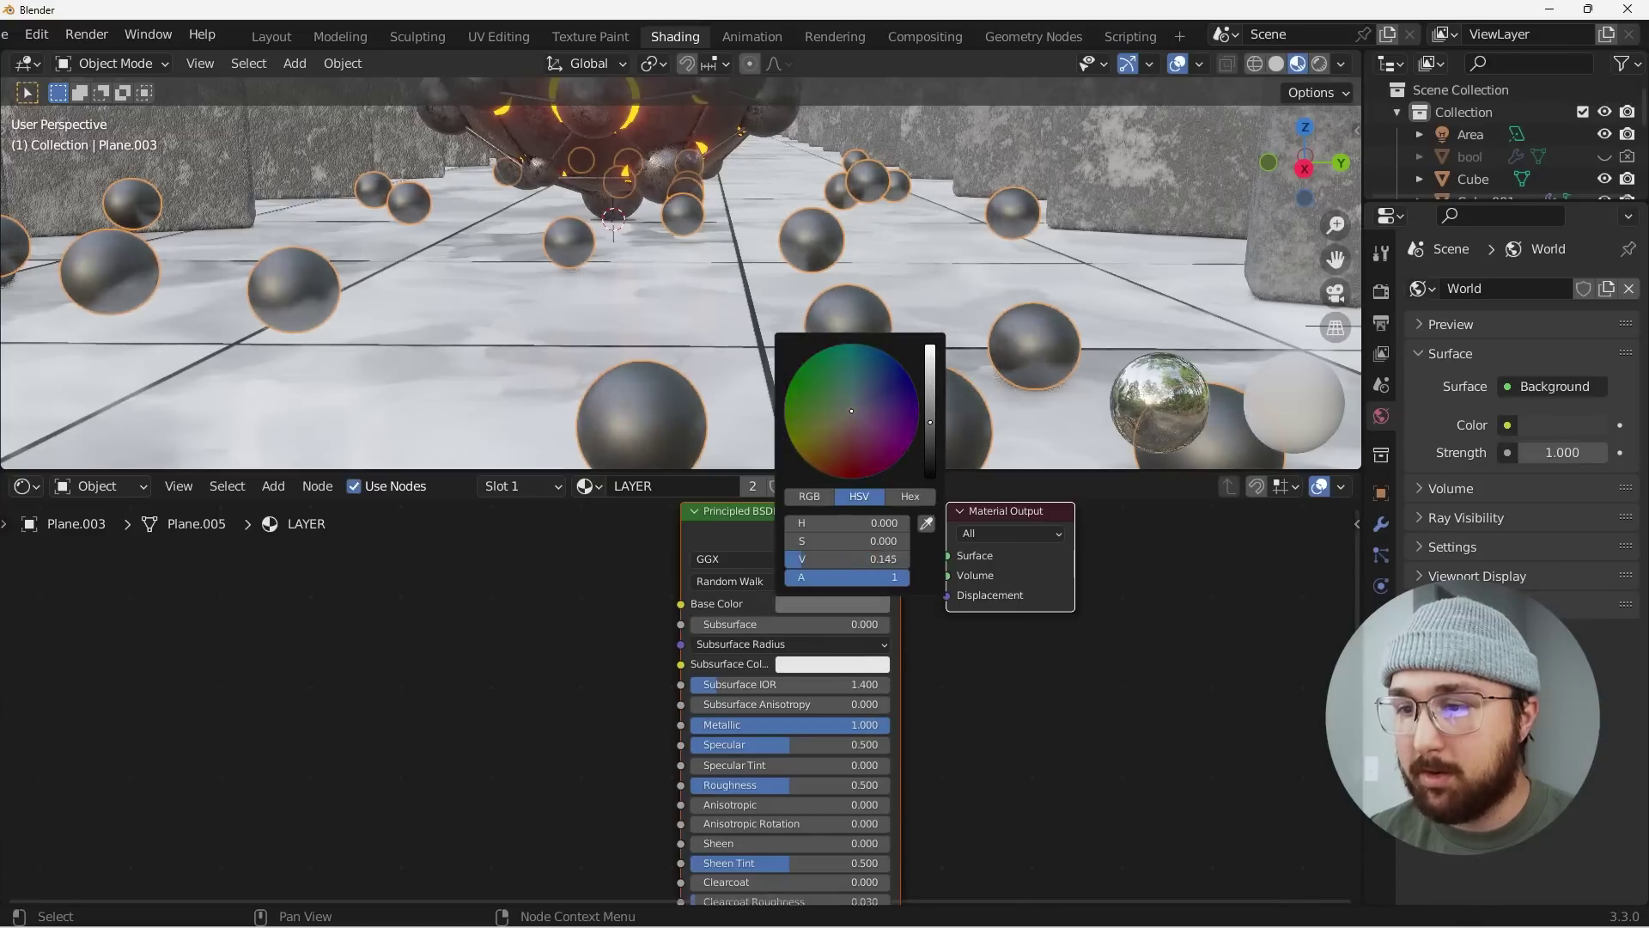
drag(785, 784, 724, 784)
Add a ColorRamp node to the sphere material and connect its color to the Principled BSDF's Emission.
middle_drag(518, 854, 552, 608)
key(shift+a)
click(552, 607)
text(col)
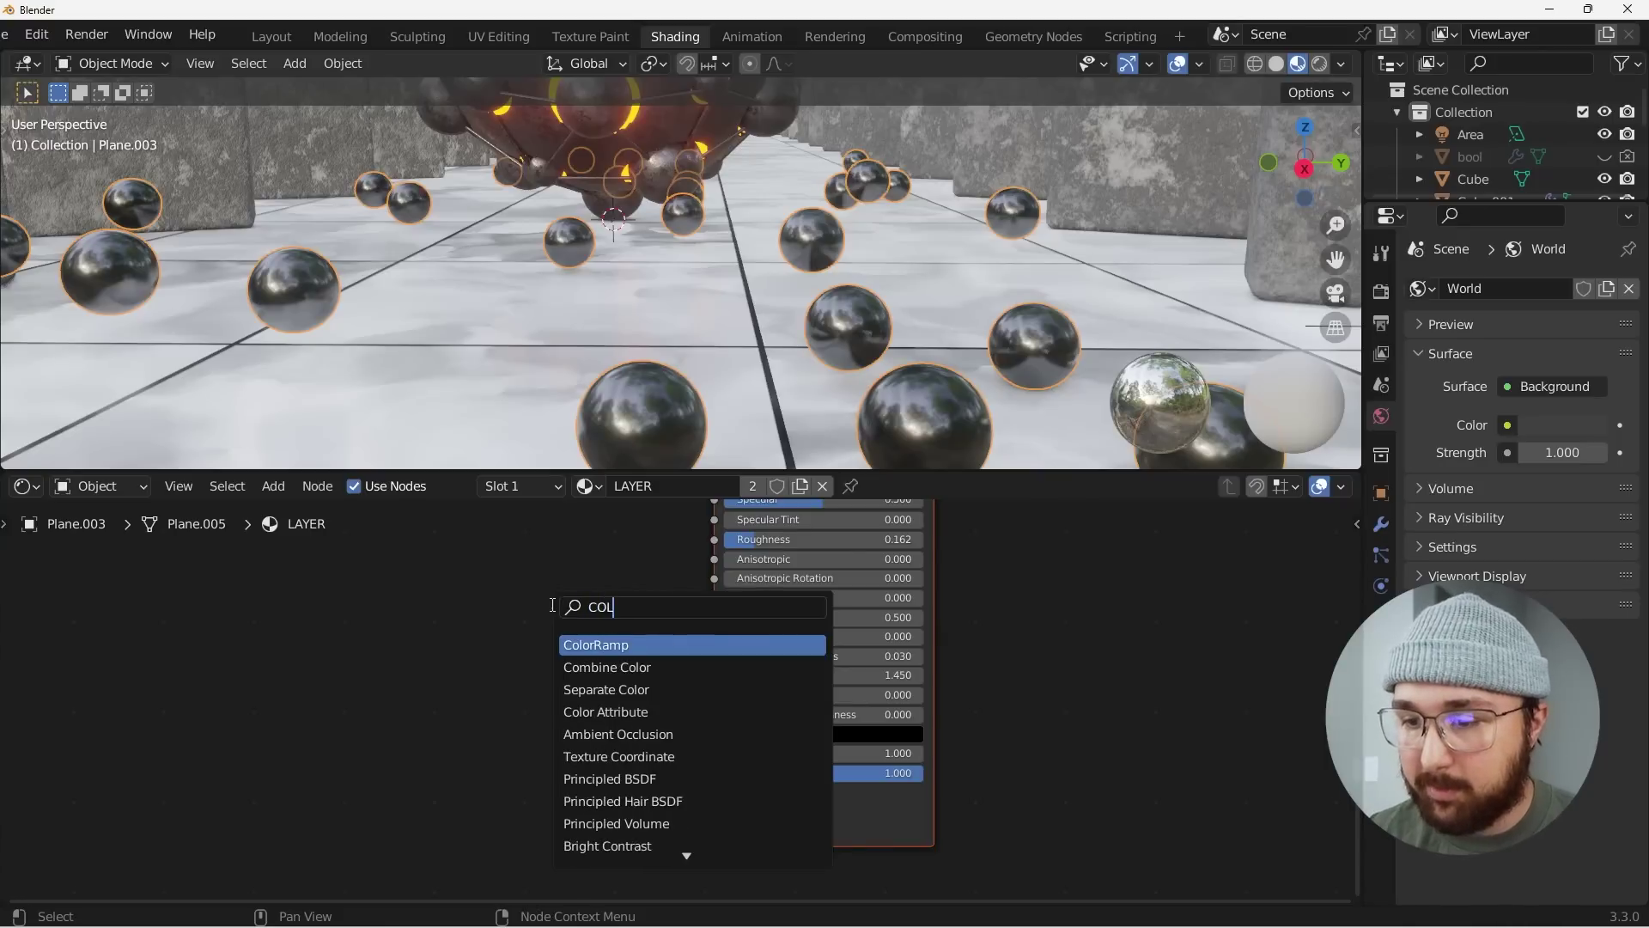
click(604, 646)
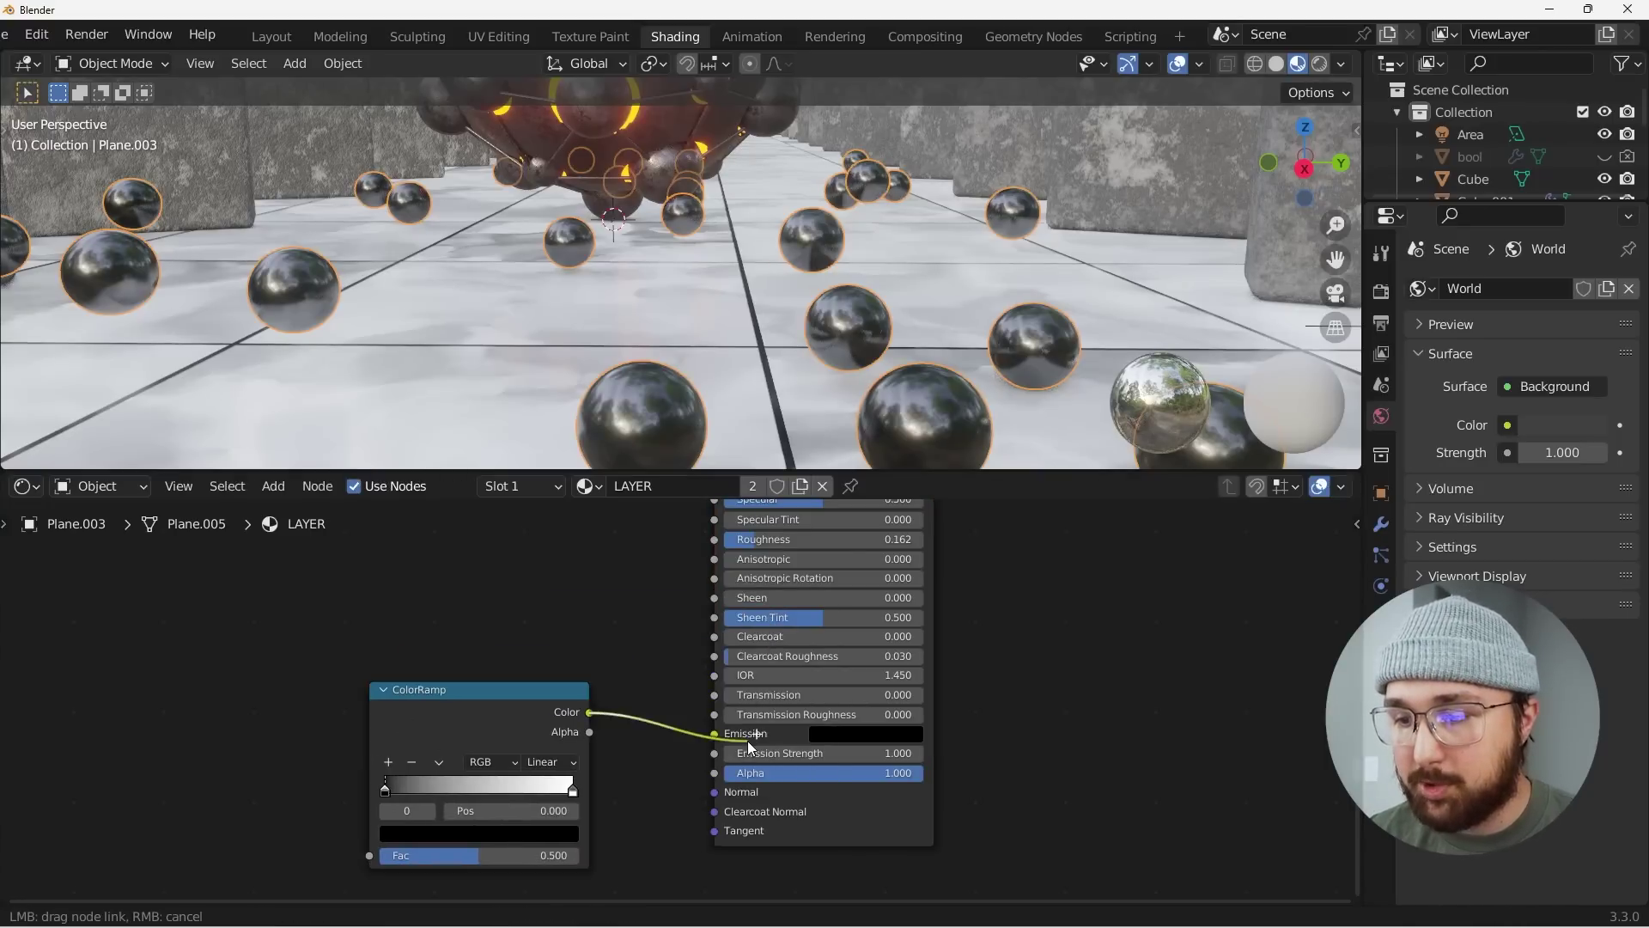
drag(725, 738, 725, 739)
Add a Layer Weight node and connect its Facing output to the ColorRamp's Fac.
middle_drag(427, 669, 601, 627)
key(shift+a)
click(470, 598)
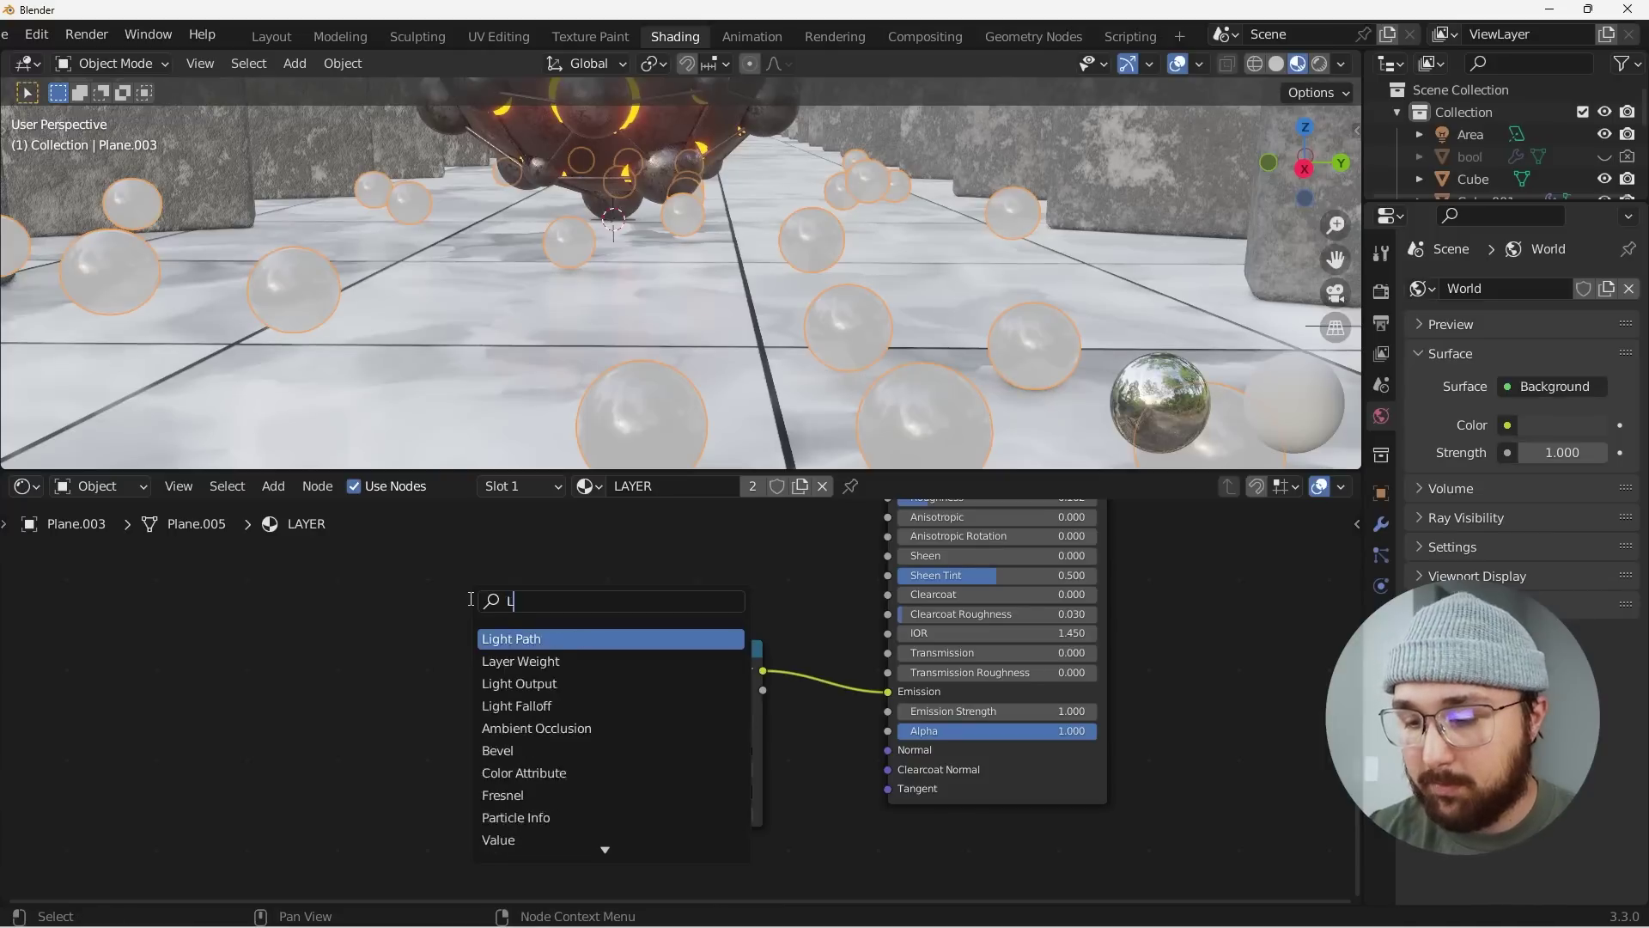
key(Return)
click(362, 693)
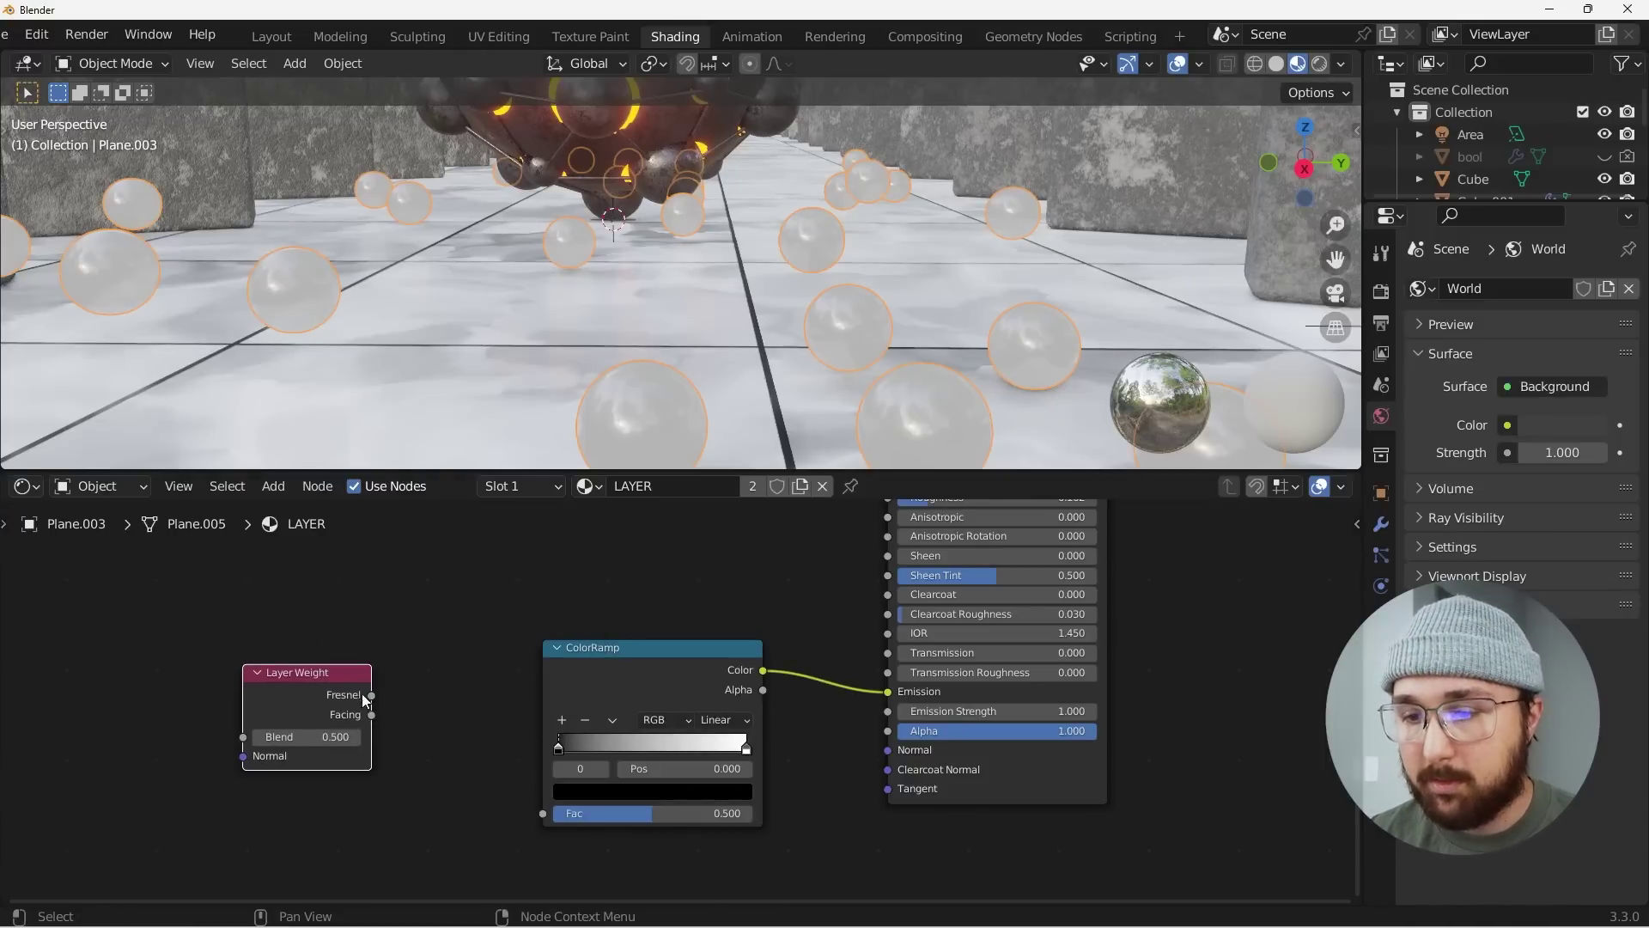
drag(548, 817, 543, 814)
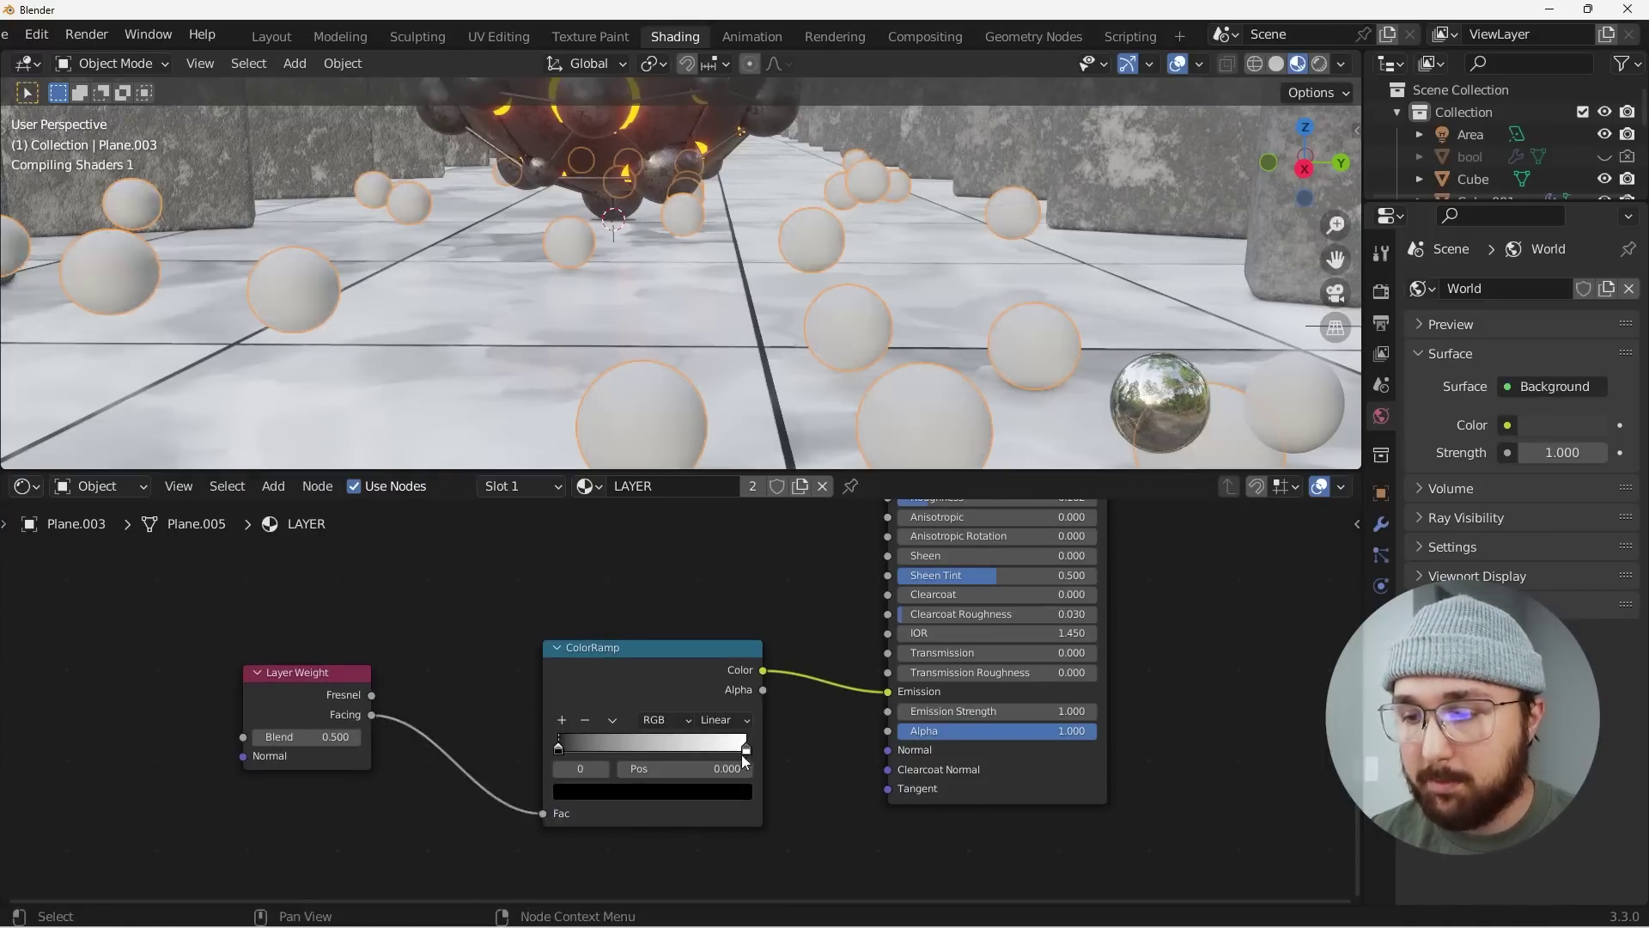
Recolor the ColorRamp's white end stop to a glowing red-orange.
click(744, 748)
click(661, 791)
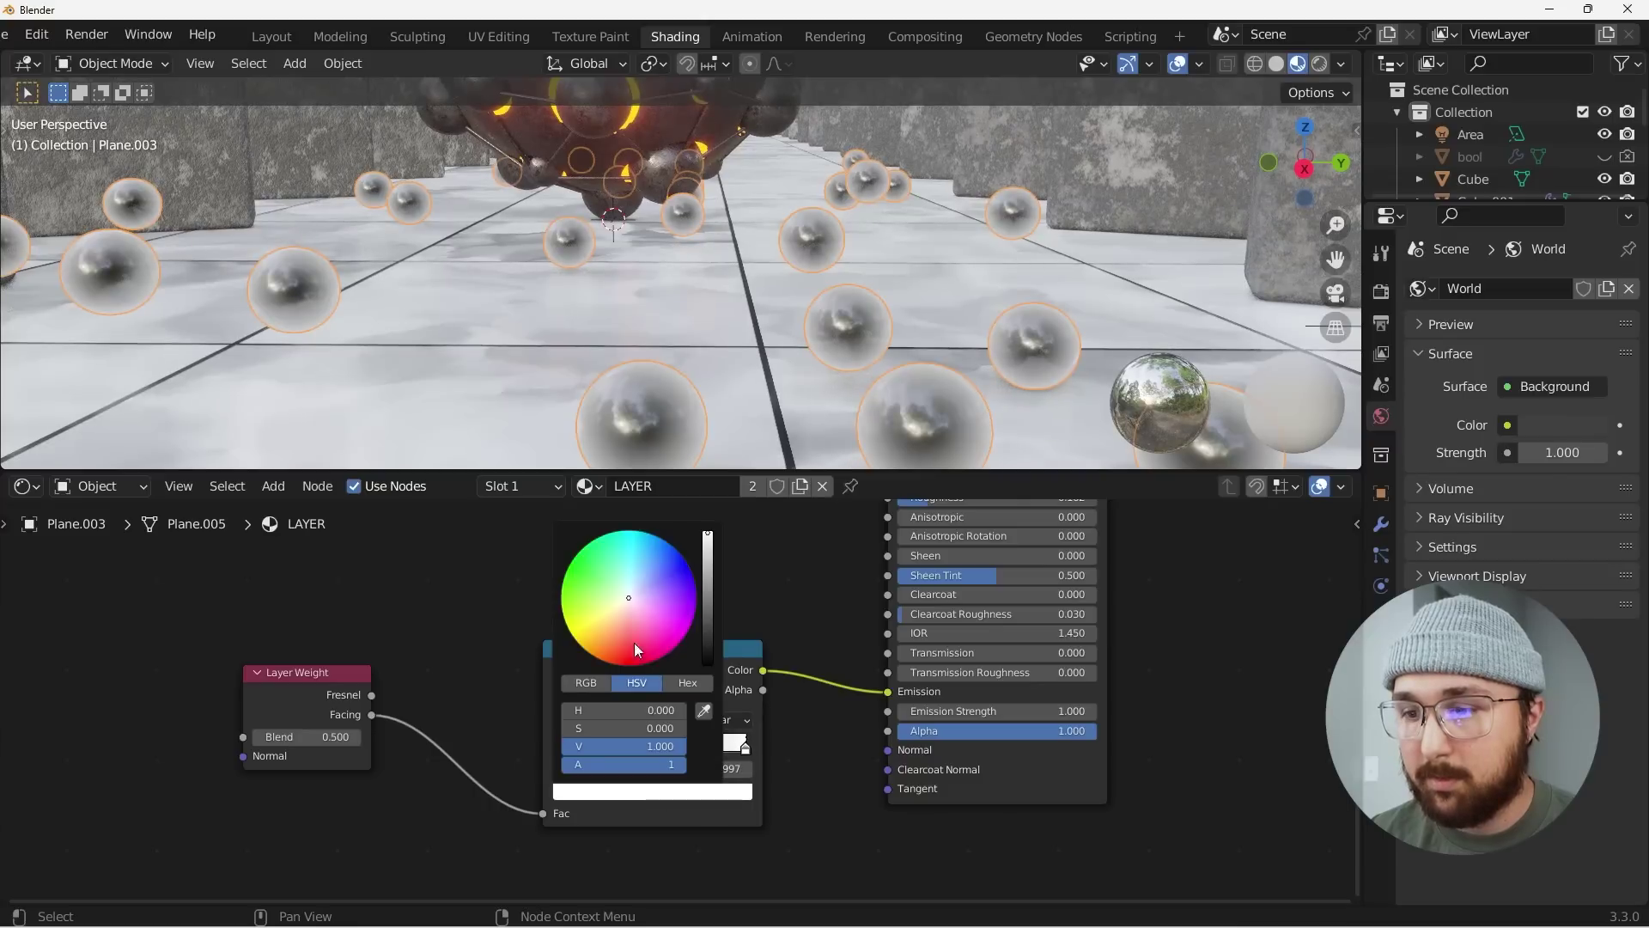
click(591, 655)
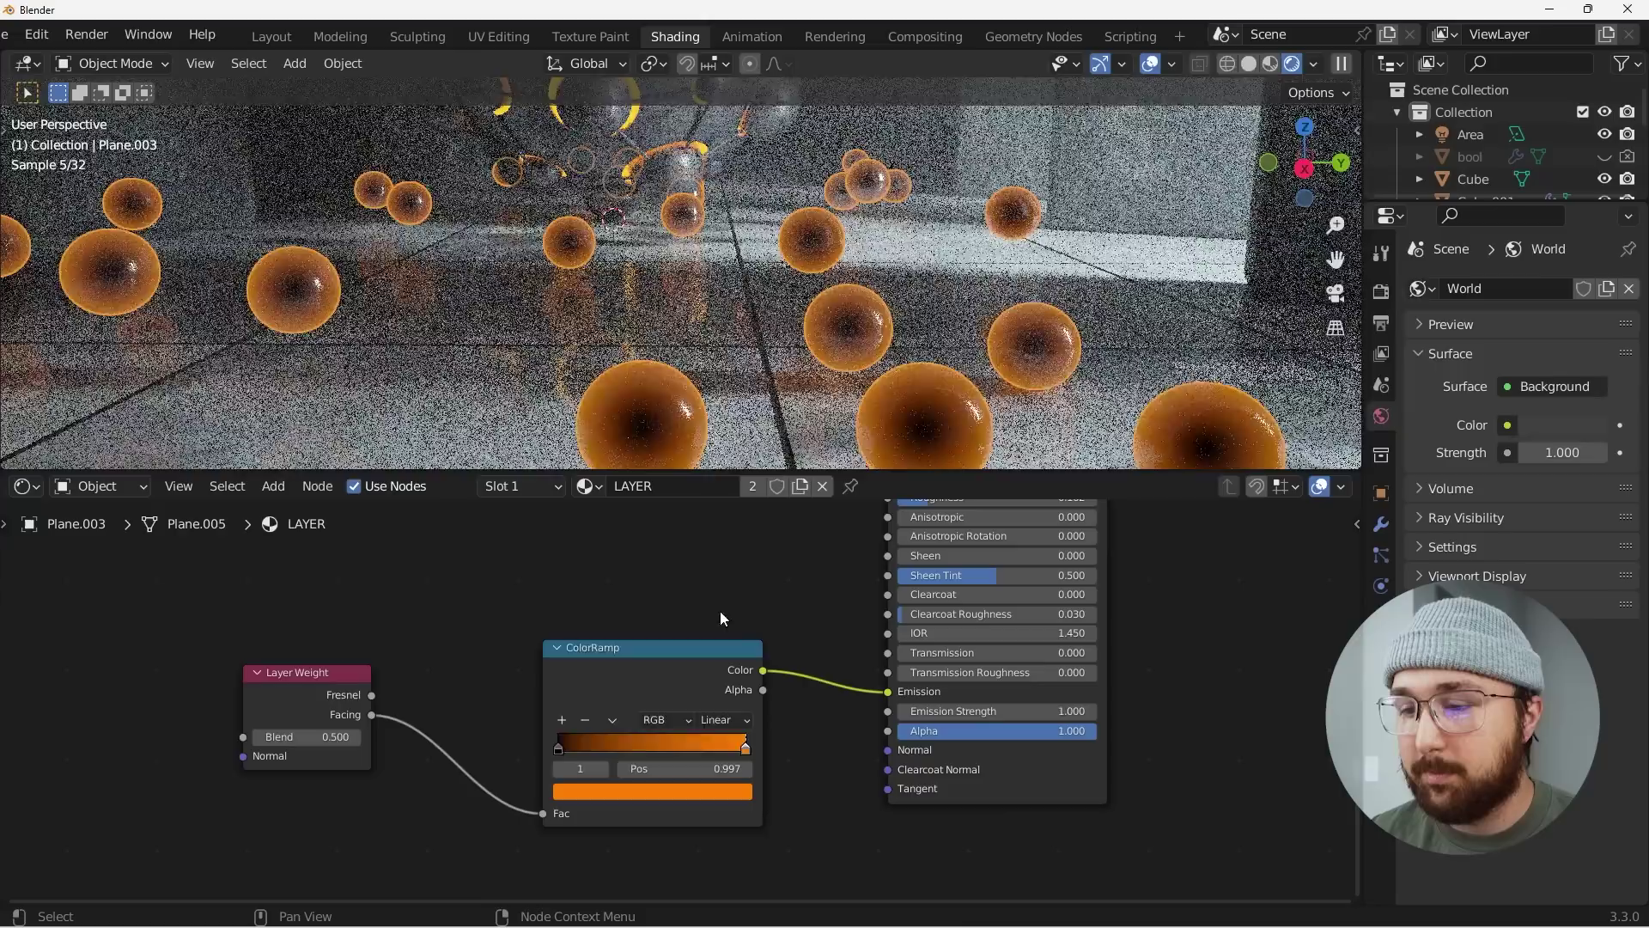
click(653, 791)
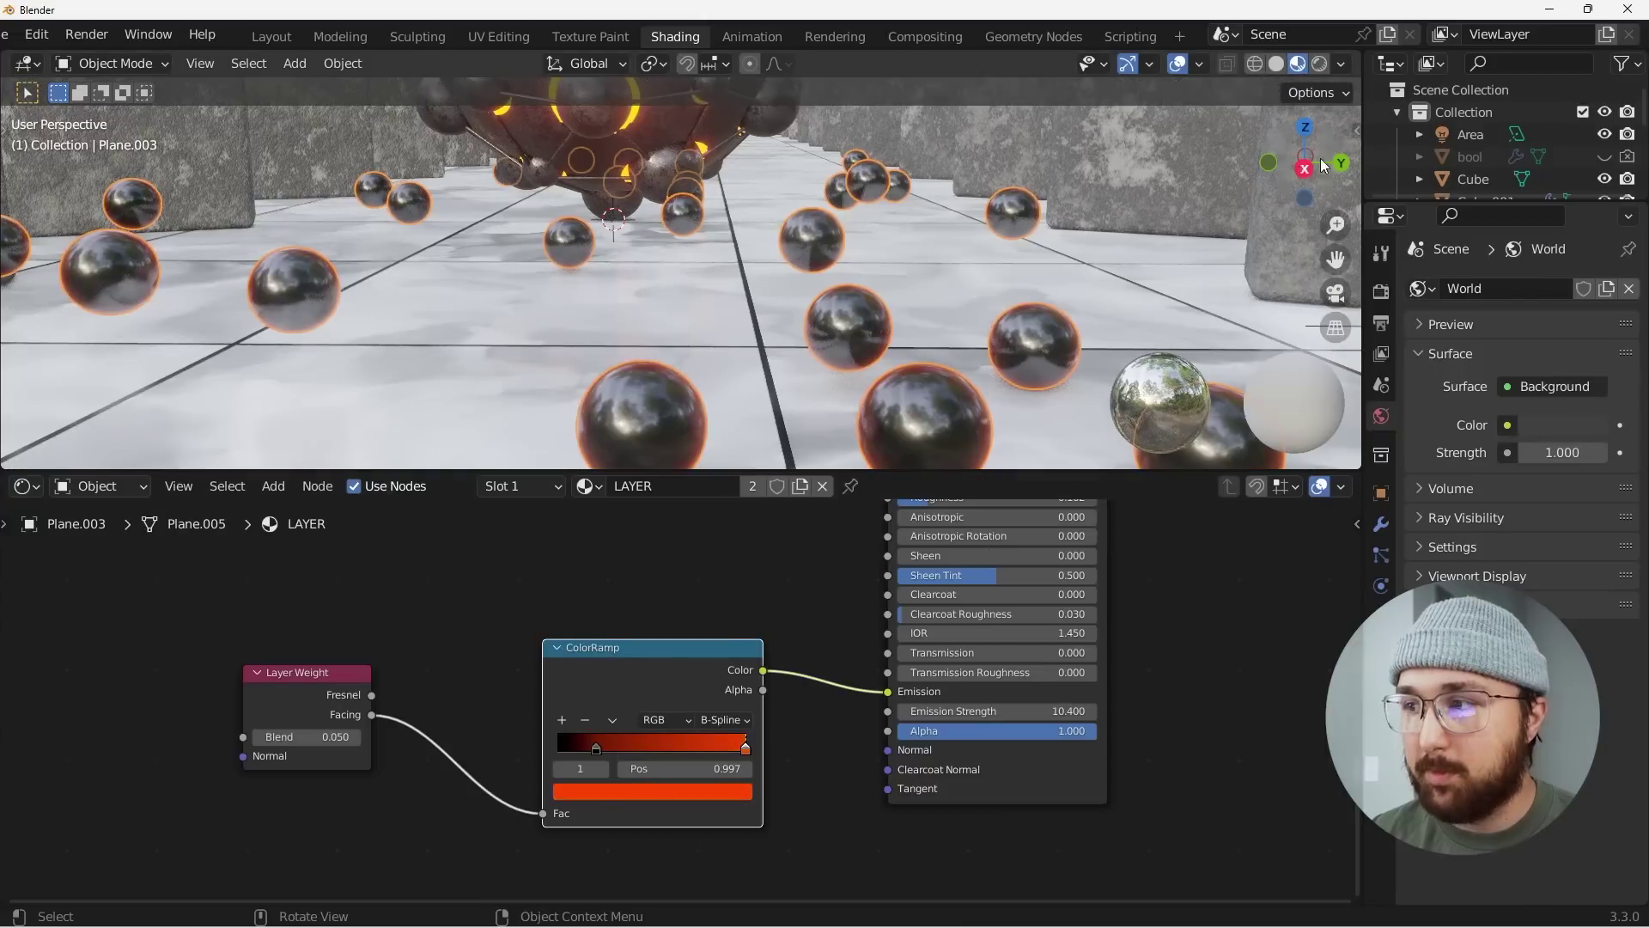
Preview the scene in rendered shading and raise the sphere material's emission strength.
click(1319, 64)
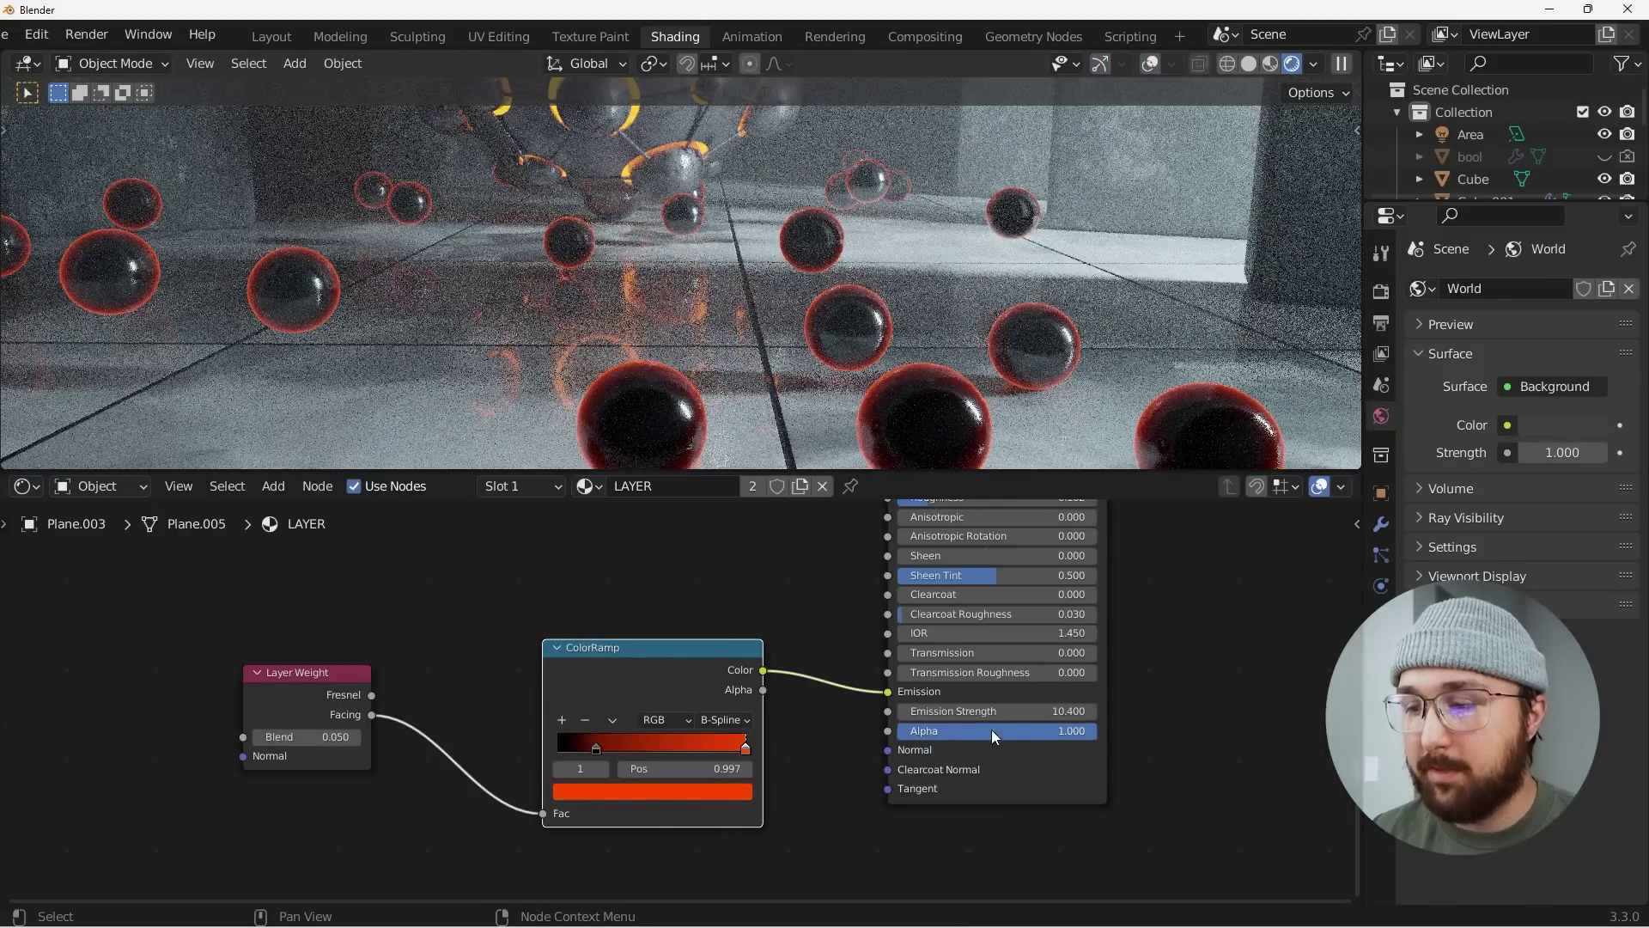
mouse_move(1031, 711)
mouse_down()
mouse_move(1052, 706)
mouse_move(1031, 707)
mouse_up()
drag(1032, 712, 1056, 711)
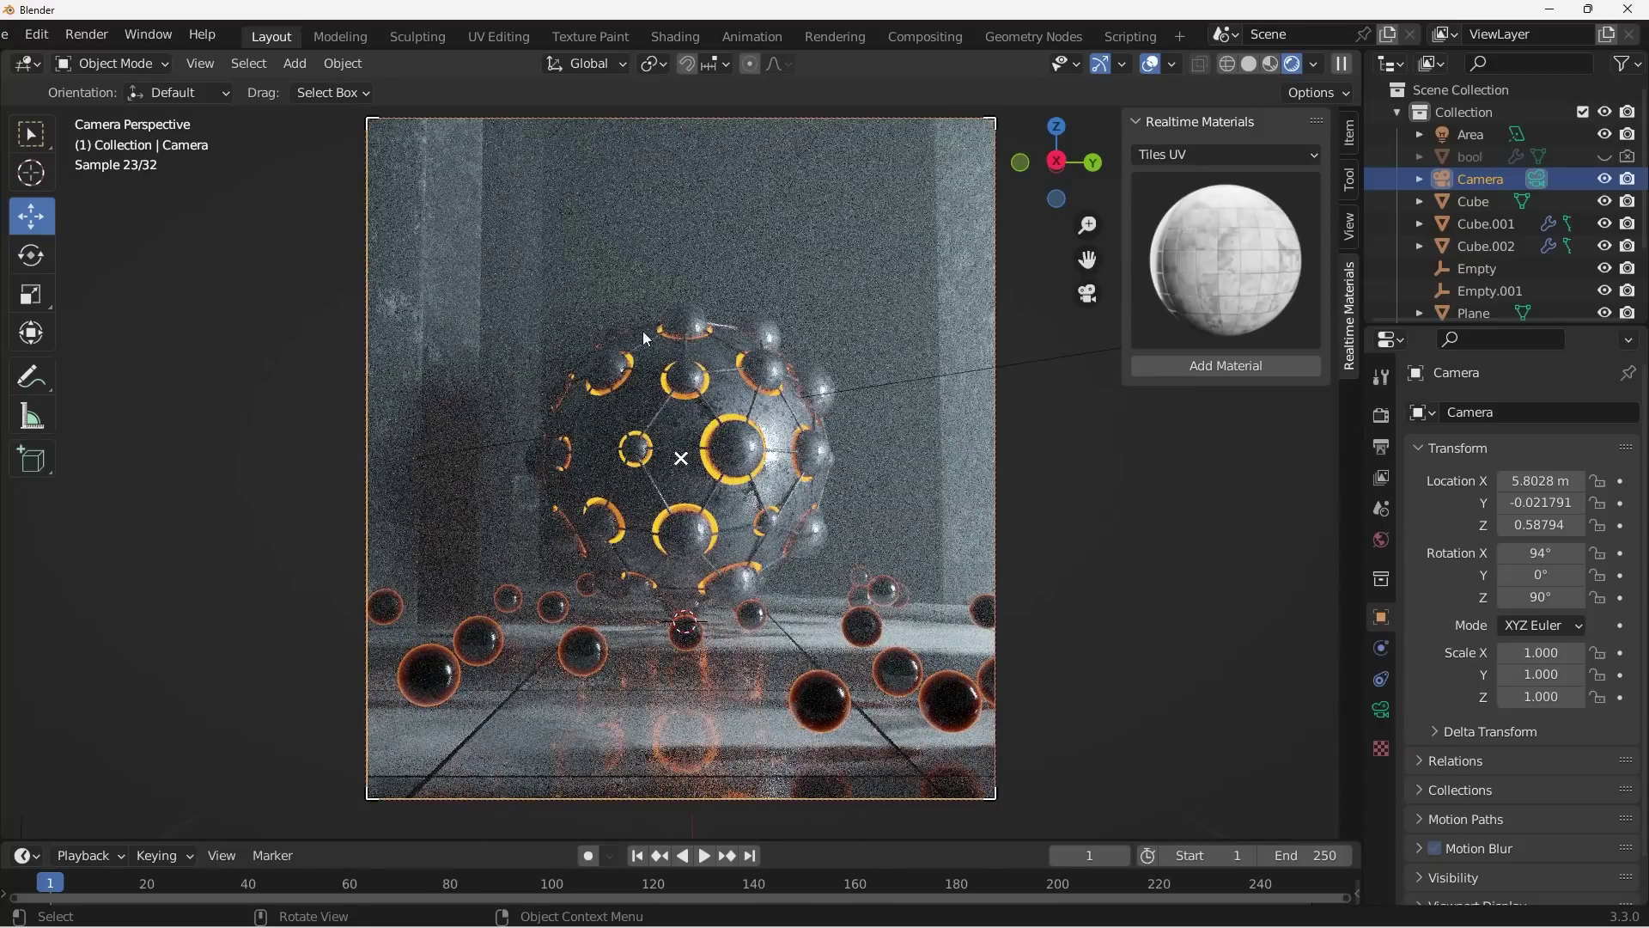
Set the color management look to High Contrast in the render settings.
click(1381, 415)
scroll(1457, 605, down, 15)
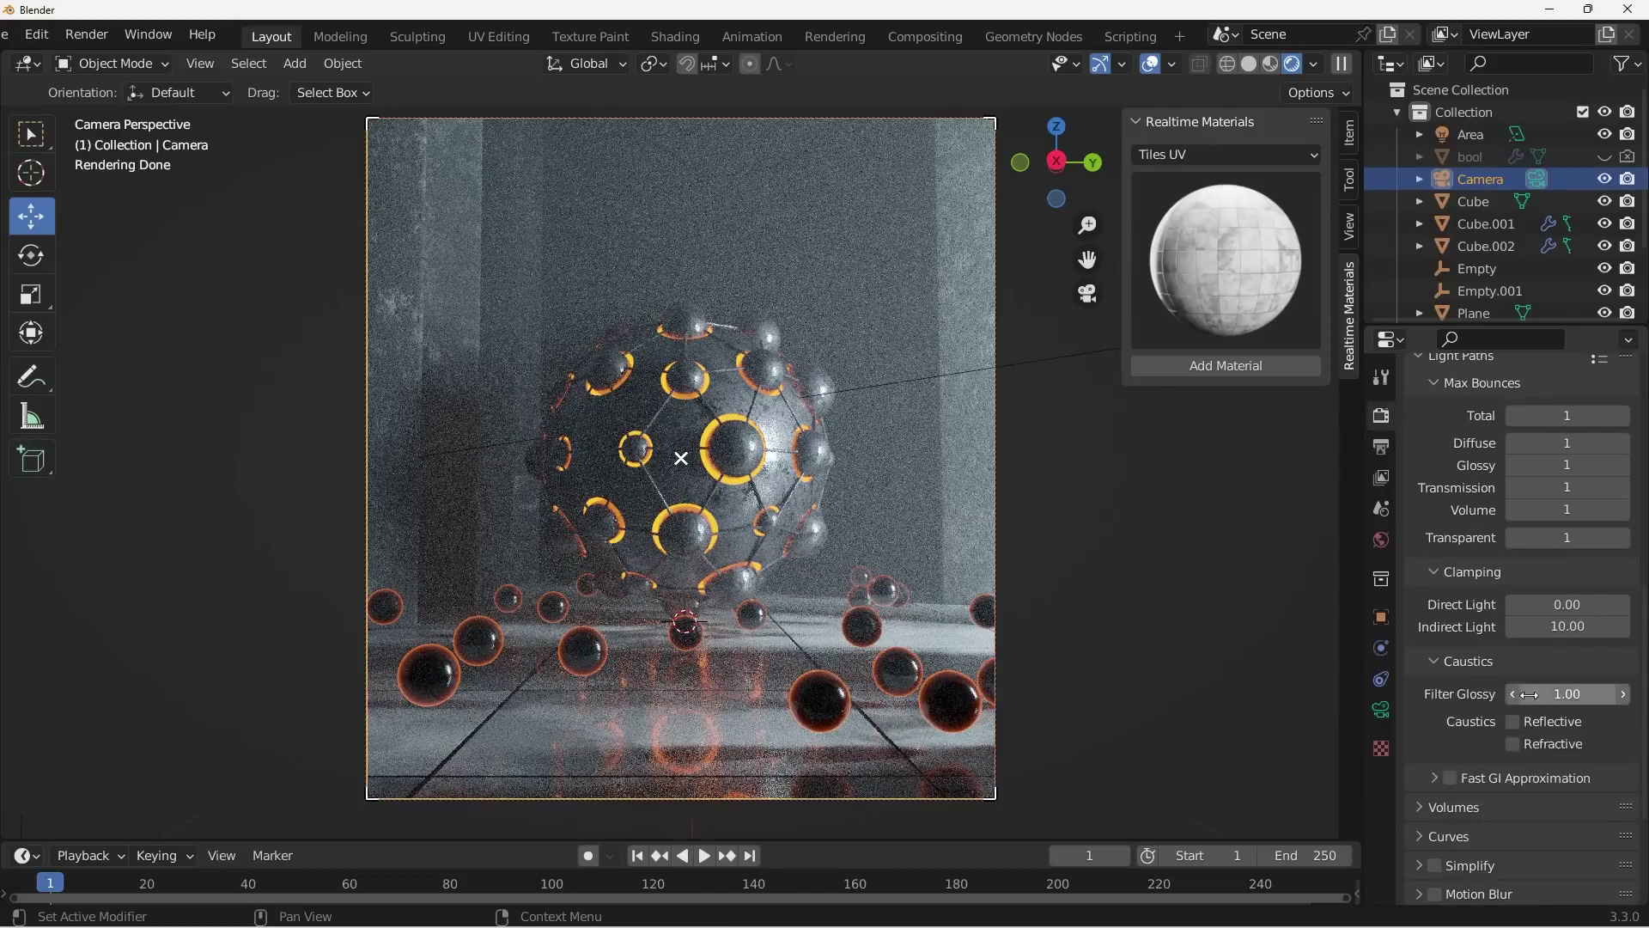
scroll(1512, 781, down, 1)
click(1566, 777)
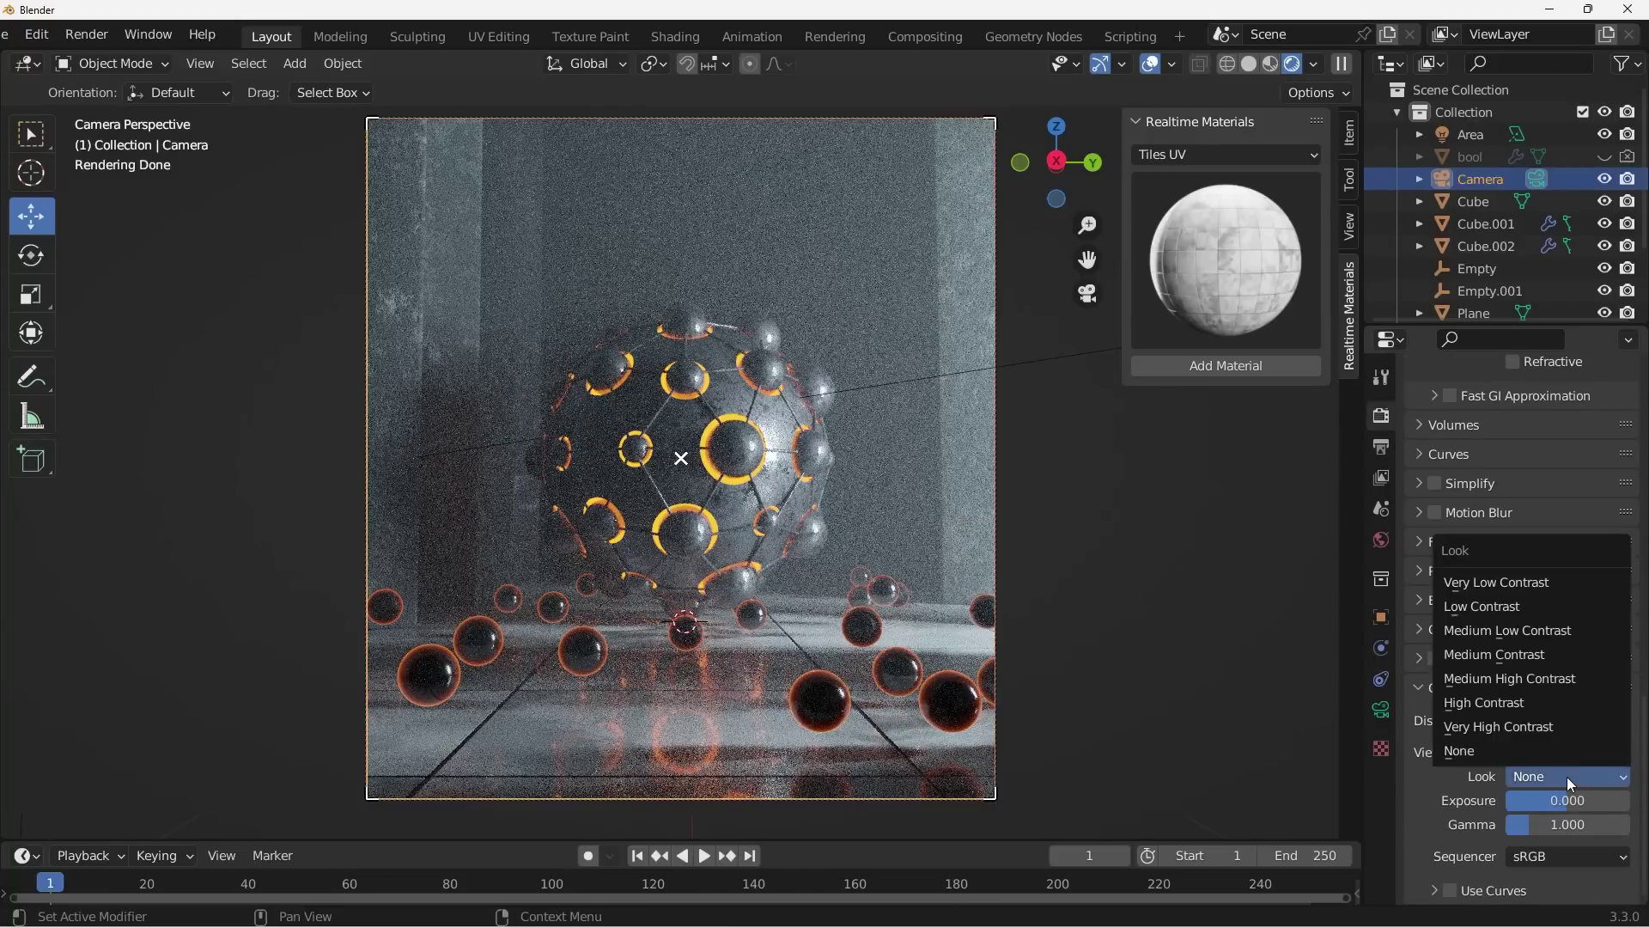
click(1522, 704)
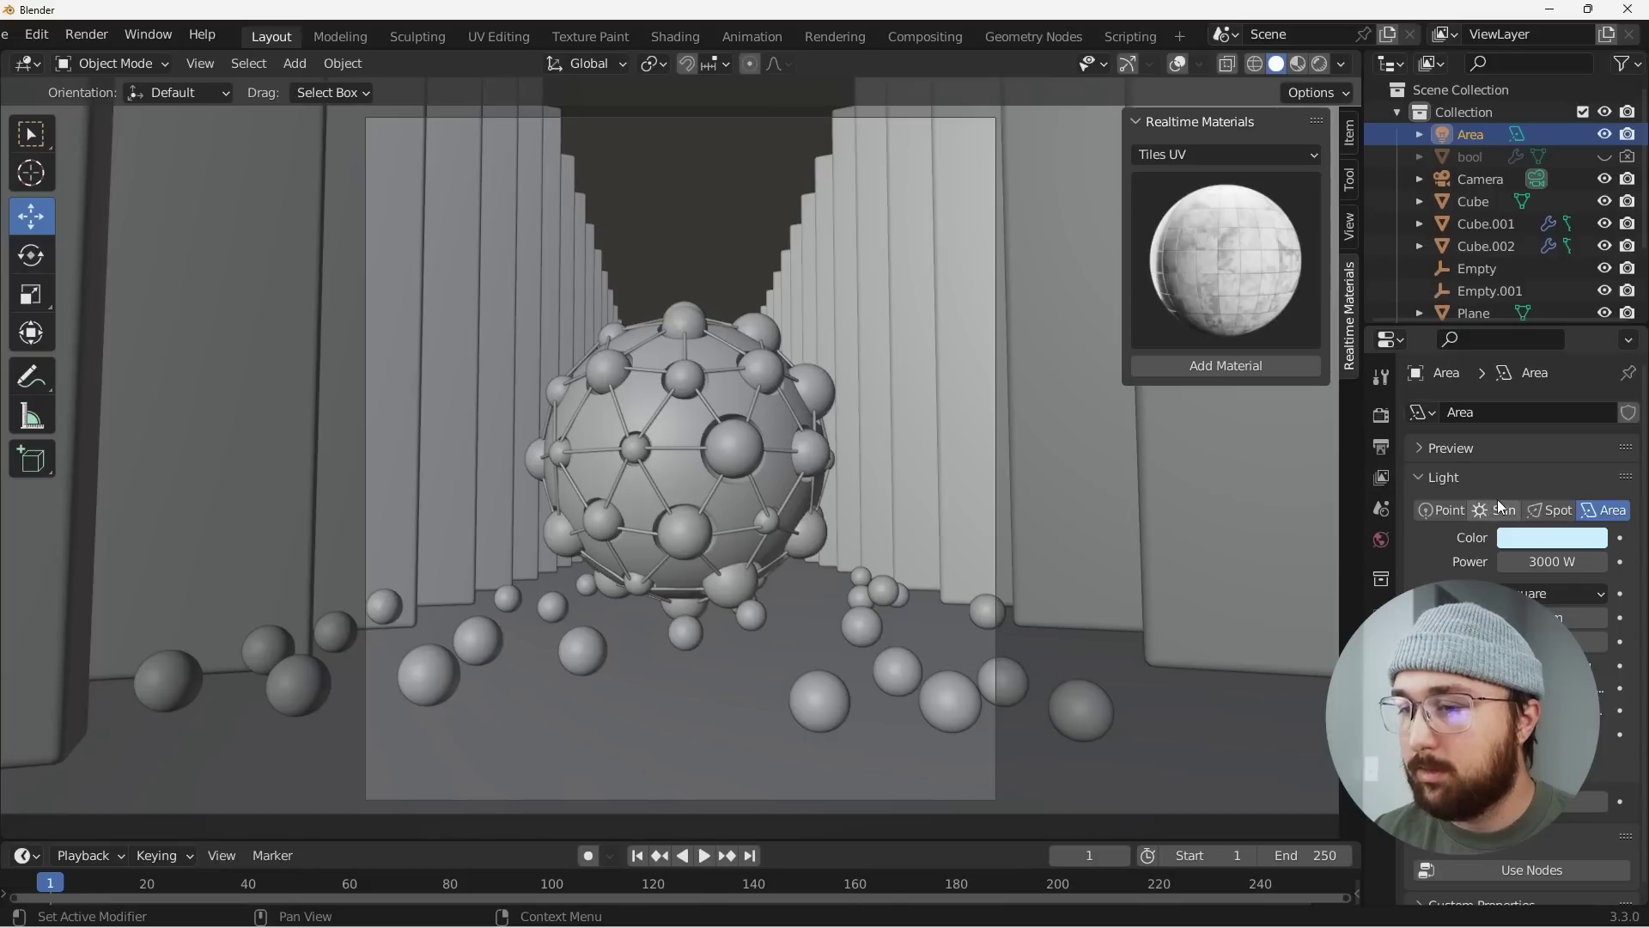
Render the current frame as a still image and check the Light Paths render settings.
click(103, 36)
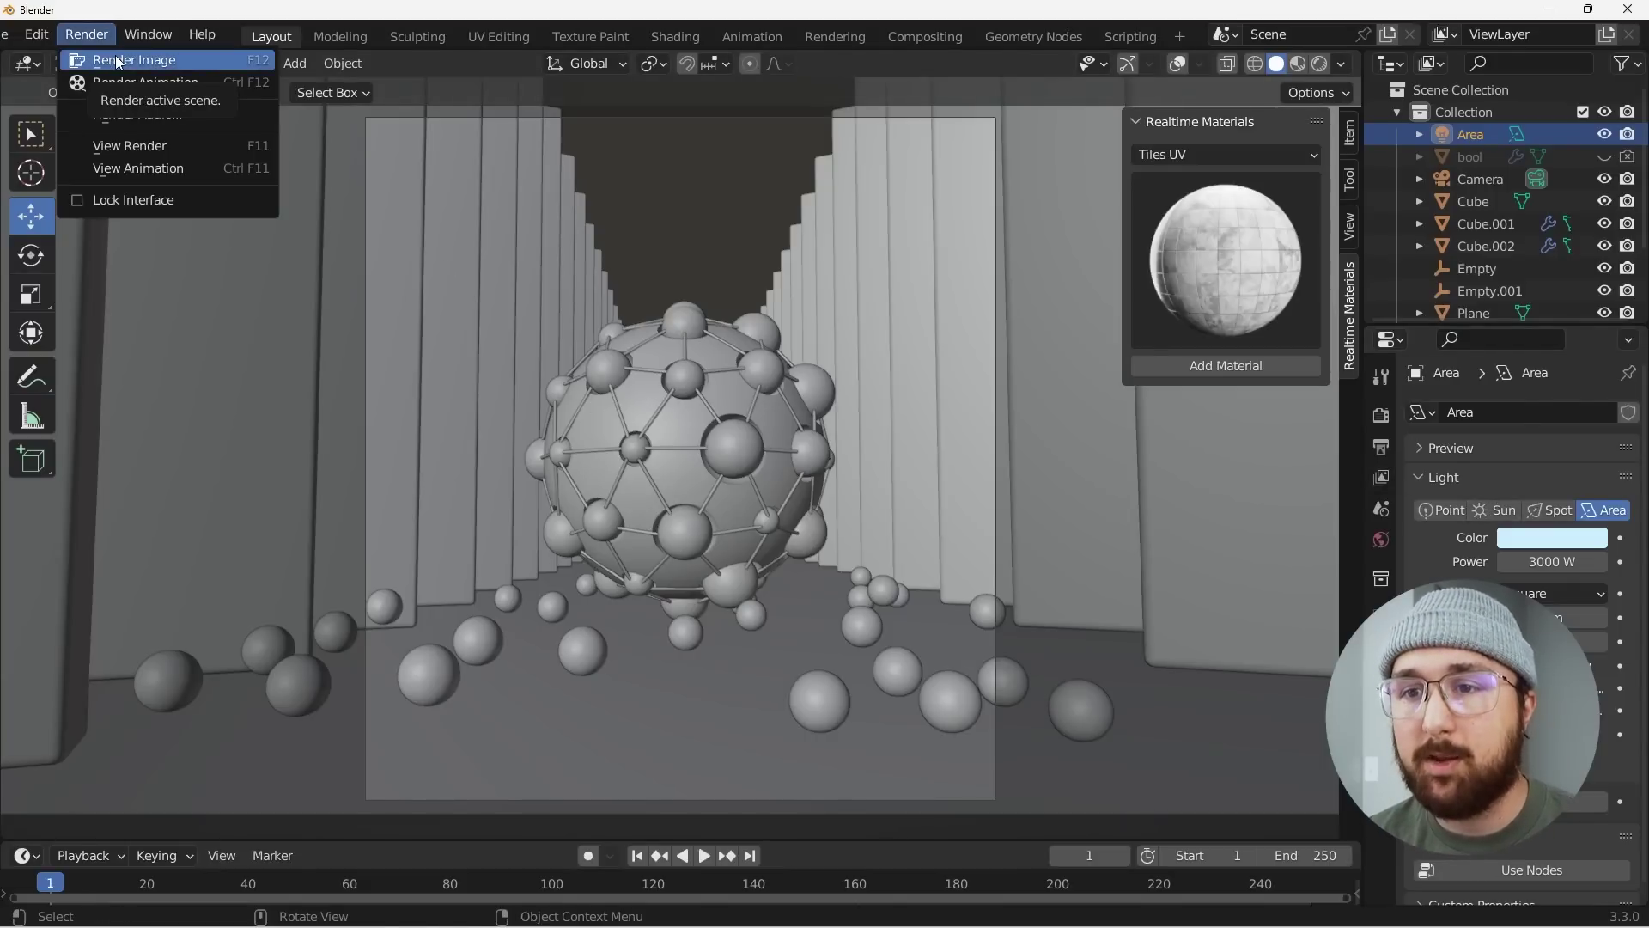
click(115, 59)
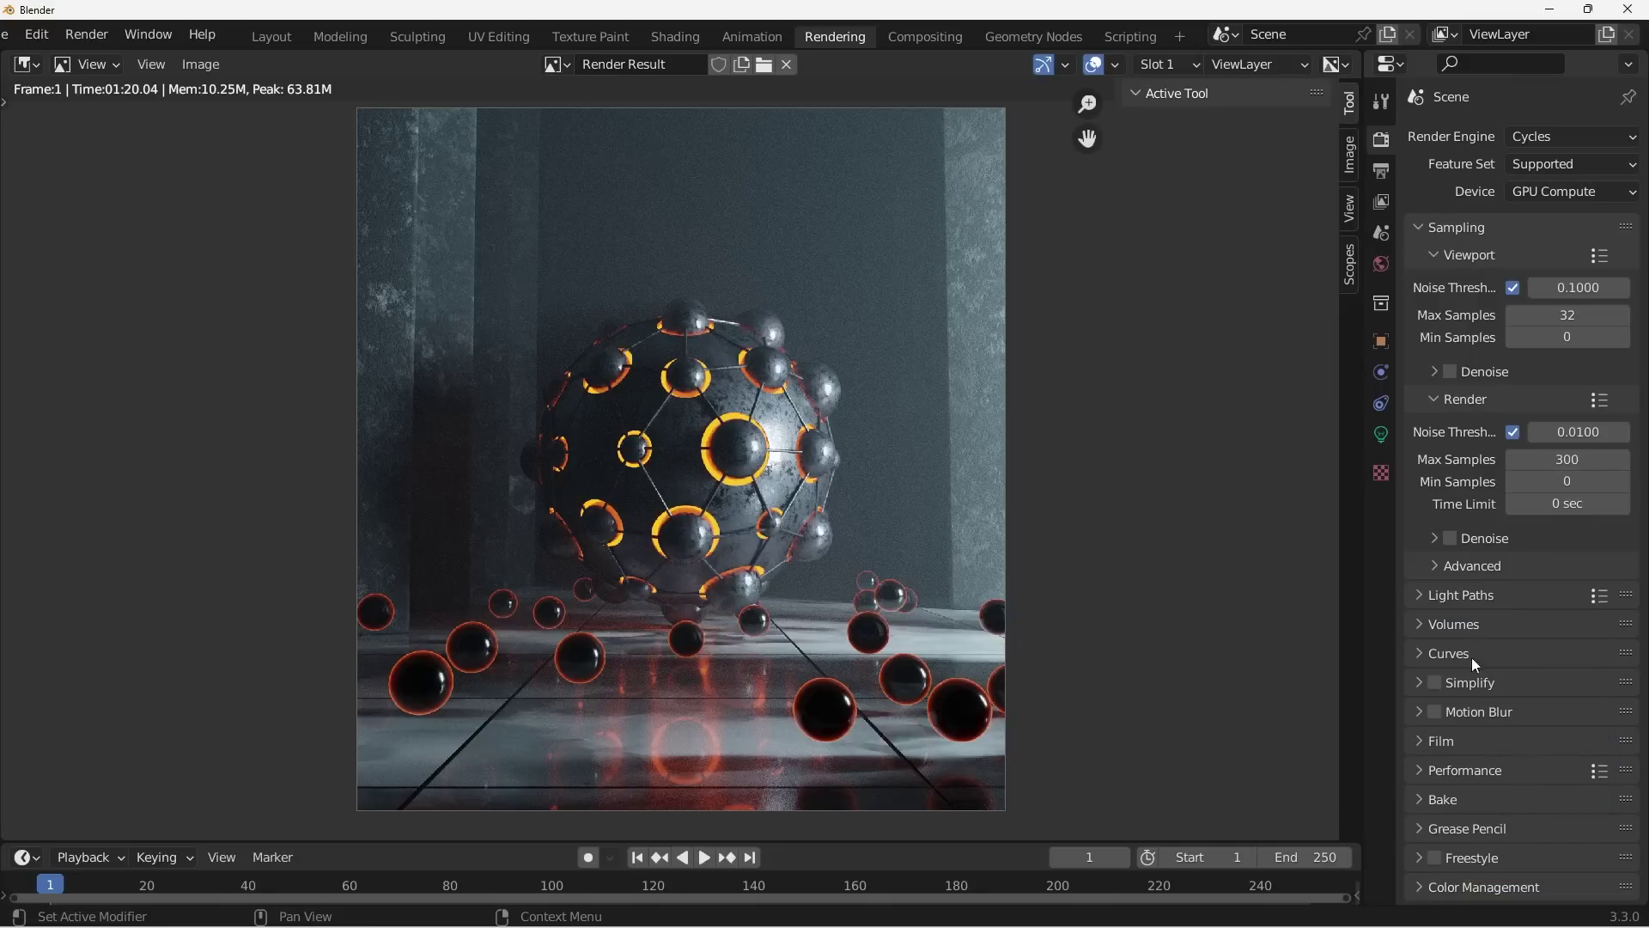
click(1472, 595)
click(1441, 591)
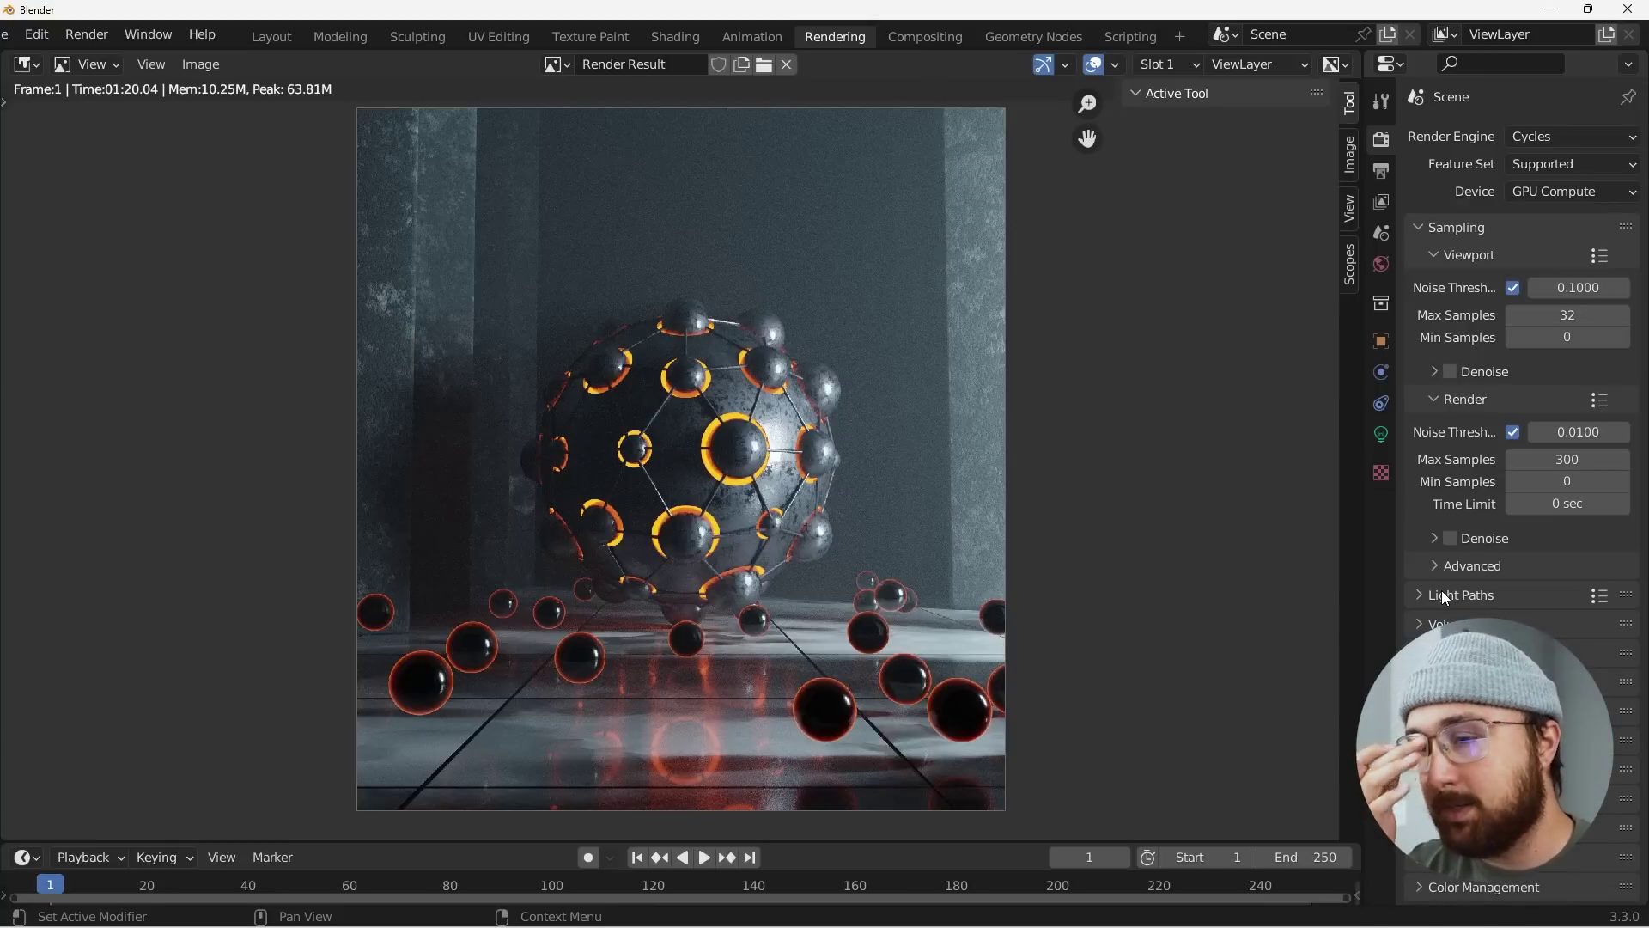
Enable compositing nodes, and connect the Render Layers image to a new Viewer node, spacing the nodes apart.
click(892, 41)
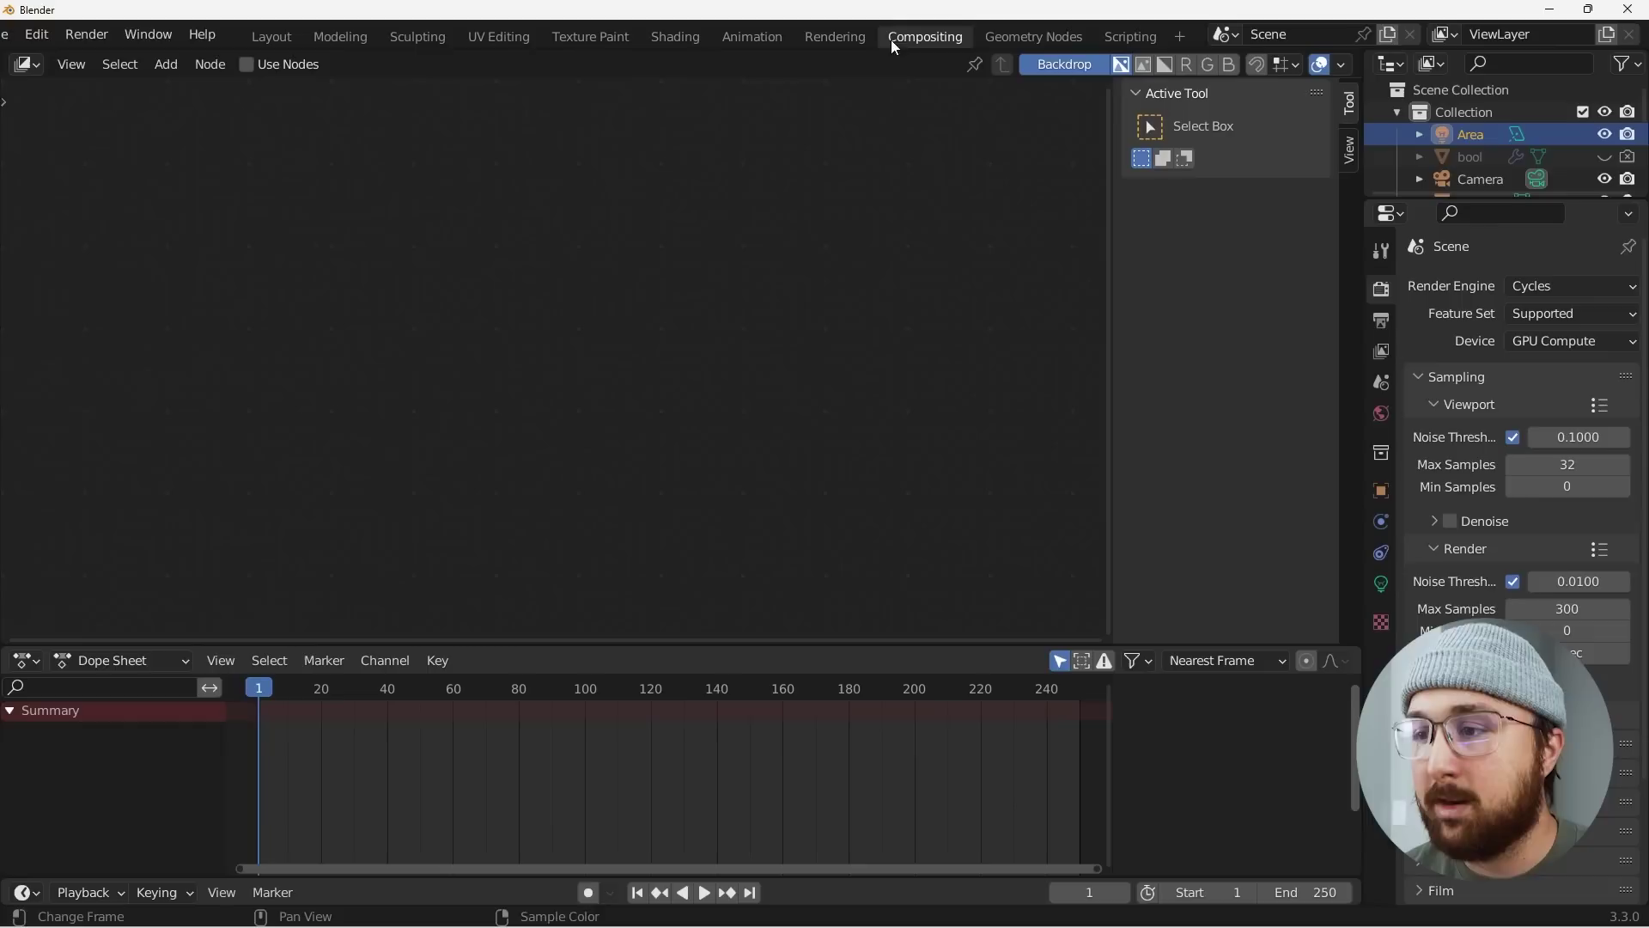
click(247, 64)
key(shift+a)
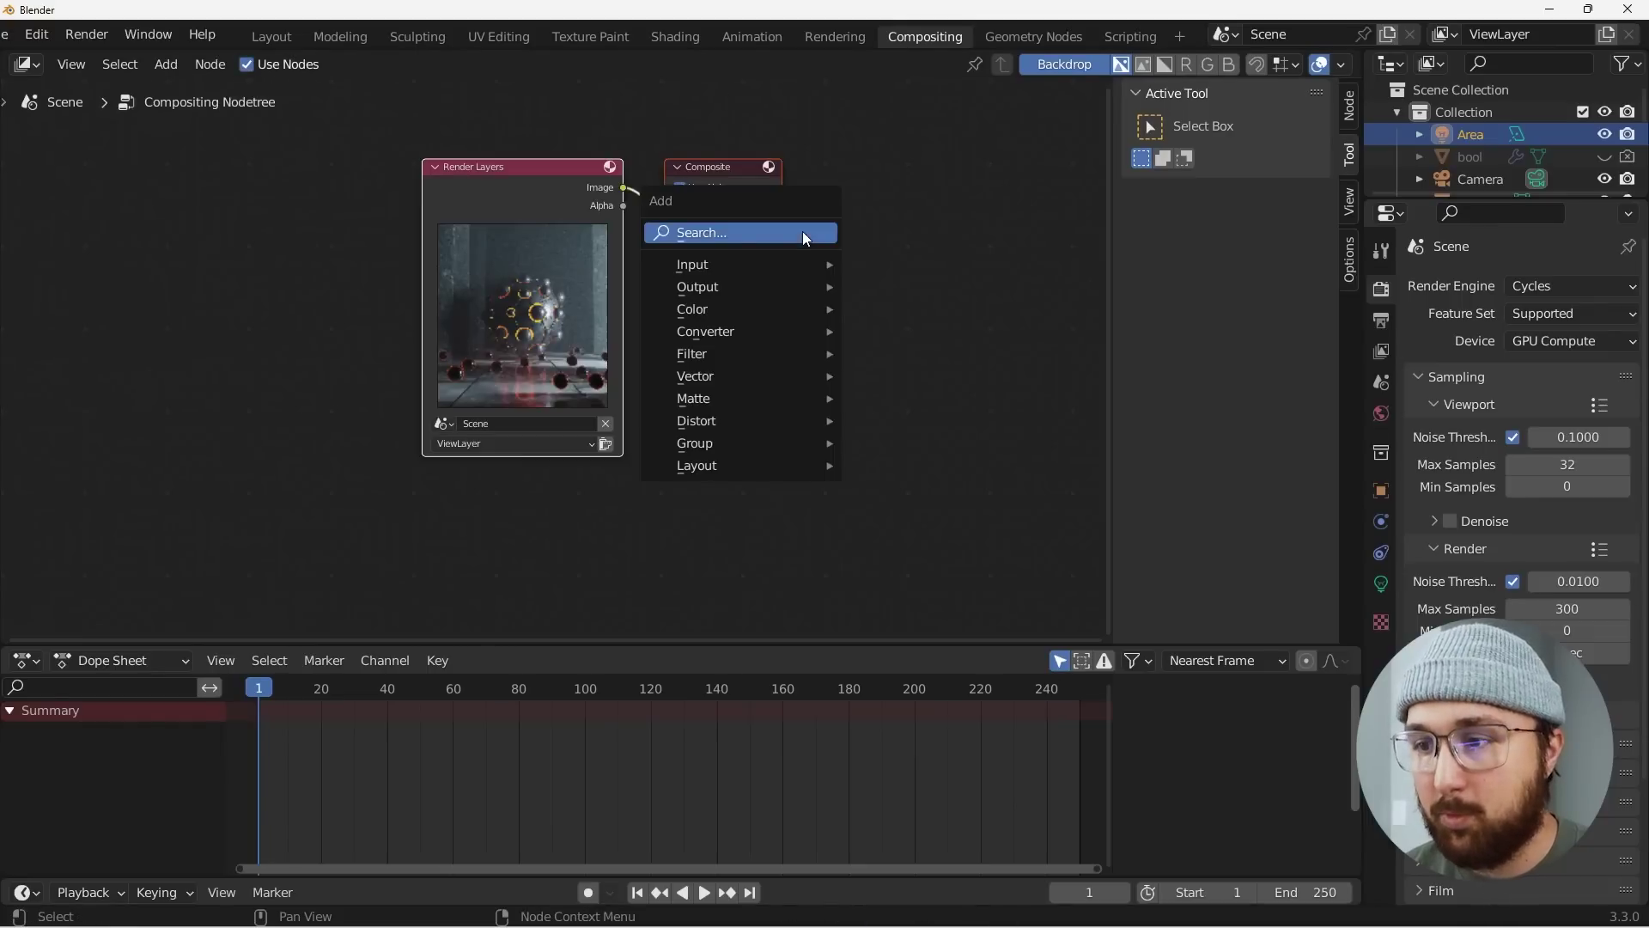
click(803, 230)
text(VIE)
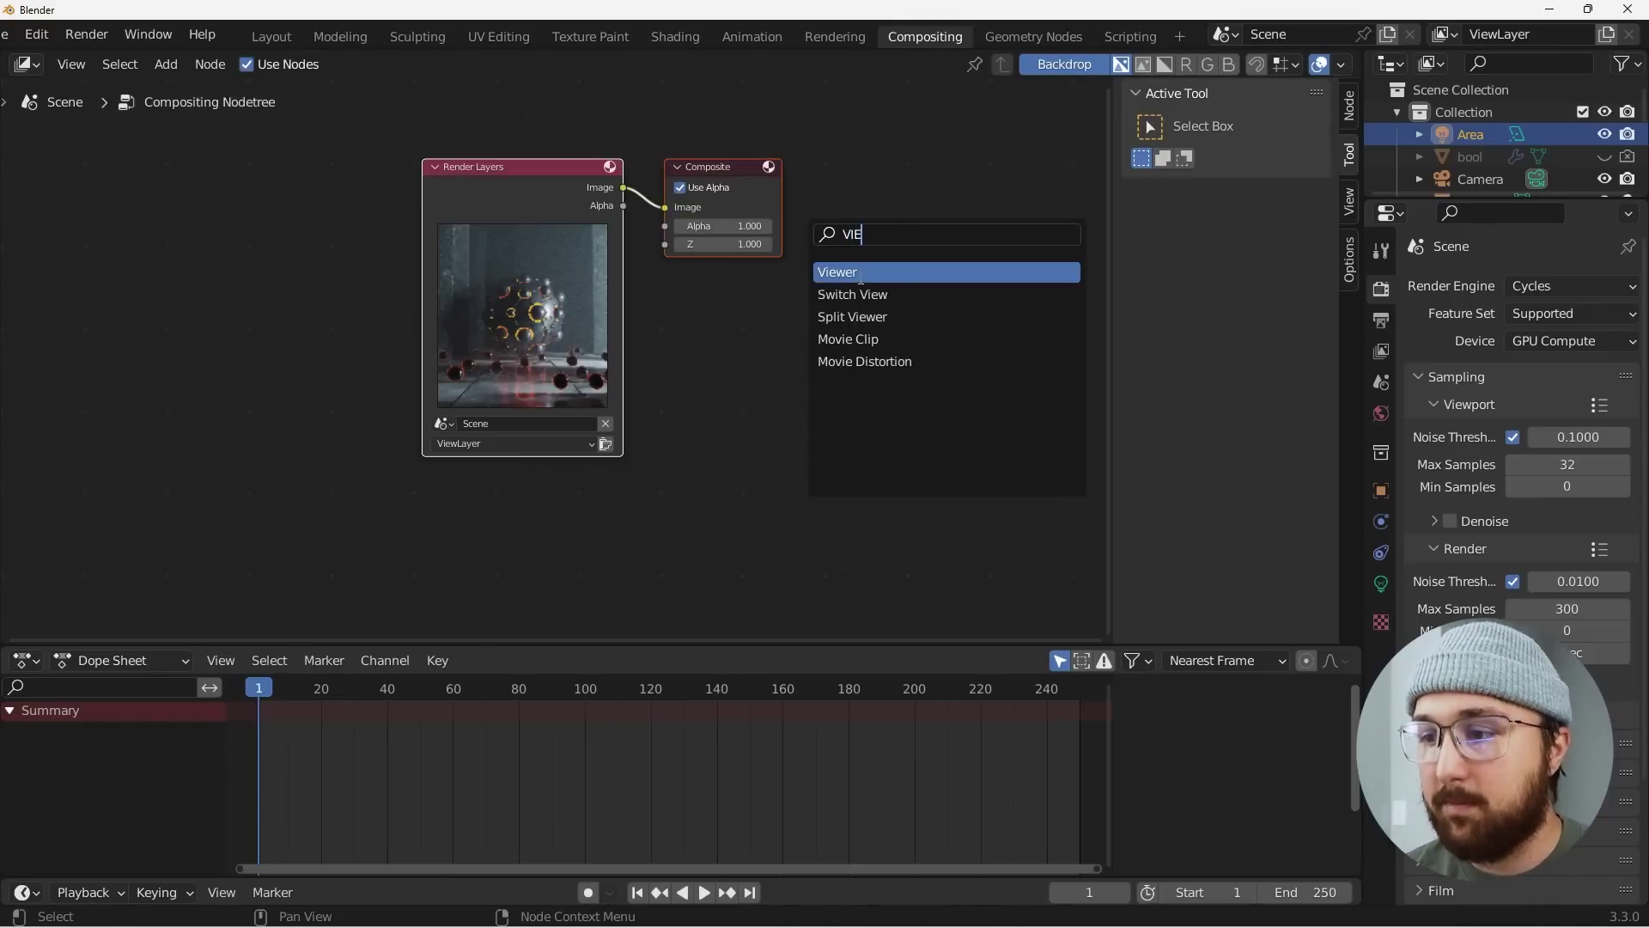
click(861, 273)
drag(620, 190, 989, 353)
drag(749, 190, 404, 221)
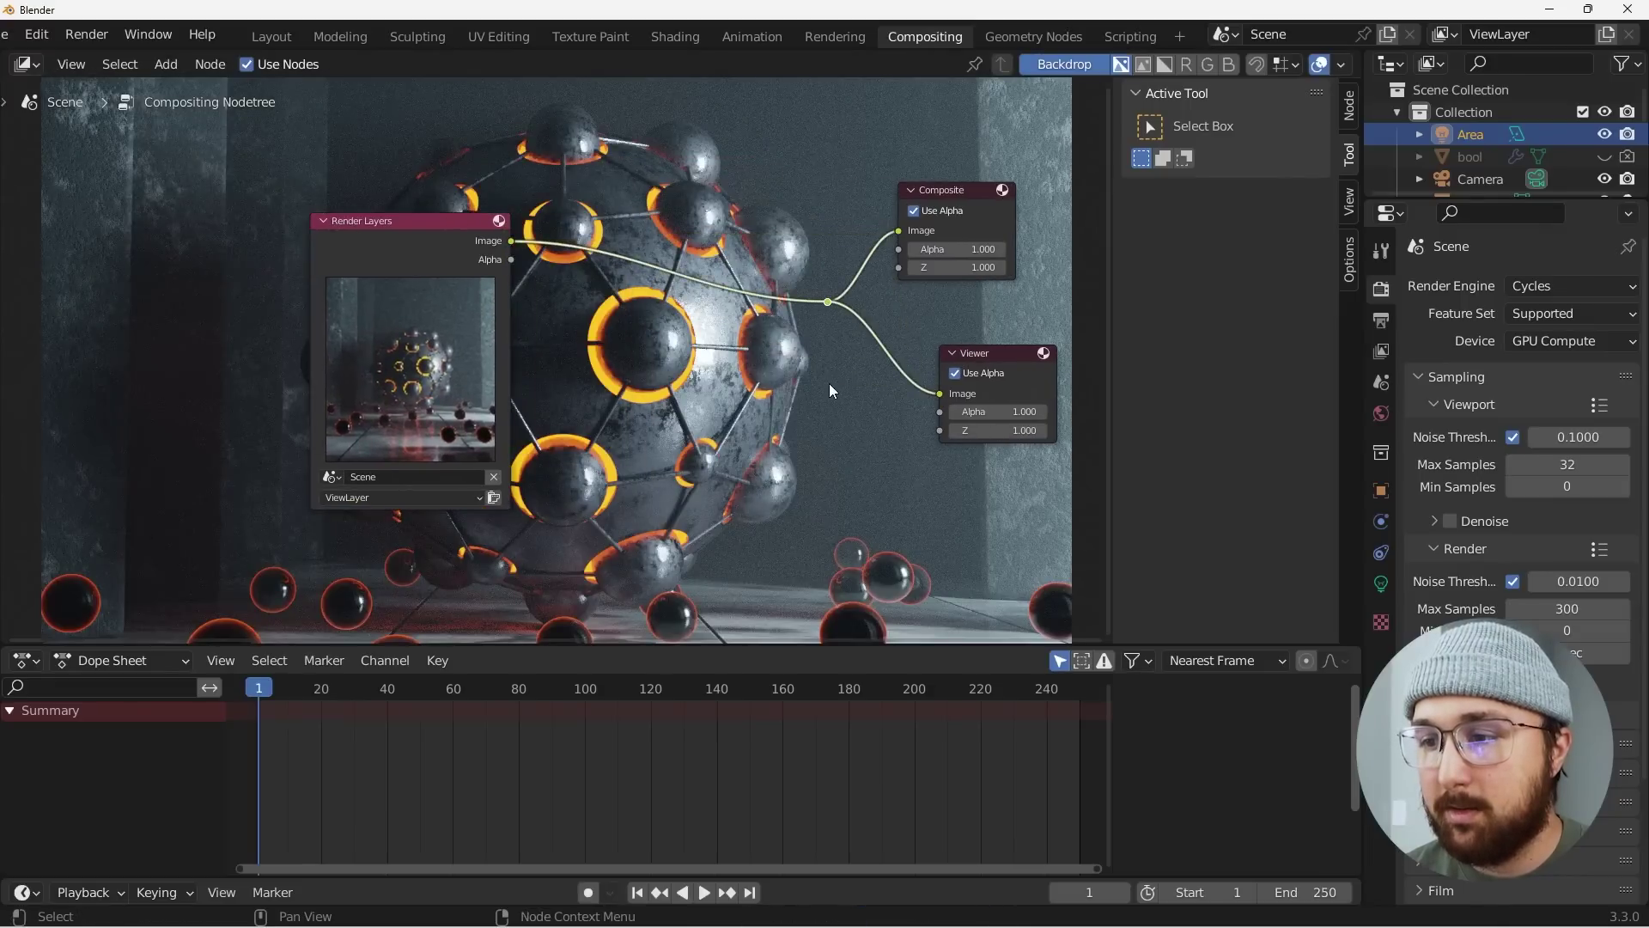
Insert a Glare node after Render Layers and set its type to Fog Glow.
key(shift+a)
text(GL)
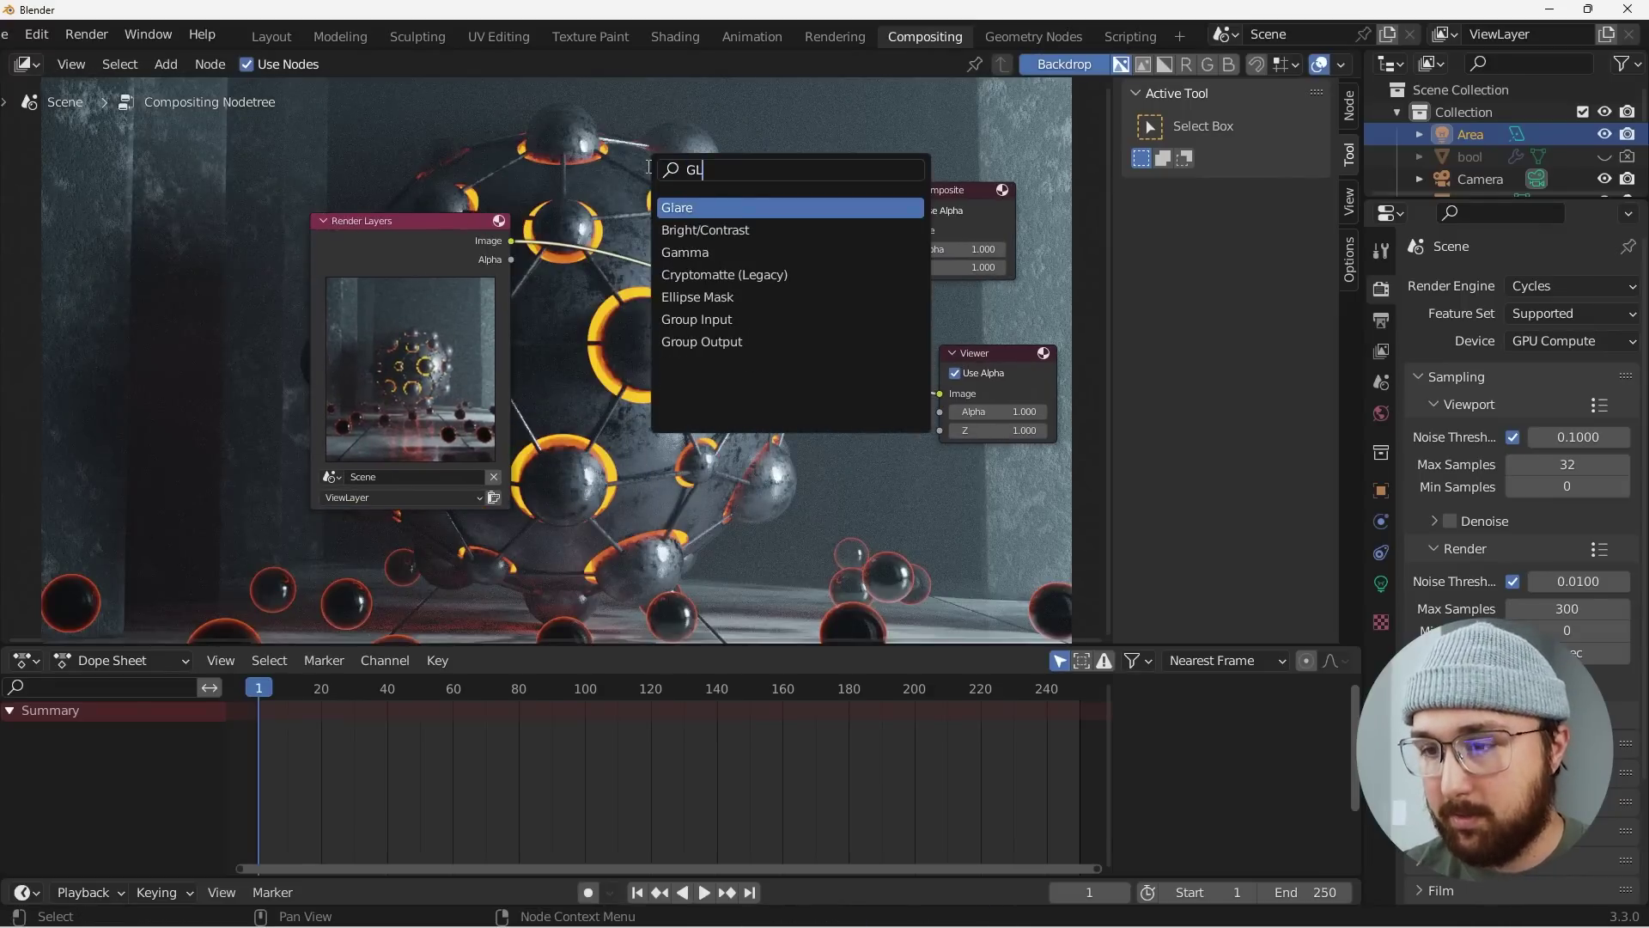
key(Return)
click(651, 236)
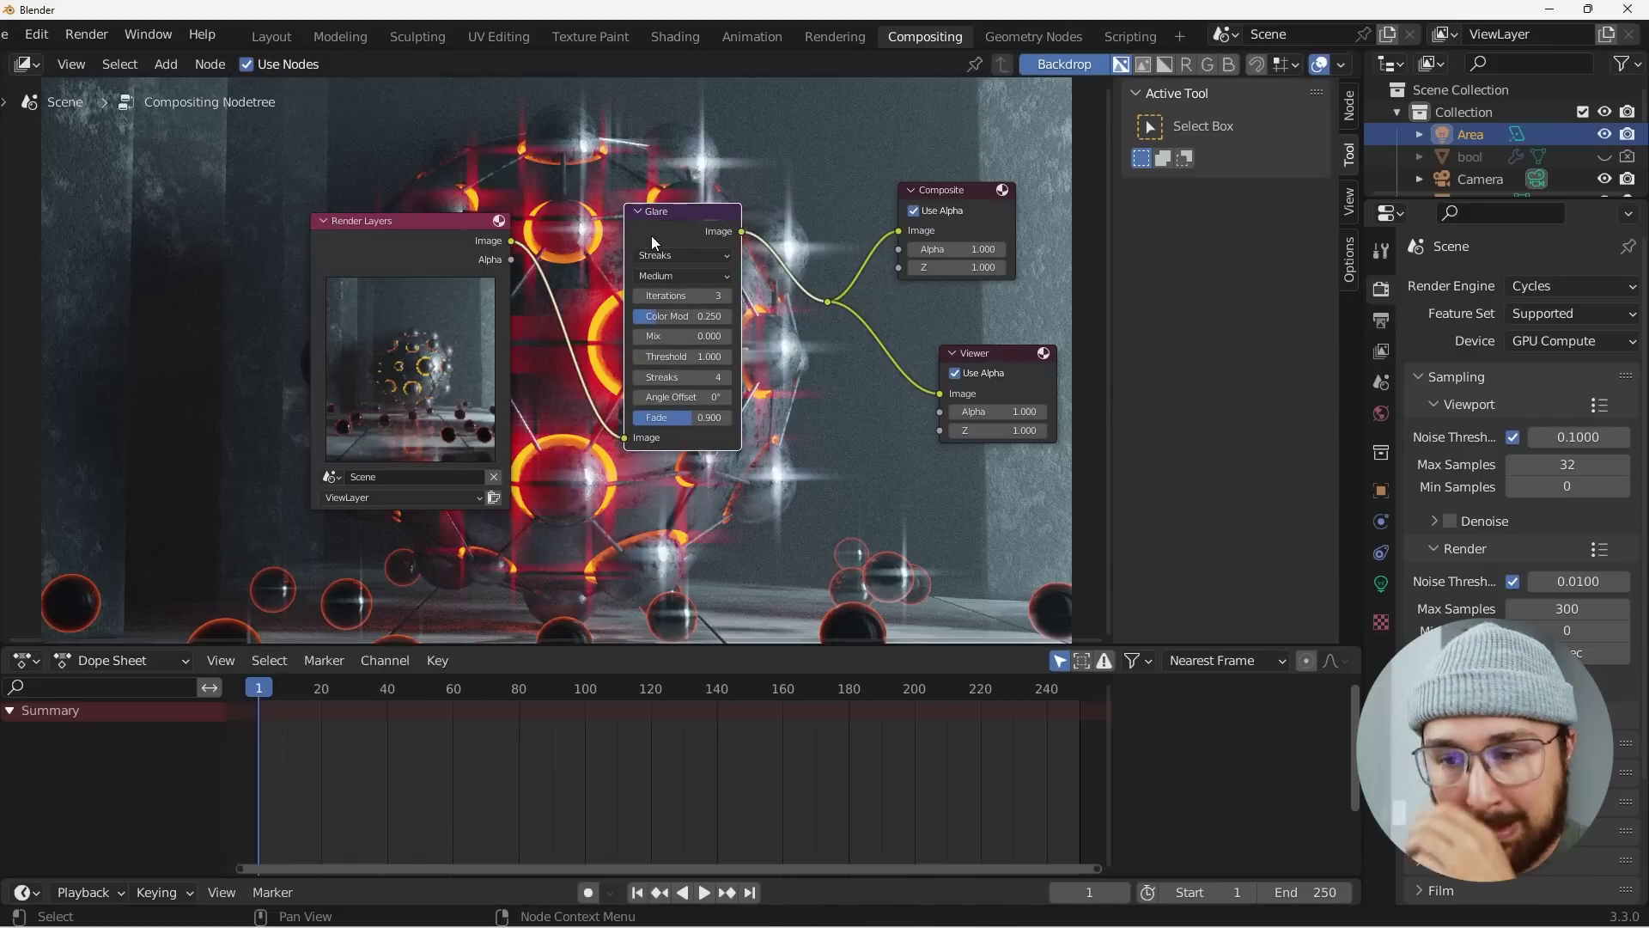
click(676, 255)
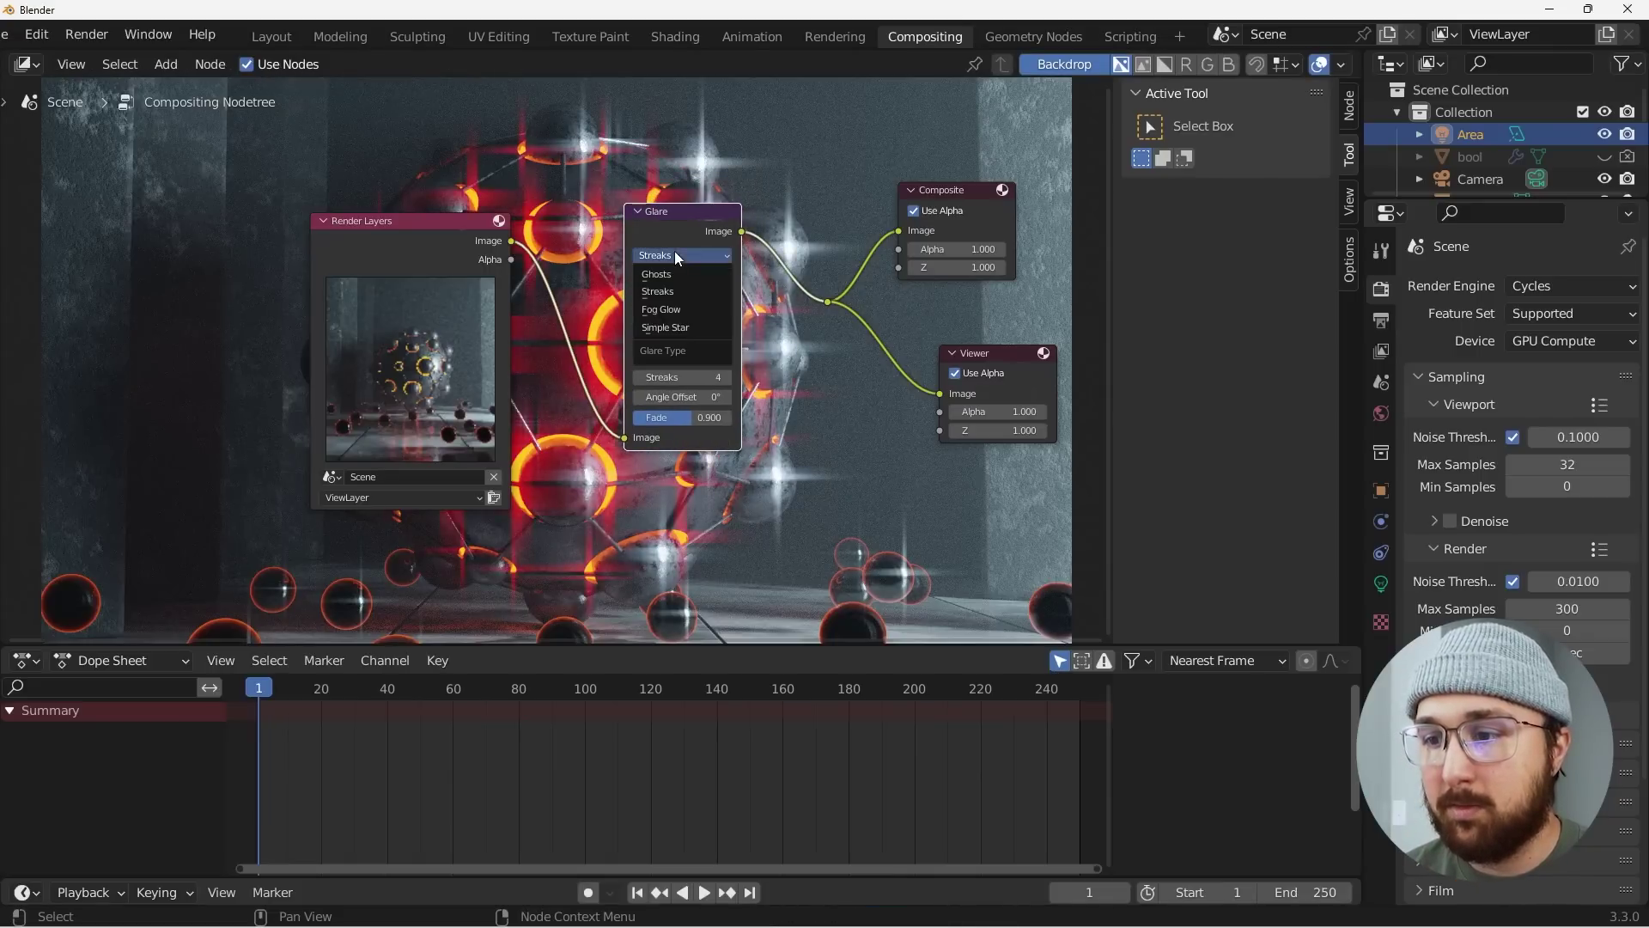
click(671, 308)
Duplicate the Fog Glow node in front of the first, lower the copy's Mix to -0.4, and view the composited render.
drag(486, 308, 352, 327)
key(shift+d)
click(519, 282)
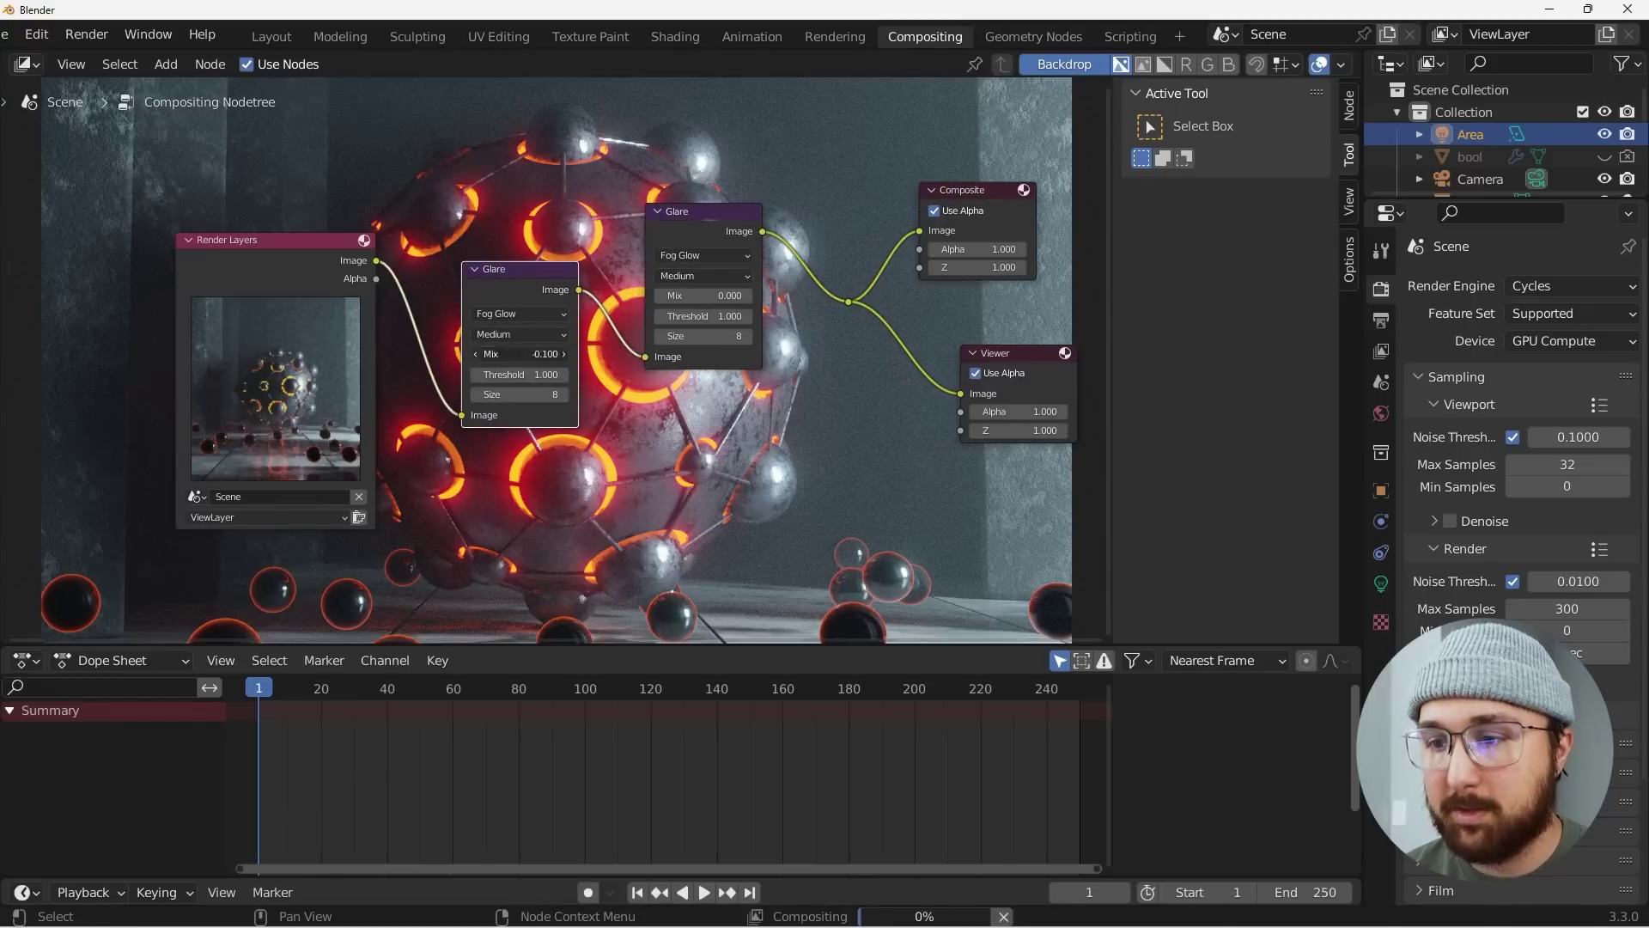
drag(519, 354, 503, 354)
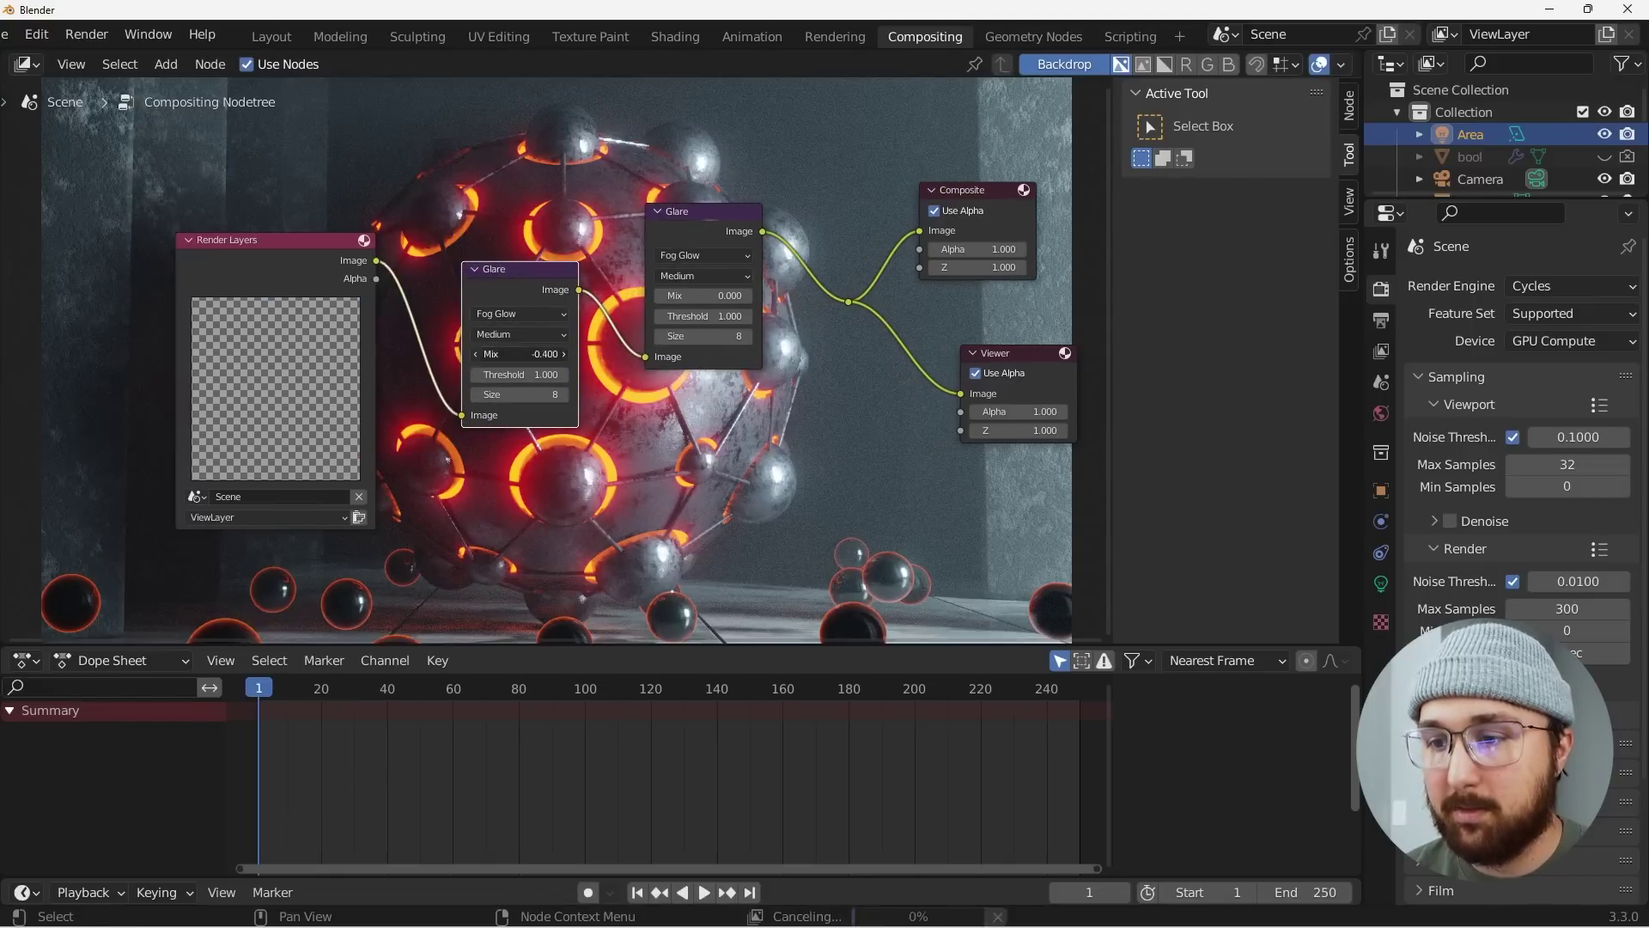
click(833, 36)
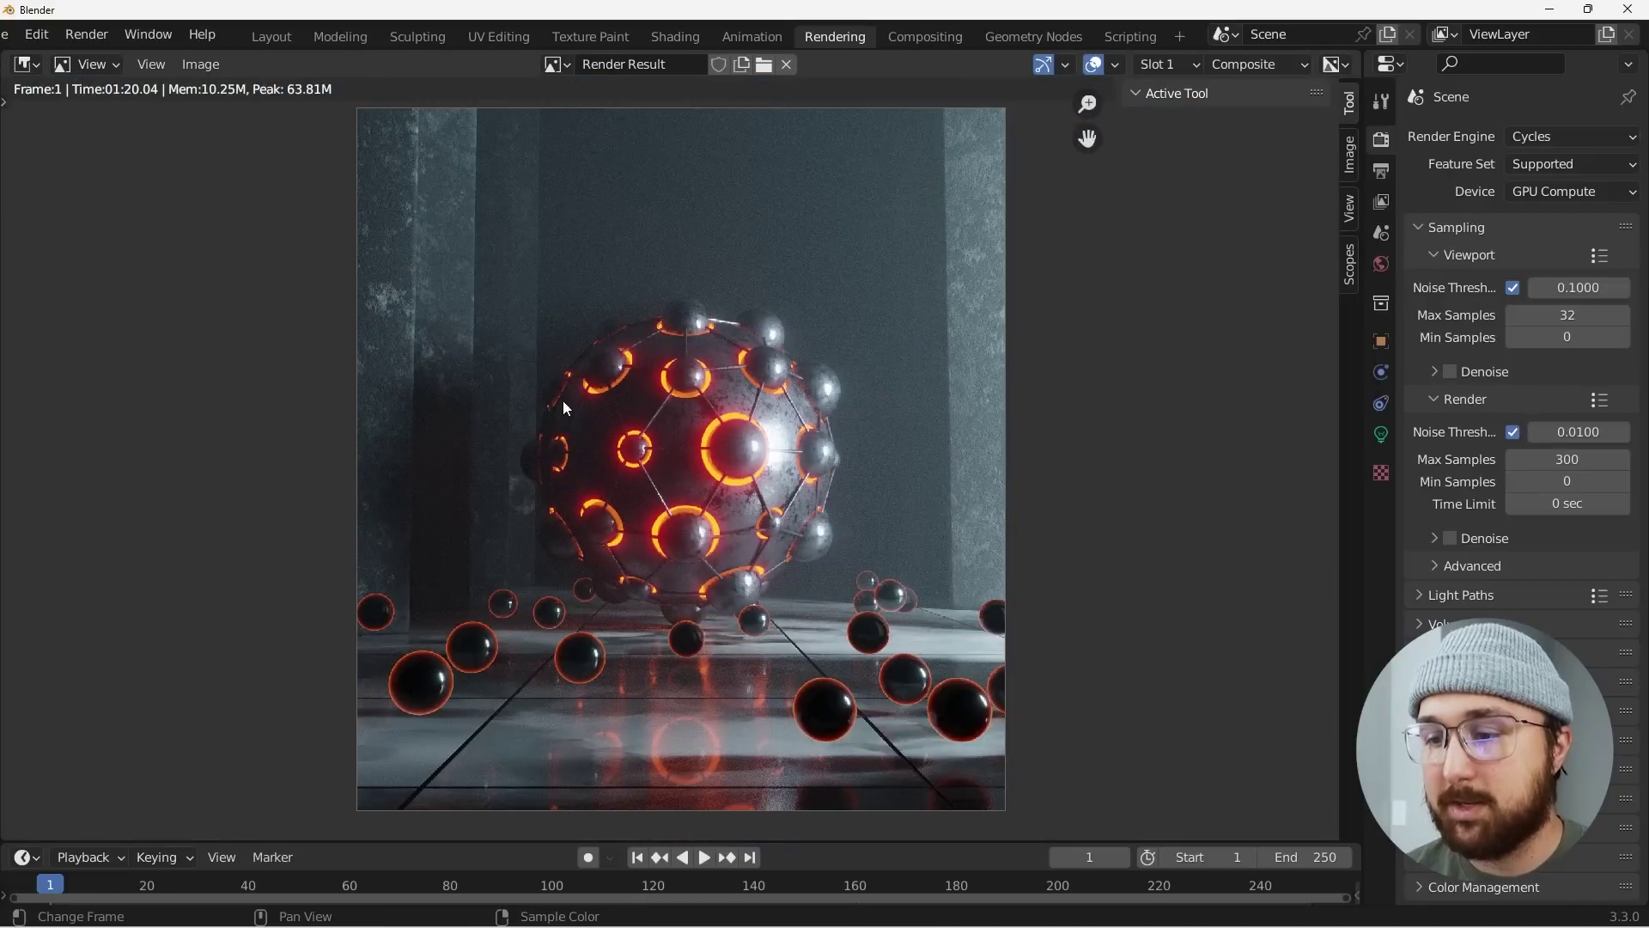